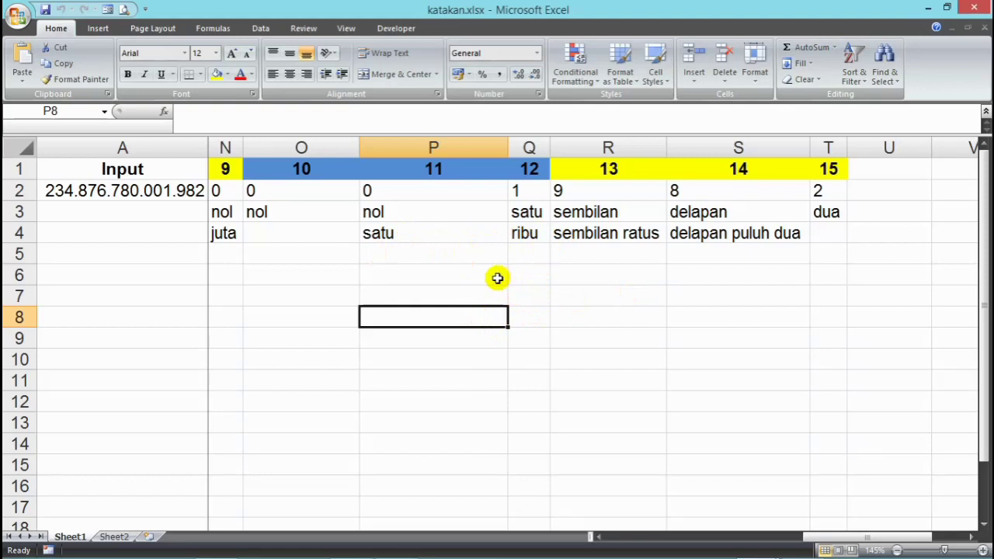
Step: Examine the formulas in O3:Q3, P4 and Q4 that convert the thousands digits to words
left_click(523, 235)
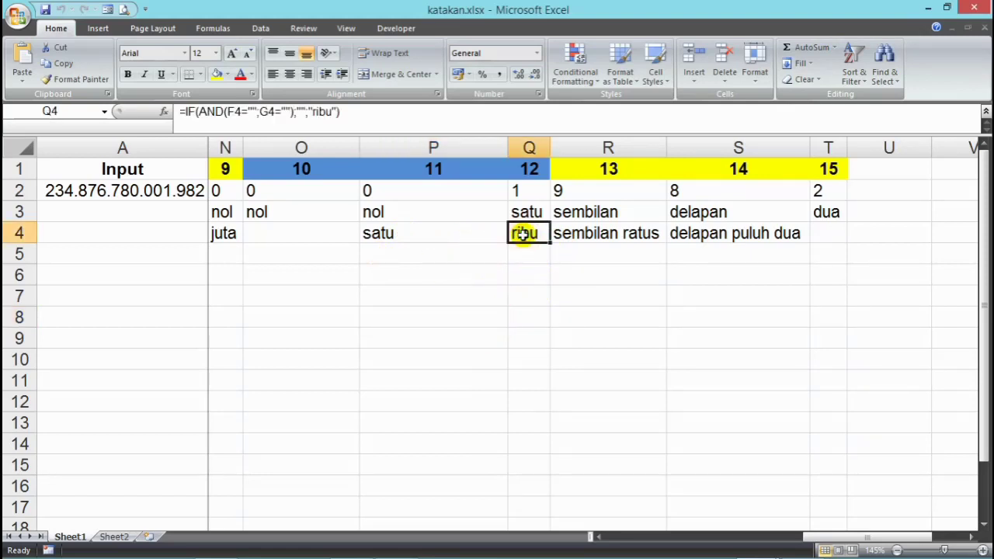
left_click(460, 233)
left_click(310, 211)
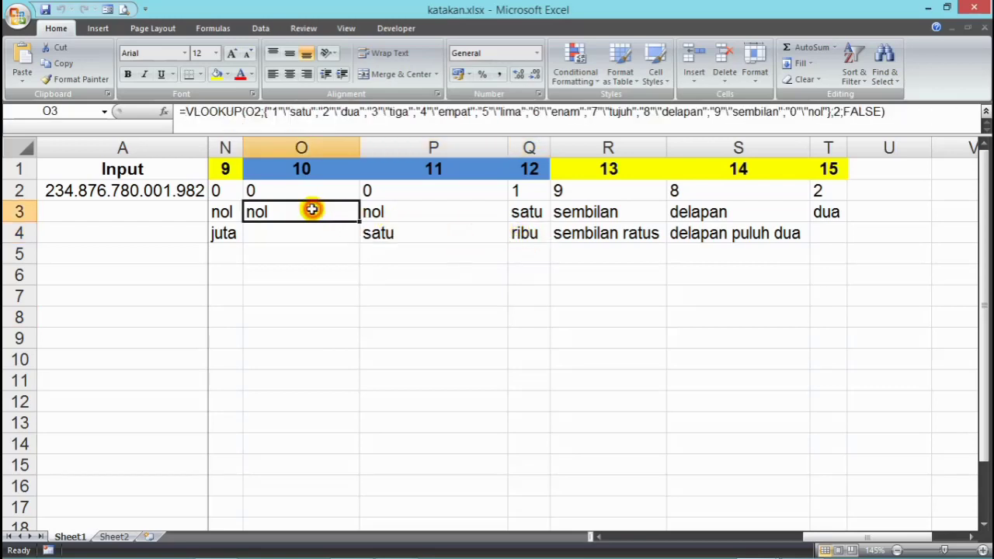
left_click(404, 218)
left_click(522, 215)
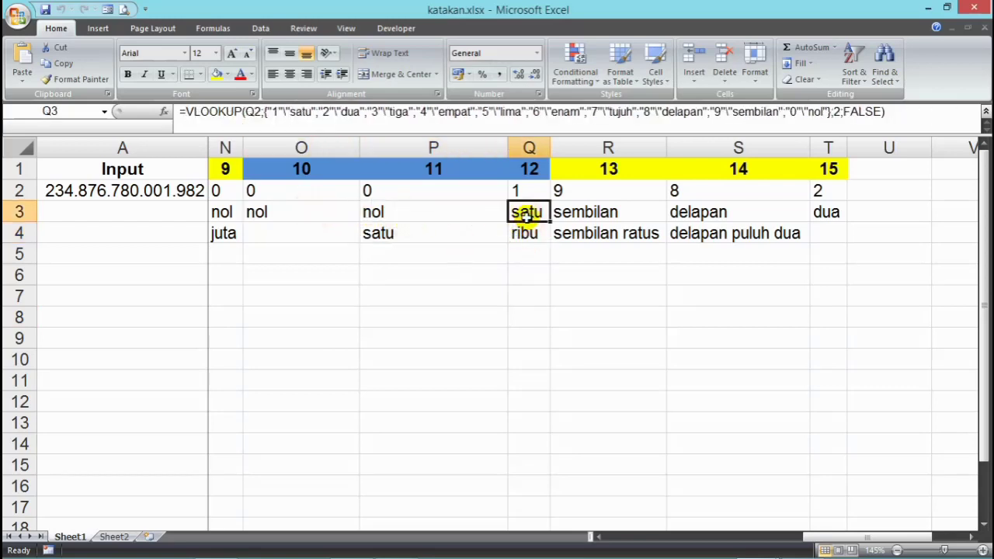
left_click(328, 215)
left_click(392, 215)
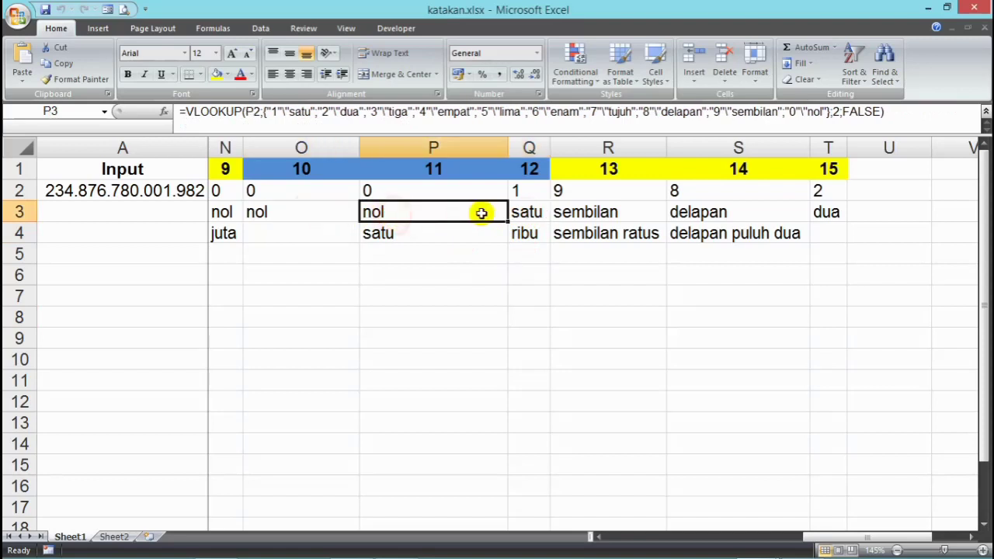
left_click(518, 211)
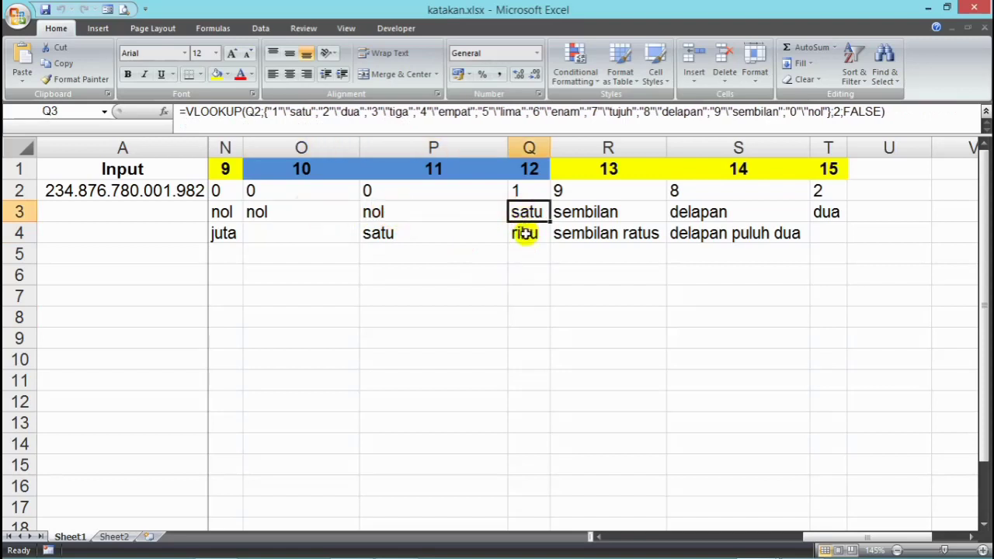
left_click(524, 233)
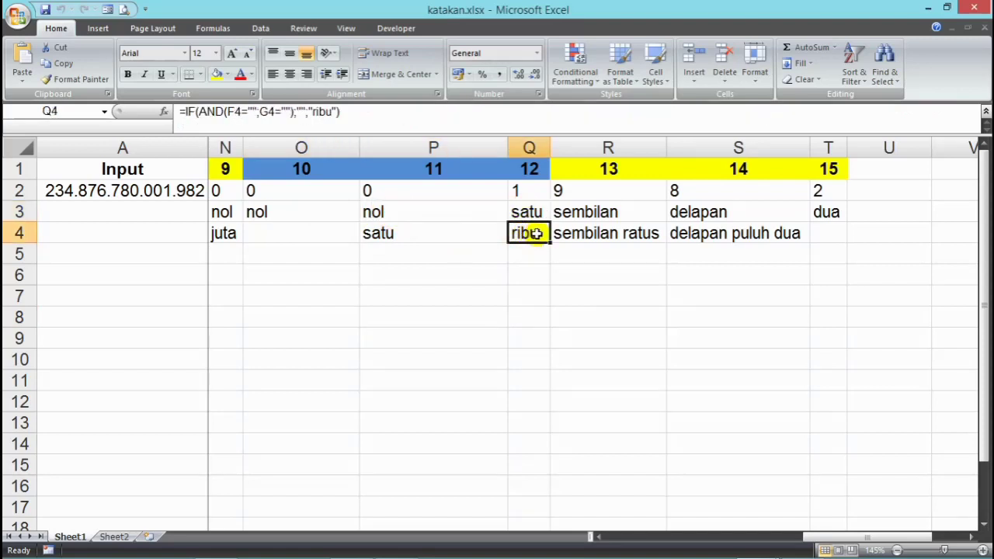
left_click(389, 234)
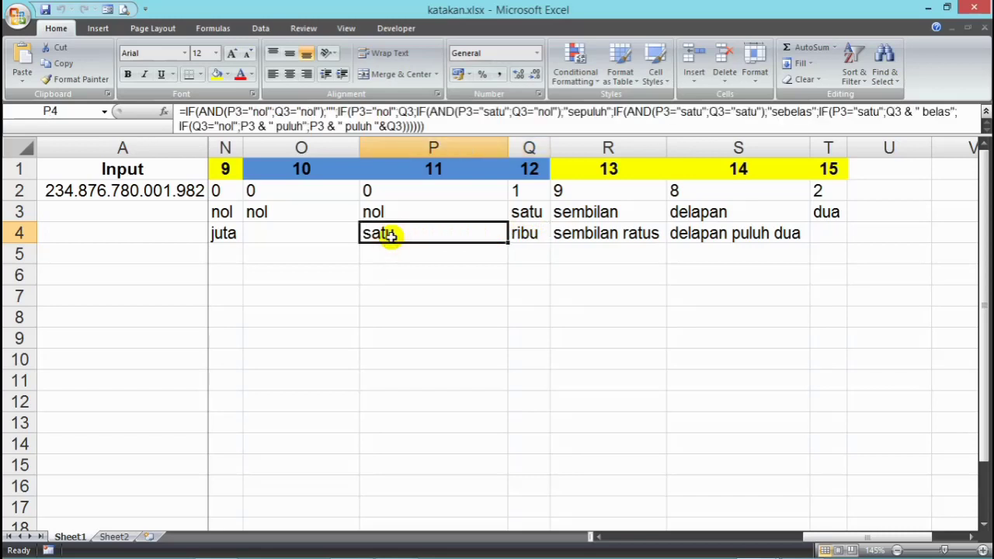
left_click(292, 209)
left_click(399, 210)
left_click(516, 212)
left_click(435, 230)
left_click(534, 233)
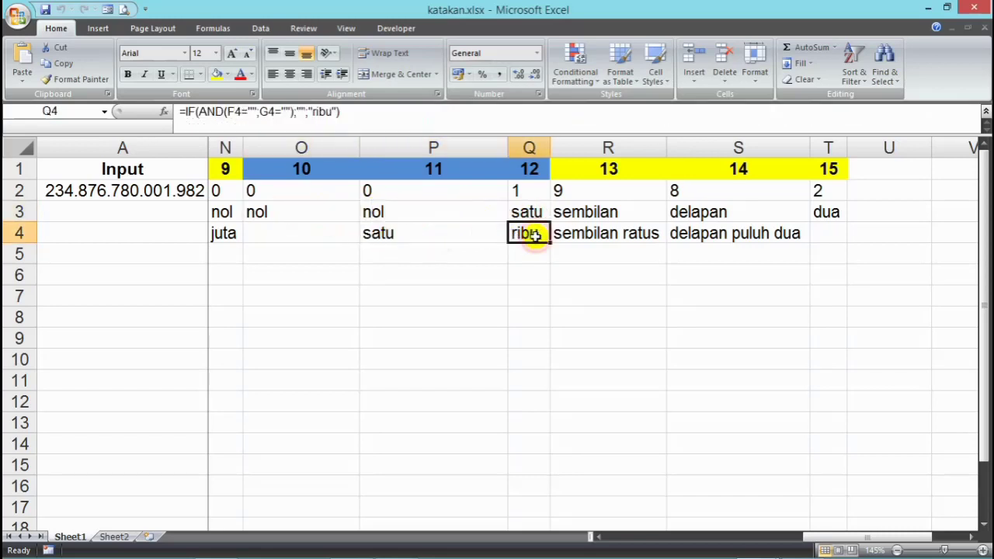
left_click(303, 211)
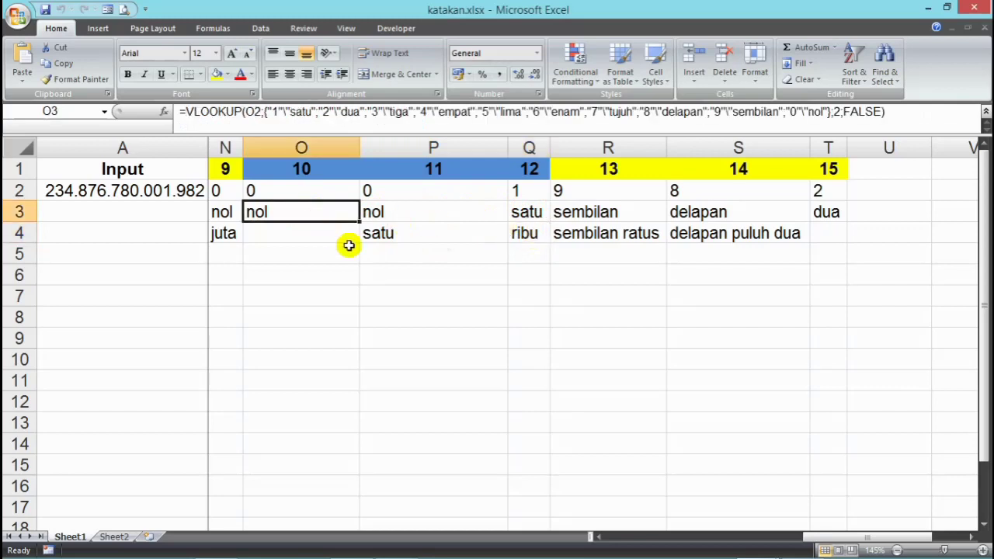
Step: Cut the whole formula out of cell P4, leaving only the equals sign
left_click(428, 233)
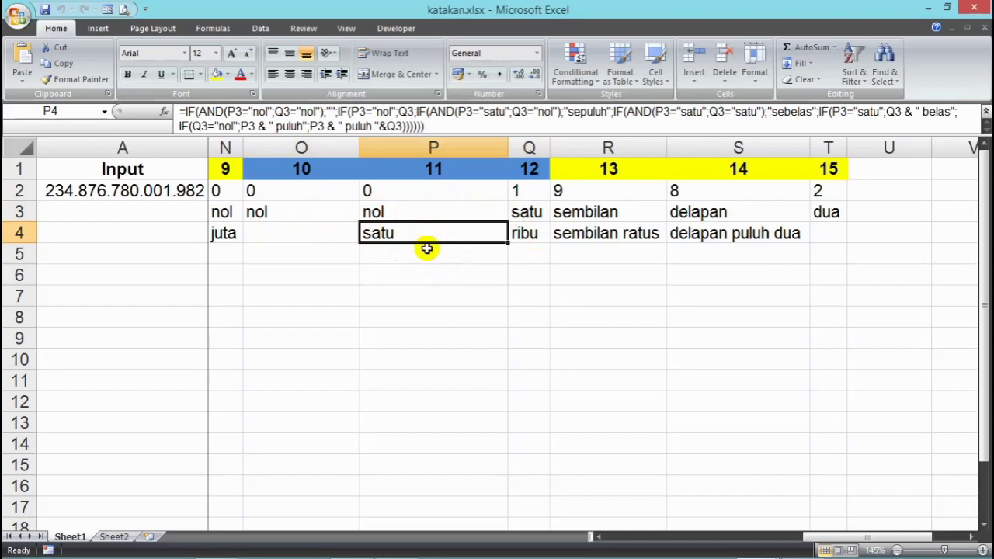
left_click_drag(440, 130, 176, 111)
key("ctrl+c")
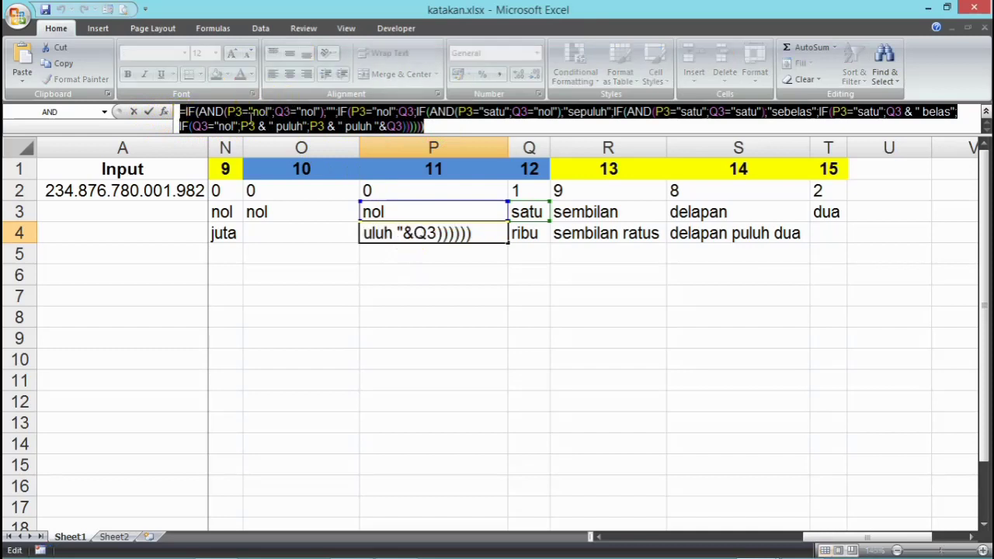
right_click(225, 112)
left_click(263, 126)
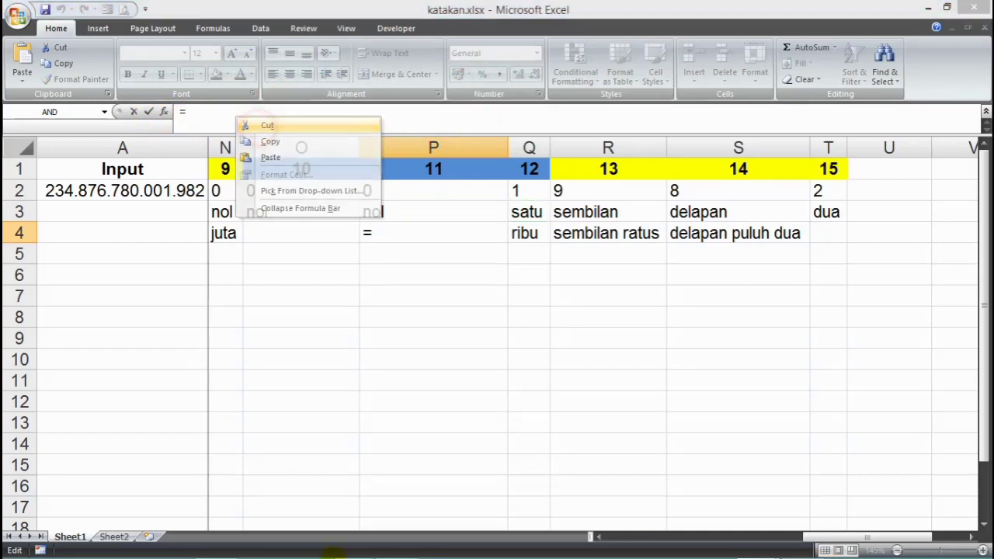
Step: Switch to Notepad, replace its old text with the cut formula, and return to the worksheet
left_click(397, 547)
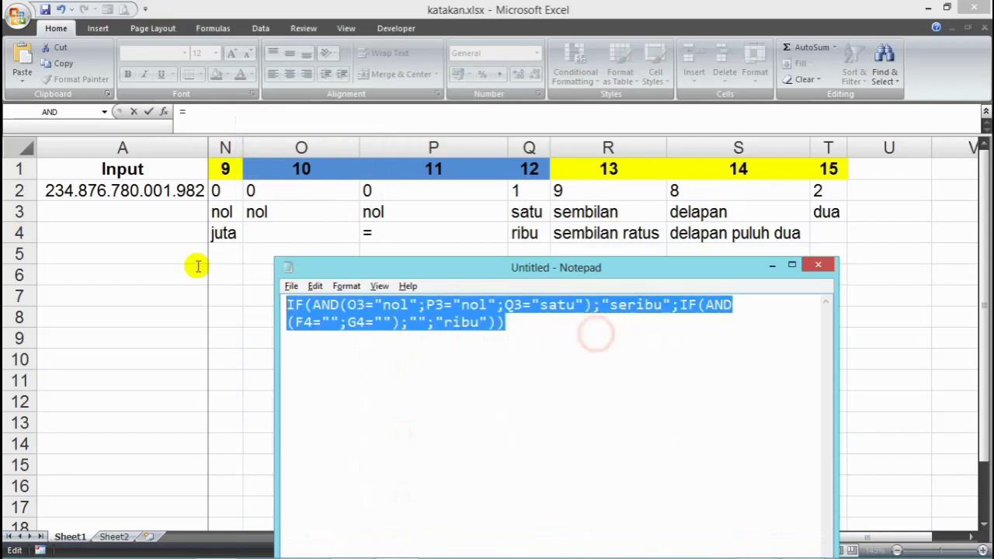
key("Delete")
right_click(378, 329)
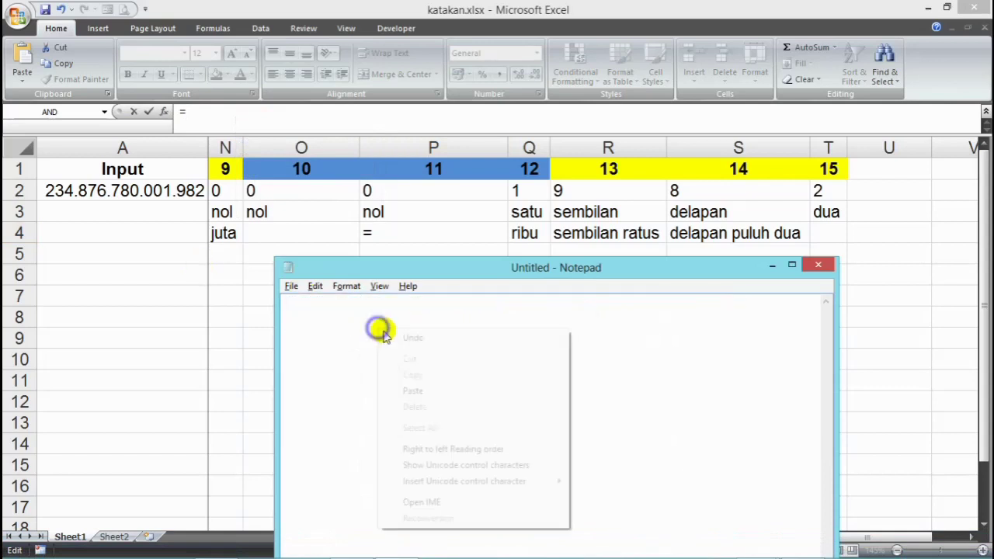
left_click(413, 391)
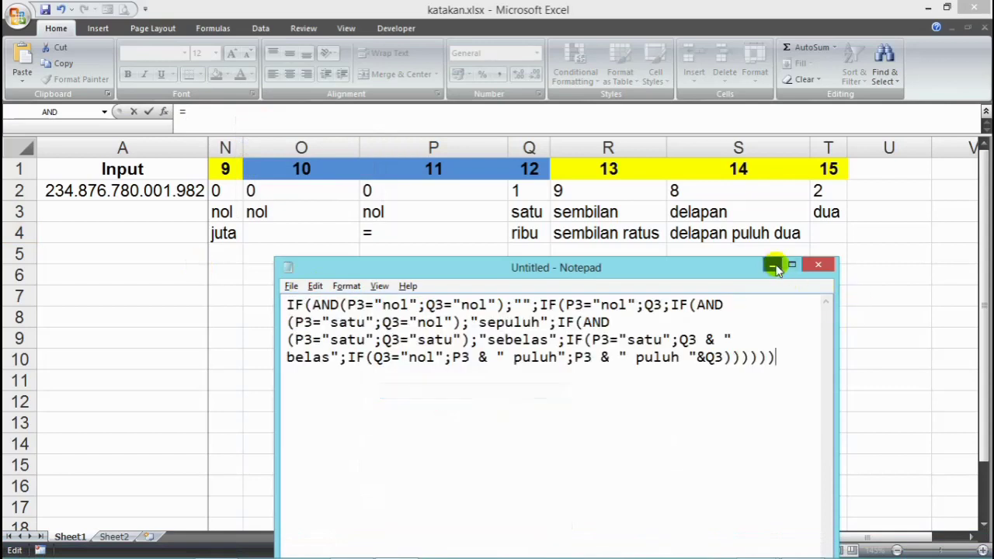
left_click(771, 264)
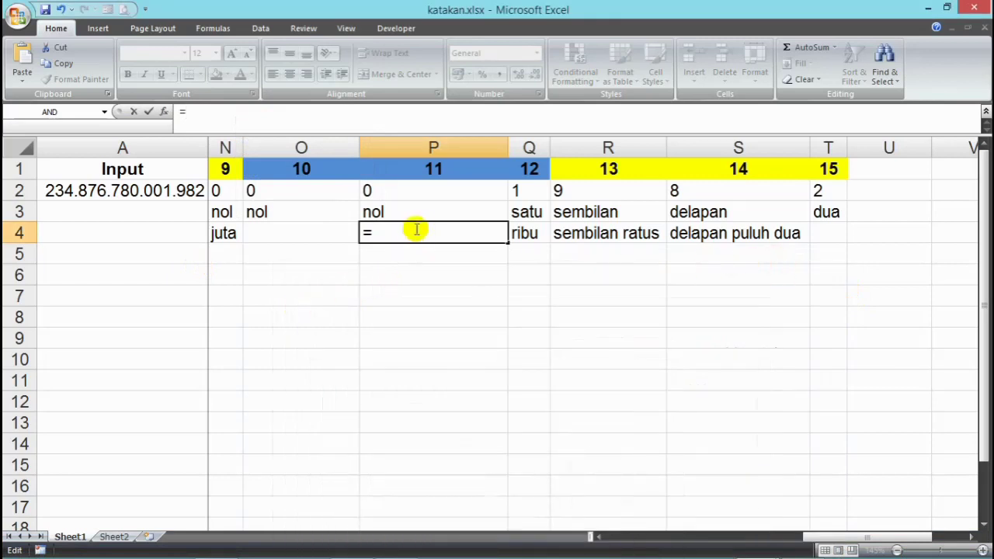
Step: Insert an IF function in P4 with an AND function nested as its logical test
left_click(164, 111)
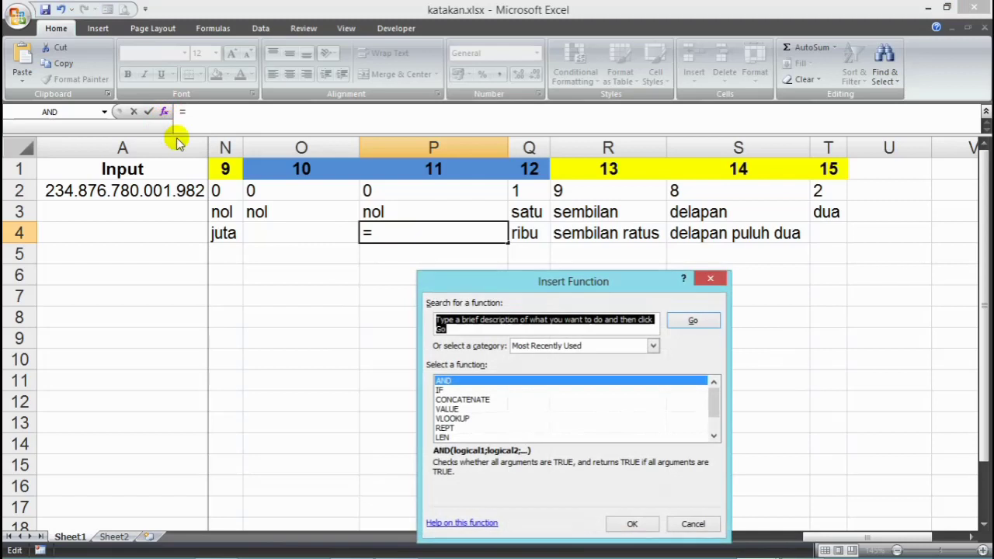
left_click(441, 390)
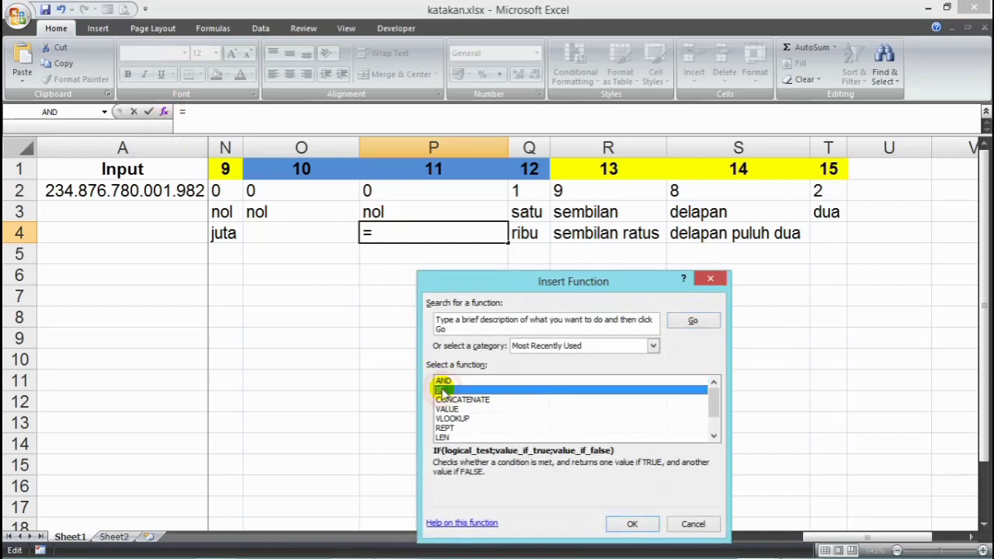
left_click(633, 525)
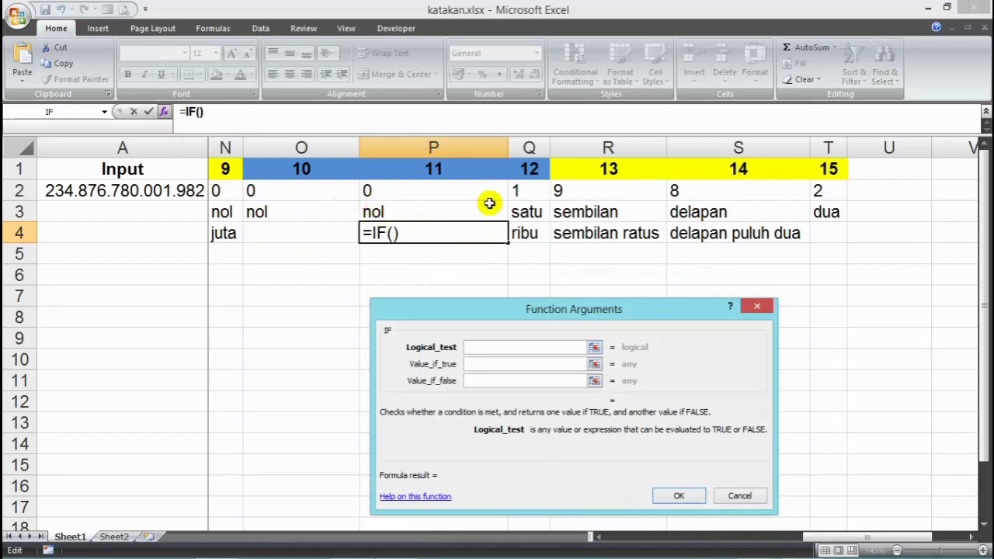
left_click(467, 347)
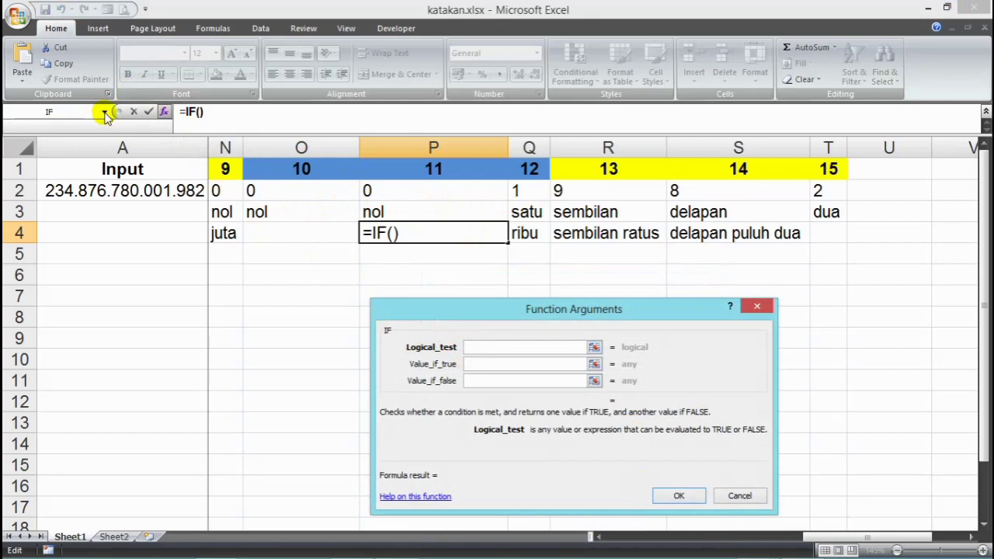
left_click(104, 112)
left_click(31, 137)
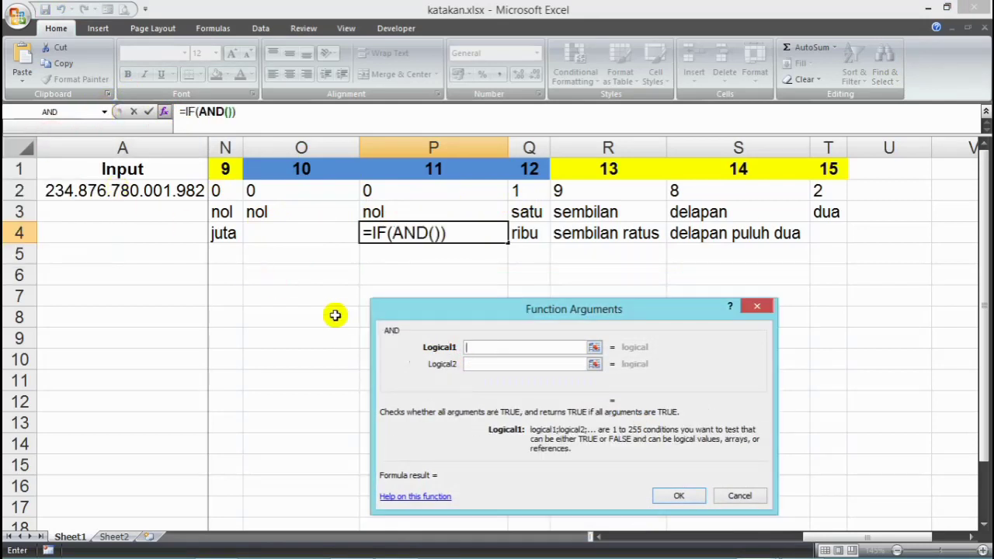
Step: Set the first two AND conditions to O3="nol" and P3="nol"
left_click(313, 208)
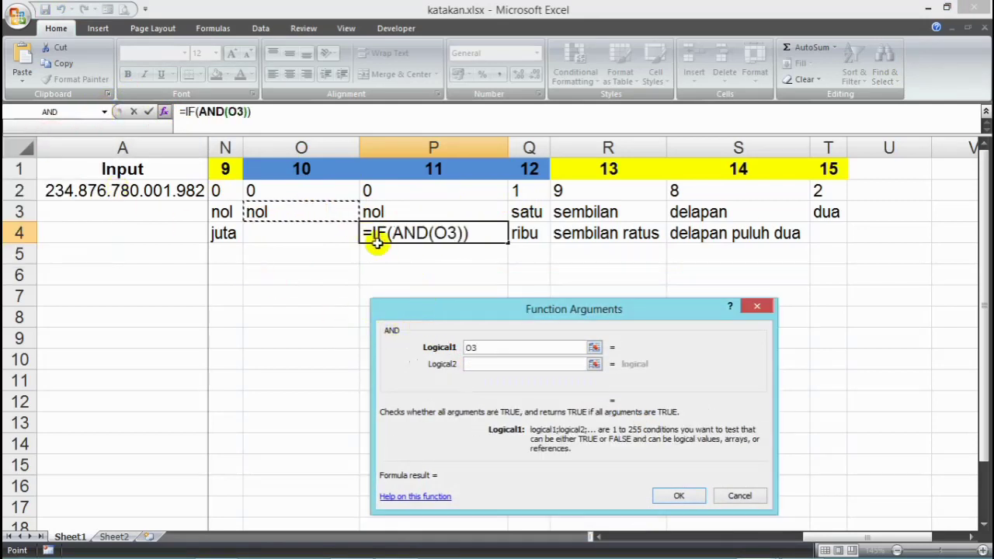
type("=\"nol")
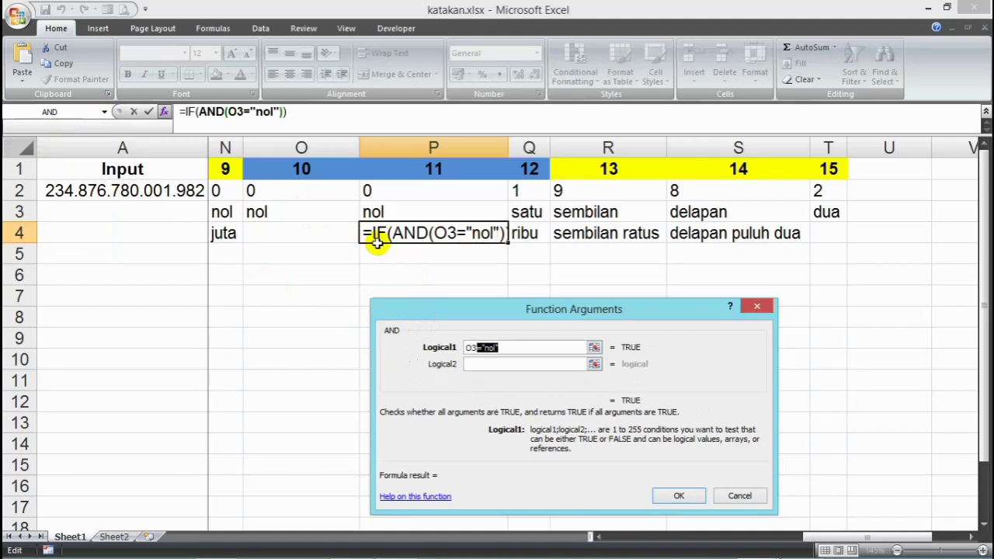
left_click(478, 363)
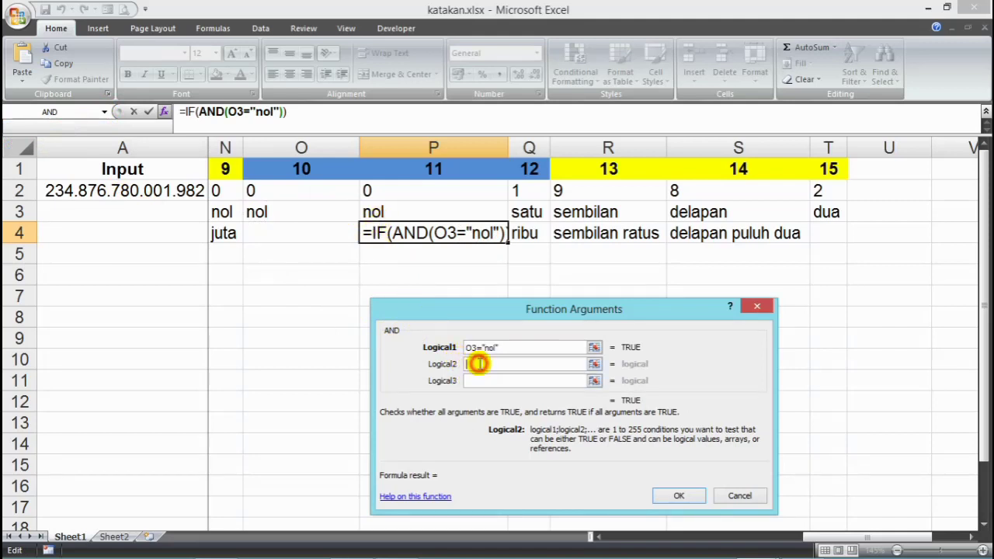
left_click(436, 213)
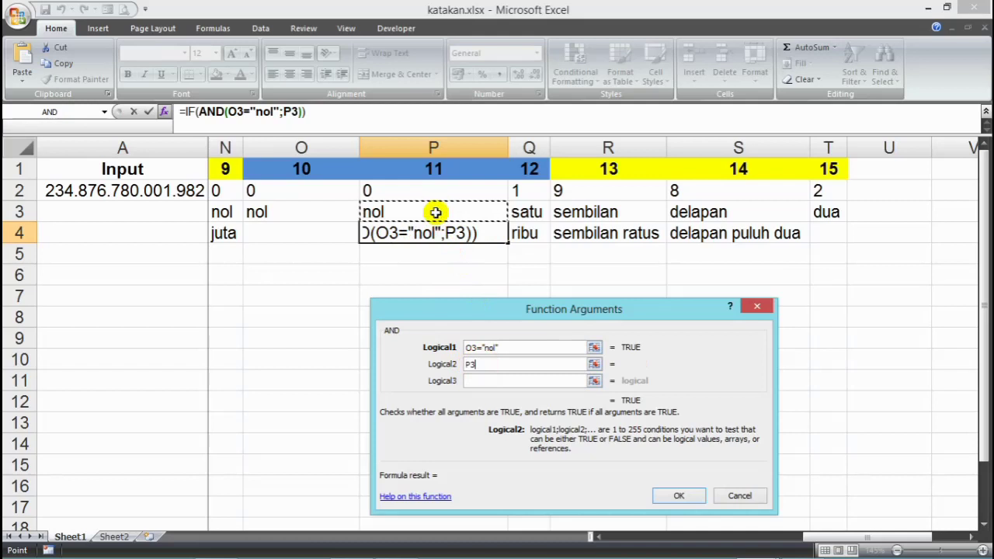
type("=\"nol\"")
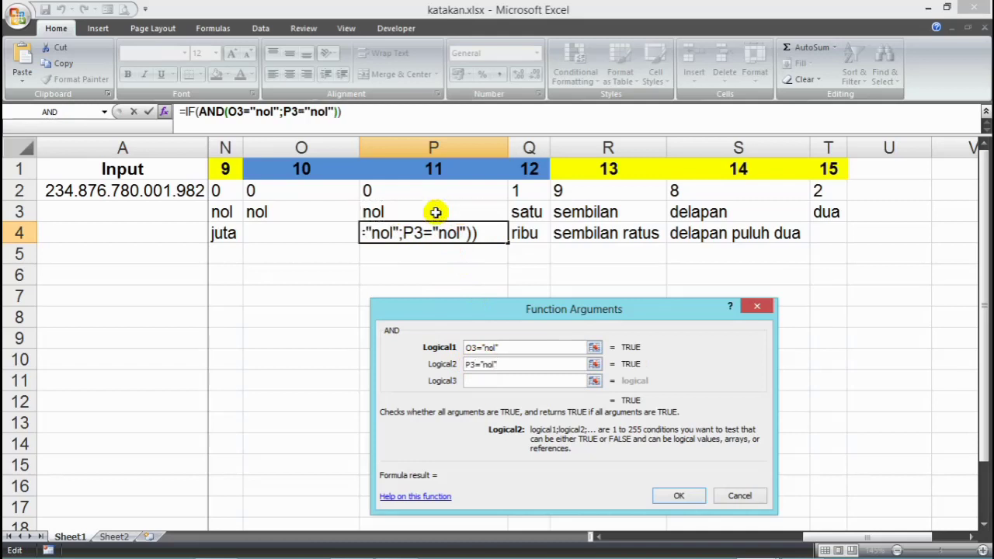
Step: Set the third AND condition to Q3="satu"
left_click(477, 386)
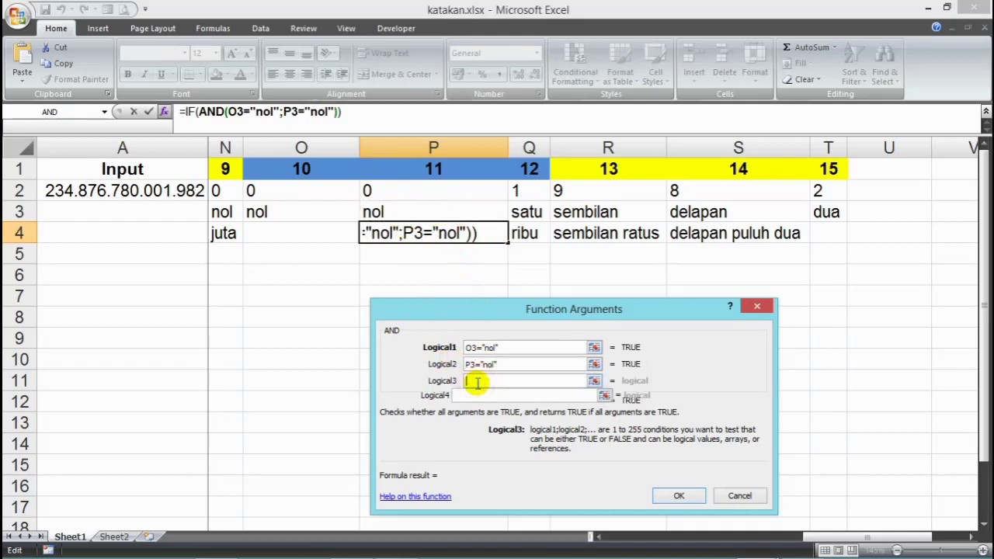
left_click(534, 212)
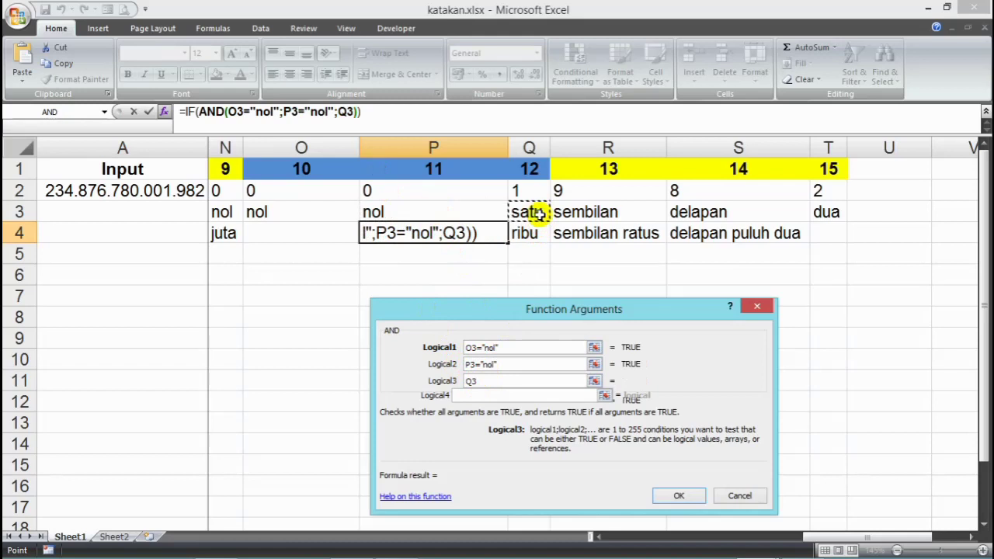
type("=\"nol\"")
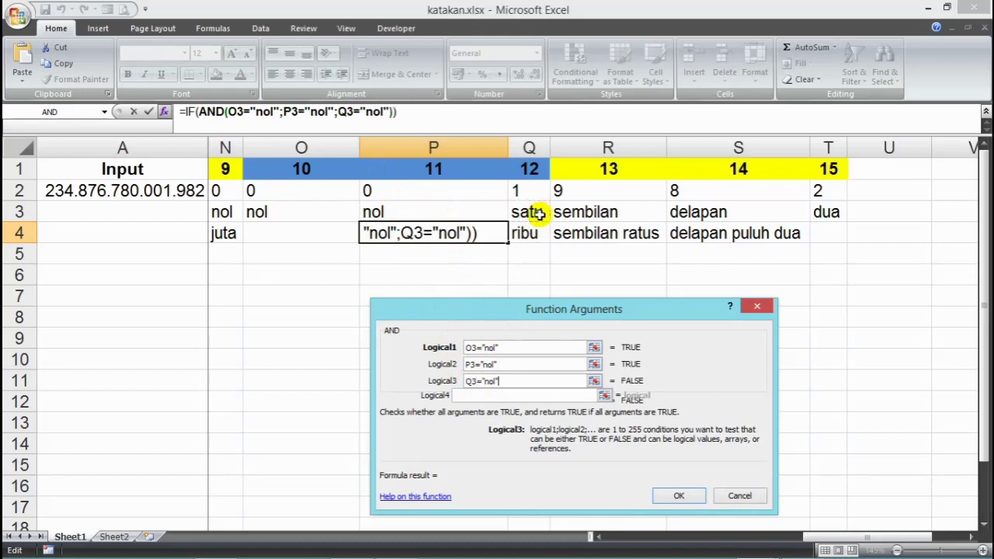
key("BackSpace")
key("BackSpace")
key("BackSpace")
key("BackSpace")
type("satu")
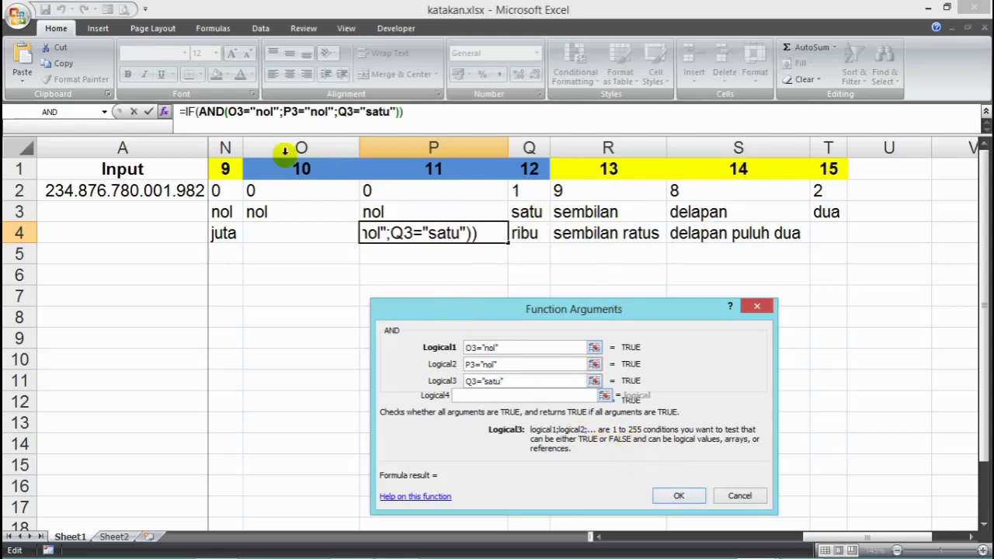
Step: Return to the outer IF function's arguments and set its value if true to an empty string ""
left_click(189, 111)
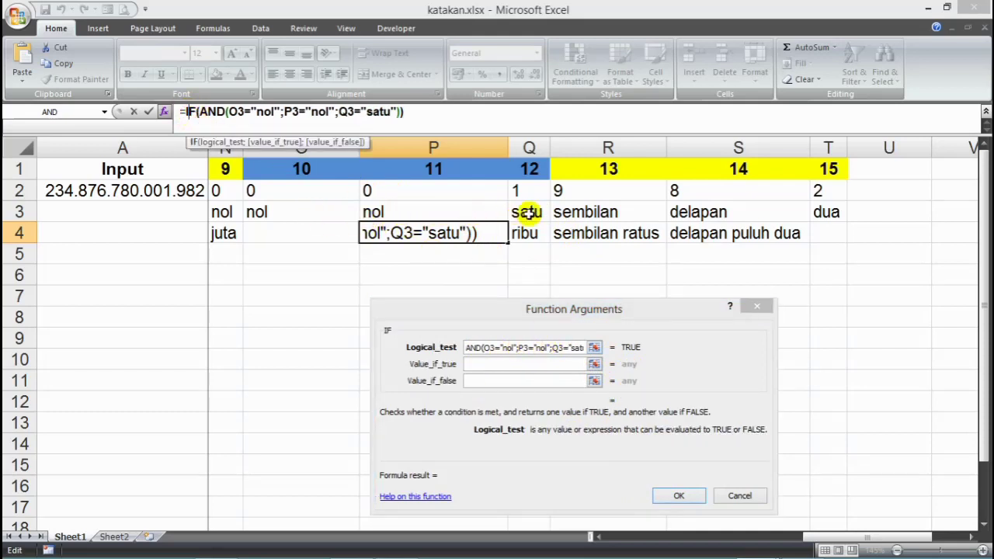
left_click(516, 364)
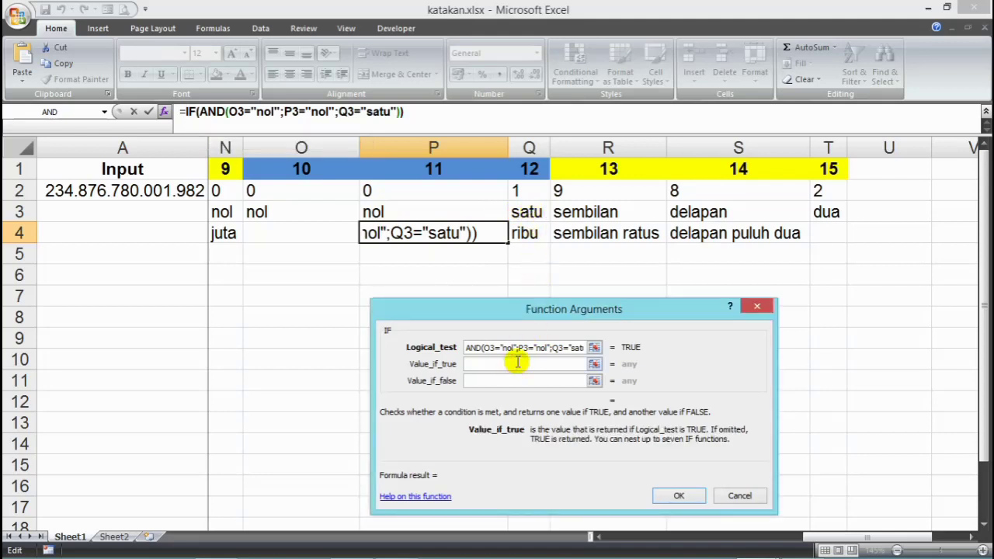
type("\"\"")
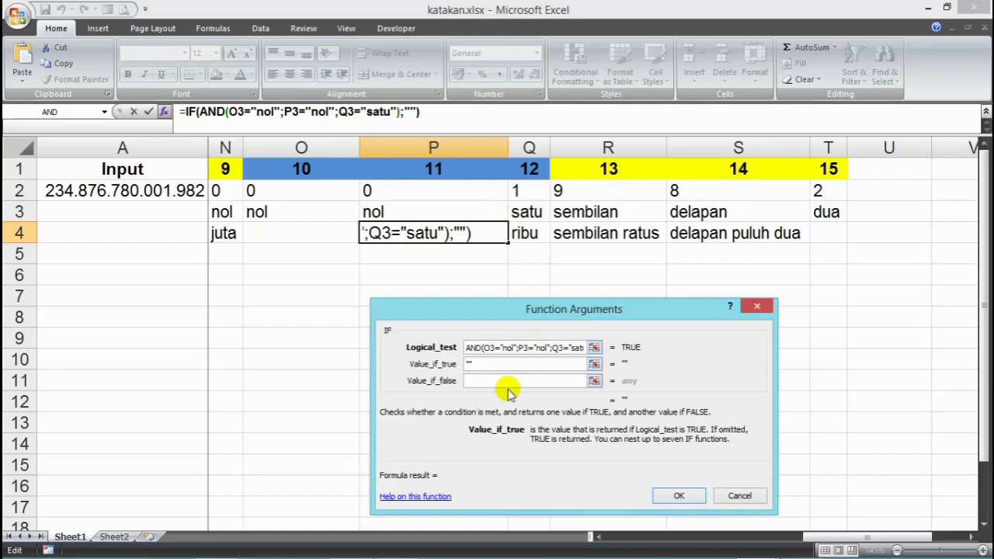
Step: Switch to Notepad, copy the entire saved original IF formula, and return to the IF arguments in Excel
left_click(506, 380)
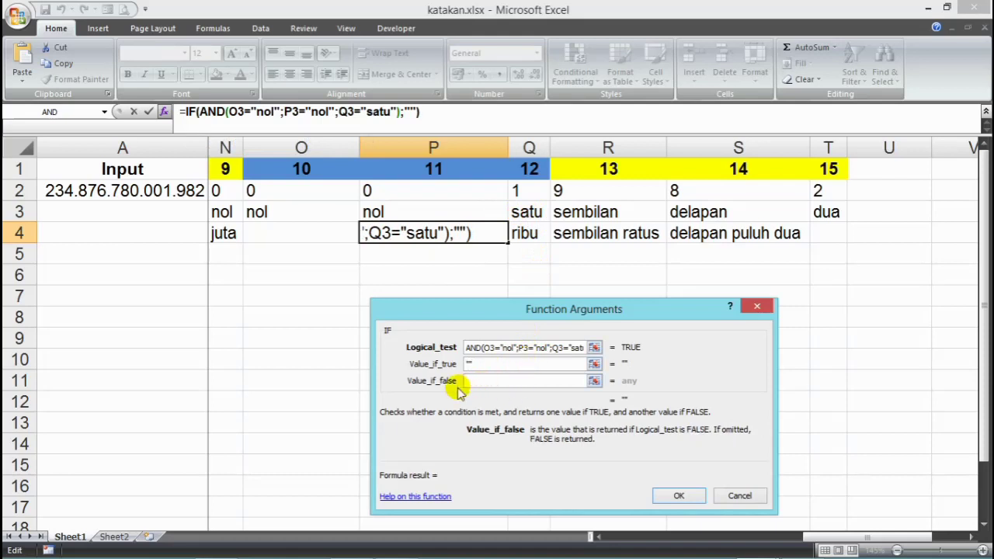
mouse_move(685, 549)
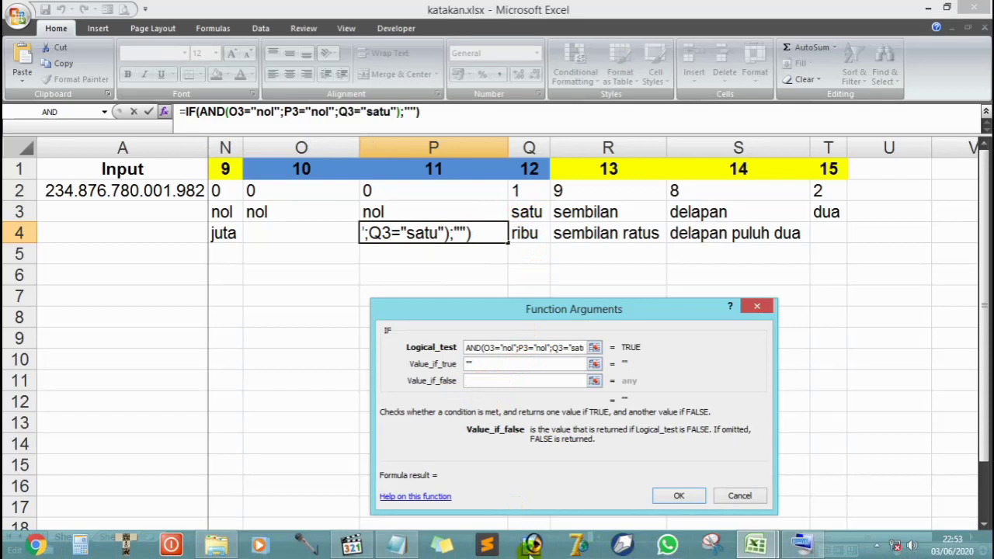
left_click(396, 544)
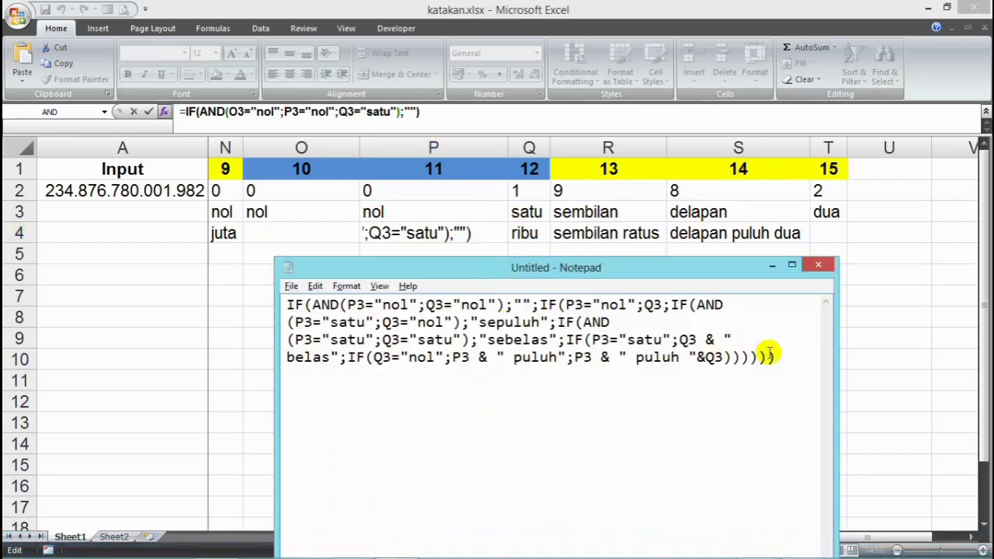
left_click_drag(777, 357, 185, 278)
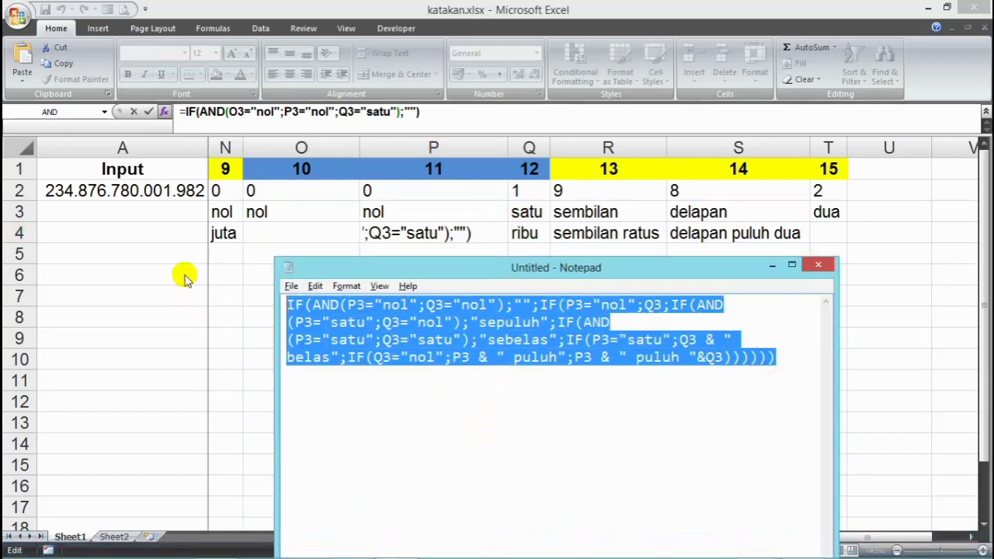
right_click(437, 318)
left_click(475, 358)
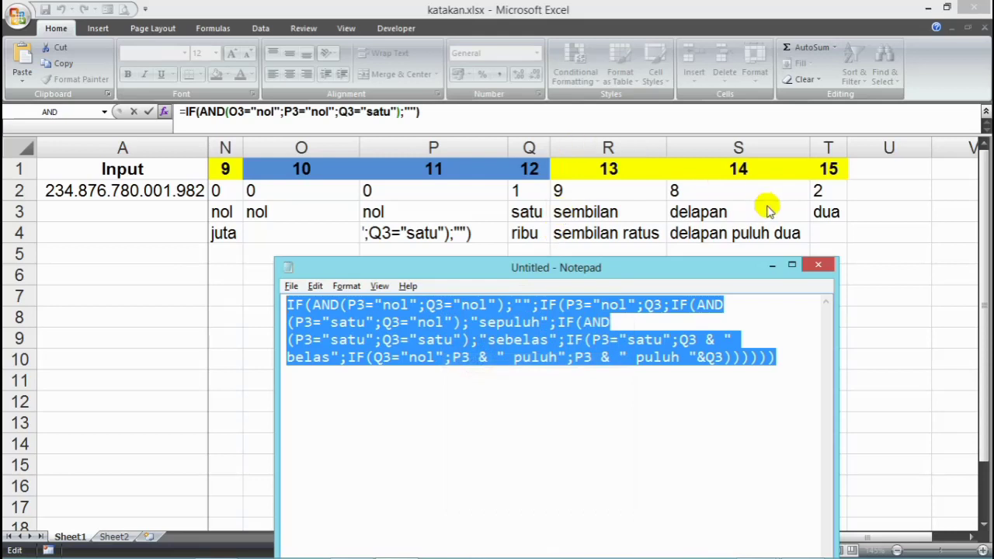
left_click(774, 266)
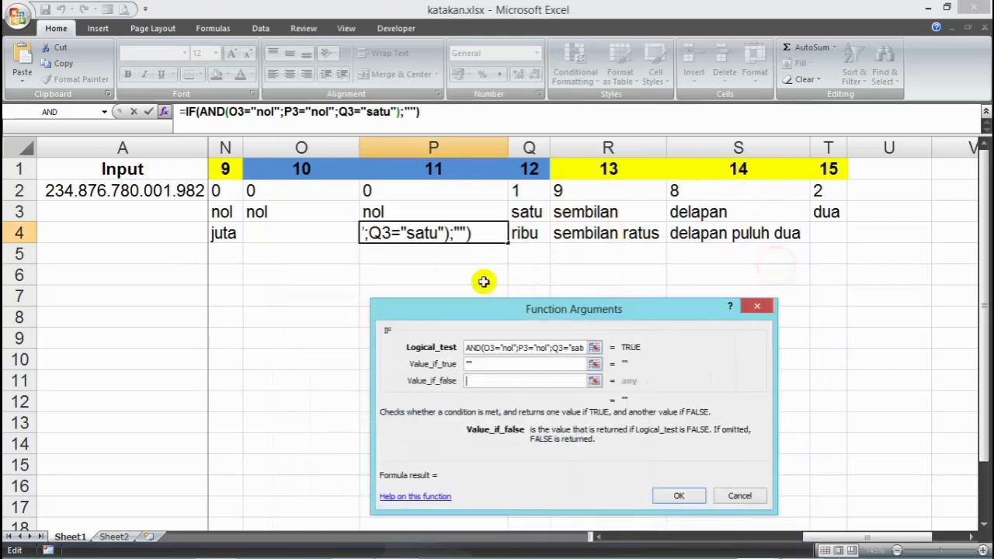
Step: Paste the copied original formula as the IF function's value if false and finish P4's formula
right_click(509, 378)
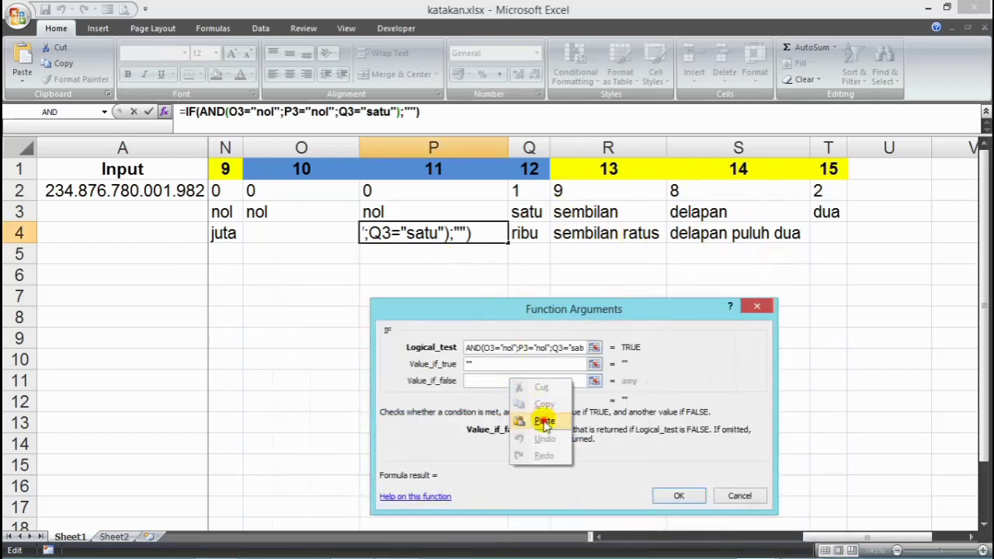
left_click(543, 414)
left_click(675, 494)
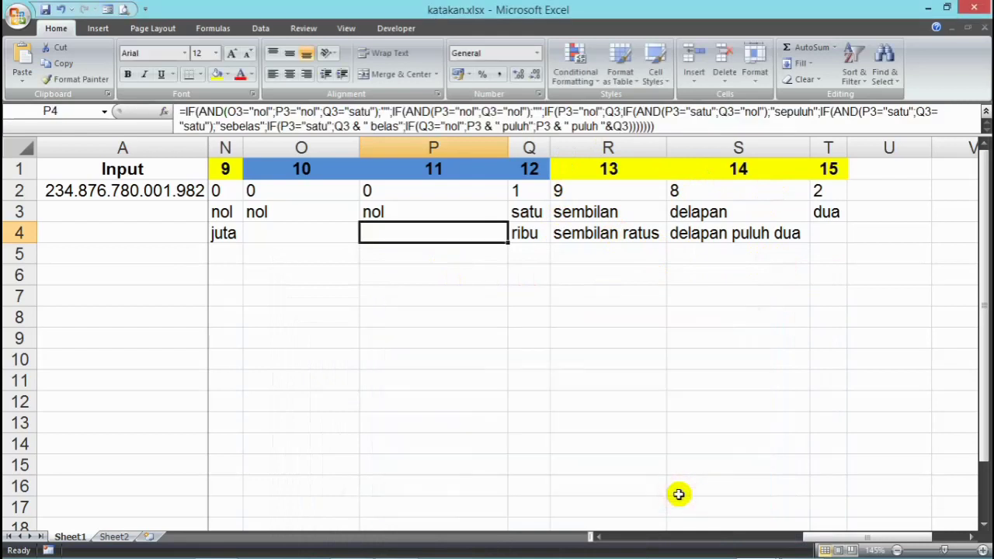
Step: Examine the "ribu" formula in Q4 and the digit words in O3, P3 and Q3 that it should depend on
left_click(527, 232)
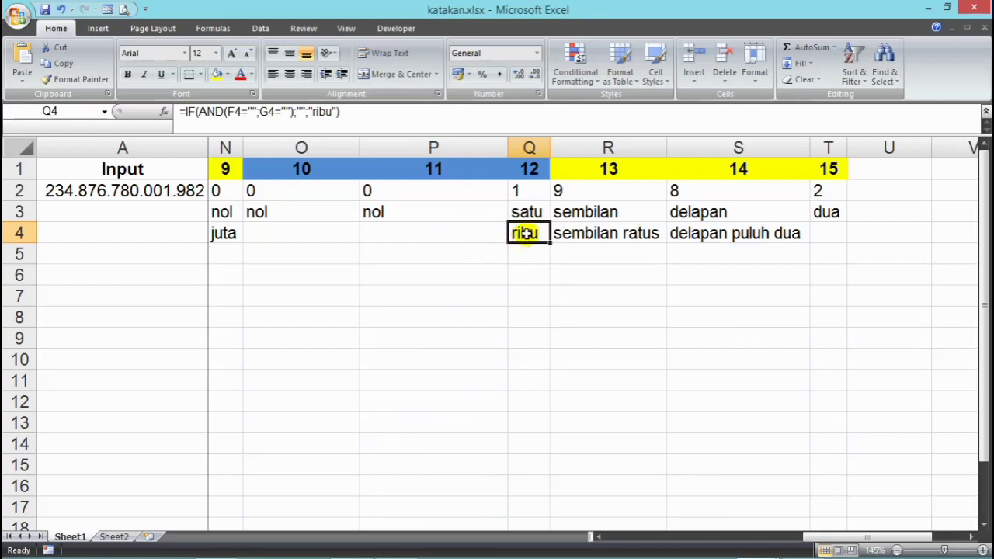
left_click(328, 210)
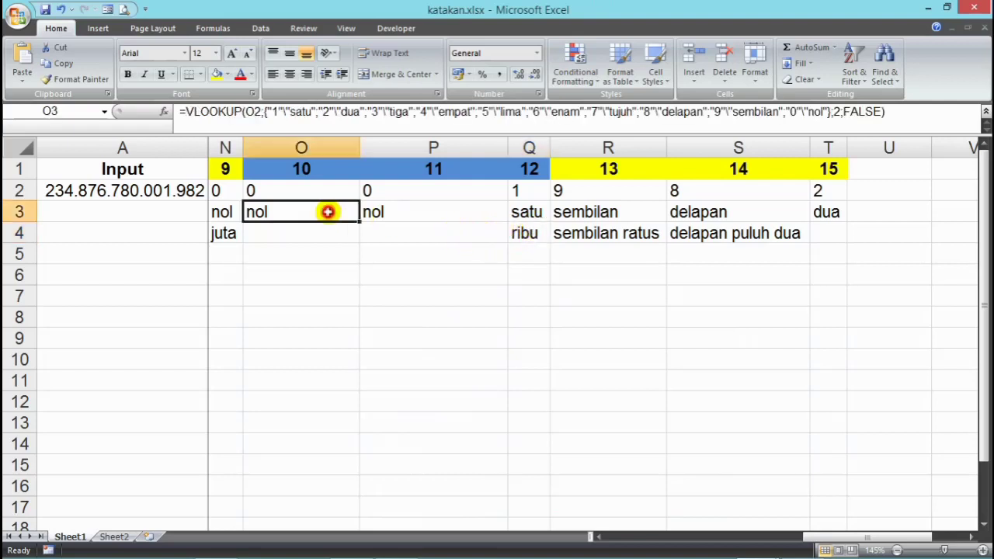
left_click(410, 211)
left_click(527, 211)
left_click(527, 233)
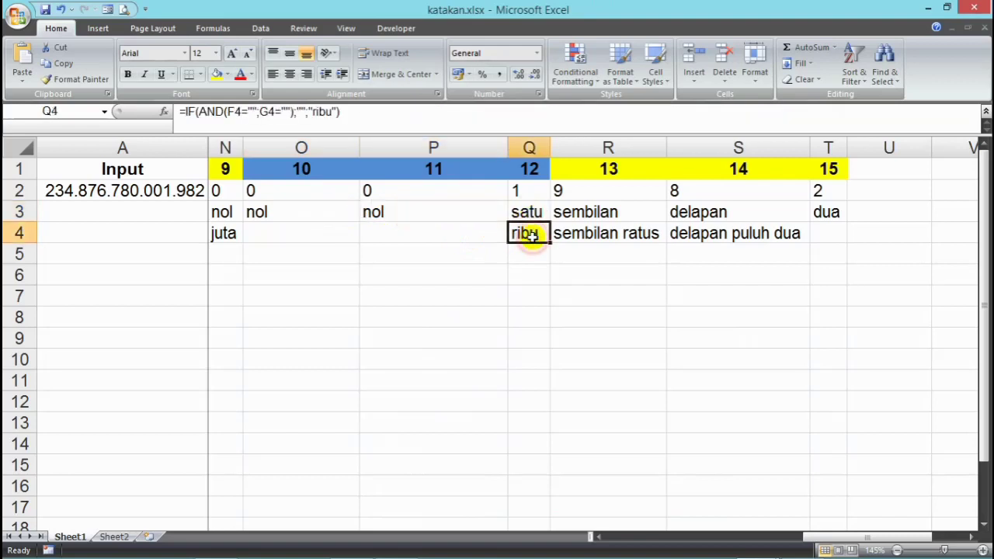
Step: Copy the condition AND(O3="nol";P3="nol";Q3="satu") from P4's formula
left_click(466, 234)
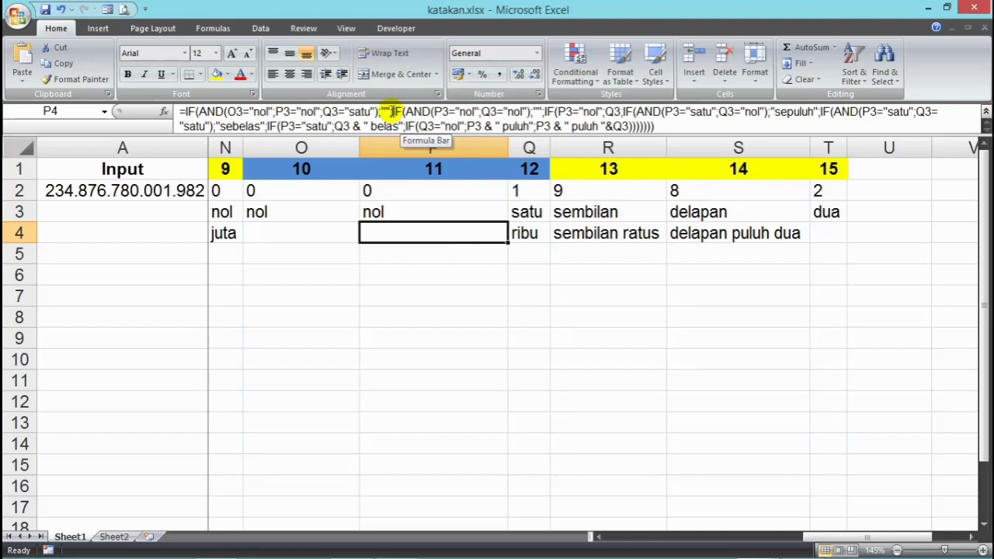
left_click_drag(390, 111, 353, 115)
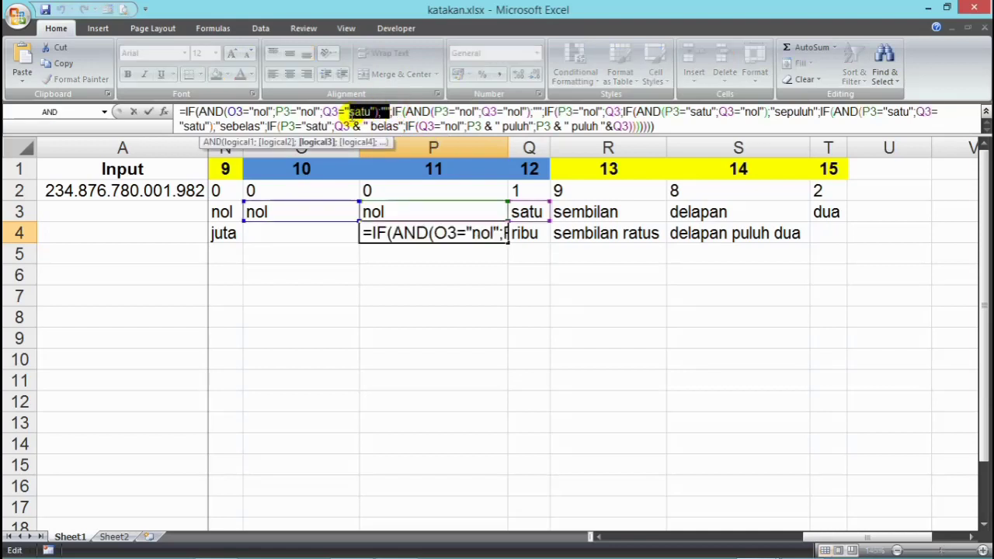
key("Escape")
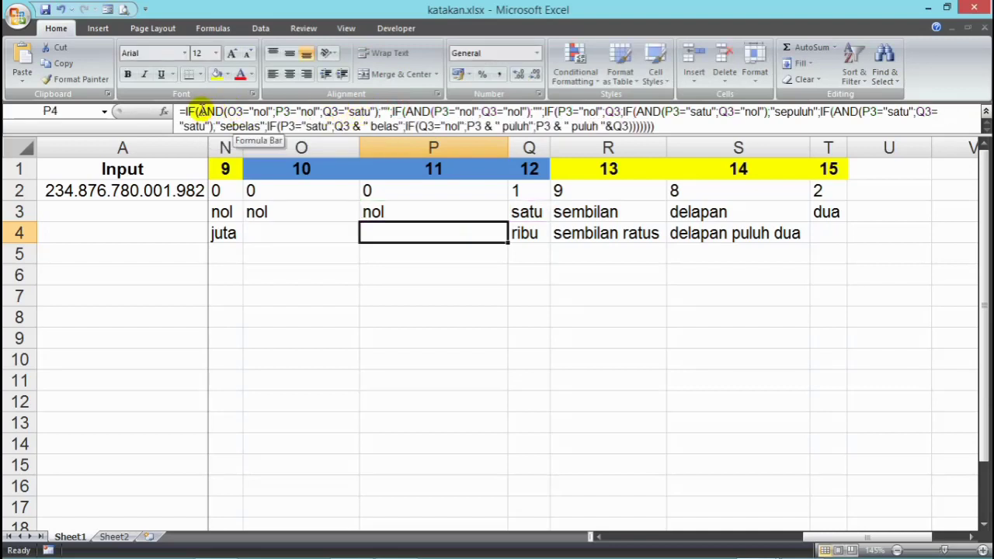
left_click_drag(199, 111, 373, 113)
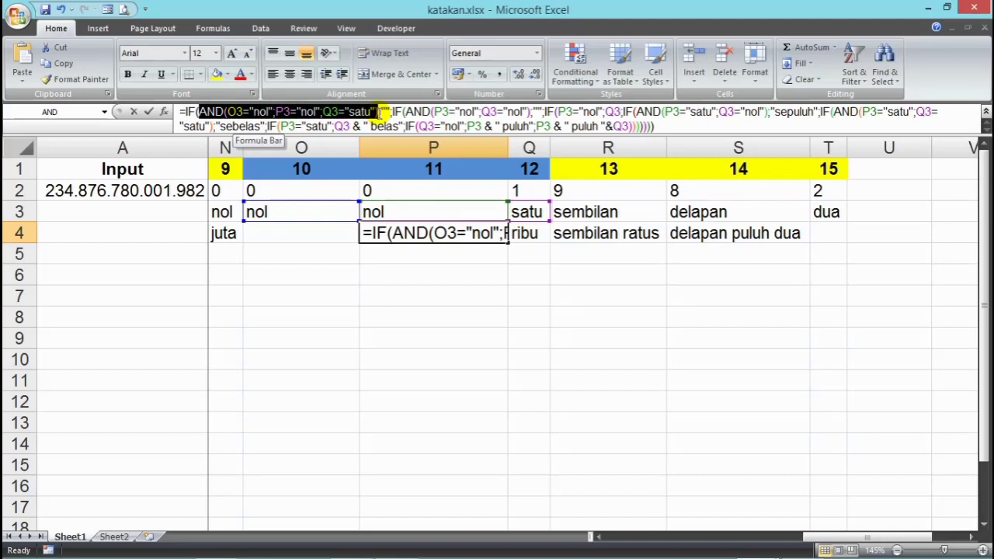
right_click(357, 115)
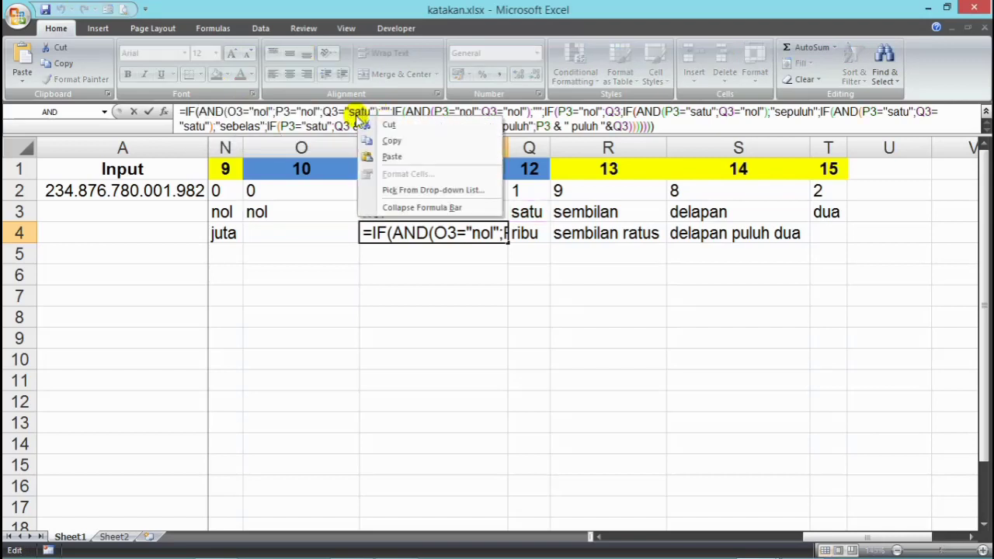
left_click(391, 141)
Step: Replace the old text in Notepad with the copied AND condition, then return to Excel and leave P4's formula editing
mouse_move(667, 552)
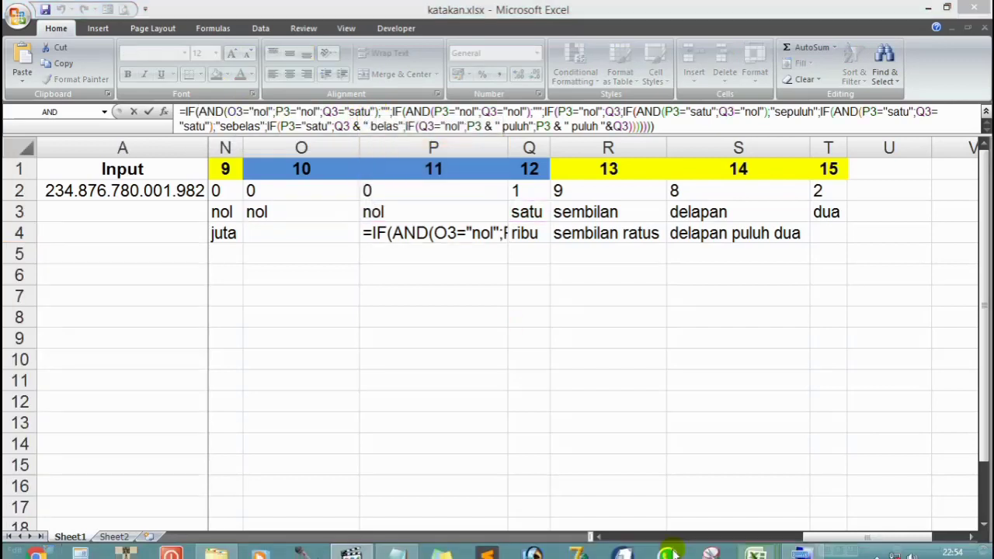
left_click(396, 548)
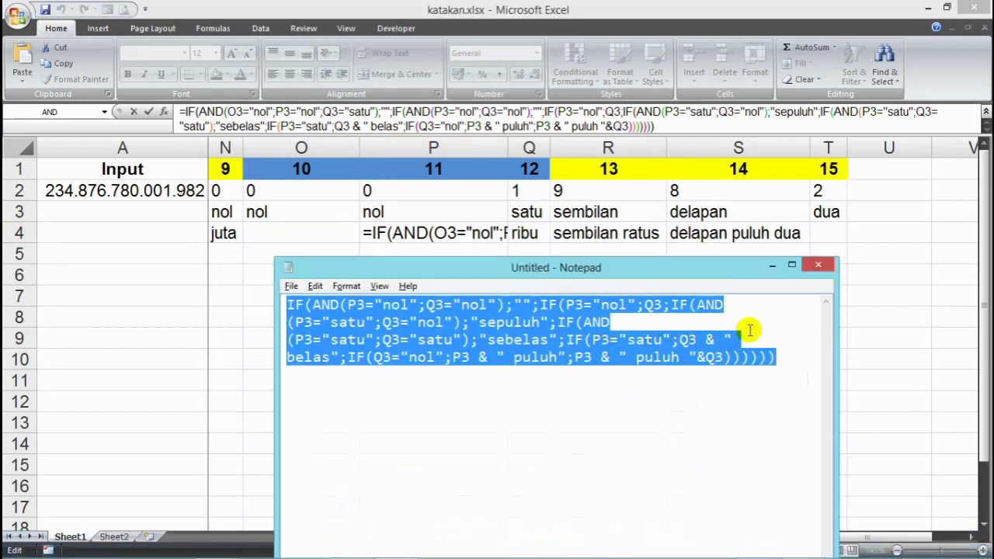
key("Delete")
key("ctrl+v")
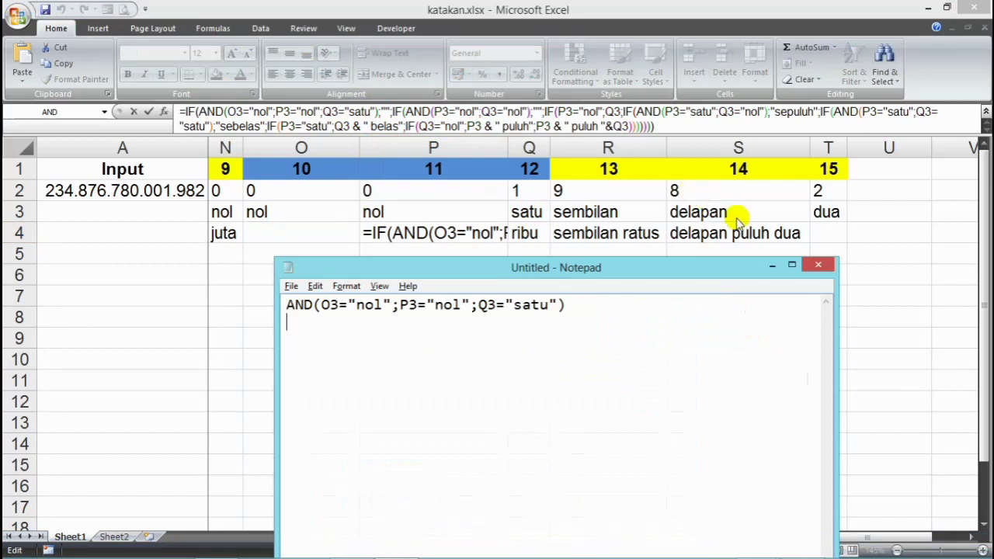
left_click(772, 265)
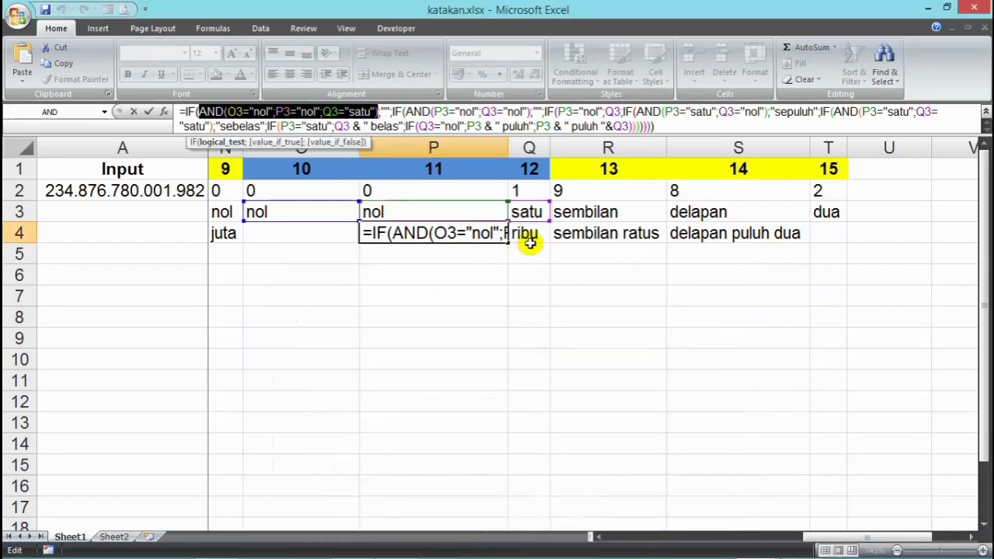
key("Escape")
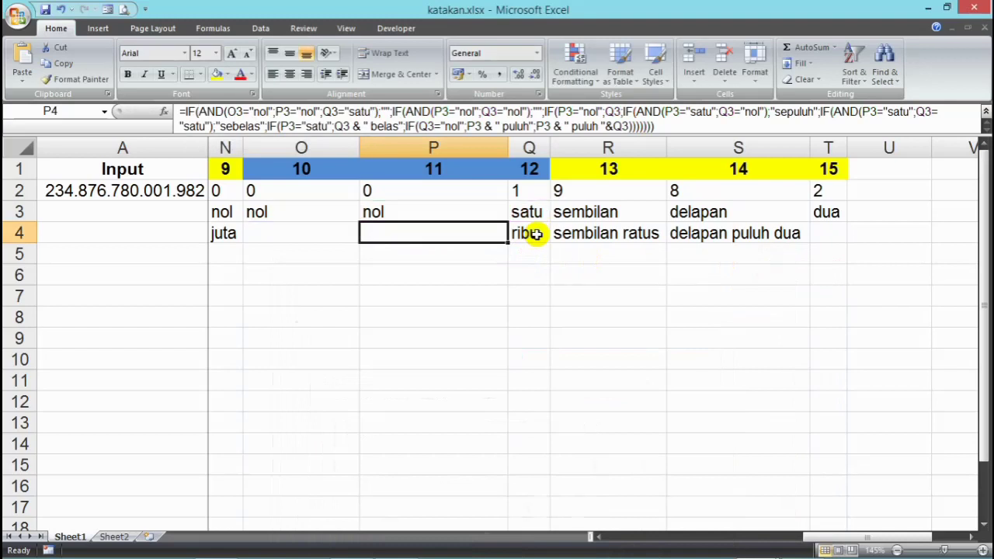
Step: Cut the whole formula =IF(AND(F4="";G4="");"";"ribu") out of cell Q4
left_click(532, 233)
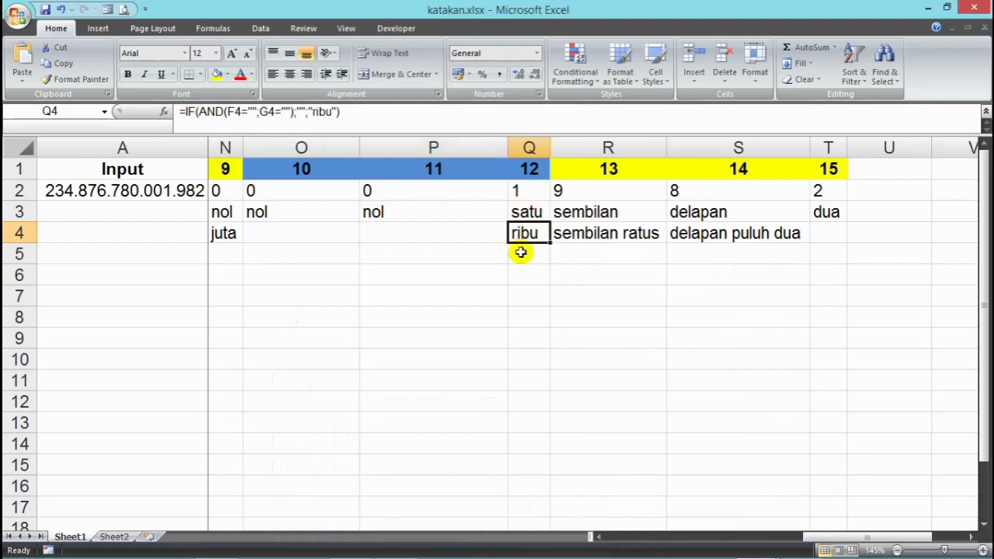
left_click(353, 111)
left_click_drag(353, 111, 147, 112)
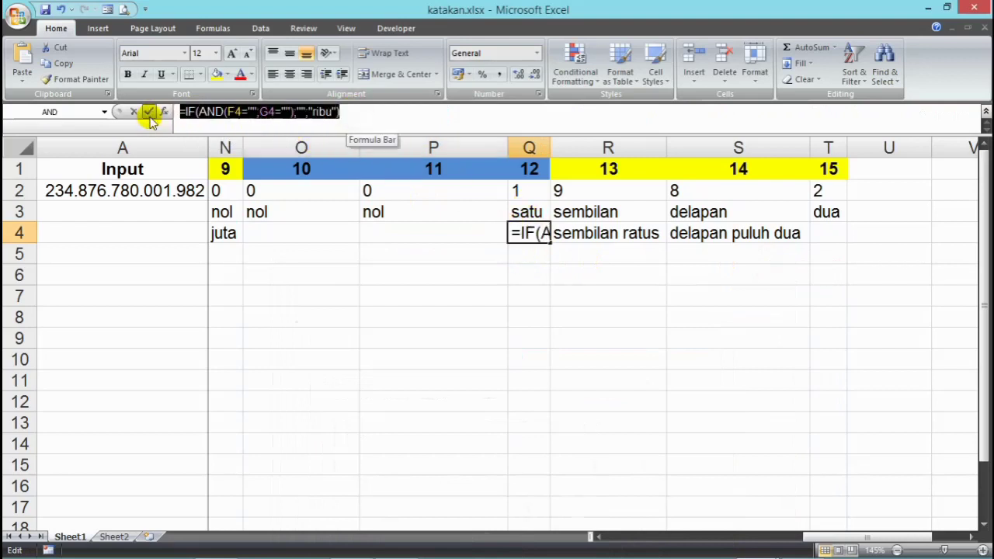
right_click(212, 113)
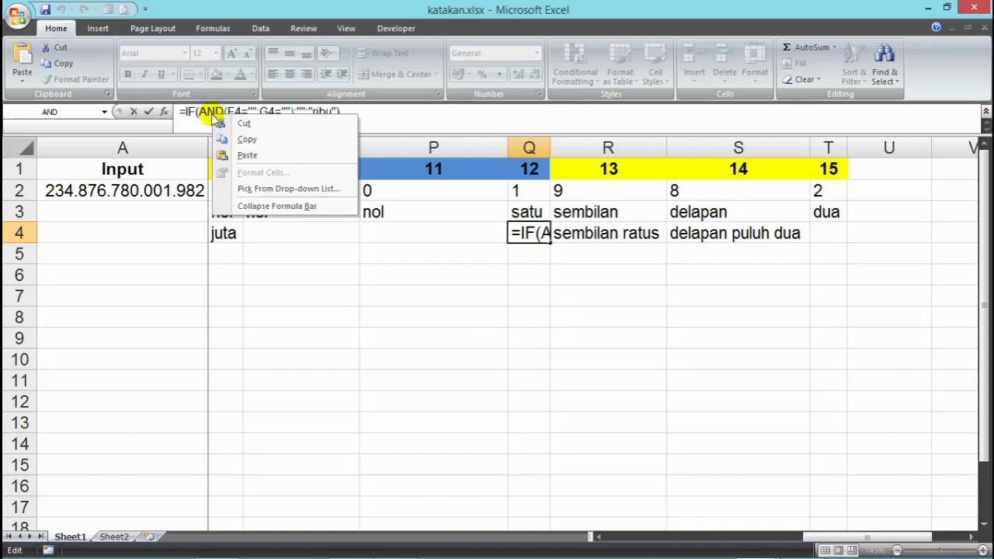
left_click(244, 125)
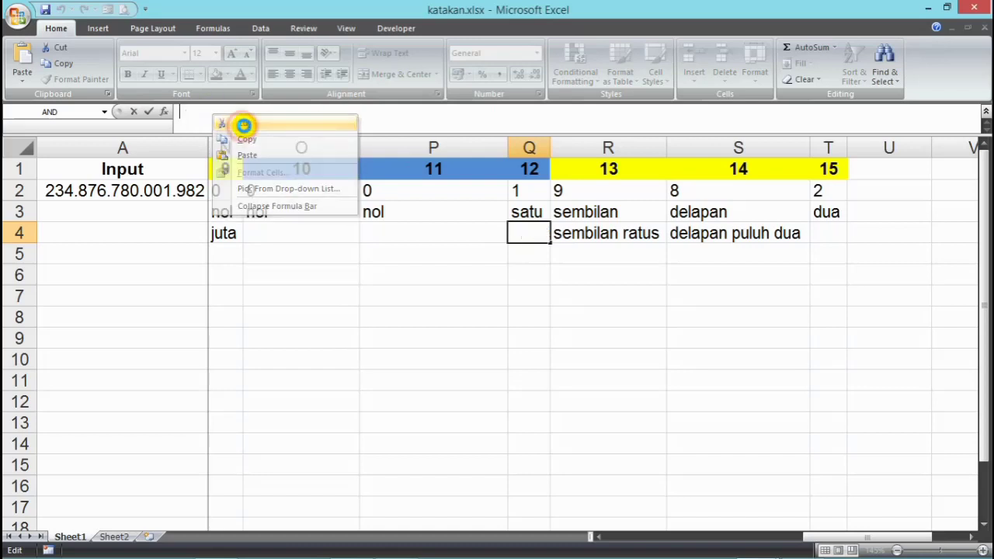
Step: Paste the cut Q4 formula into Notepad a few lines below the AND condition and return to Excel
mouse_move(504, 553)
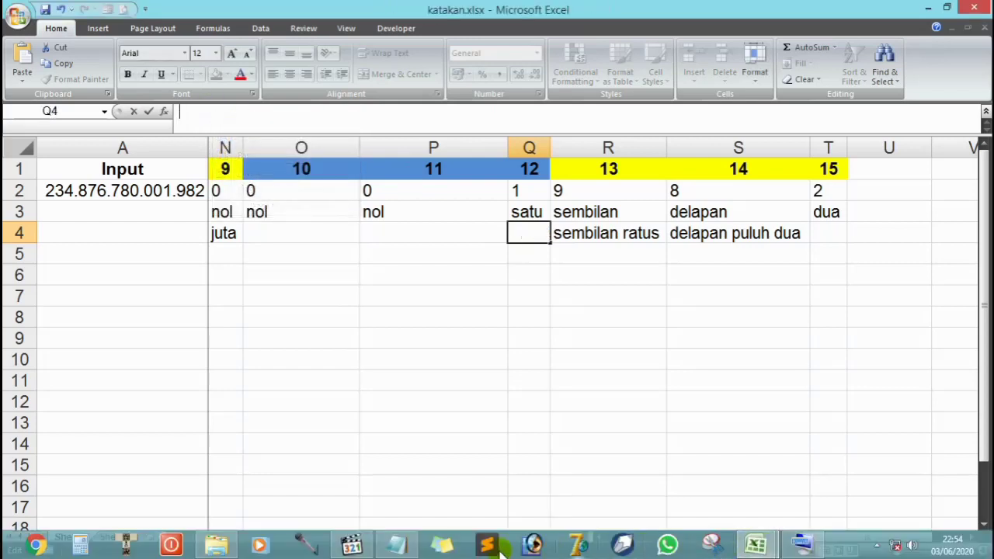
left_click(396, 544)
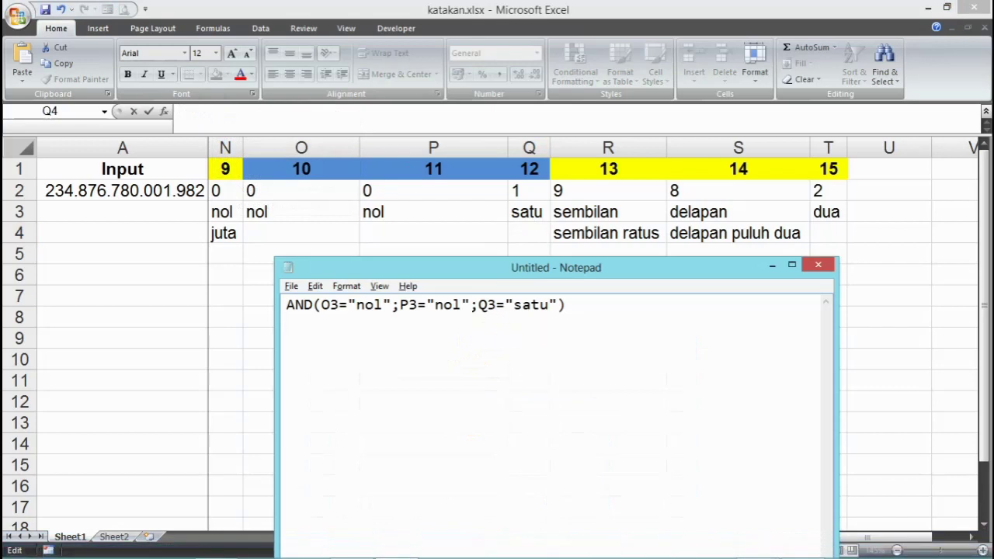
key("ctrl+v")
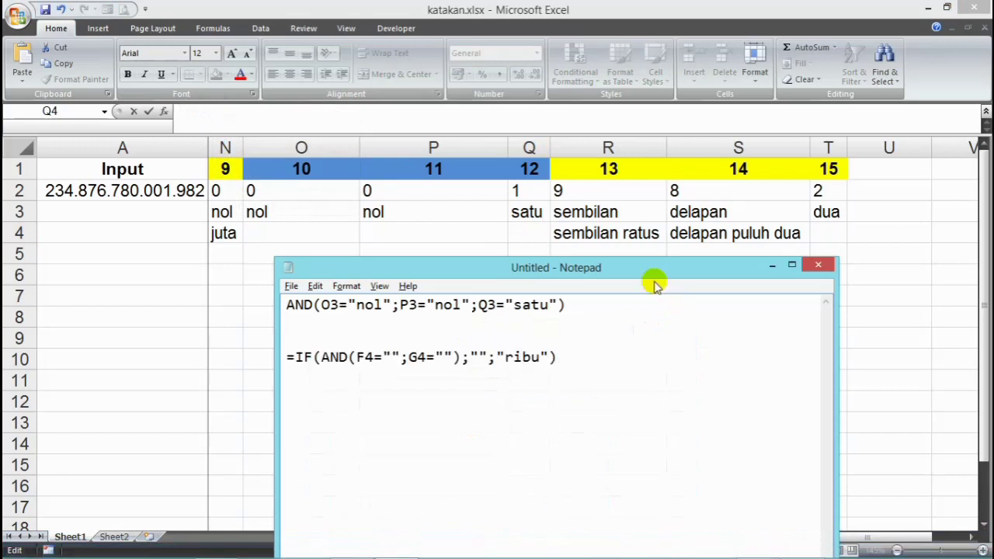
left_click(771, 265)
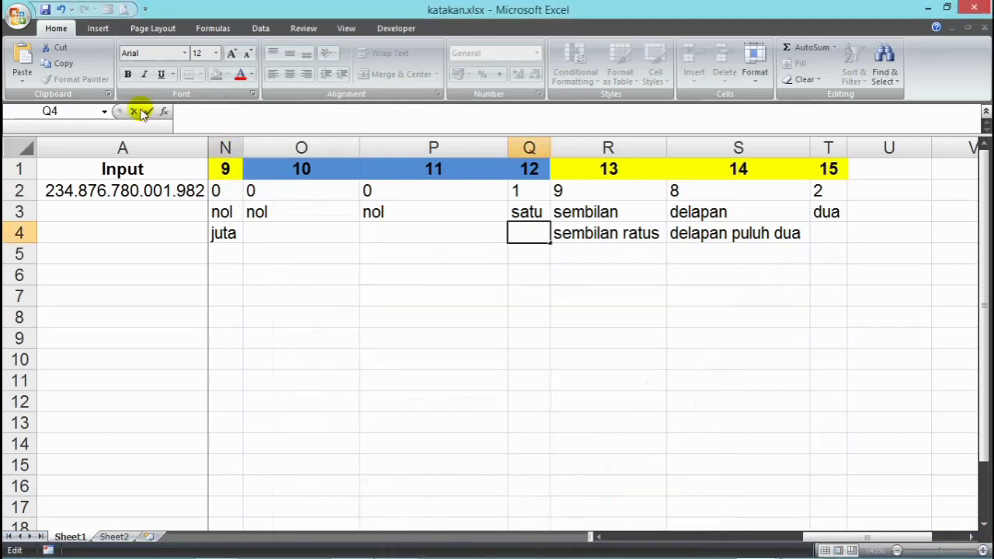
Step: Insert an IF function in the emptied cell Q4
left_click(165, 111)
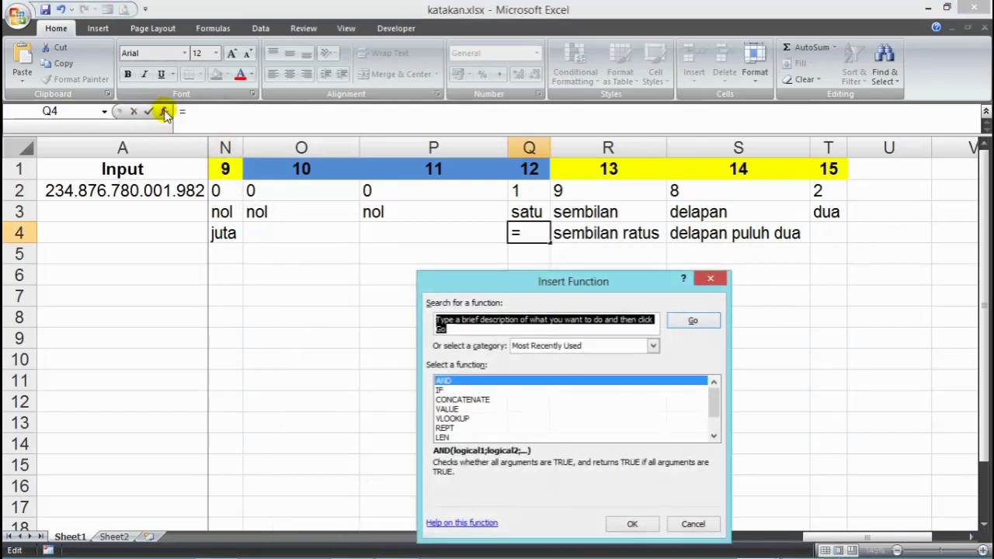
left_click(441, 390)
left_click(630, 523)
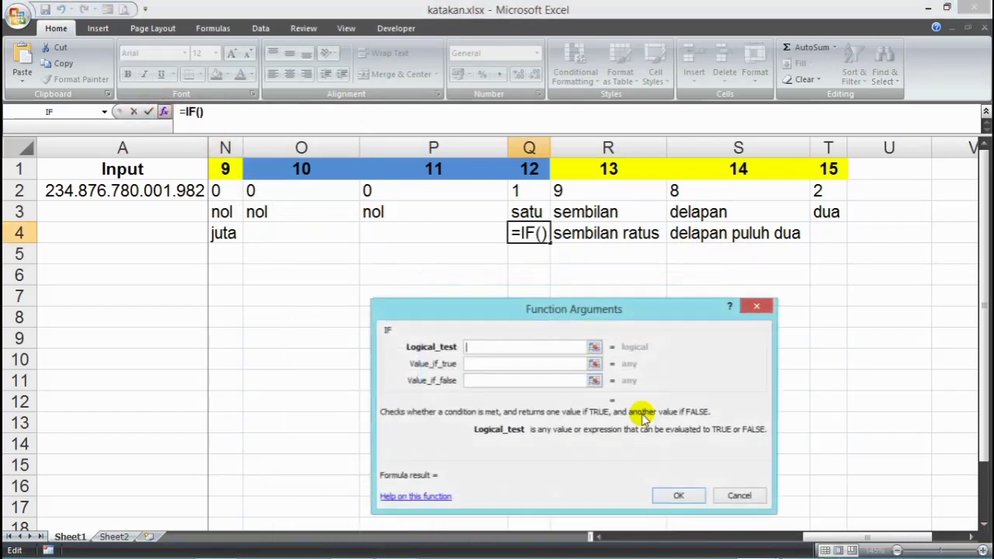
Step: Copy the condition AND(O3="nol";P3="nol";Q3="satu") from Notepad and switch back to the Excel workbook
mouse_move(658, 556)
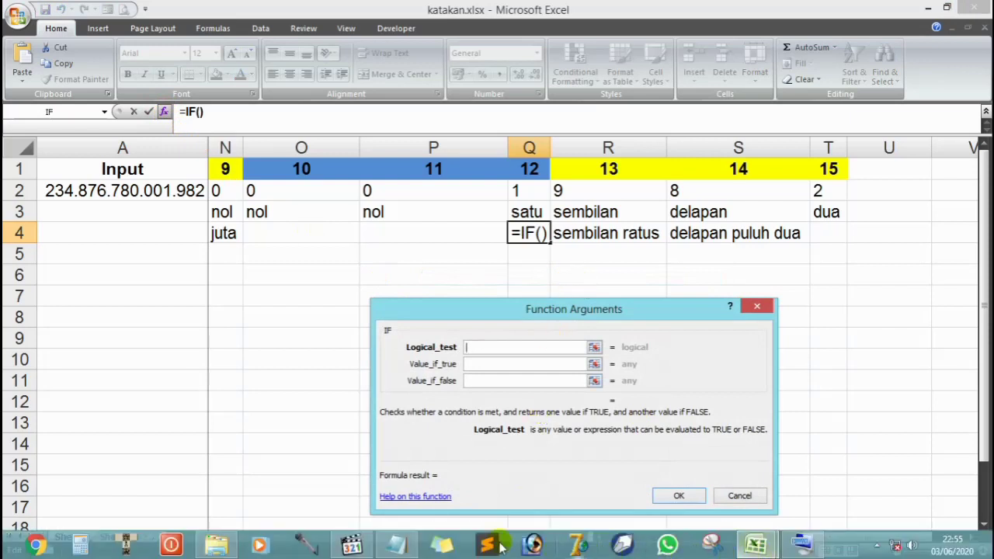
left_click(397, 545)
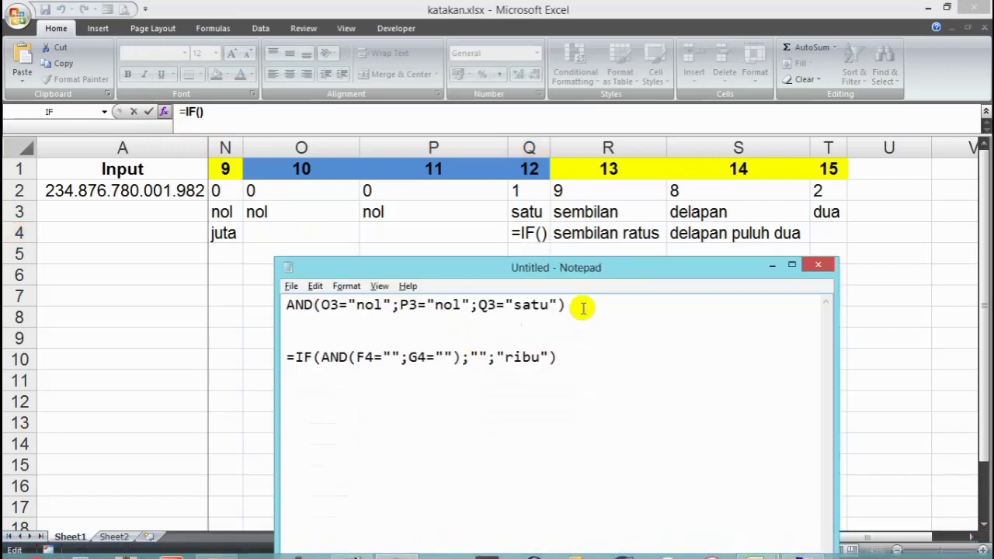
left_click_drag(582, 309, 205, 306)
right_click(386, 306)
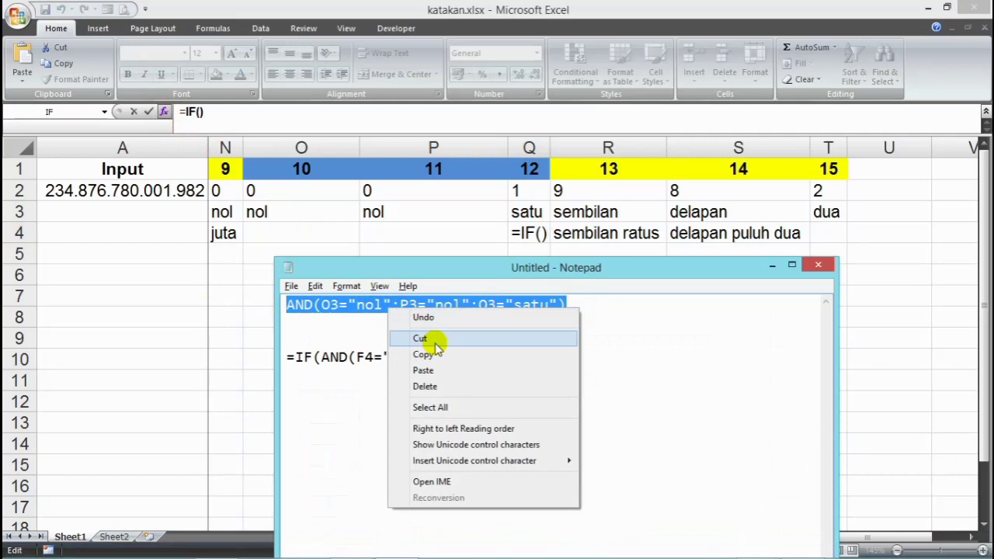
left_click(437, 355)
key("alt+Tab")
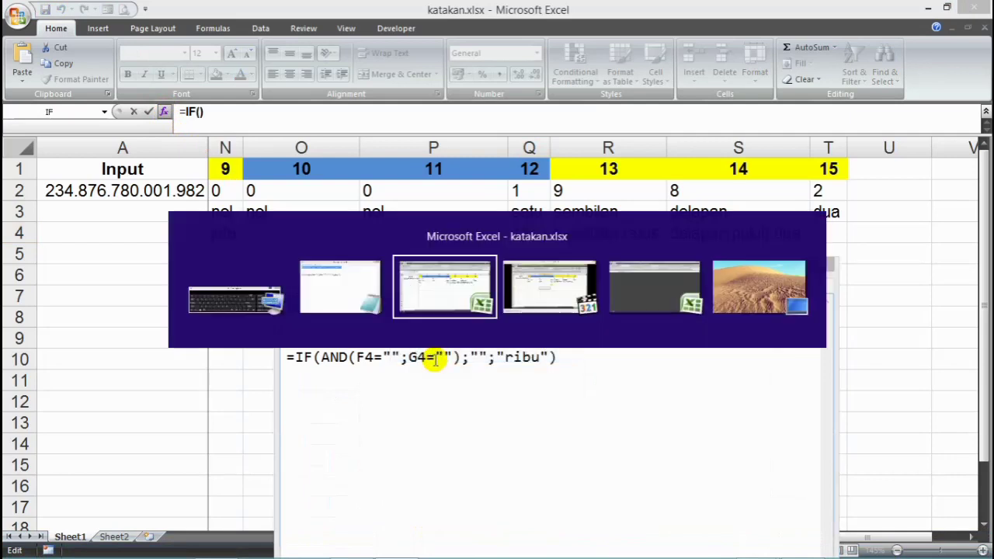
Step: Paste AND(O3="nol";P3="nol";Q3="satu") as the logical test of Q4's IF function and set its true value to "seribu"
left_click(507, 349)
right_click(507, 348)
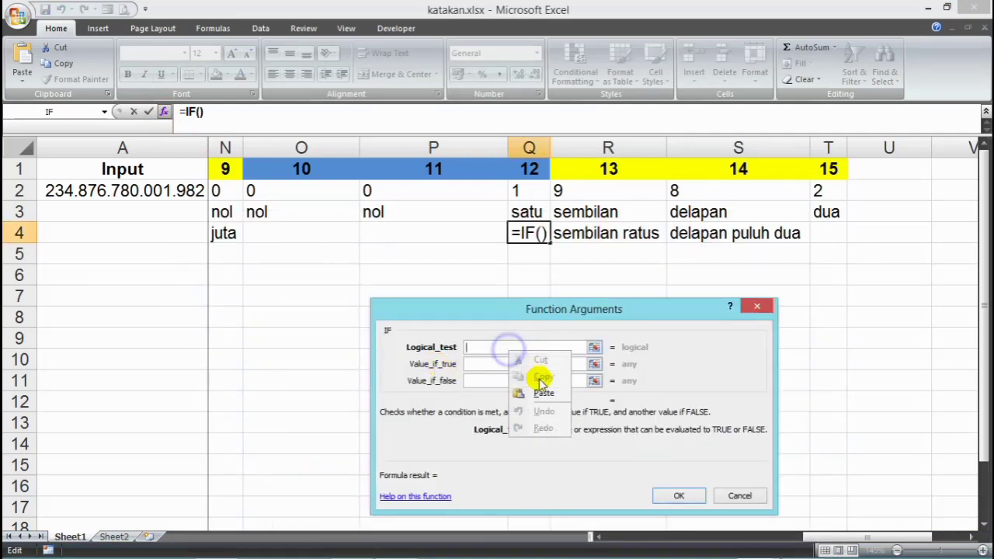
left_click(545, 394)
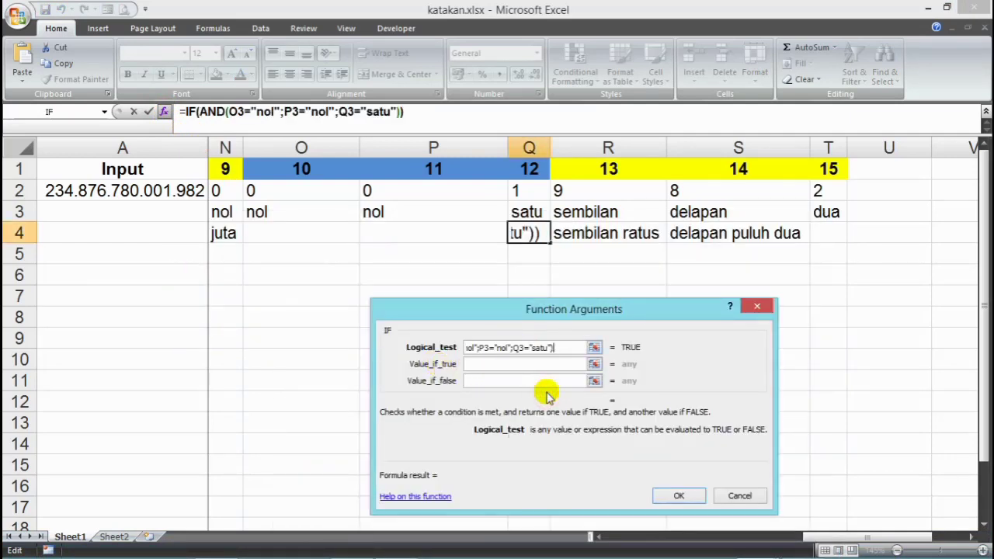
left_click(526, 360)
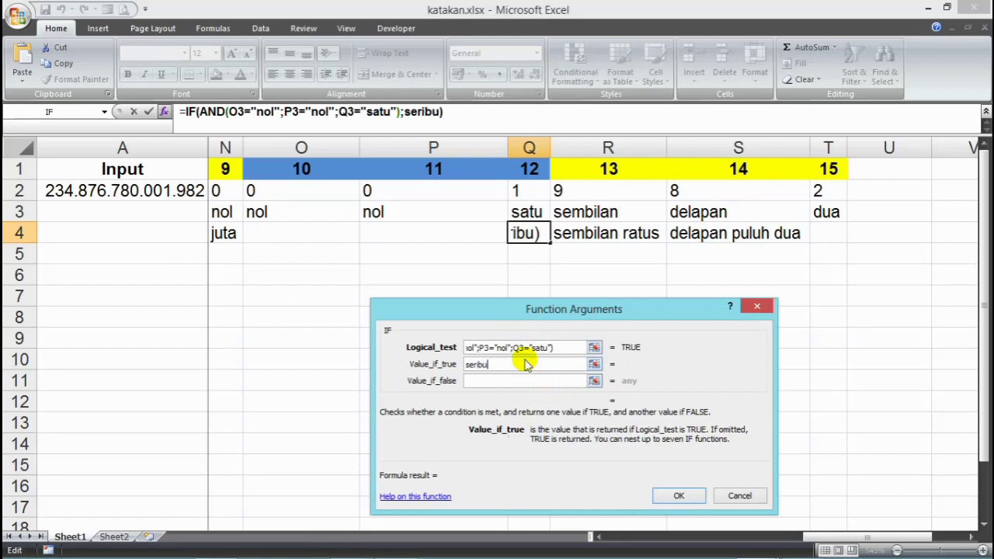
key("Tab")
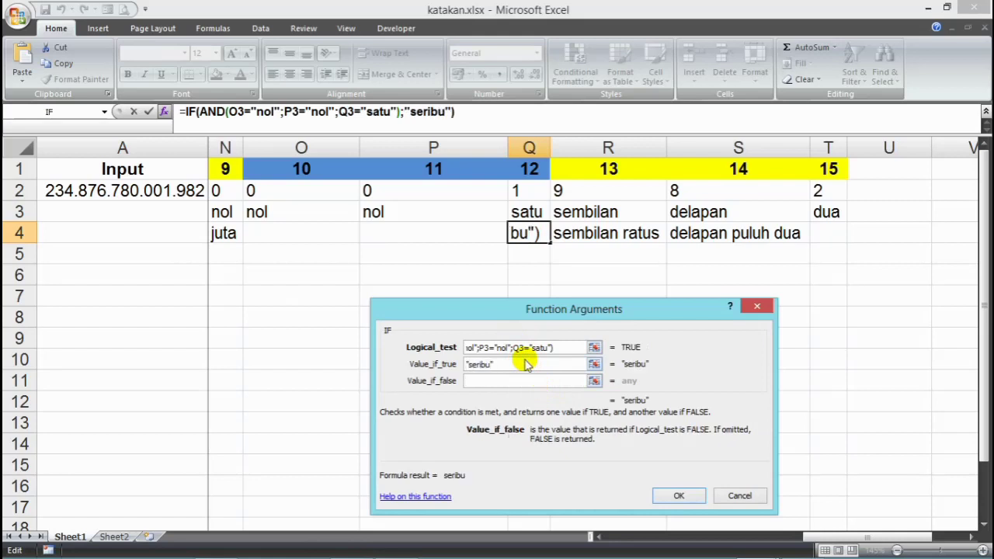
Step: Copy IF(AND(F4="";G4="");"";"ribu") from Notepad without its leading equals sign and return to the Excel workbook
mouse_move(708, 553)
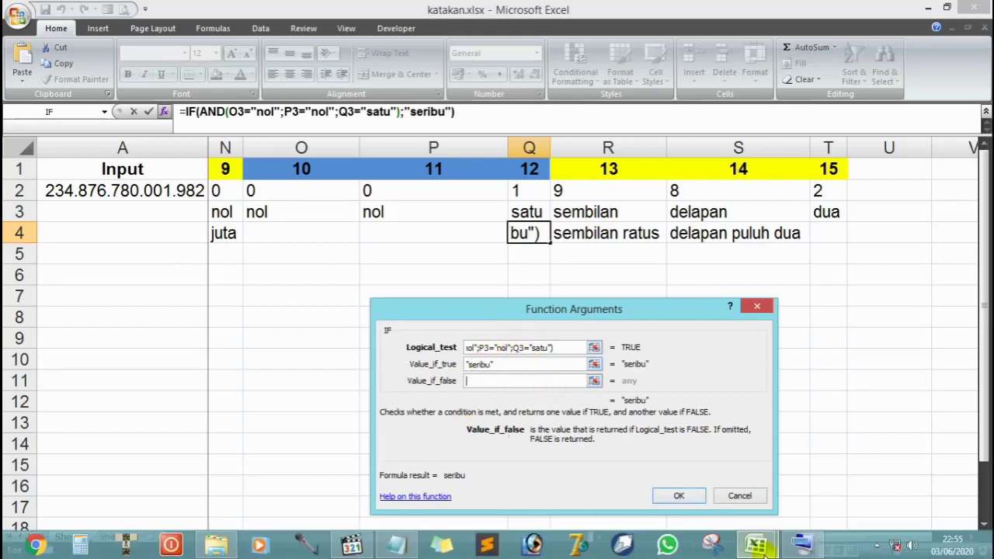
left_click(399, 545)
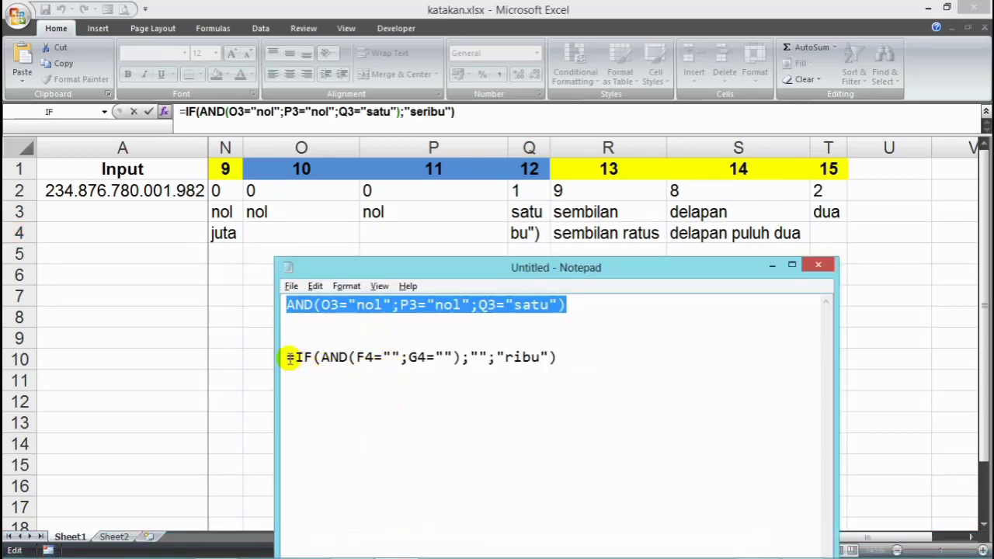
left_click_drag(295, 357, 965, 354)
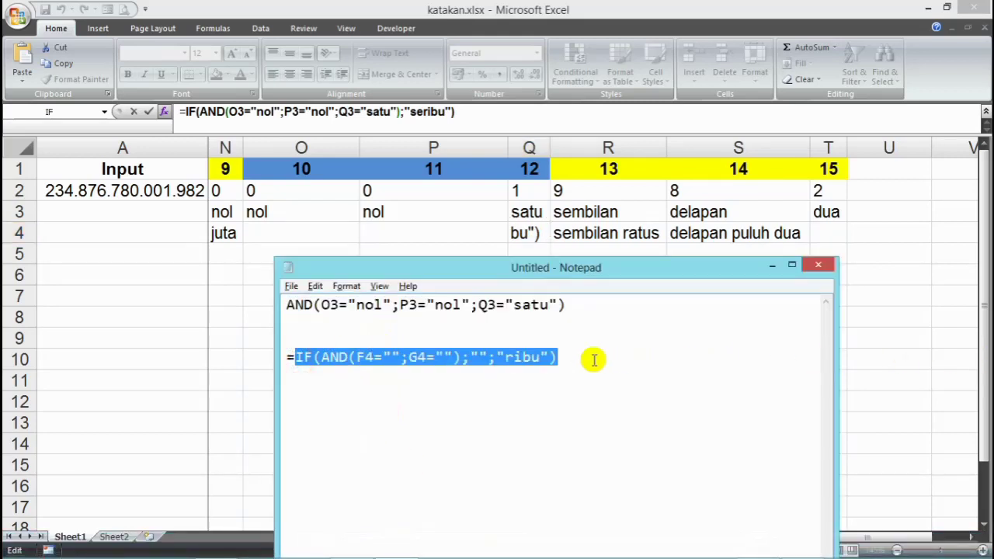
right_click(506, 359)
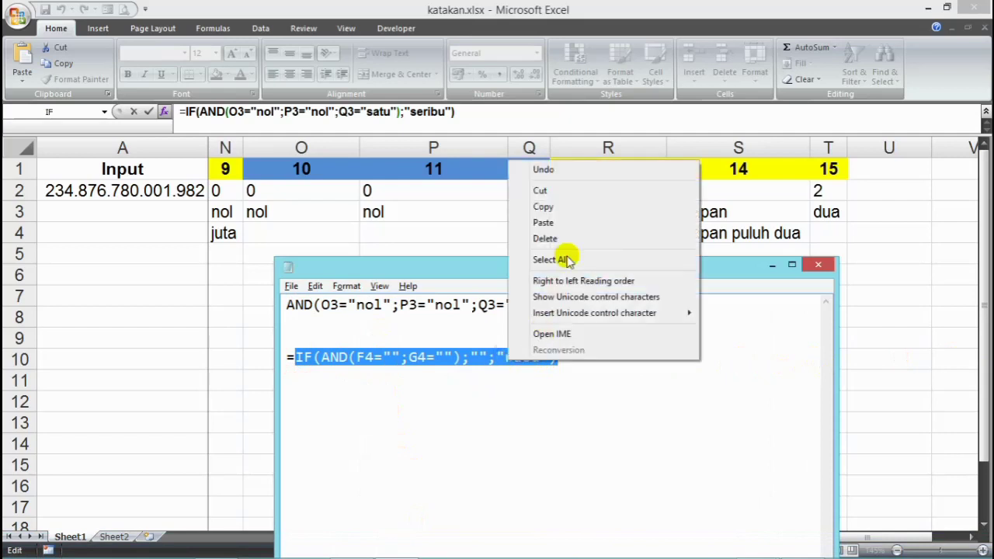
left_click(567, 206)
left_click(501, 234)
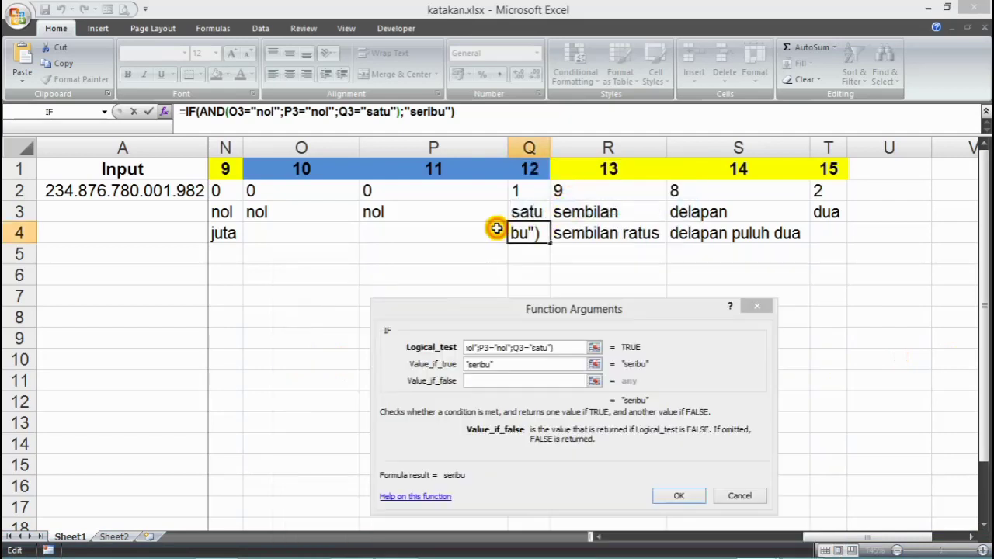
Step: Paste the copied IF formula as the false value, confirm the Q4 formula, and fit column Q's width to its contents
left_click(524, 379)
right_click(525, 380)
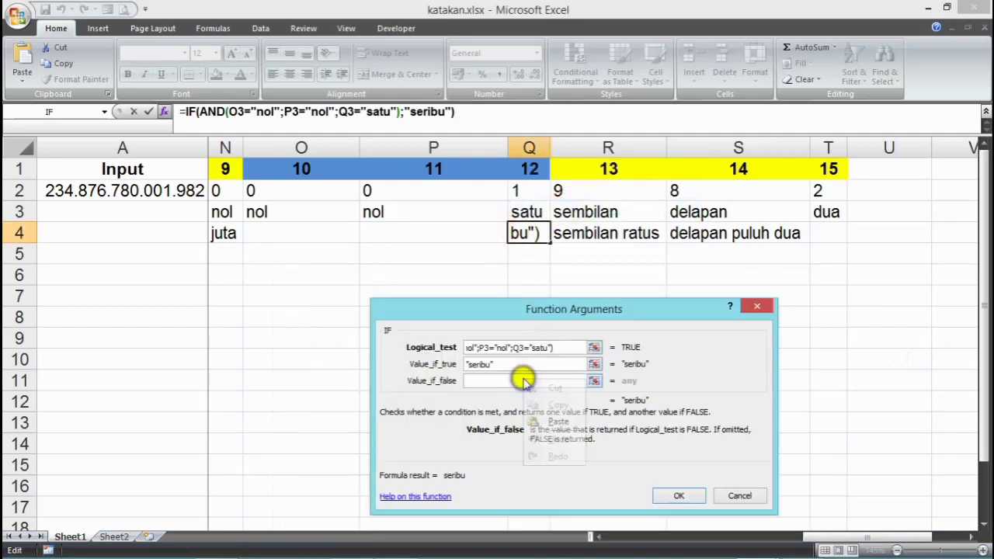
left_click(556, 421)
left_click(678, 495)
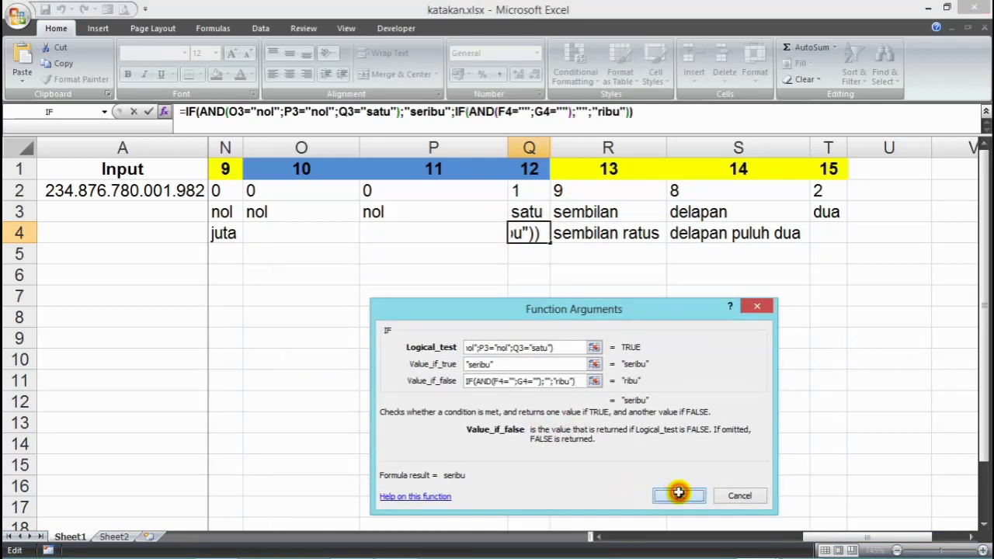
double_click(549, 148)
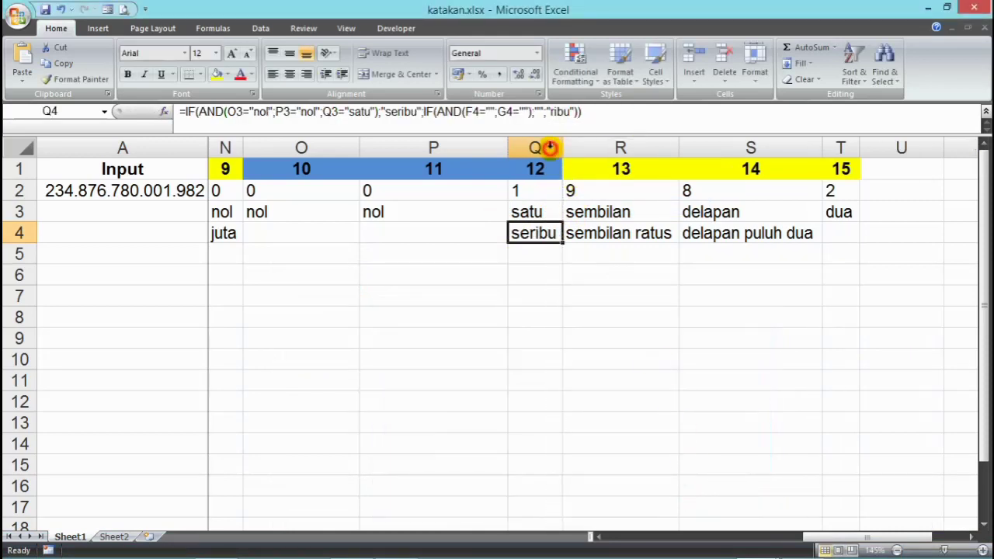
Step: Test the formulas by changing the thousands digits of the input number in A2 from 001 to 121
left_click(304, 211)
left_click_drag(303, 212, 533, 217)
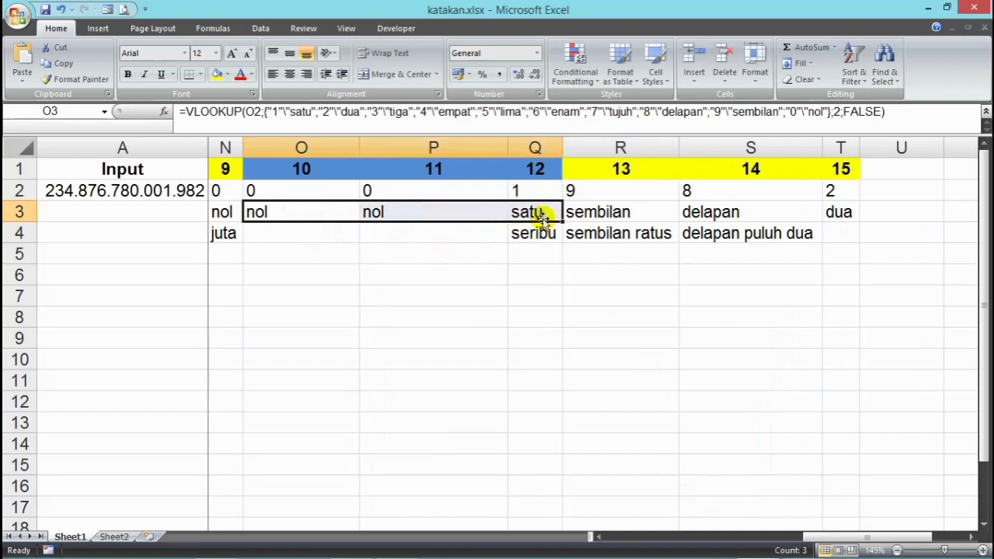
double_click(156, 191)
left_click_drag(153, 190, 180, 191)
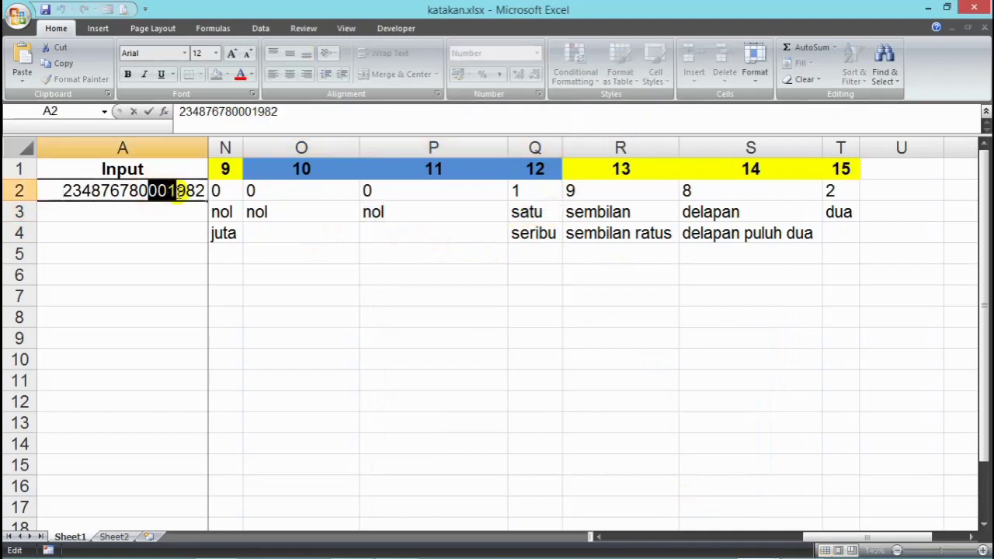
type("12")
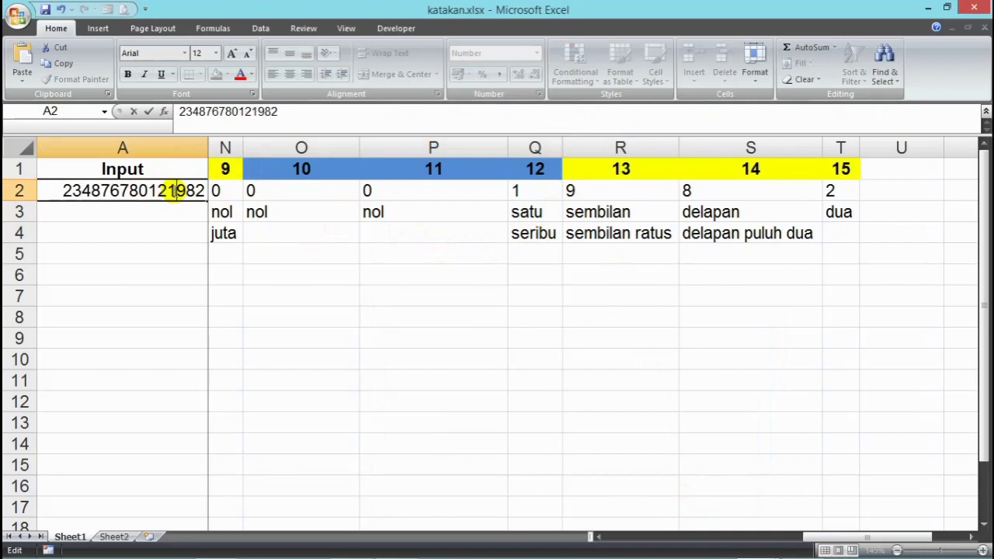
key("Return")
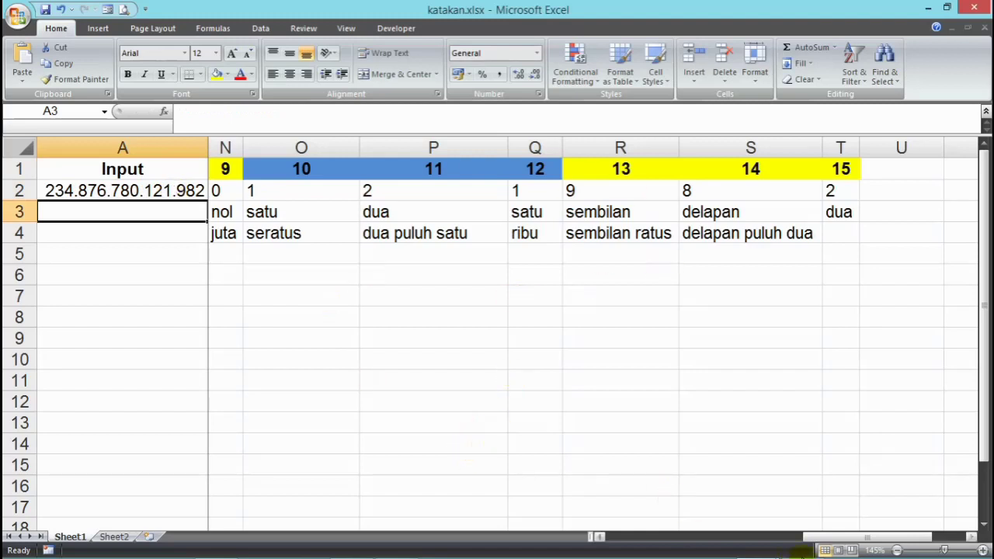
Step: Replace the input number in cell A2 with 1
left_click_drag(839, 544, 543, 479)
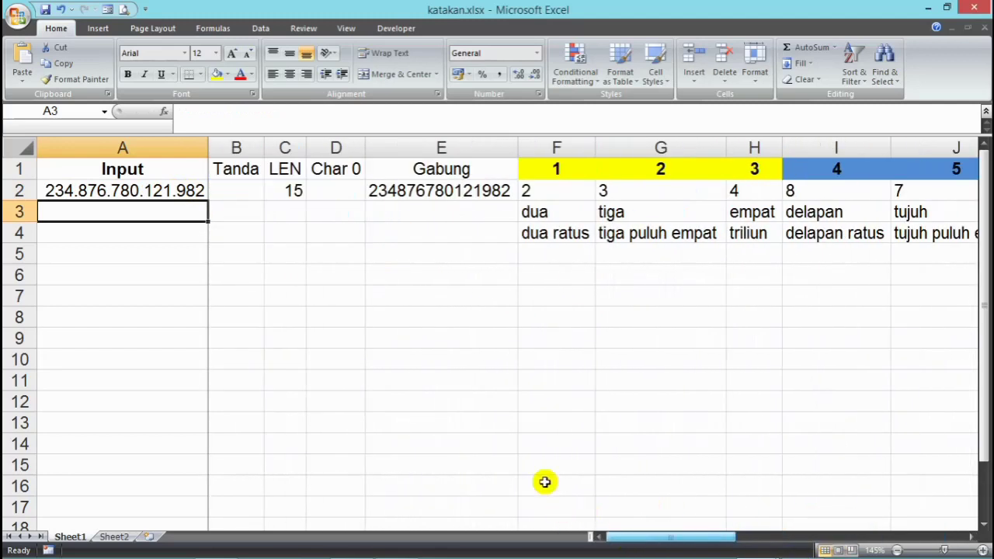
left_click(88, 190)
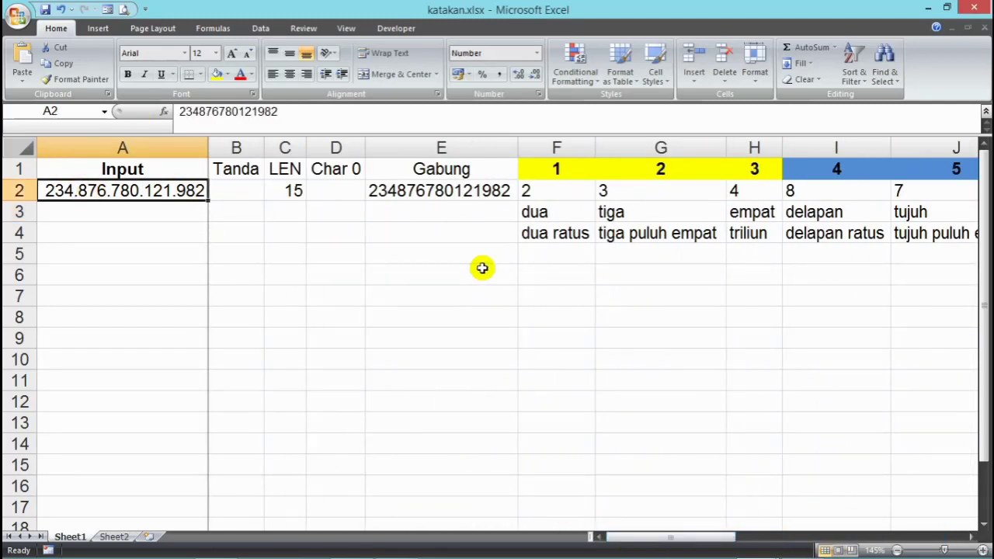
type("1")
key("Return")
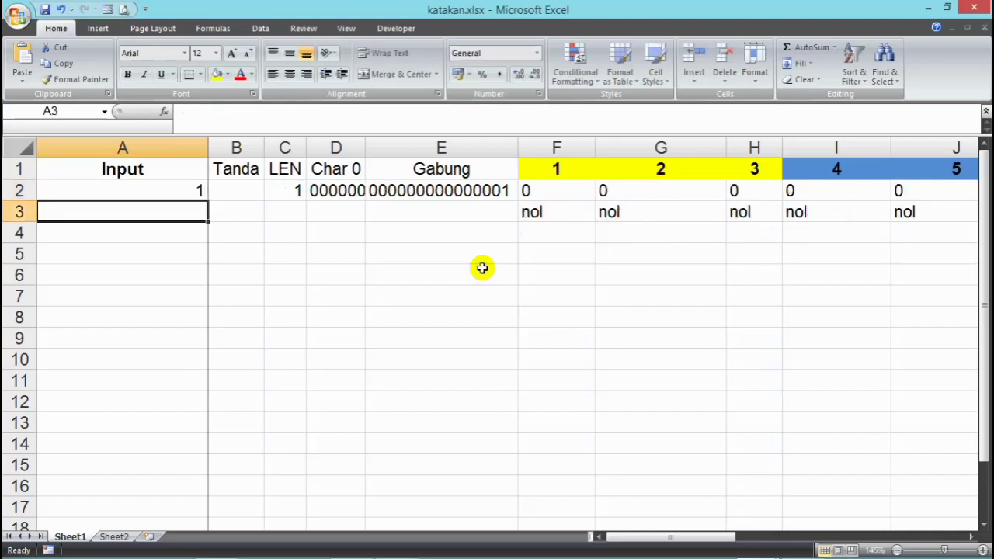
left_click_drag(705, 536, 550, 464)
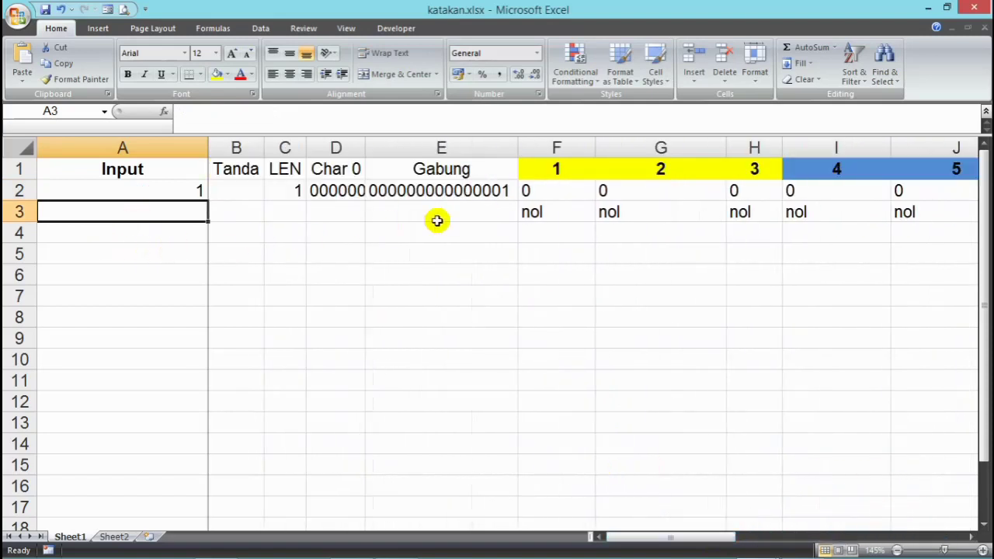
left_click(479, 206)
left_click(396, 233)
left_click(148, 233)
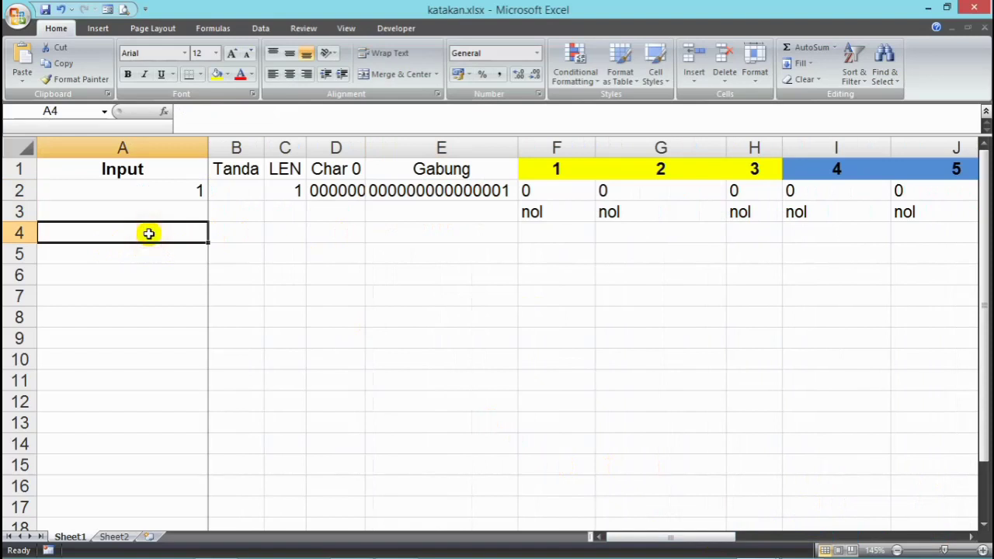
type("=")
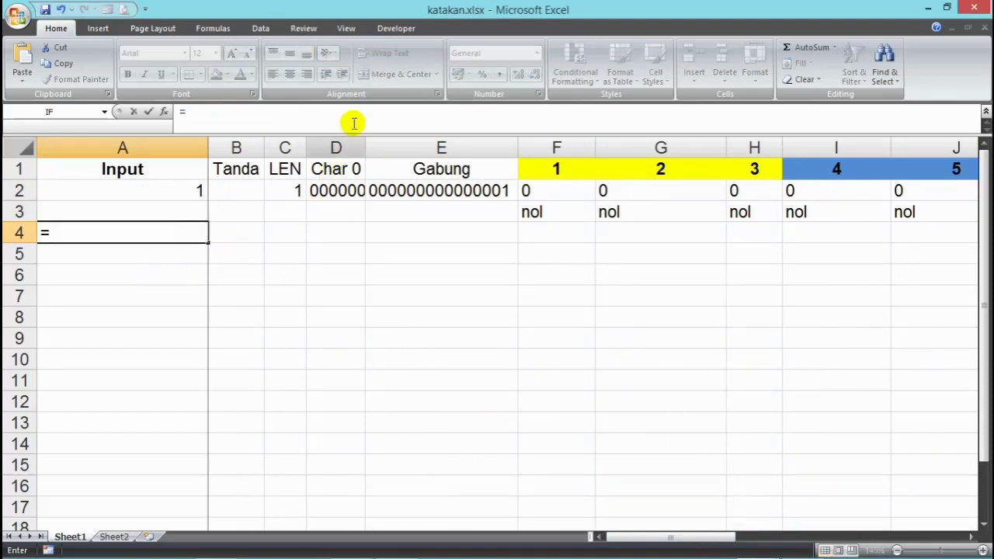
left_click_drag(661, 536, 721, 525)
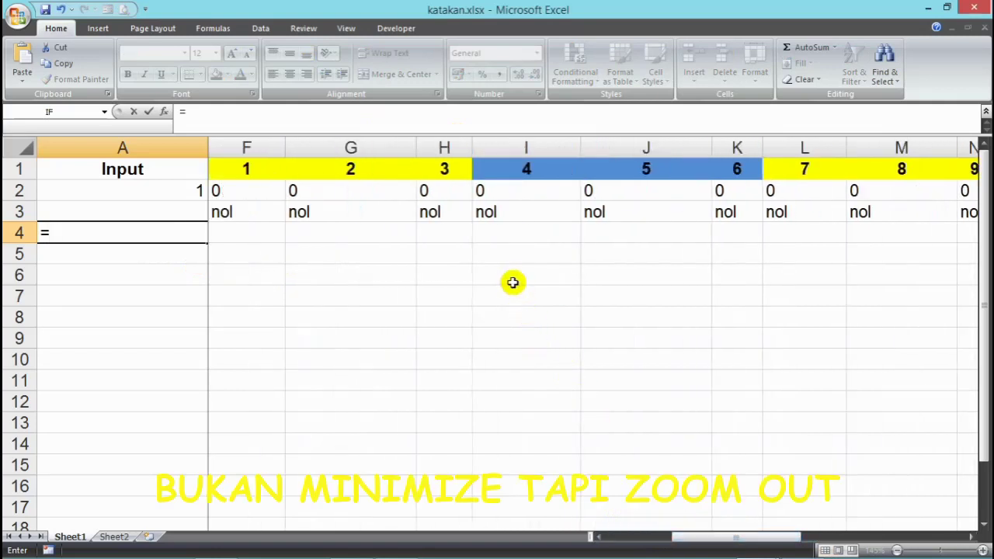
key("Escape")
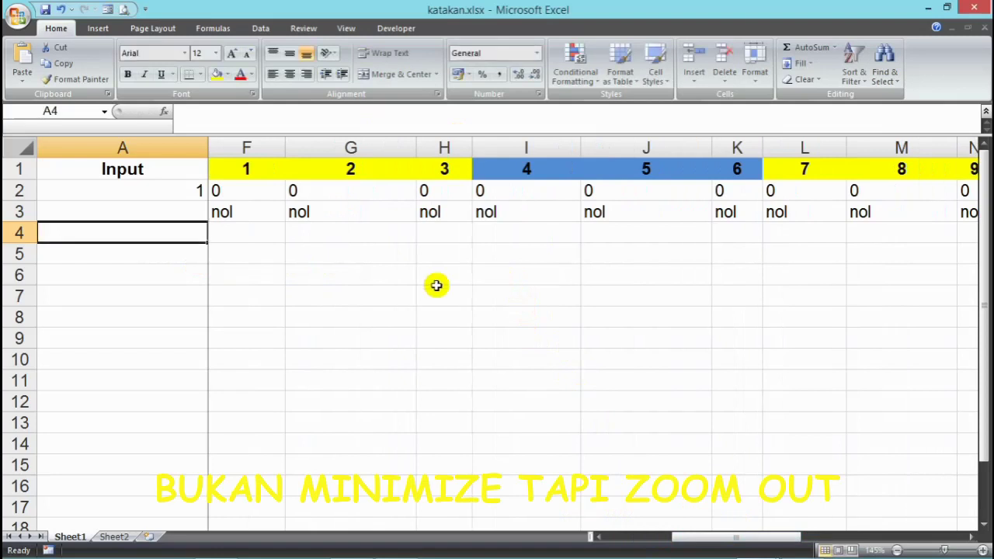
Step: Select the whole sheet and fit all column widths to their contents
scroll(421, 284, "down", 4)
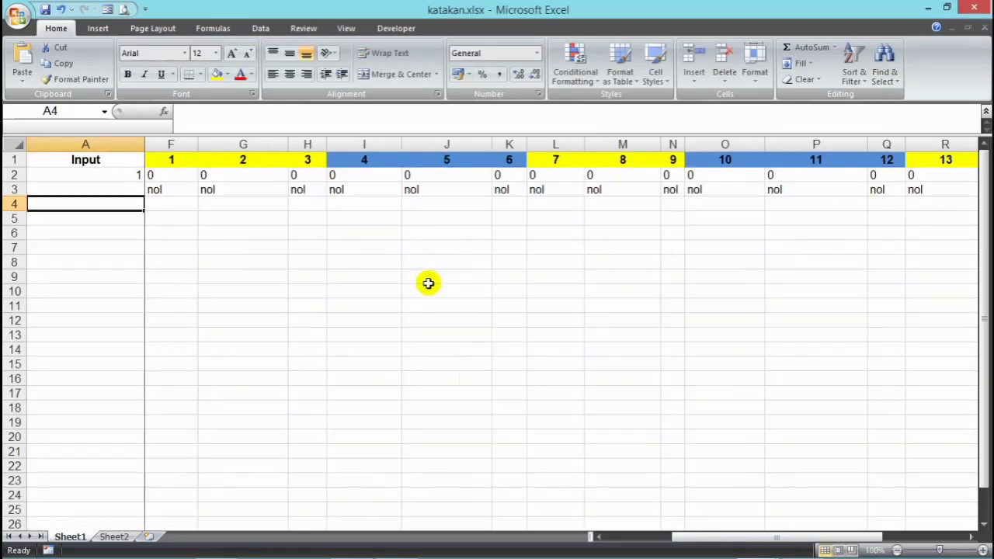
left_click(10, 140)
left_click(128, 143)
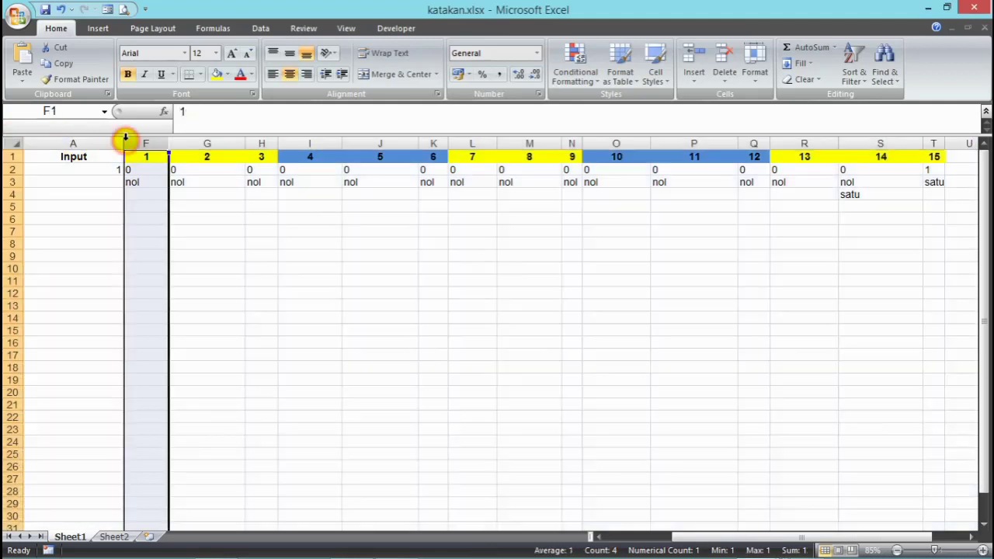
left_click(13, 142)
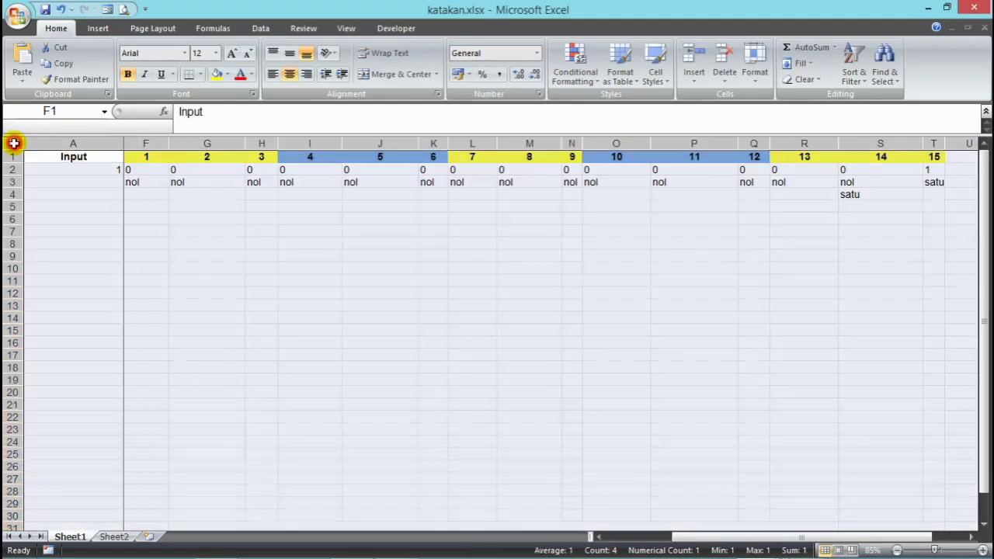
double_click(167, 144)
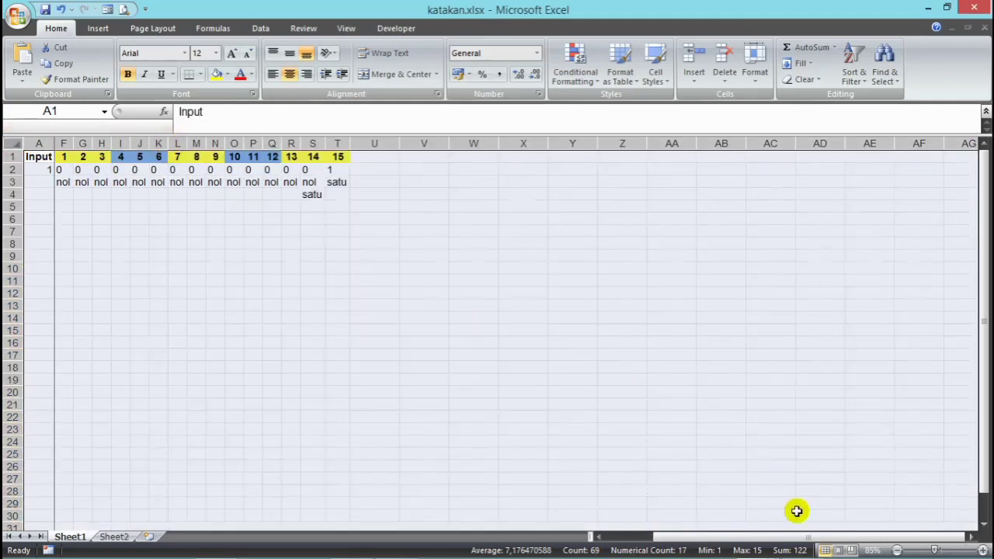
left_click_drag(785, 535, 455, 364)
scroll(455, 364, "up", 4)
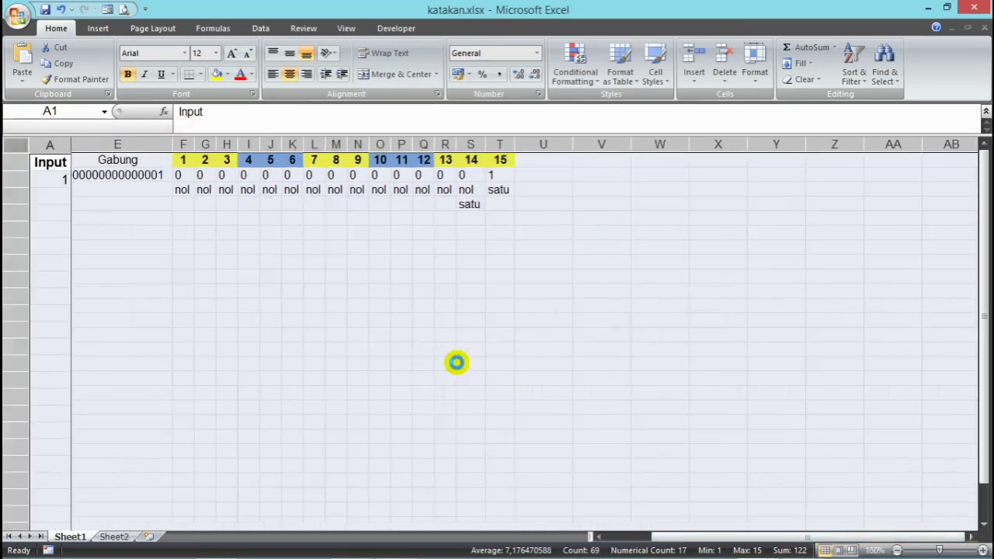
scroll(457, 363, "up", 2)
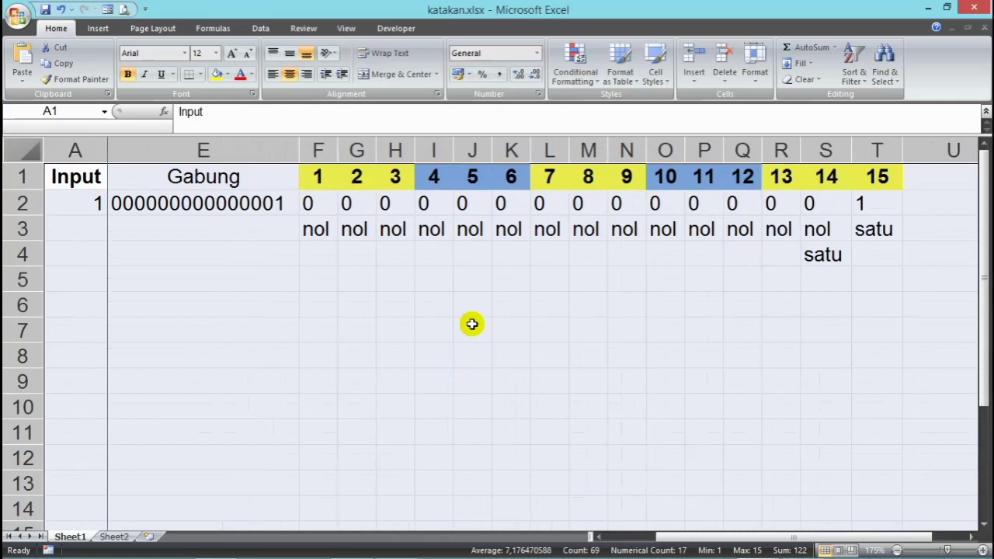
Step: Start a formula in cell A5 and insert the CONCATENATE function with its arguments still empty
left_click(86, 284)
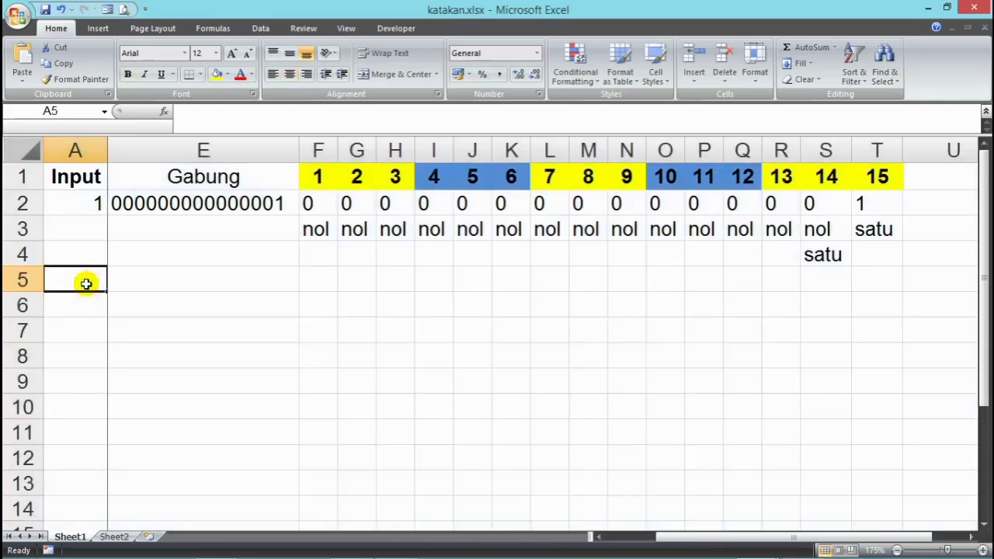
type("=")
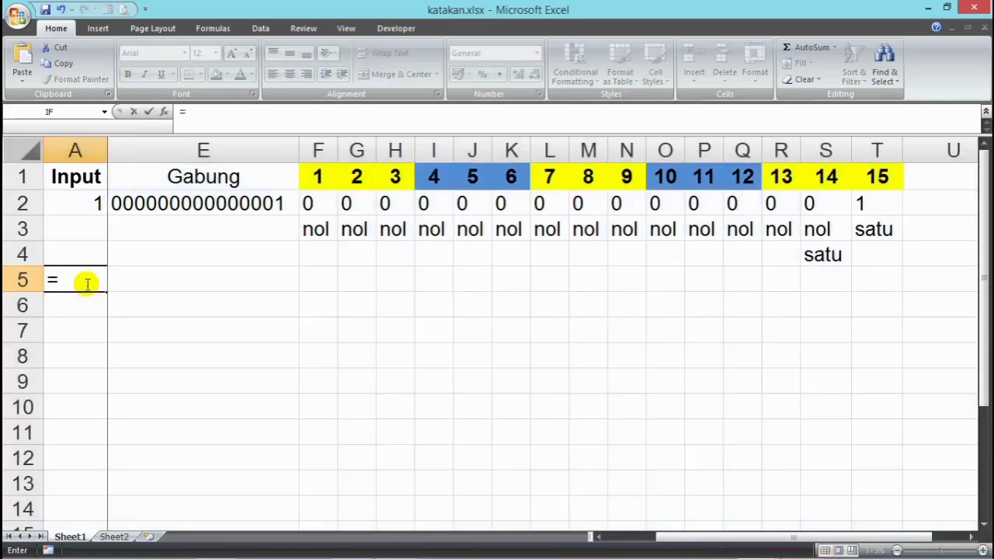
left_click(163, 111)
left_click(486, 399)
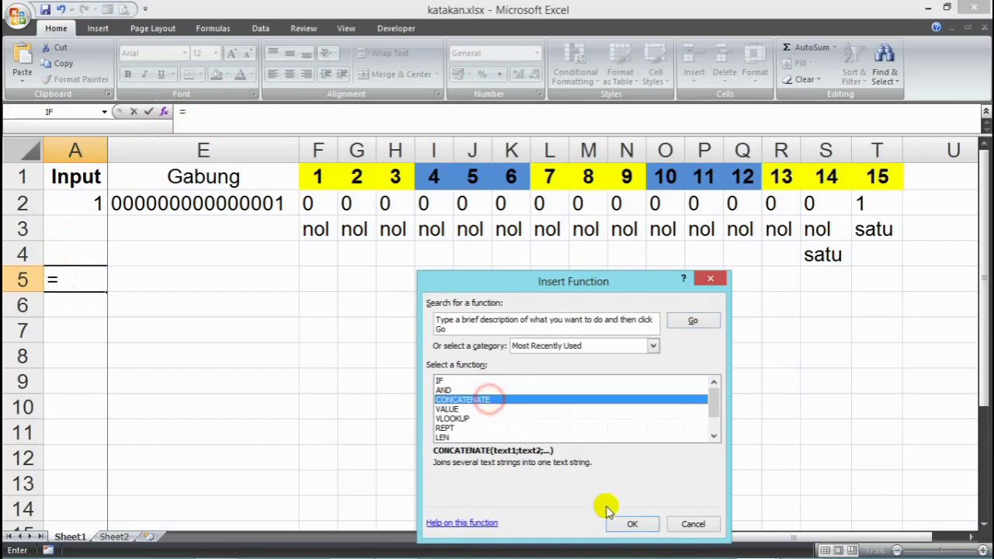
left_click(632, 523)
key("Escape")
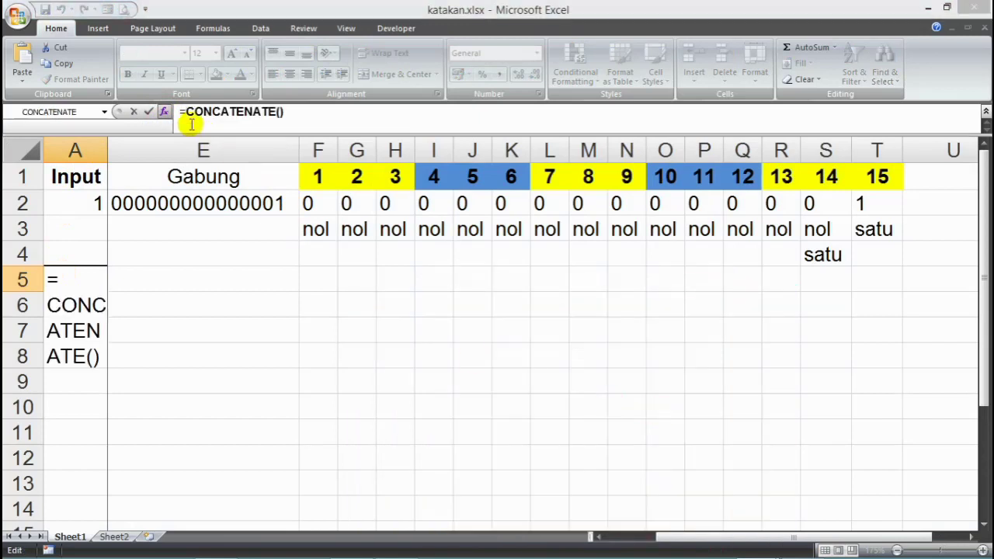
left_click(164, 111)
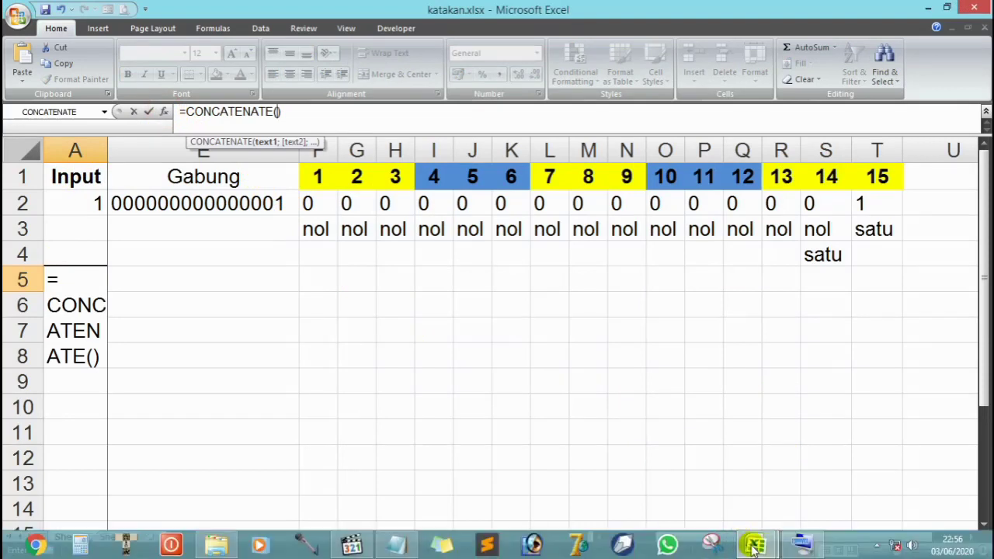
Step: Open the argument entry for CONCATENATE in A5 and assign F4 to Text1, G4 to Text3 and H4 to Text5, leaving alternate arguments empty
mouse_move(755, 543)
left_click(816, 412)
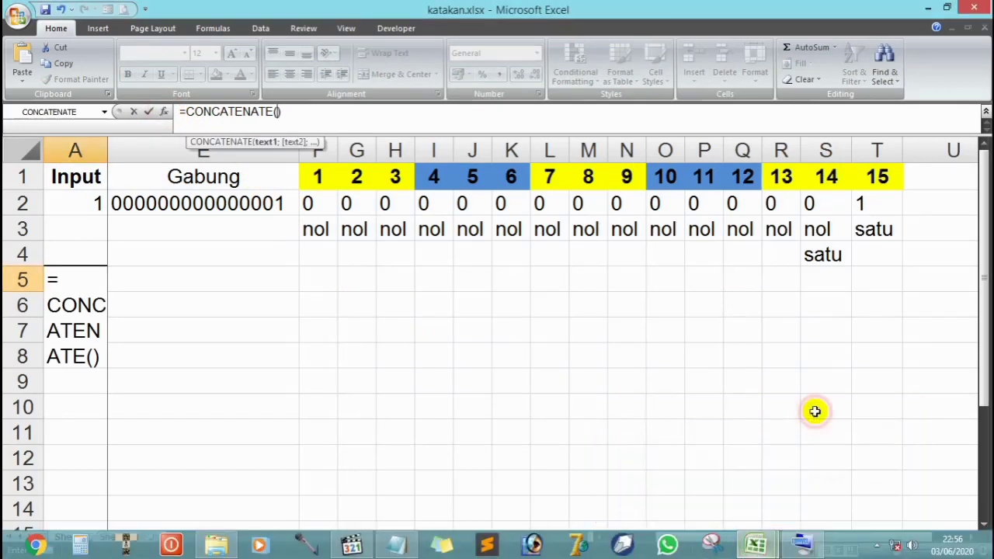
left_click(164, 111)
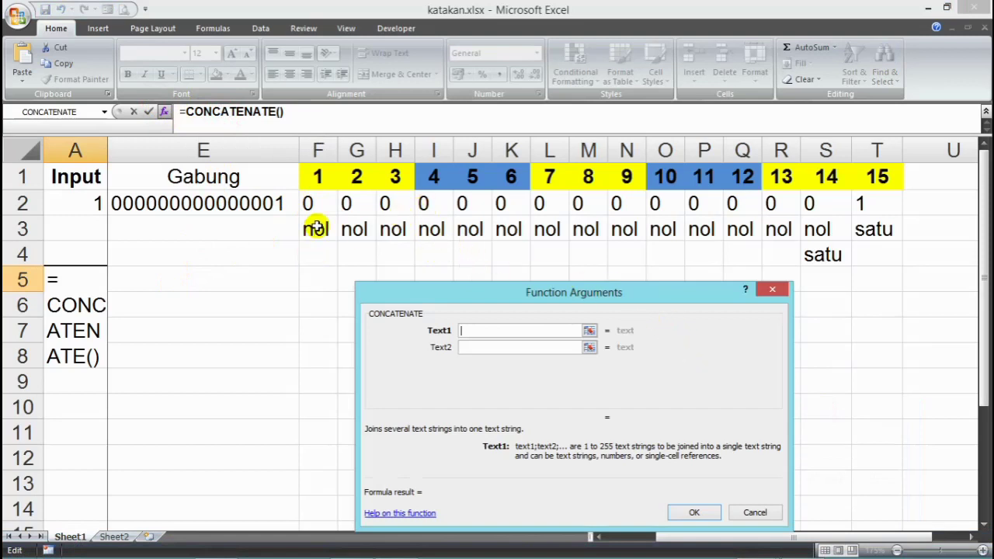
left_click(317, 256)
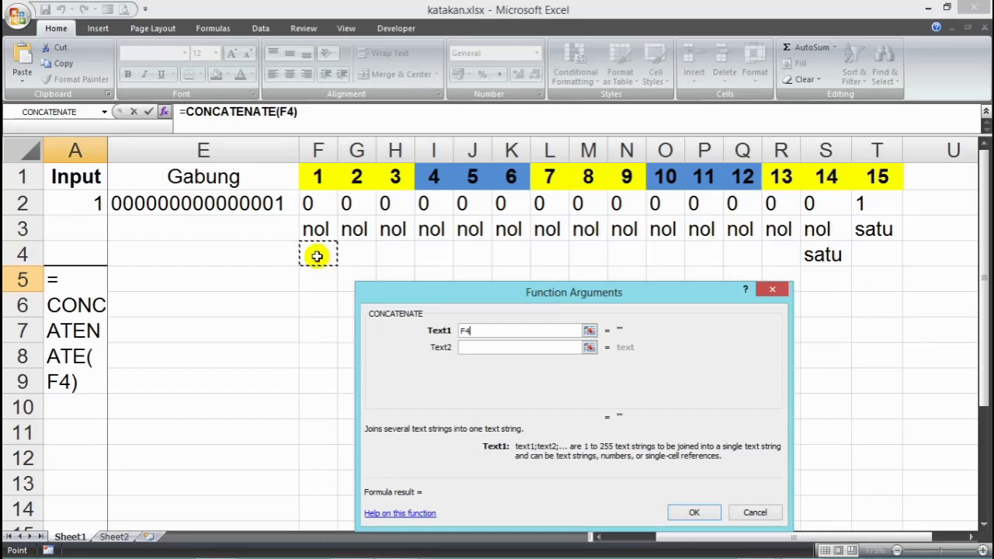
key("Tab")
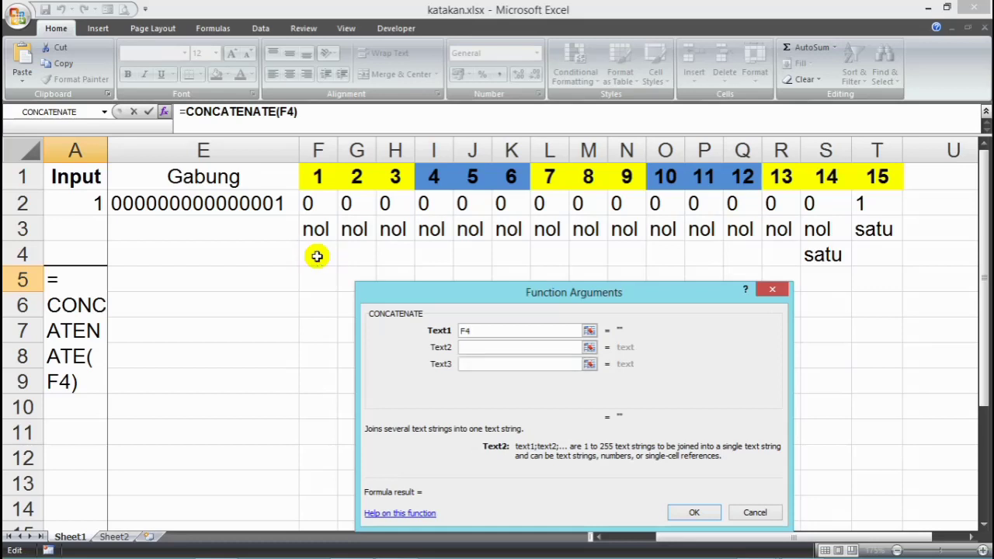
key("Tab")
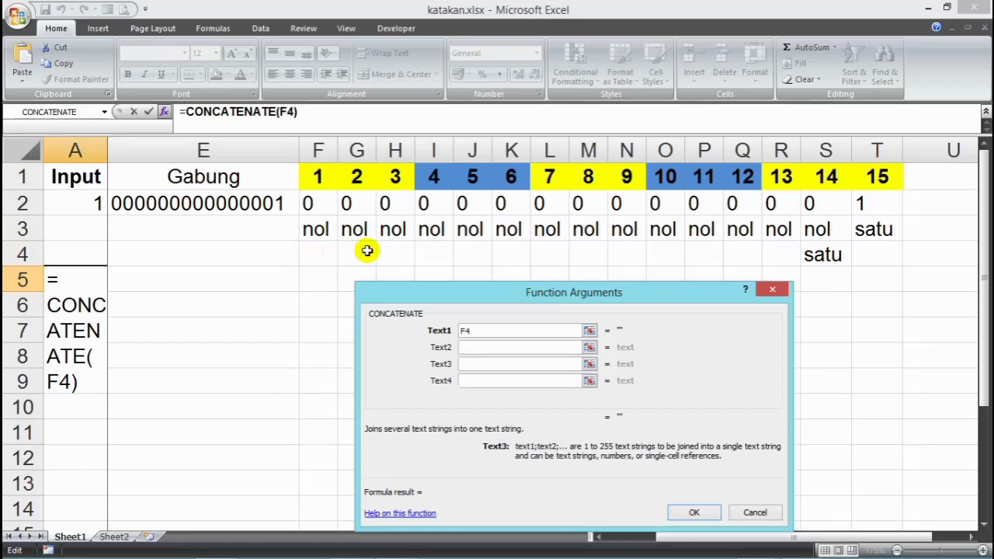
left_click(365, 250)
key("Tab")
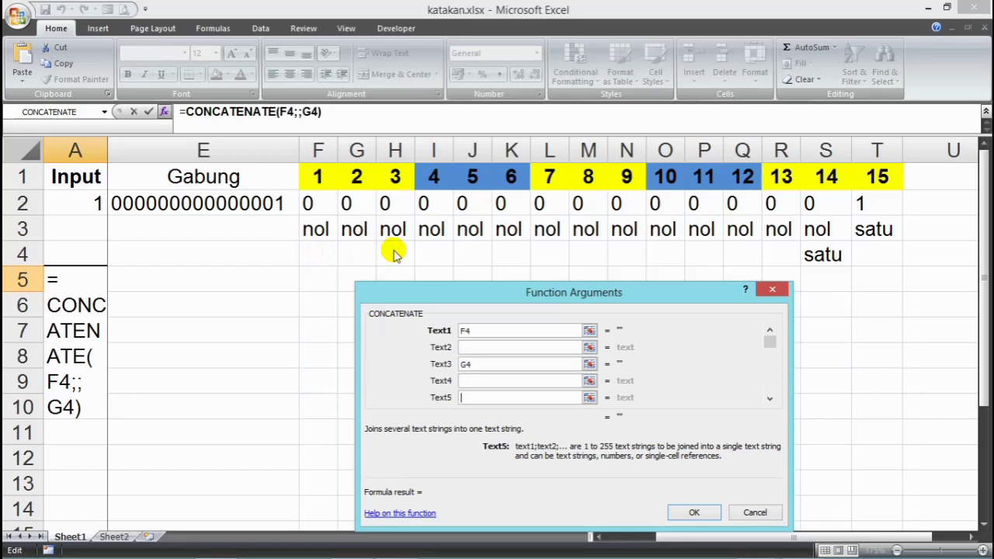
left_click(394, 253)
key("Tab")
key("Tab")
Step: Add I4, J4 and K4 as the CONCATENATE arguments Text7, Text9 and Text11, skipping one argument between each
left_click(431, 254)
key("Tab")
key("Tab")
left_click(475, 254)
key("Tab")
key("Tab")
left_click(515, 257)
key("Tab")
key("Tab")
Step: Add L4, M4 and N4 as the arguments Text13, Text15 and Text17, leaving an empty argument between each
left_click(553, 256)
key("Tab")
key("Tab")
left_click(594, 256)
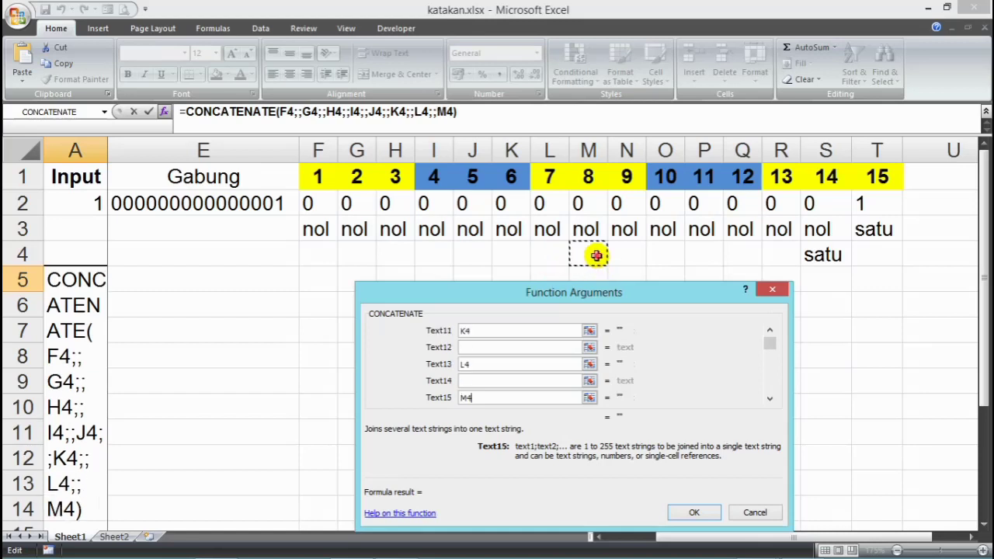
key("Tab")
key("Tab")
left_click(633, 255)
key("Tab")
key("Tab")
Step: Assign O4, P4 and Q4 to the arguments Text19, Text21 and Text23, keeping the arguments between them empty
left_click(672, 255)
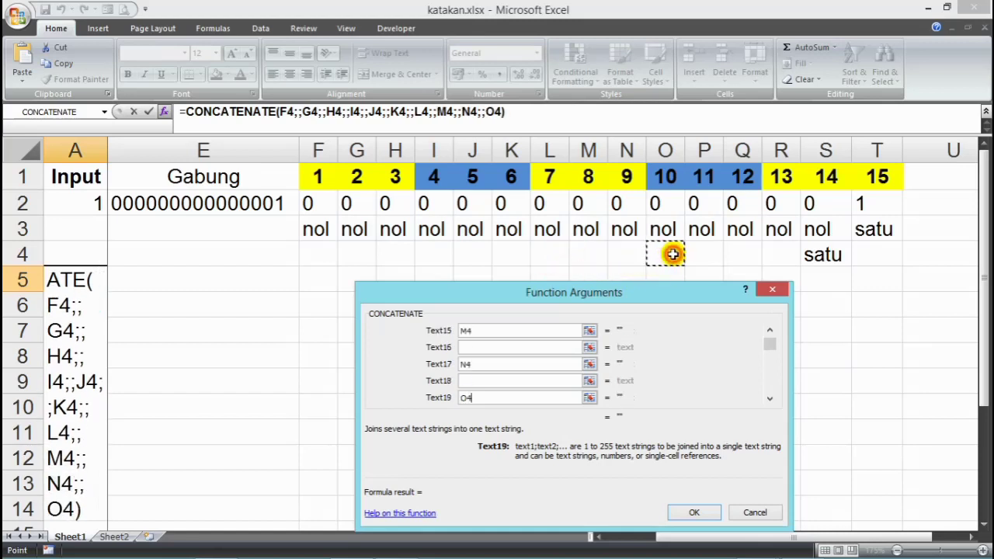
key("Tab")
key("Tab")
left_click(703, 254)
key("Tab")
key("Tab")
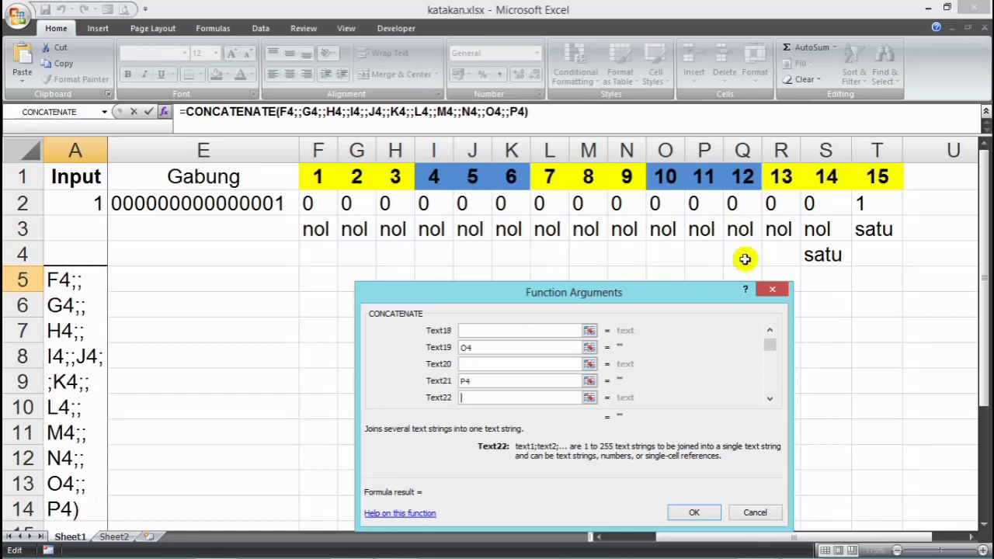
left_click(743, 255)
key("Tab")
key("Tab")
Step: Complete the cell references with R4 in Text25, S4 in Text27 and T4 in Text29, leaving empty arguments between them
left_click(778, 255)
key("Tab")
key("Tab")
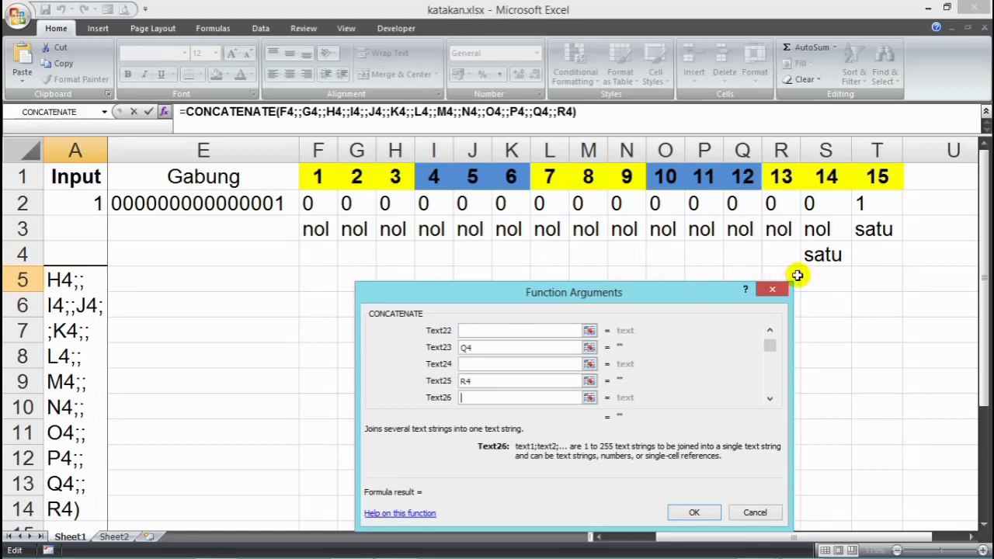
left_click(823, 254)
key("Tab")
key("Tab")
left_click(876, 255)
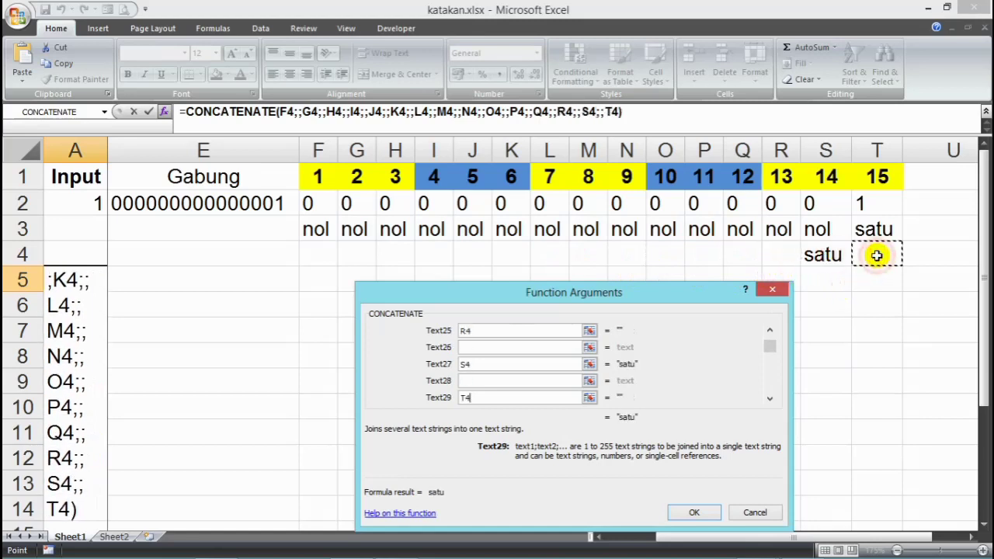
Step: Return to the first arguments and enter a single space in Text2, Text4 and Text6 as separators between F4, G4, H4 and I4
left_click_drag(769, 345, 769, 326)
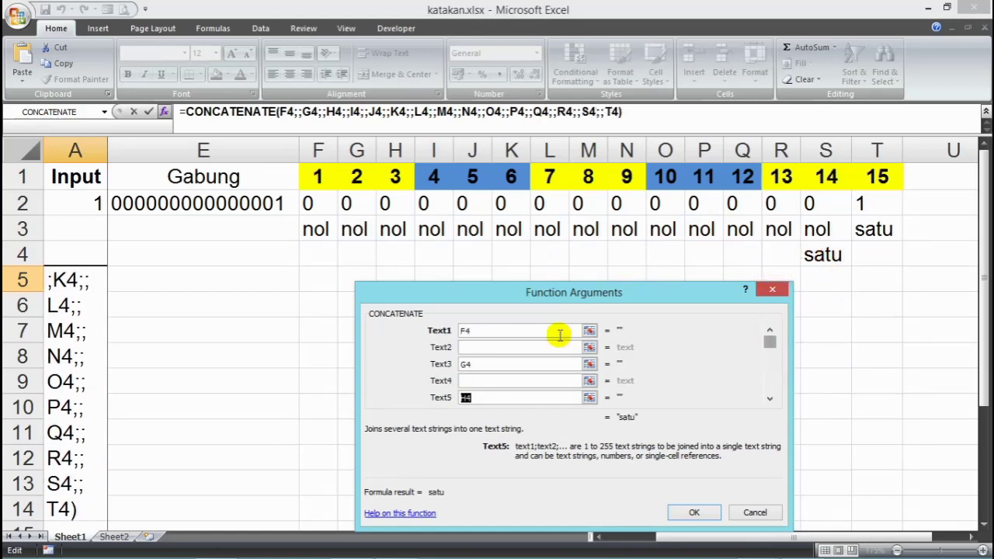
left_click(520, 333)
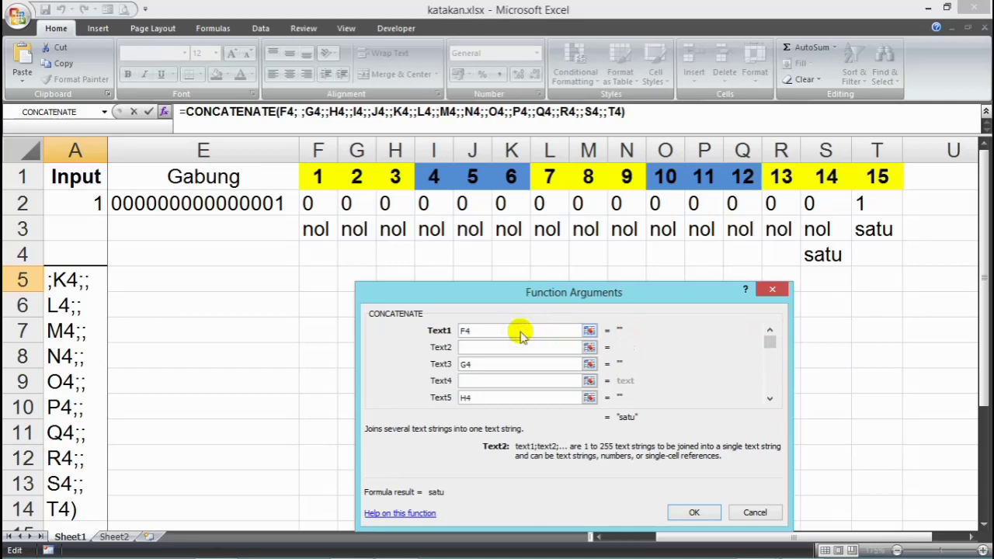
key("Tab")
key("Tab")
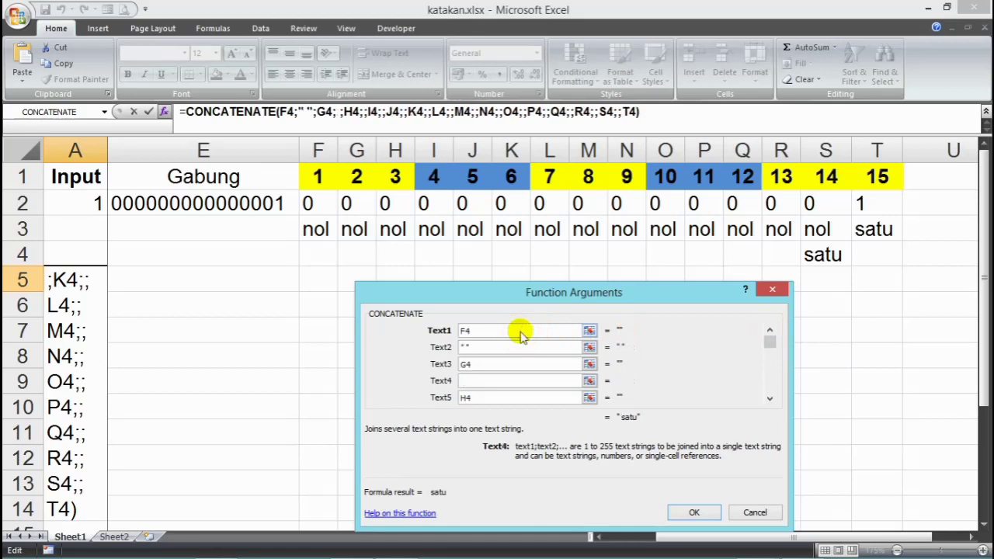
key("Tab")
key("Tab")
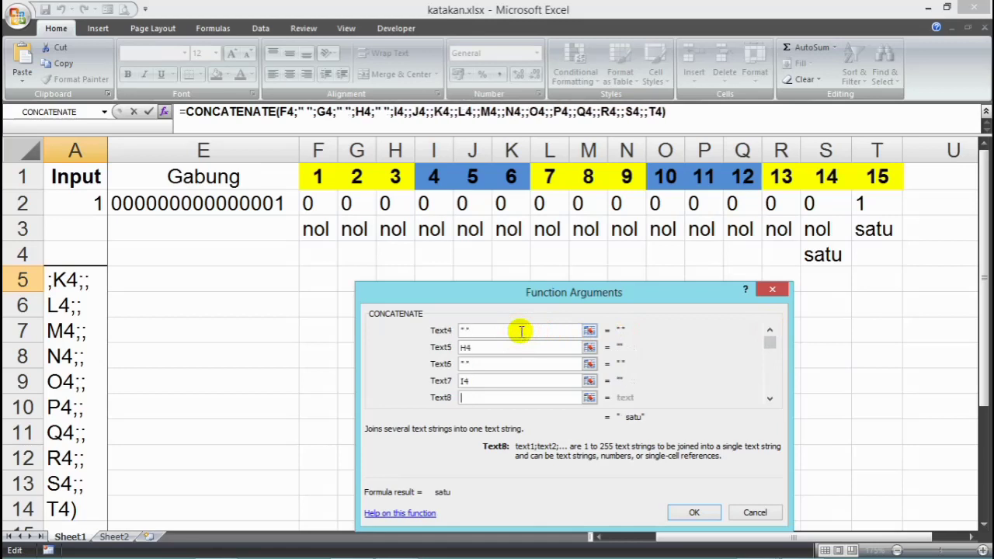
Step: Enter a single space in the empty even-numbered arguments from Text8 through Text18 to separate the cells I4 to O4
key("Tab")
key("Tab")
key("Tab")
key("Tab")
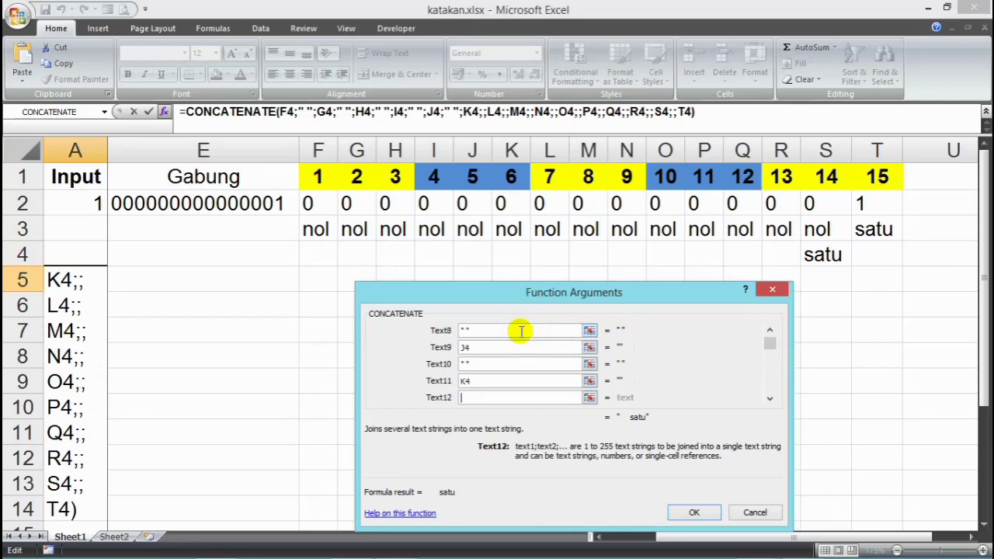
key("Tab")
key("Tab")
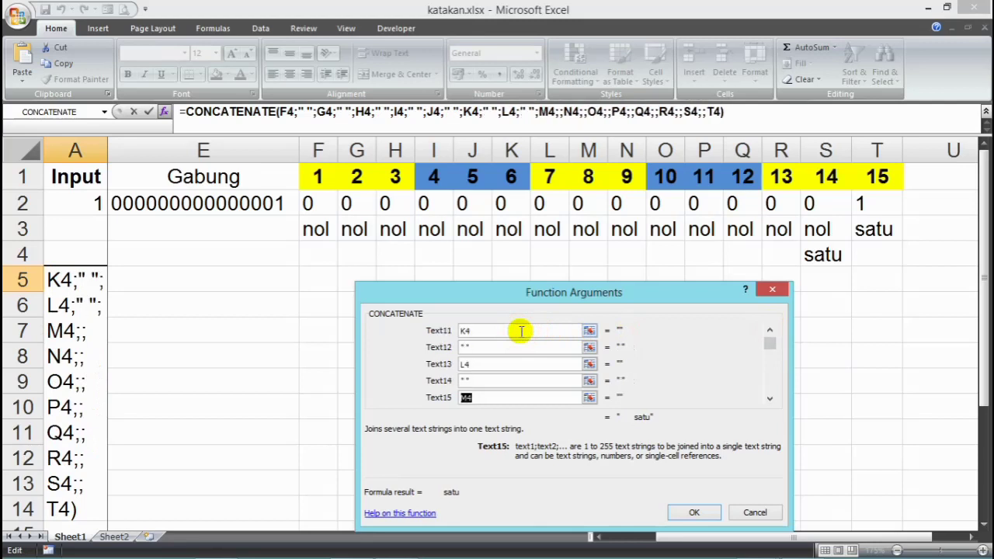
key("Tab")
key("Tab")
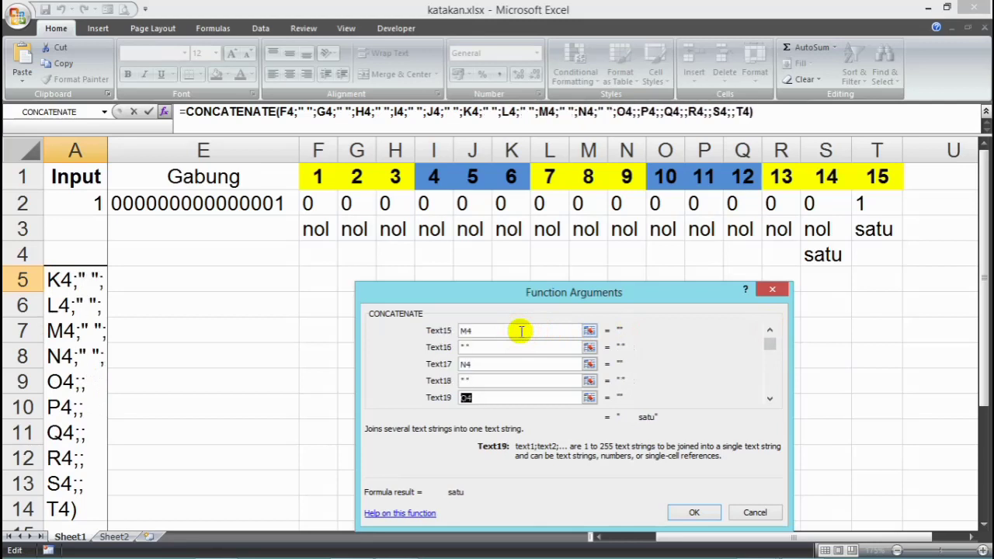
Step: Enter a single space in the remaining even-numbered arguments from Text20 through Text30
key("Tab")
key("Tab")
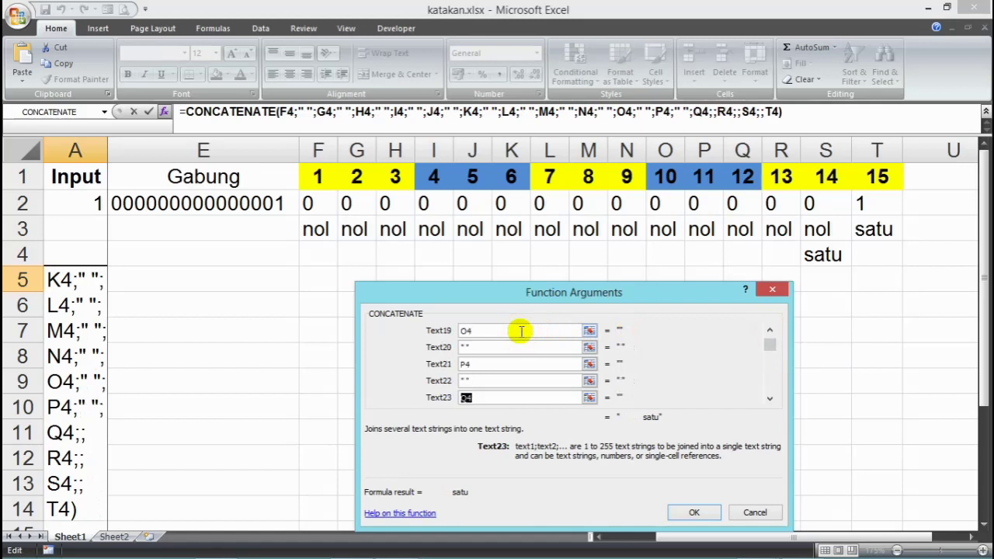
key("Tab")
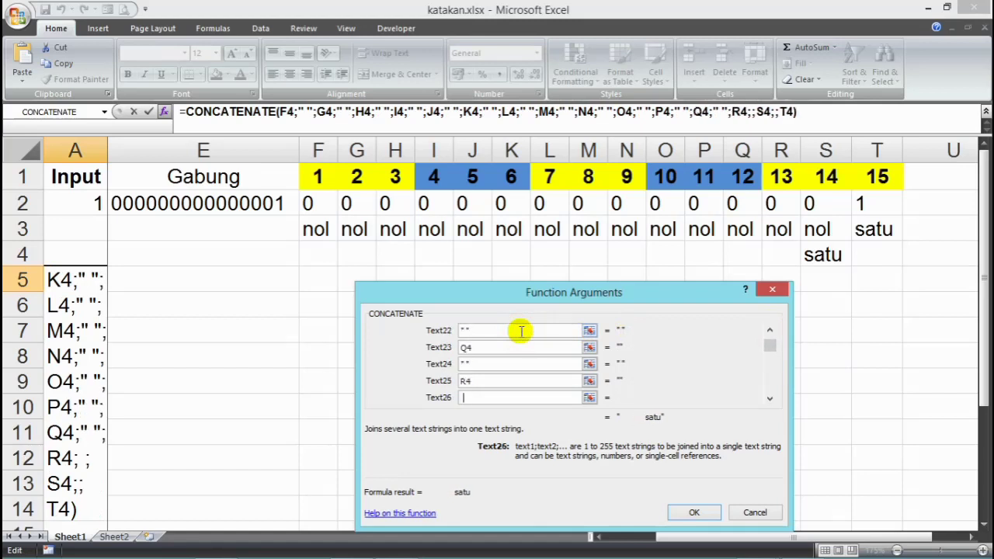
key("Tab")
key("Tab")
key("Tab")
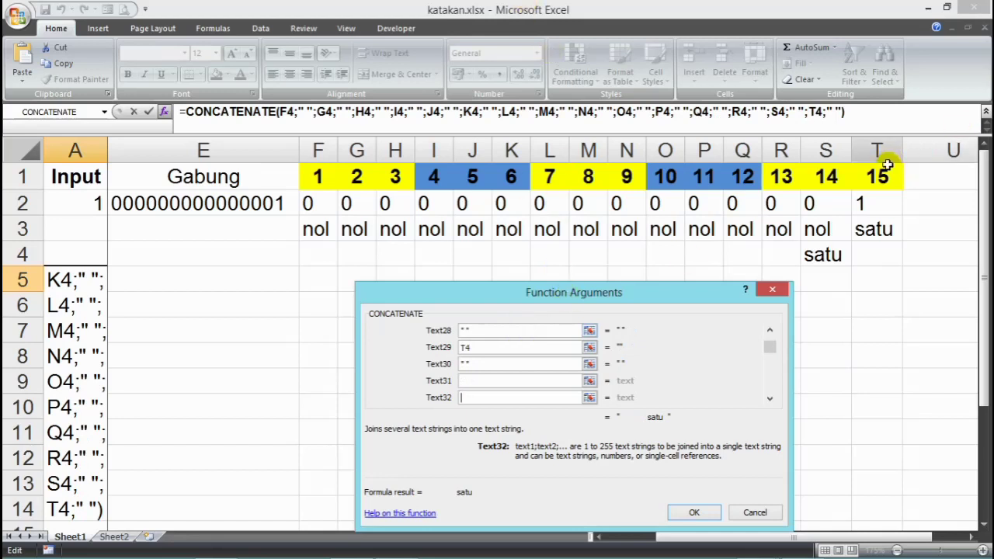
Step: Finish the CONCATENATE formula without the space after T4 in Text30, and fit column A's width to its contents
left_click(481, 364)
key("BackSpace")
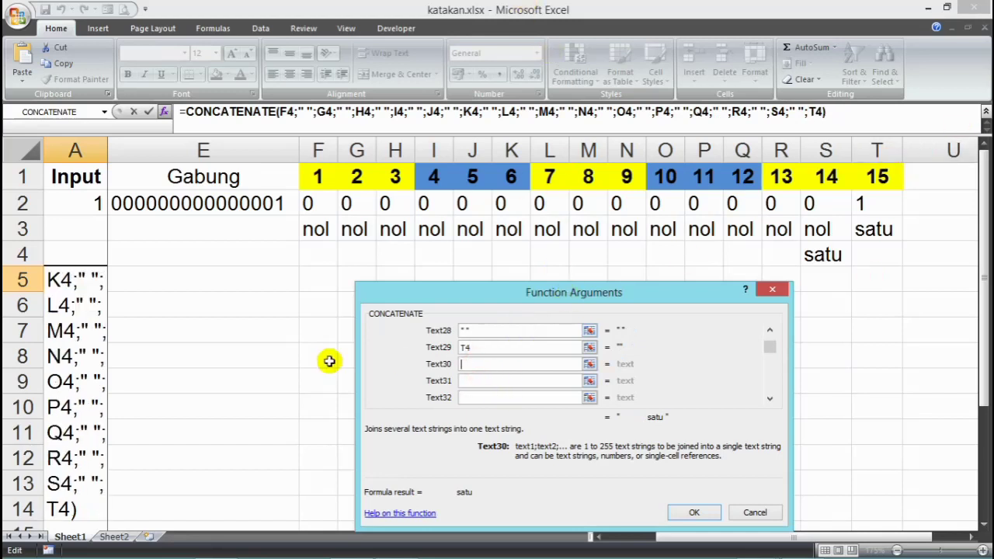
left_click(696, 512)
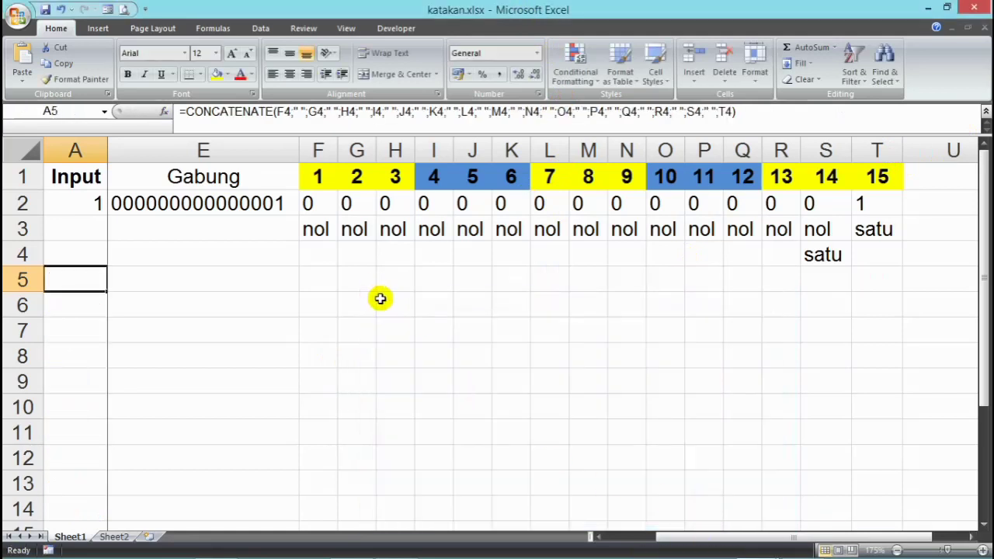
double_click(103, 148)
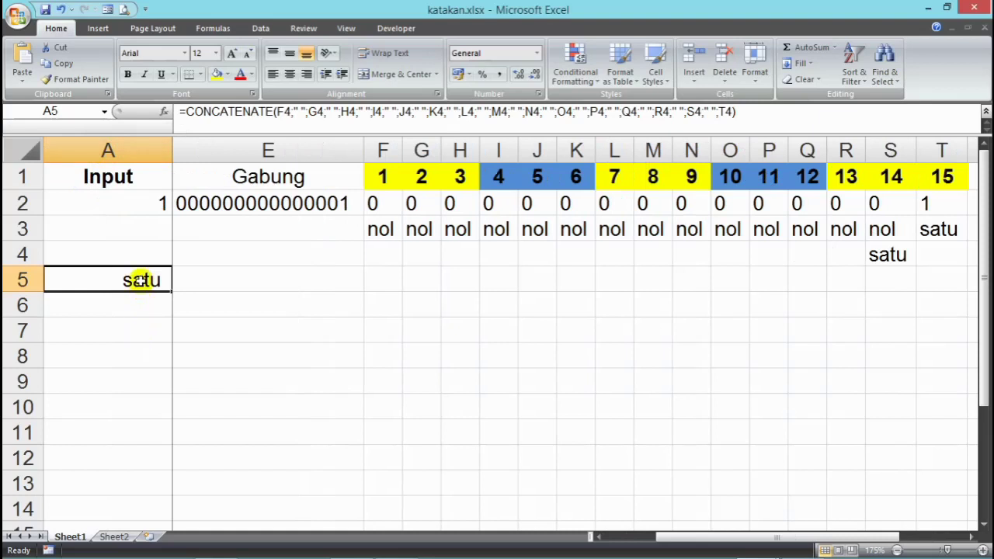
left_click(106, 199)
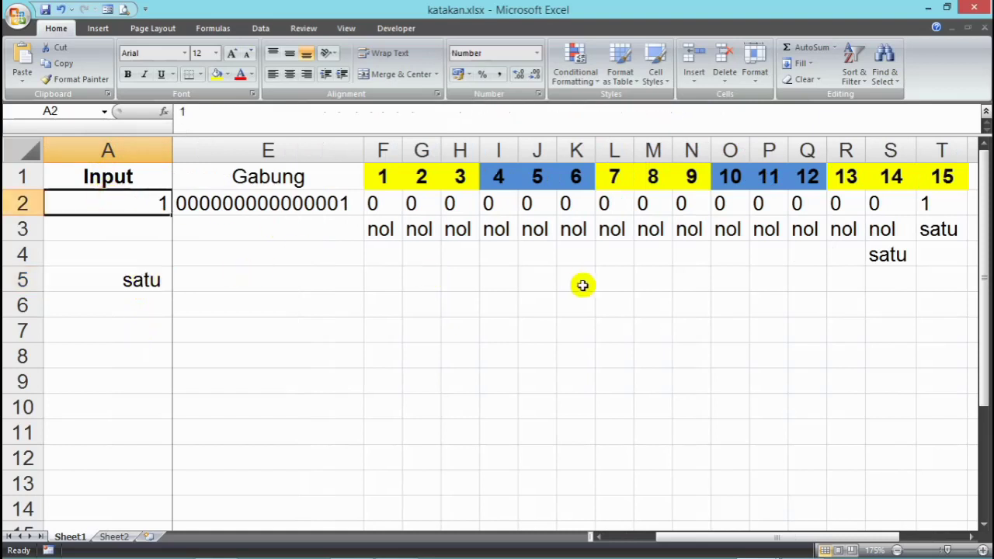
type("112")
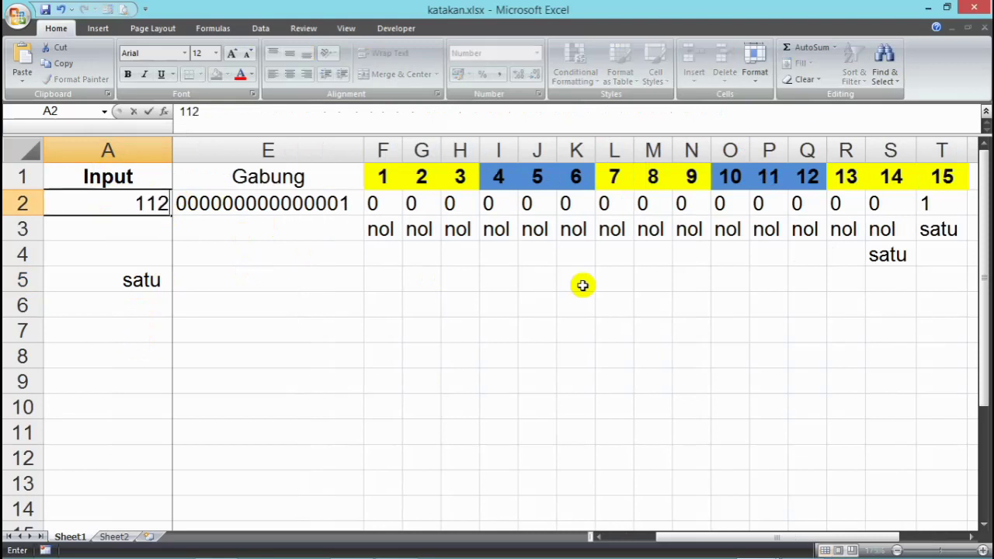
type(".345.432.3")
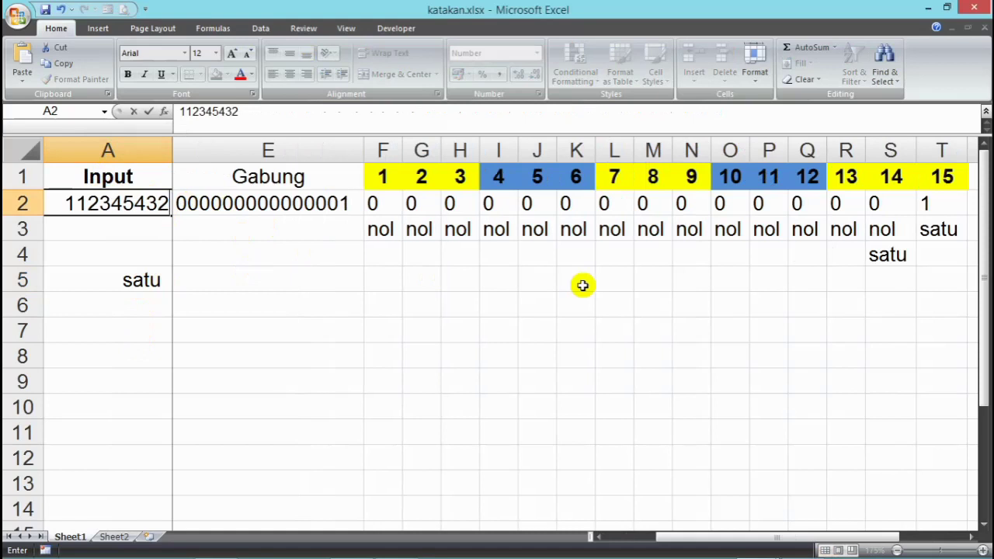
type("90.")
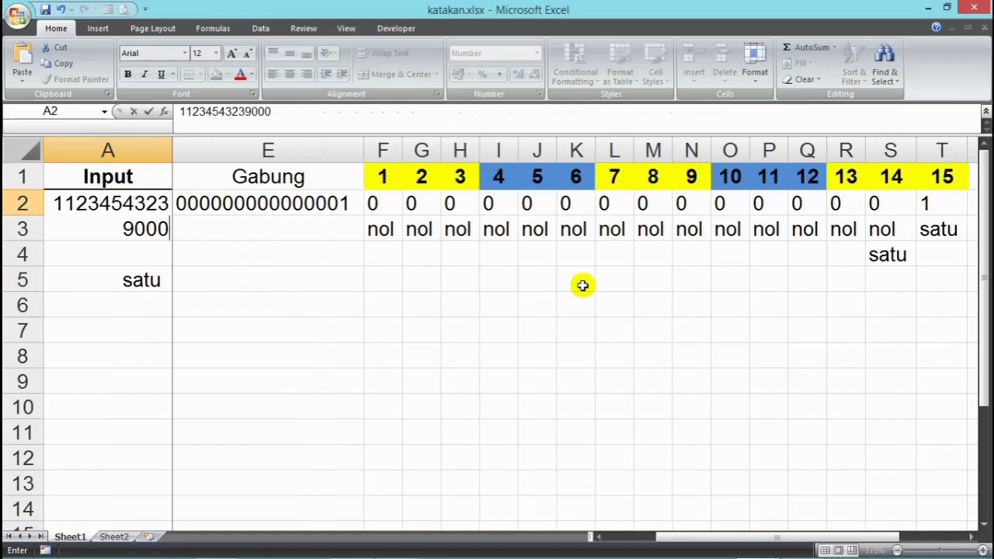
type("009")
key("Return")
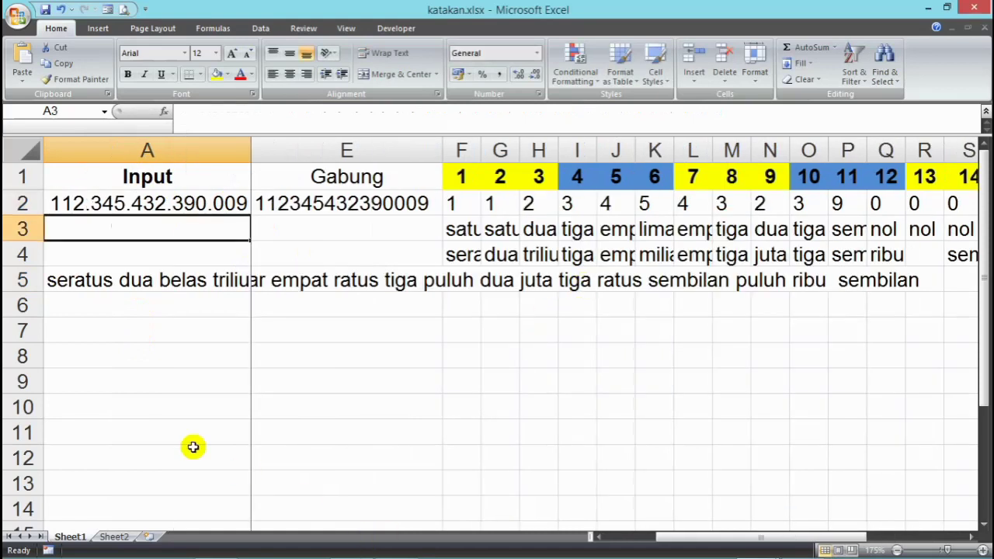
Step: Format cell A5 with Top vertical alignment and wrapped text
left_click(166, 281)
right_click(166, 281)
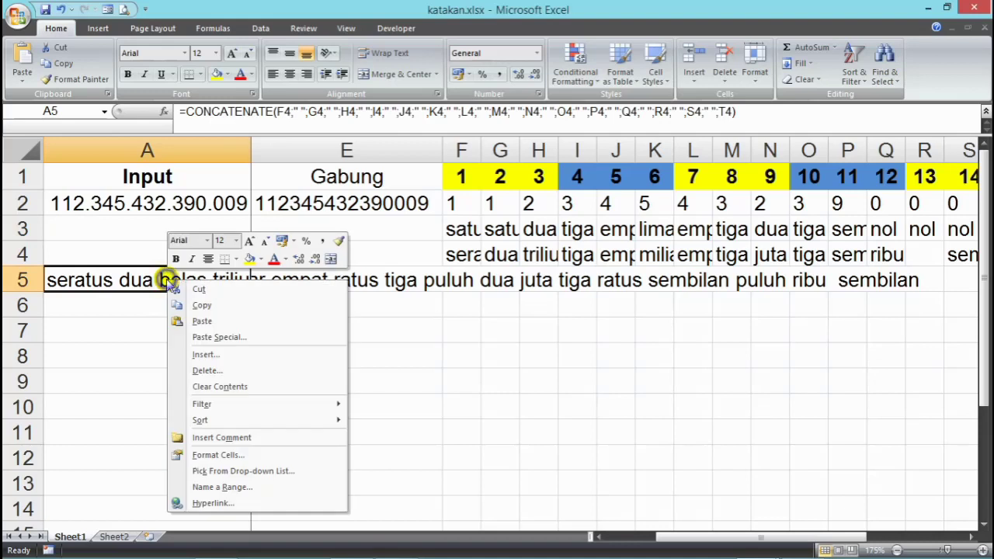
left_click(225, 455)
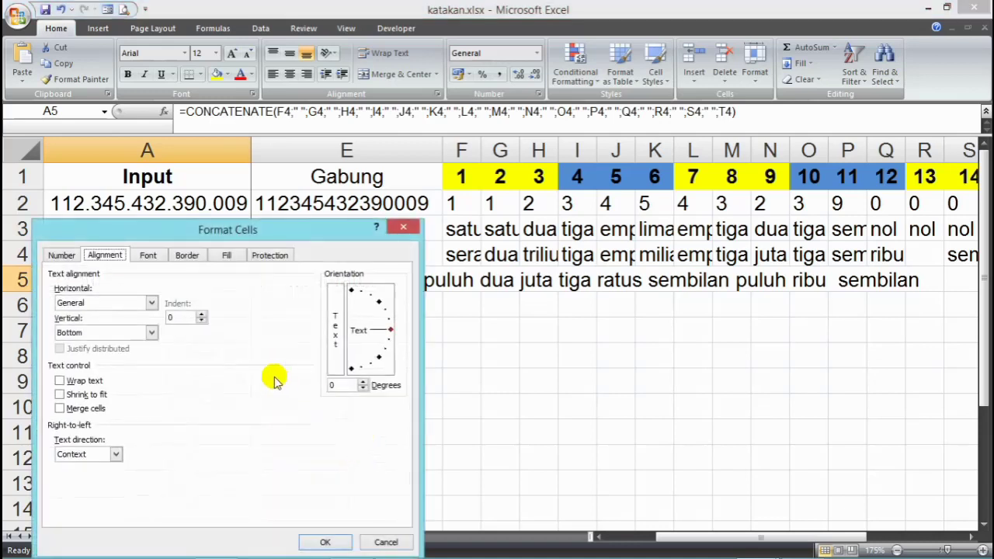
left_click(93, 334)
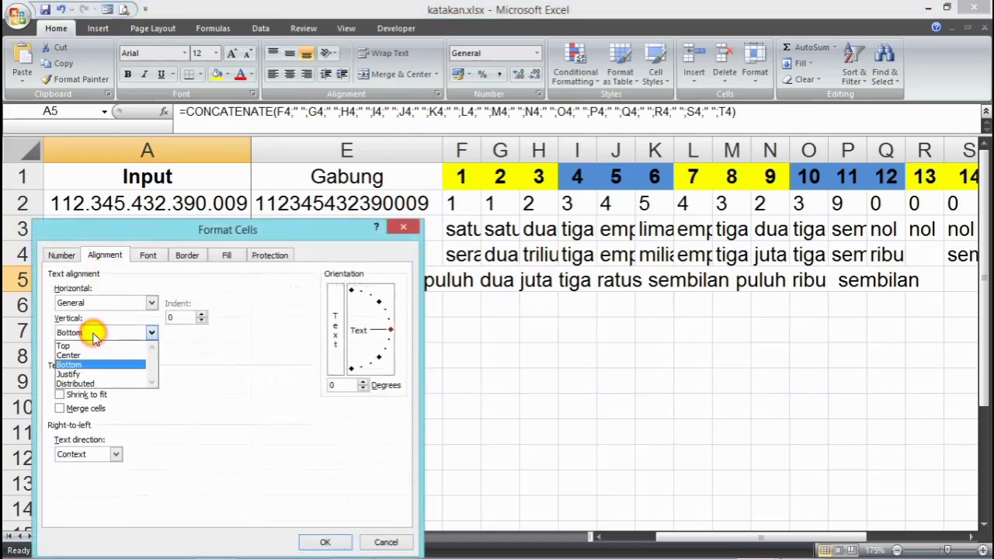
left_click(93, 342)
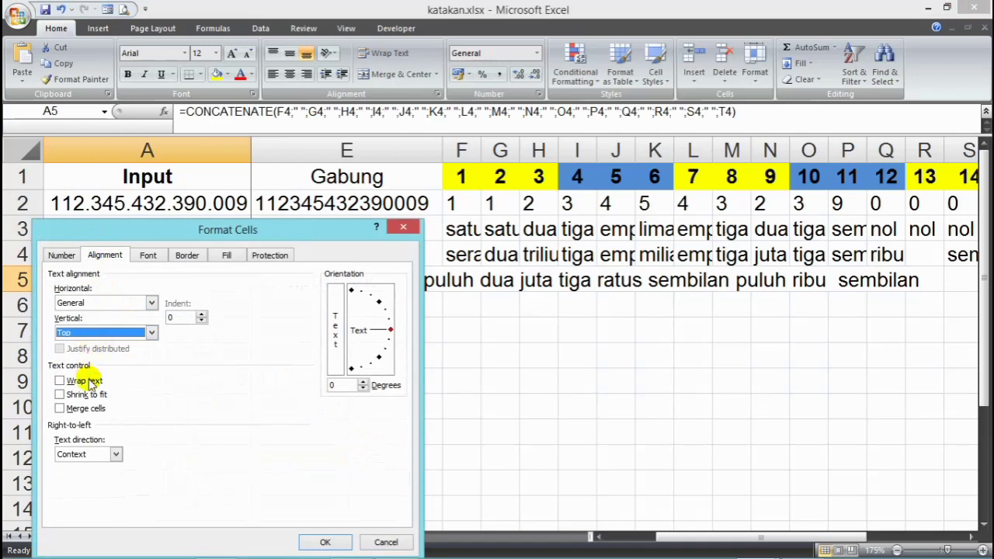
left_click(83, 380)
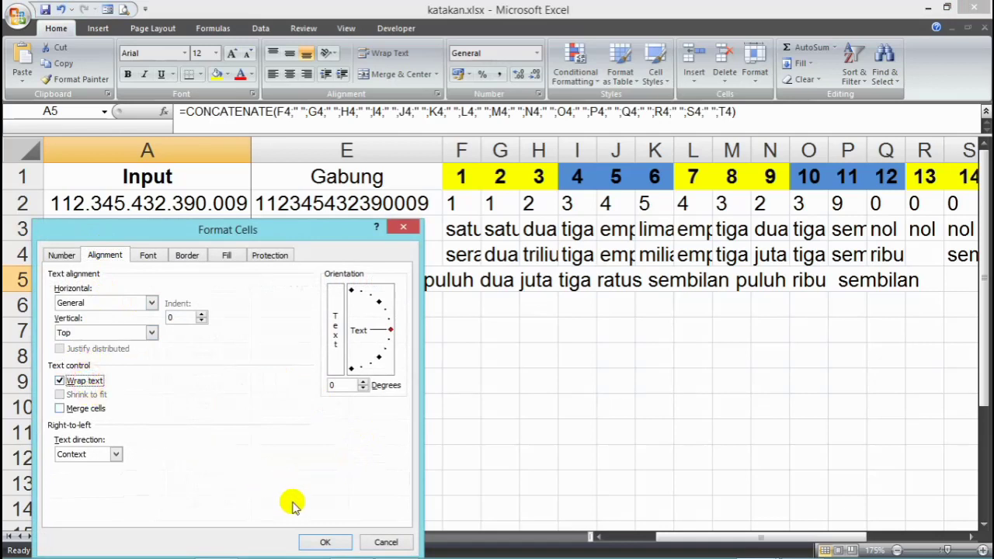
left_click(323, 541)
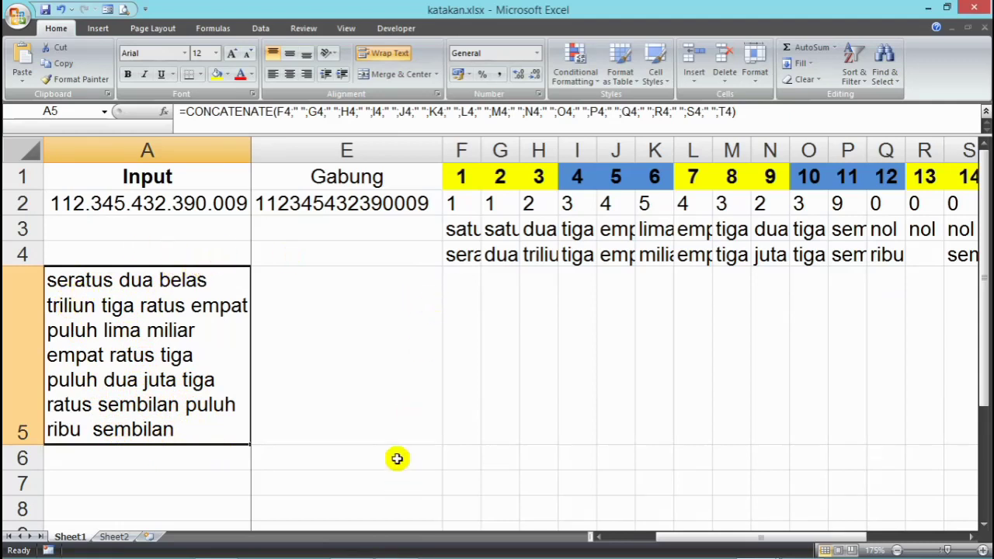
Step: Replace the input number in cell A2 with 1 to test the joined words
left_click(214, 203)
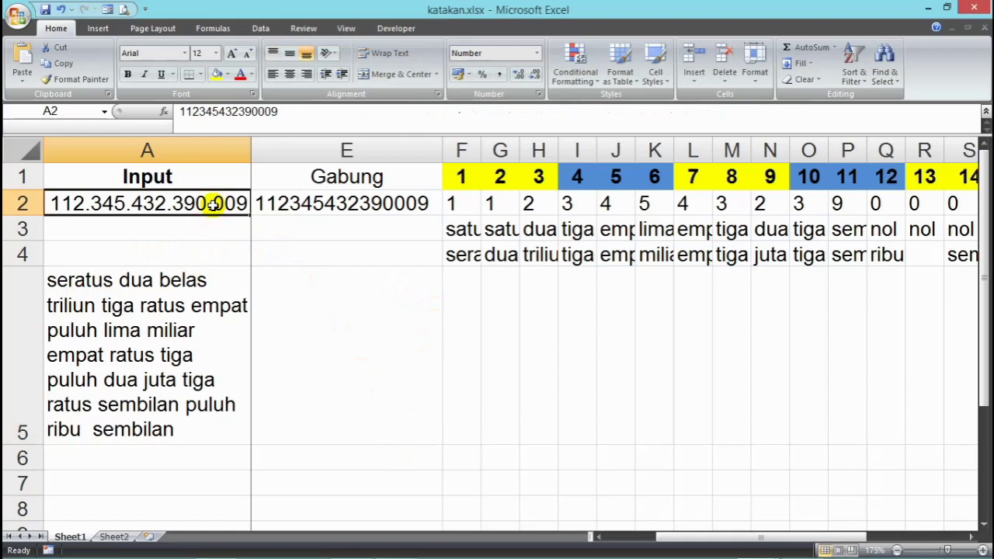
type("1")
key("Return")
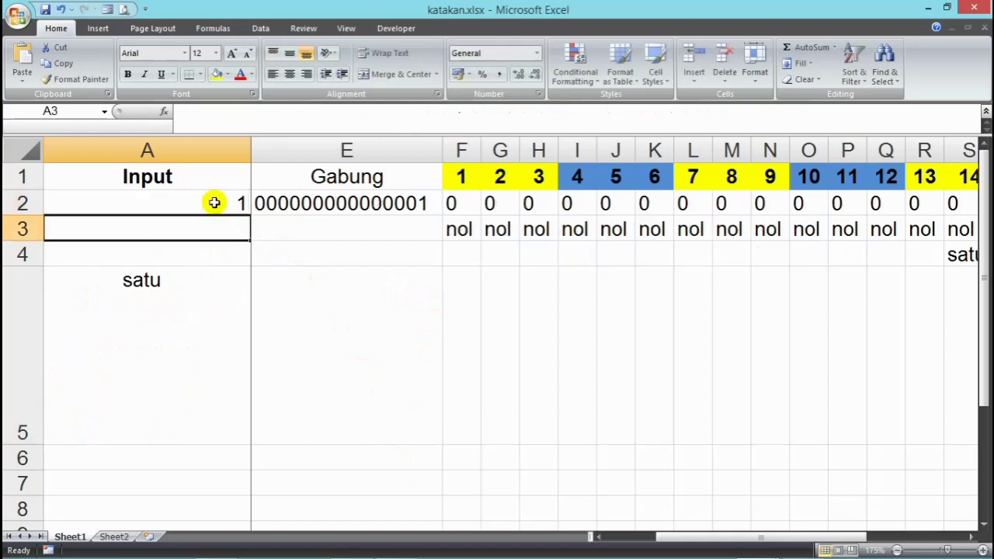
left_click(215, 202)
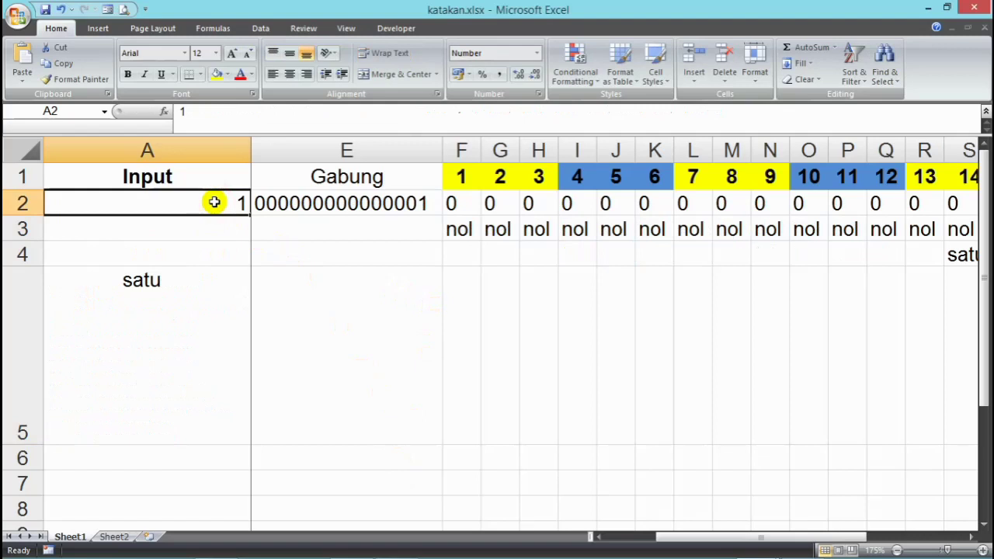
double_click(215, 202)
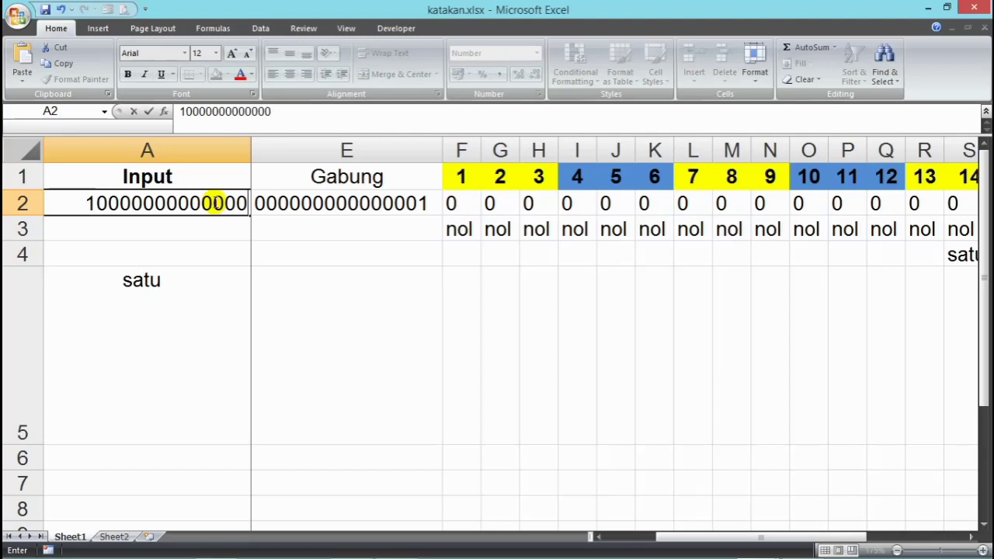
key("Return")
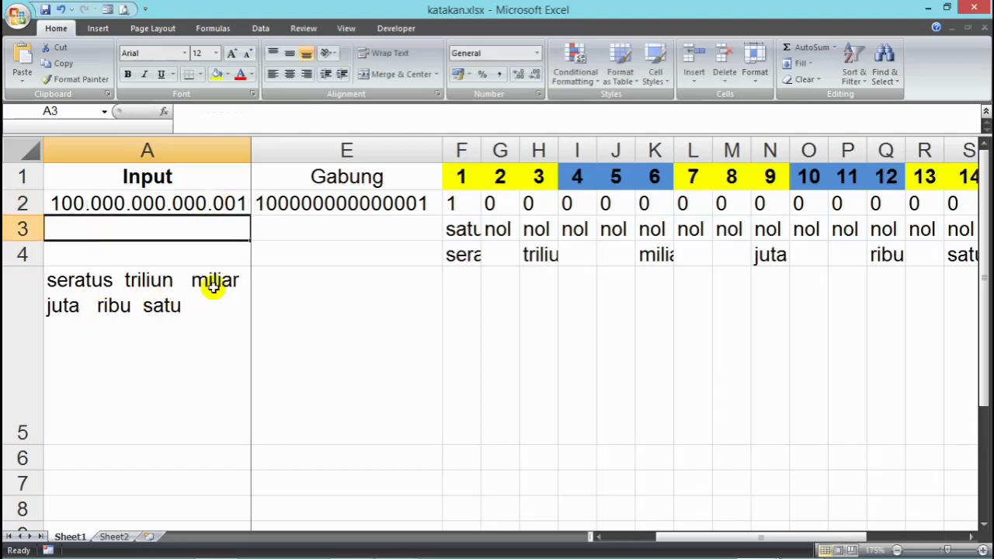
Step: Fit the width of all the sheet's columns to their contents, and select cell A5
left_click(165, 284)
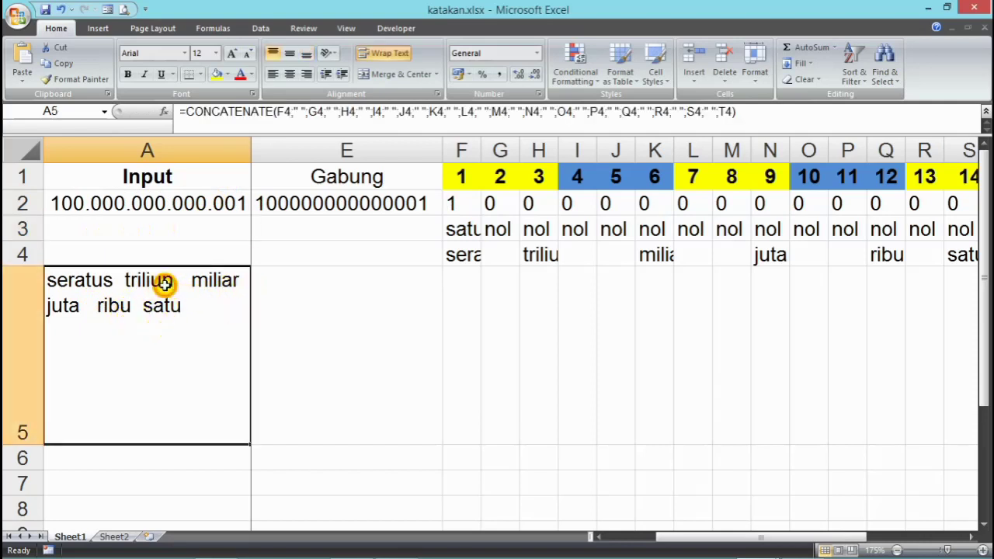
left_click(35, 153)
double_click(251, 149)
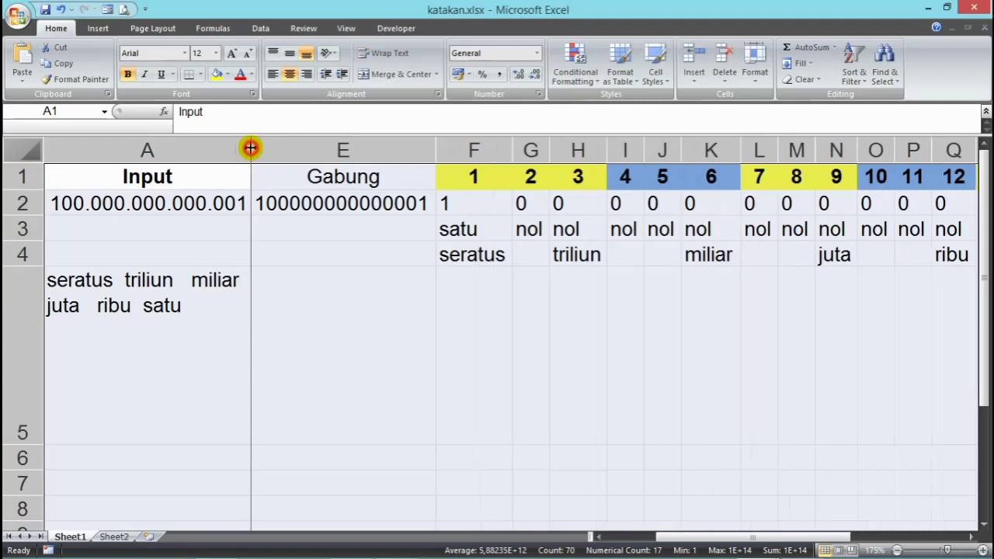
left_click(147, 279)
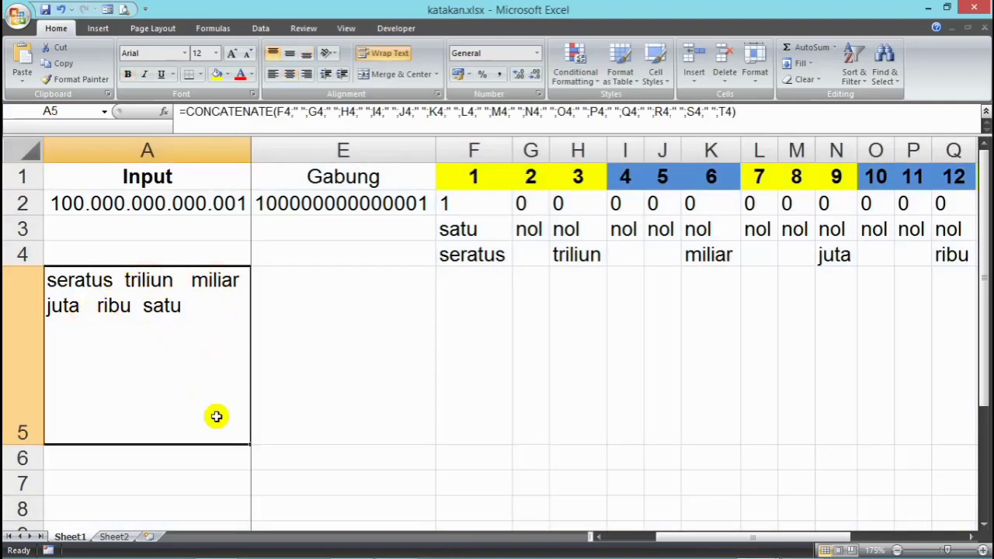
Step: Examine the "triliun" formula in H4 against the digit words in F3, G3 and H3
left_click(571, 255)
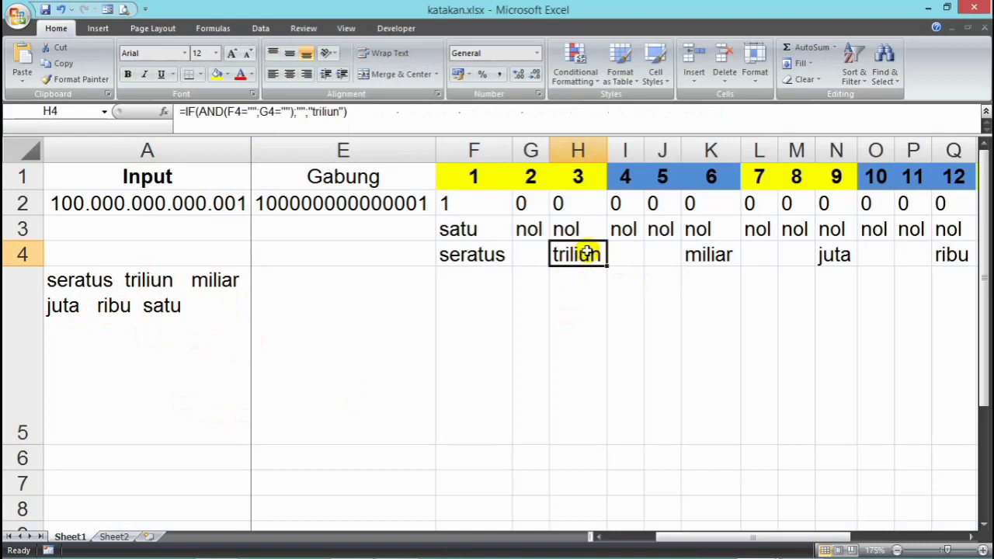
left_click(475, 227)
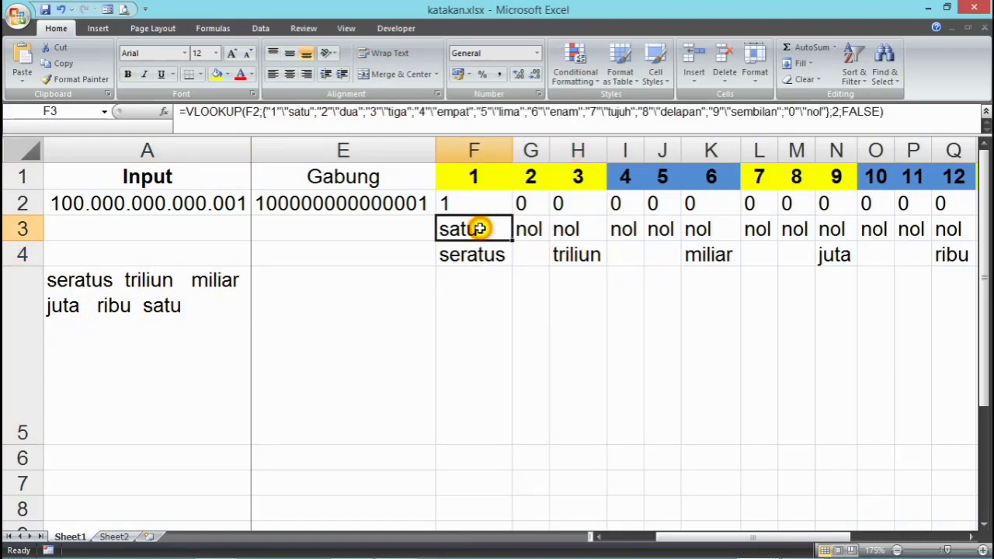
left_click(528, 229)
left_click(571, 228)
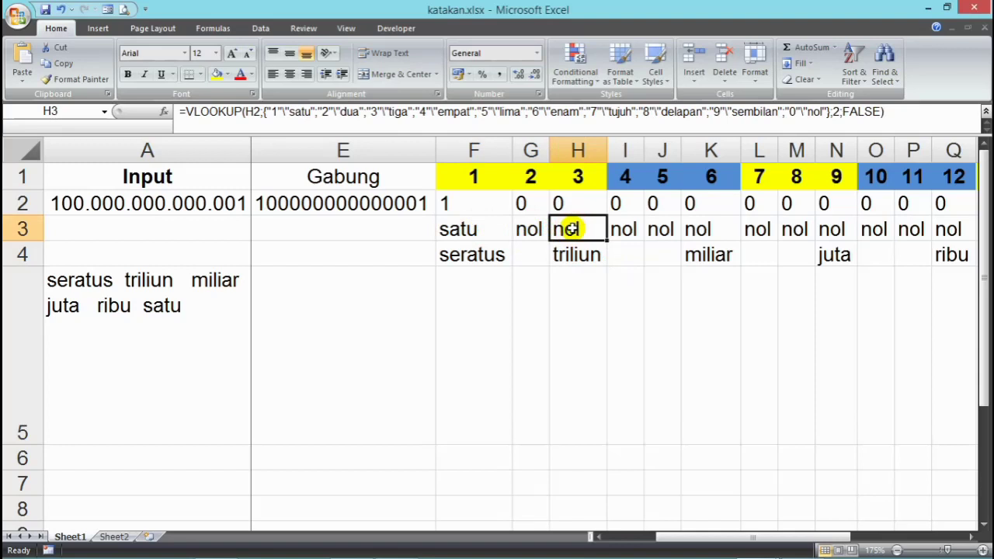
left_click(473, 228)
left_click(529, 228)
left_click(570, 230)
left_click(527, 230)
left_click(472, 231)
left_click(584, 255)
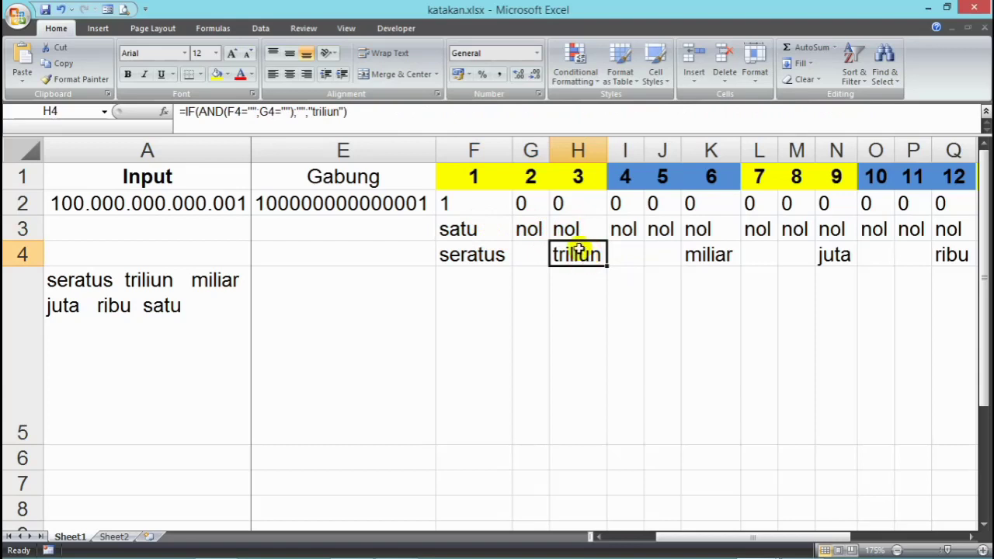
left_click(567, 227)
left_click(535, 227)
left_click(475, 228)
left_click(527, 228)
Step: Copy H4's IF formula without its equals sign, and delete that text so only the equals sign remains
left_click(575, 255)
left_click_drag(187, 111, 469, 117)
key("ctrl+c")
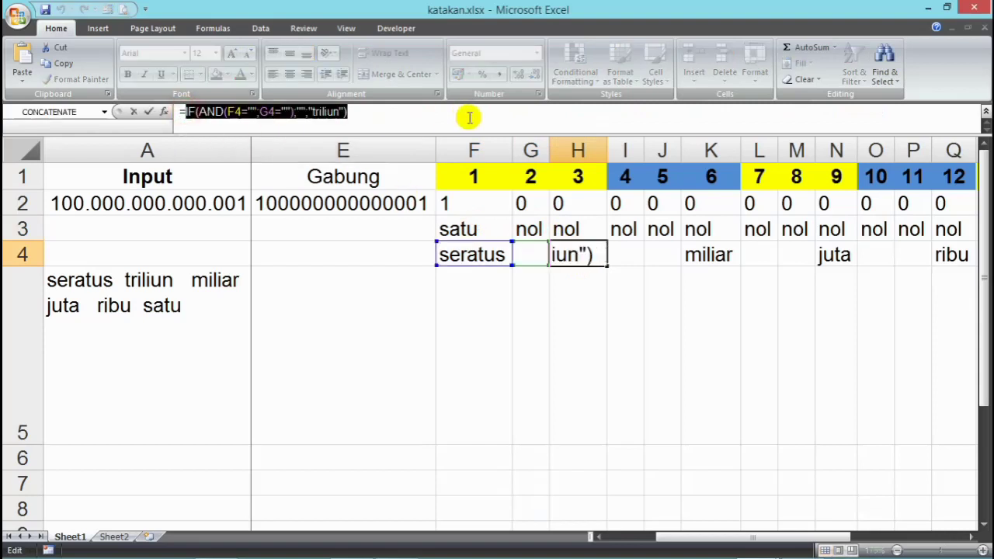
key("BackSpace")
Step: Switch to the Notepad window and replace all its text with the copied H4 formula
mouse_move(574, 555)
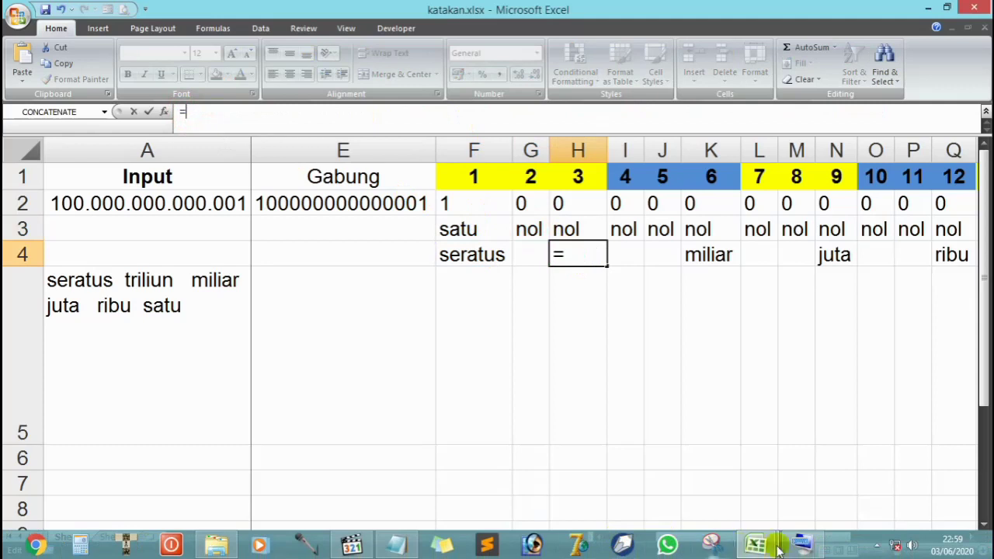
left_click(439, 542)
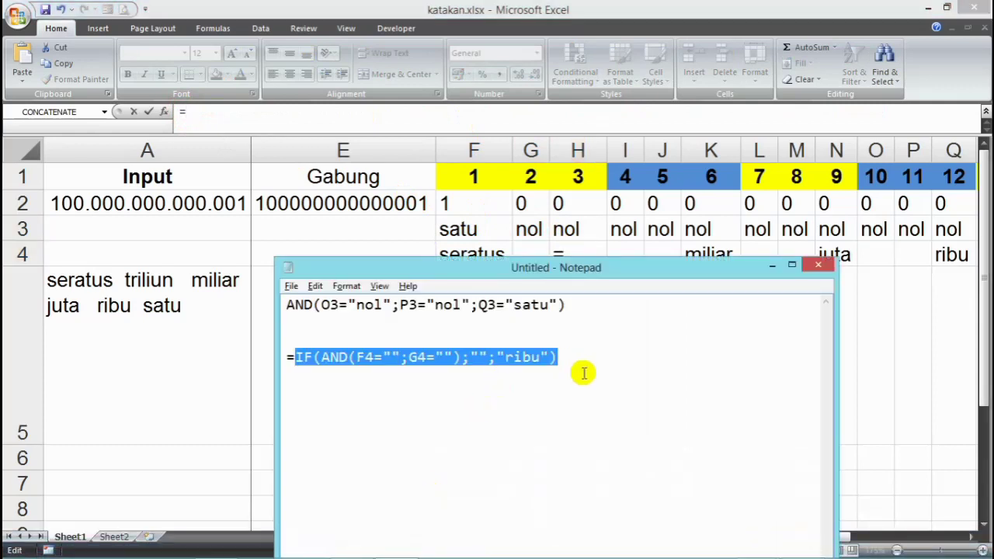
key("ctrl+a")
key("BackSpace")
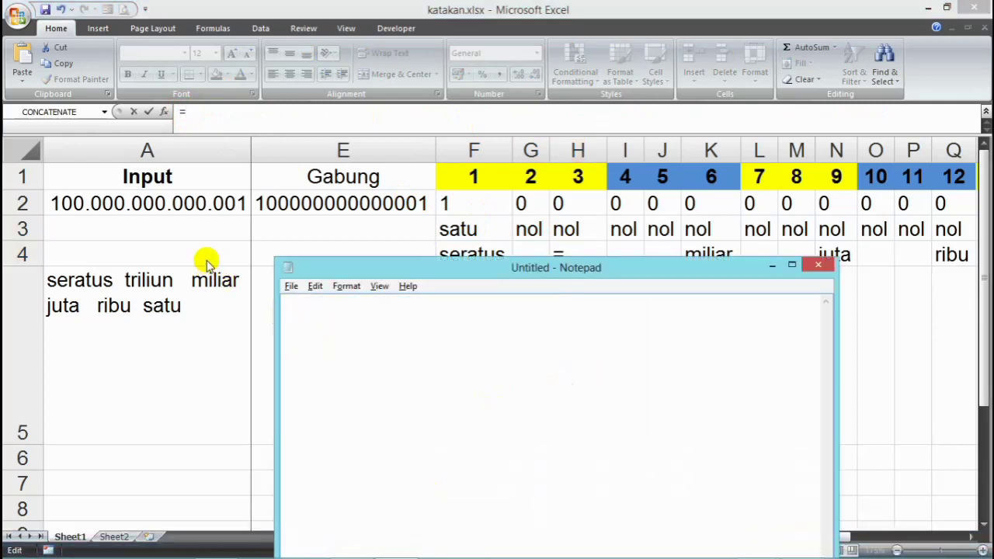
key("ctrl+v")
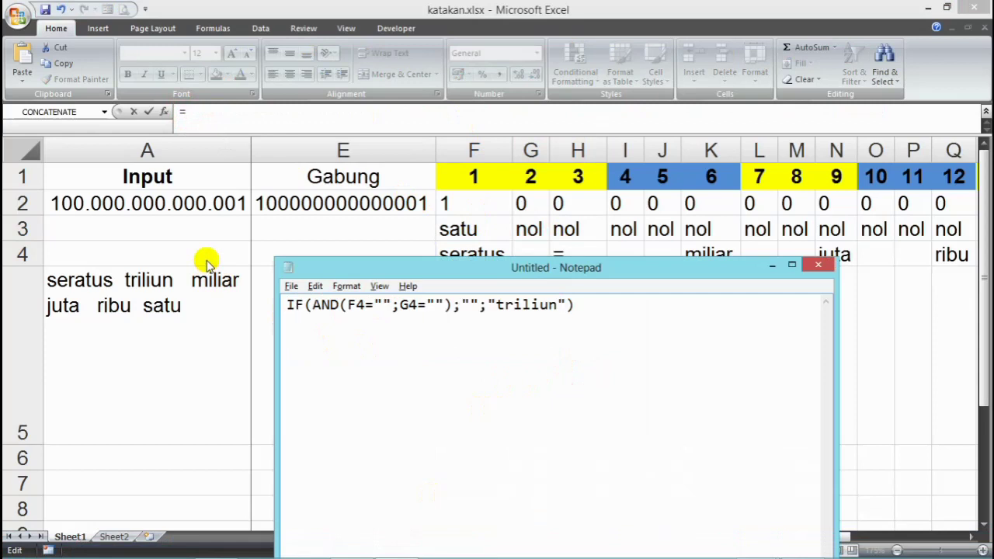
Step: Return to Excel and insert an IF function in cell H4
key("alt+Tab")
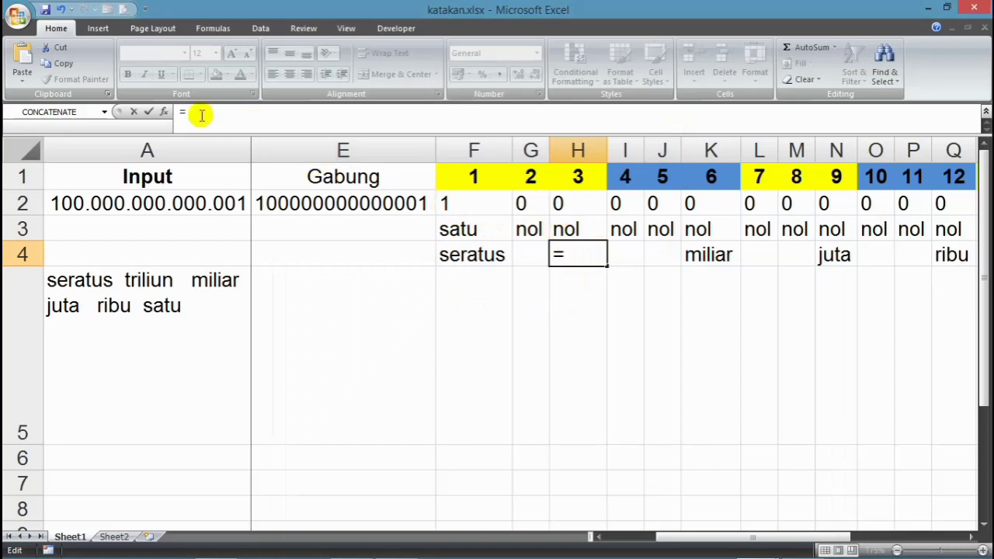
left_click(164, 112)
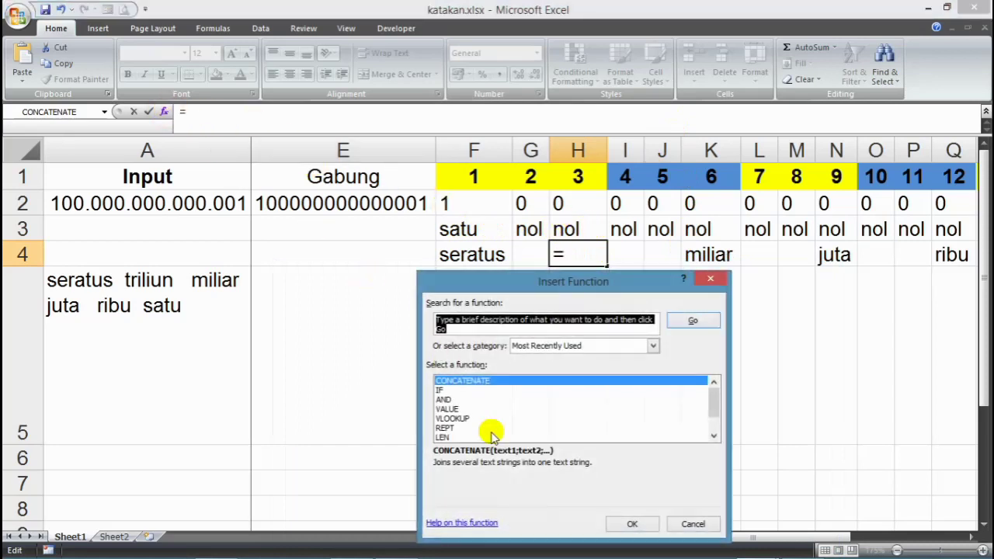
left_click(456, 389)
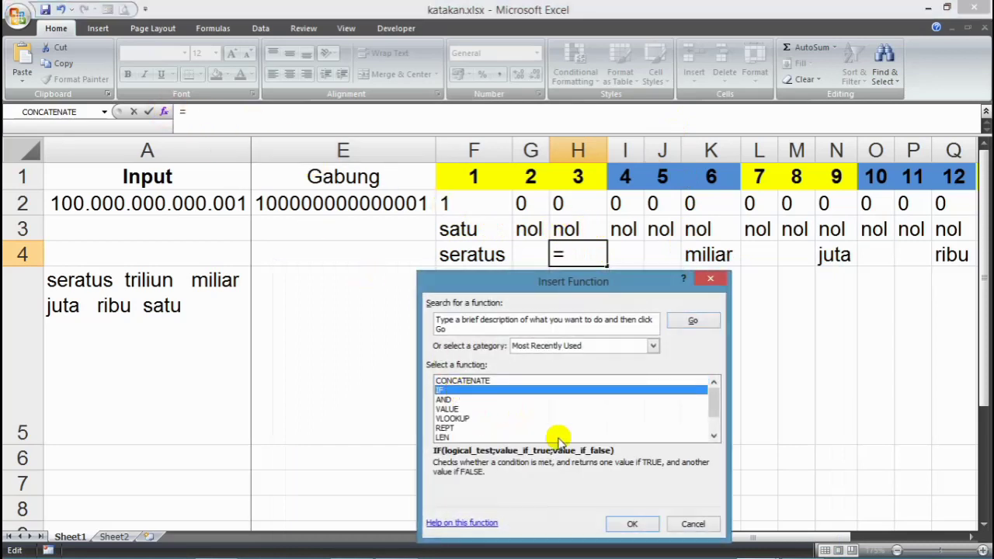
left_click(632, 523)
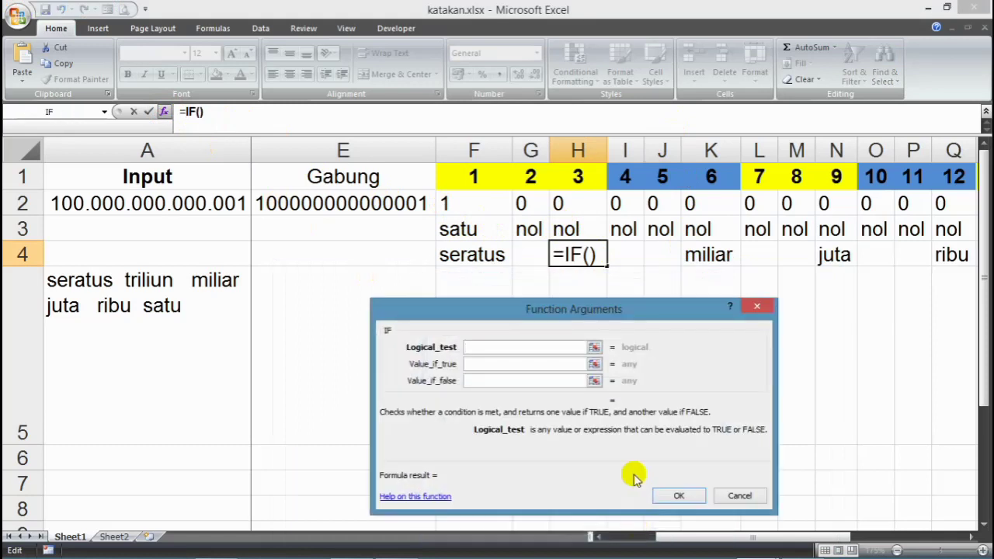
left_click(487, 227)
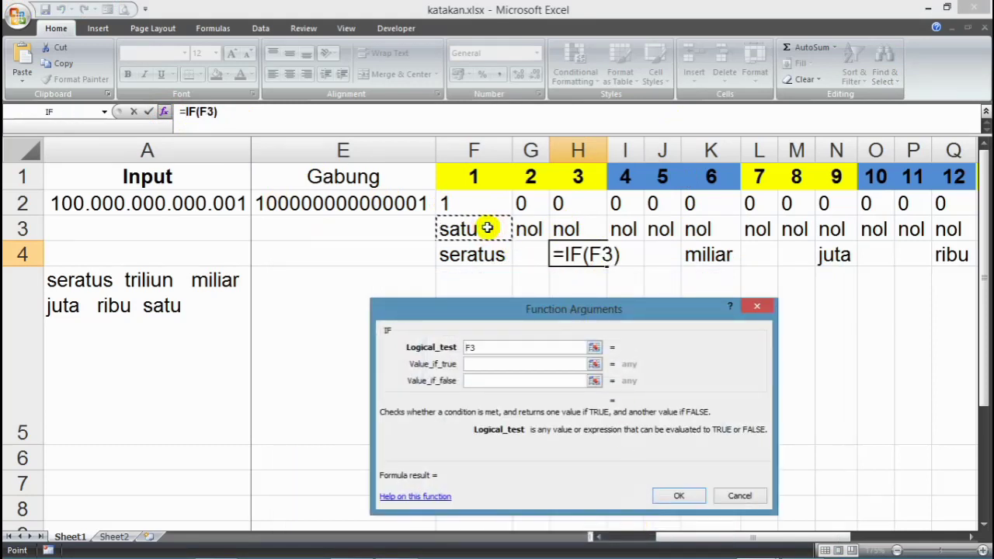
type("=")
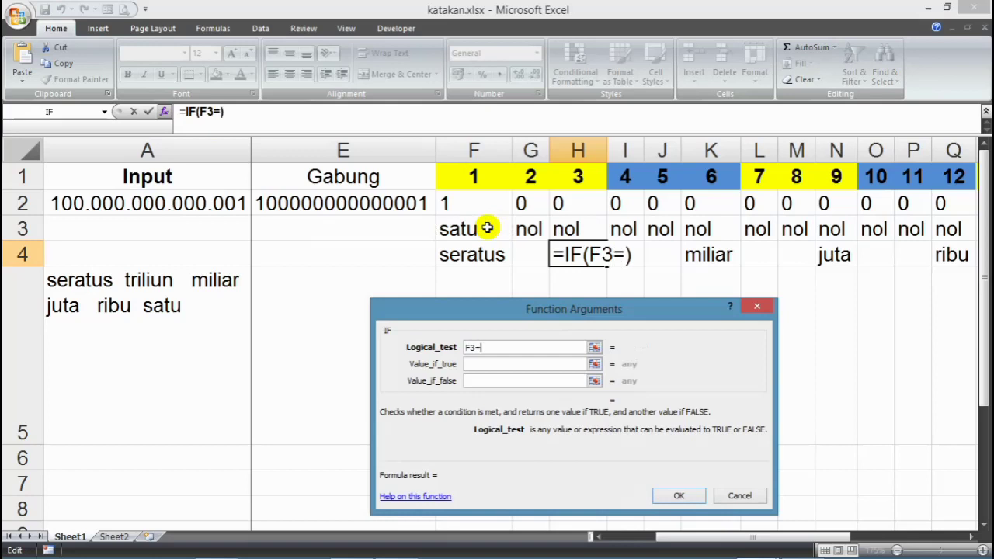
type("\"\"")
type("nol\"")
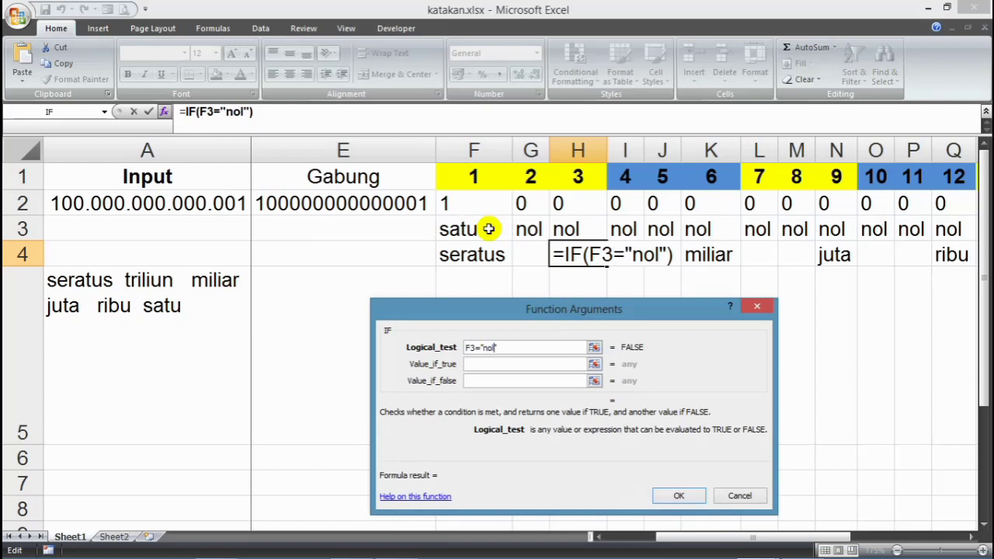
key("BackSpace")
key("BackSpace")
key("BackSpace")
key("BackSpace")
key("BackSpace")
key("BackSpace")
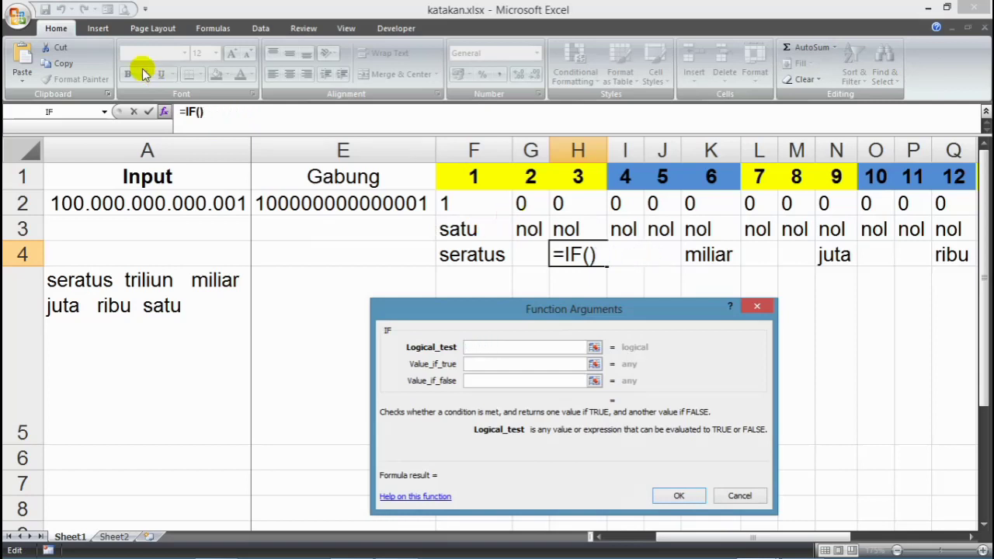
Step: Nest an AND function in the IF's logical test with F3="nol" as its first condition, and dismiss the virus protection notification
left_click(106, 112)
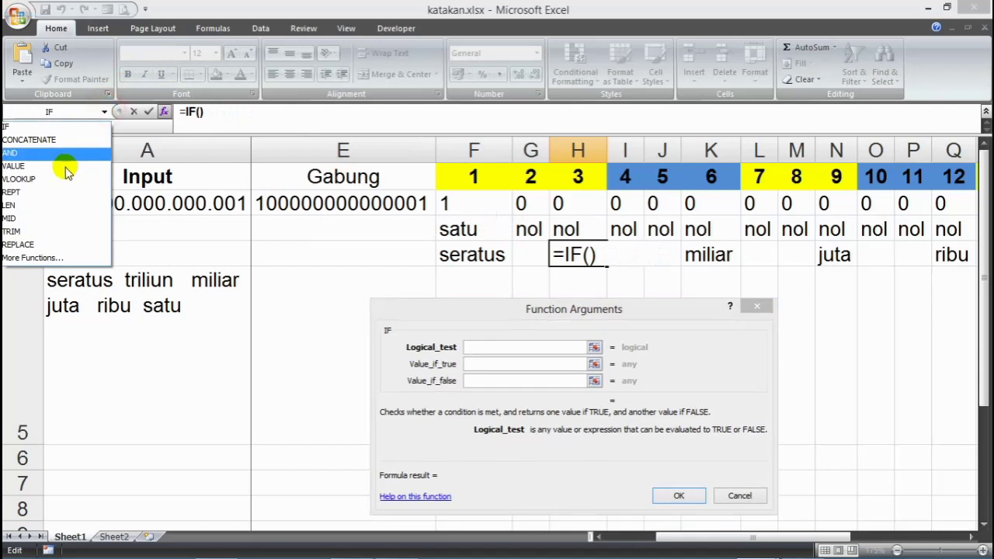
left_click(71, 153)
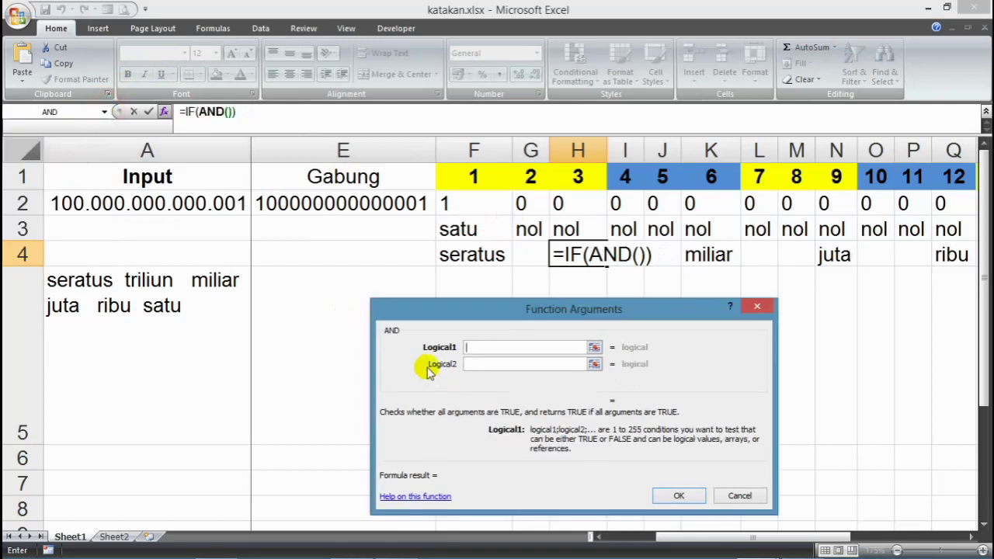
left_click(473, 227)
type("=\"nol")
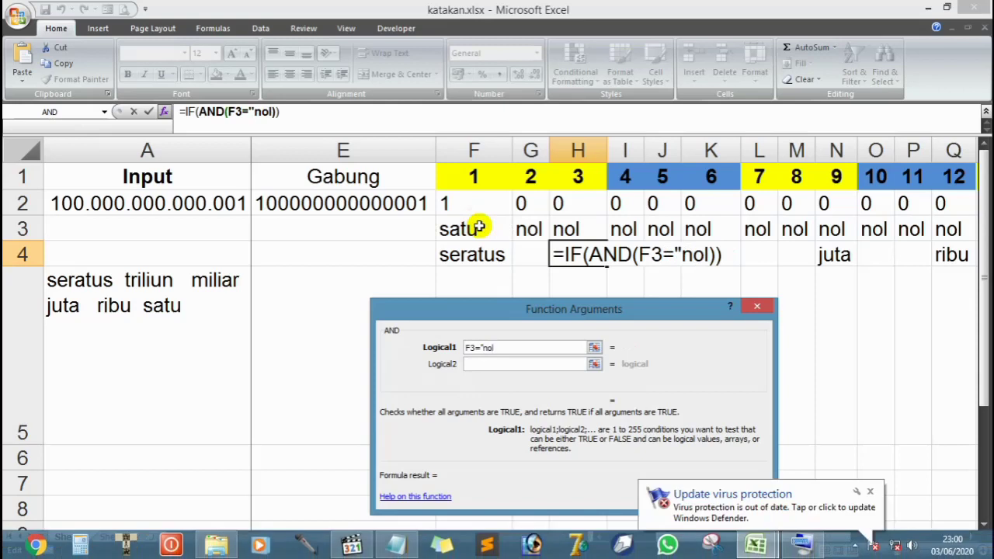
type("\"")
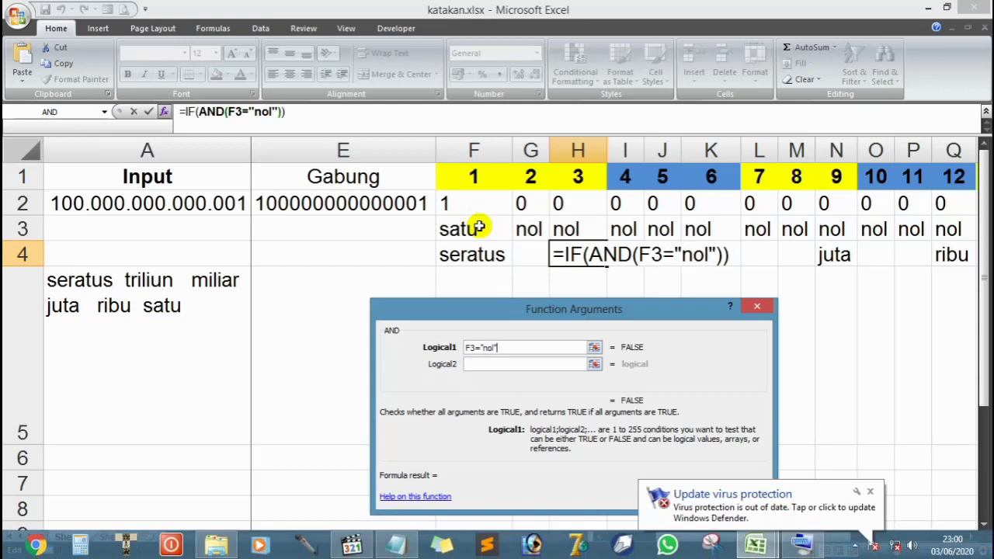
left_click(871, 494)
left_click(503, 347)
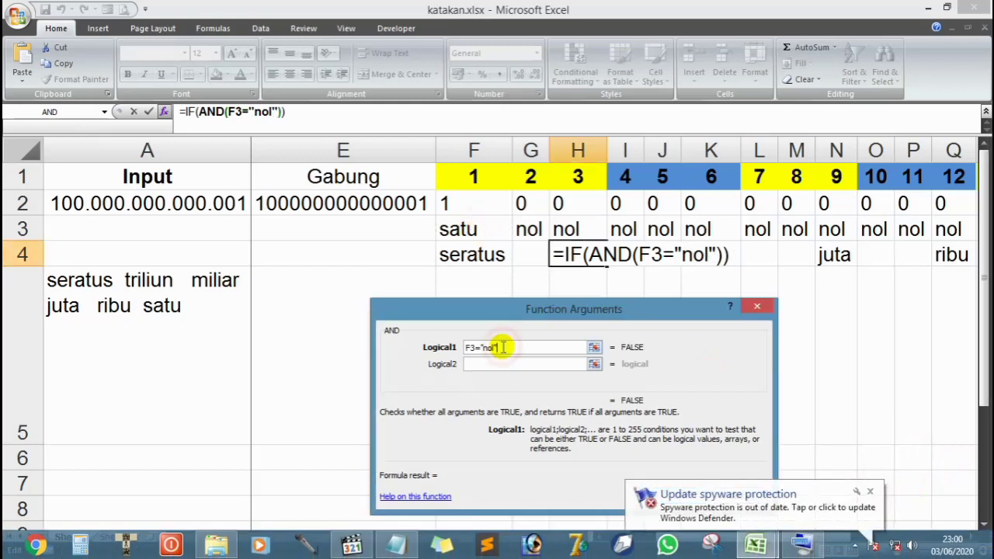
Step: Add a second condition to the AND function in H4 comparing G3 with nol
key("Tab")
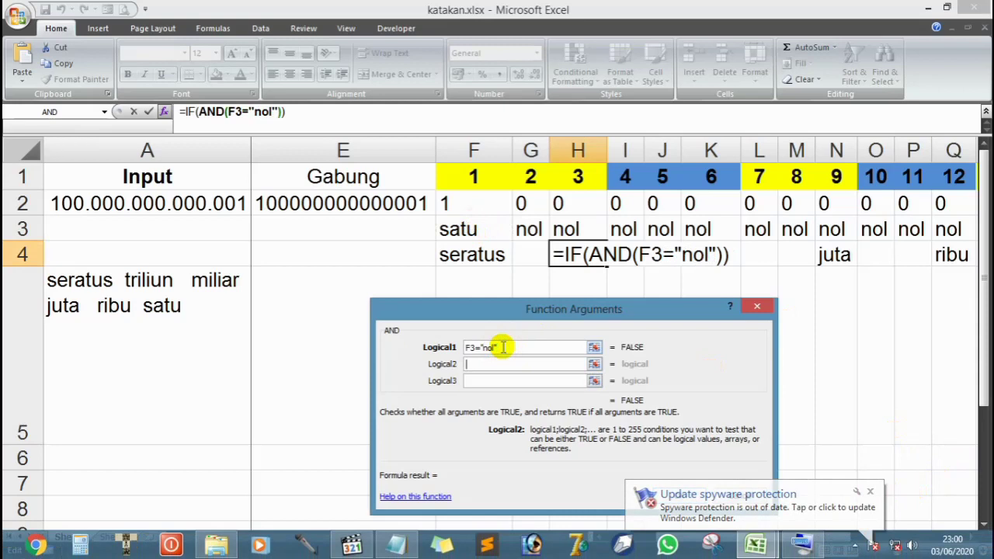
left_click(525, 228)
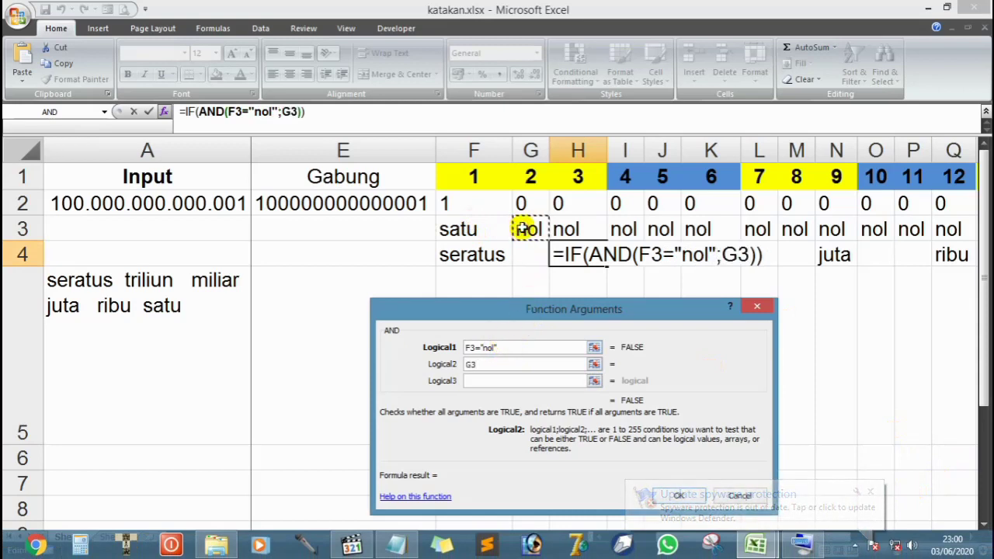
type("=\"\"")
key("Escape")
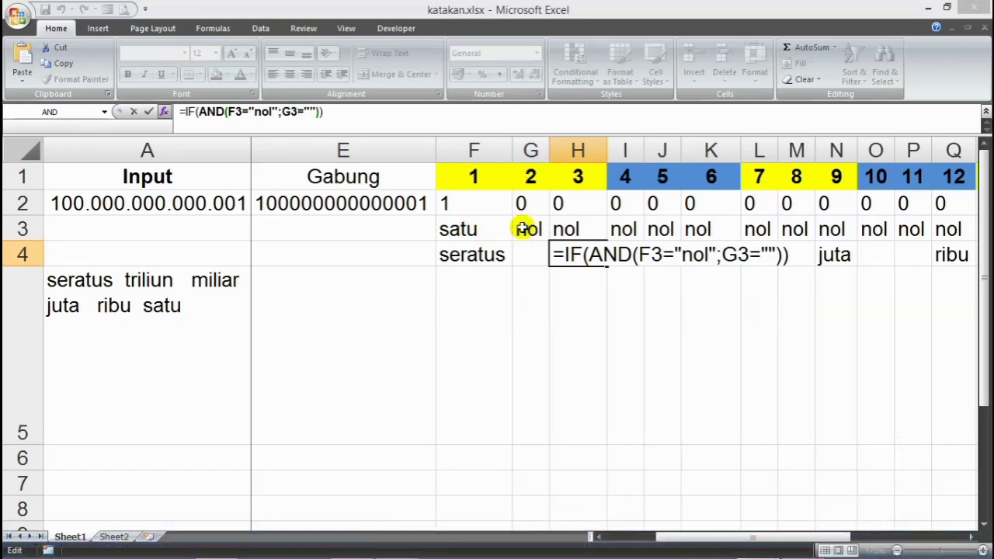
type("nol")
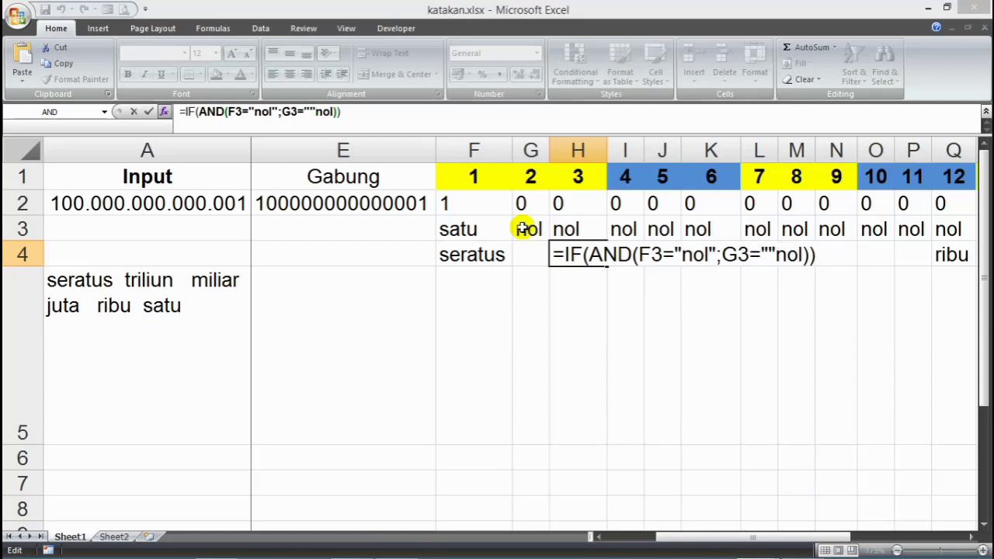
Step: Try to reopen the function arguments for H4's formula and bring the katakan.xlsx window to the front
left_click(164, 112)
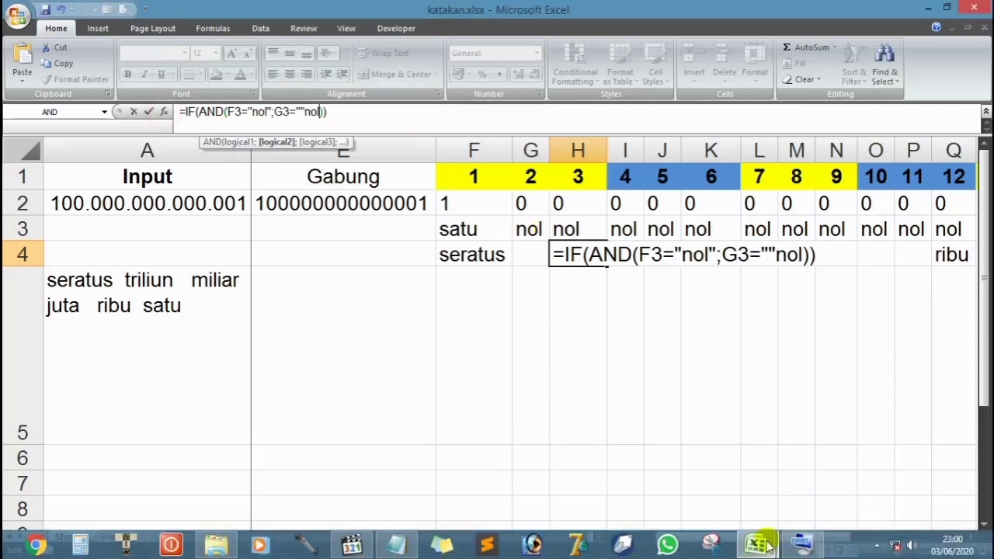
mouse_move(765, 535)
left_click(845, 456)
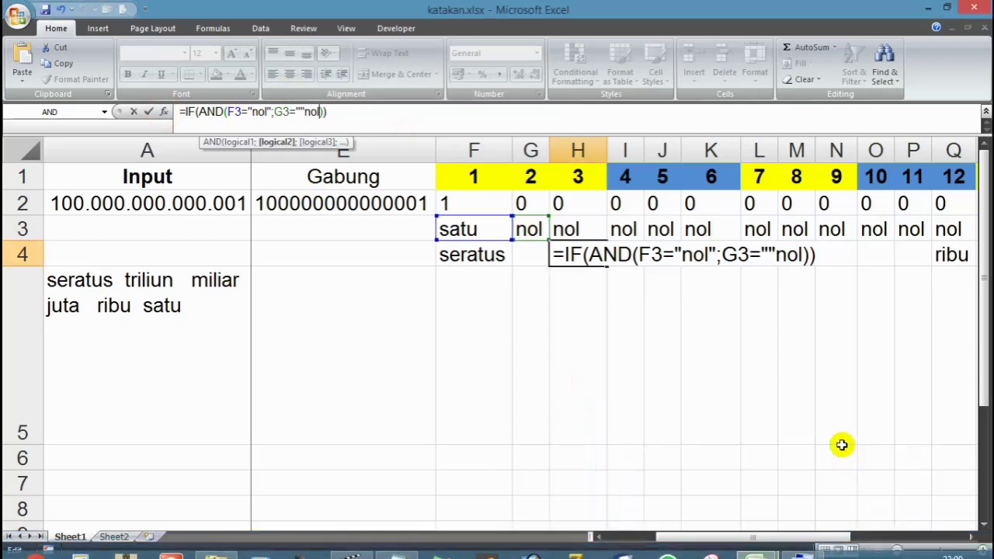
mouse_move(753, 544)
left_click(815, 471)
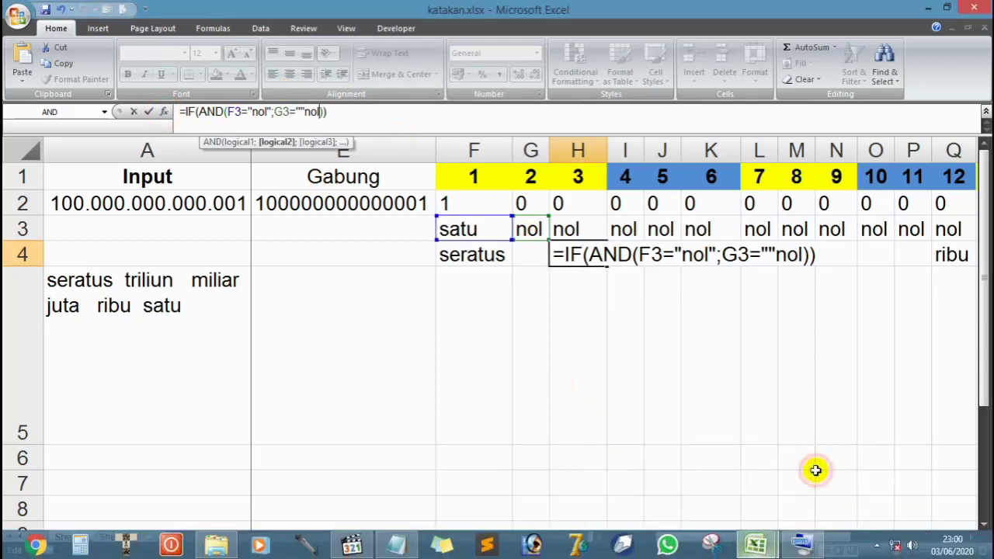
left_click(166, 111)
left_click(165, 110)
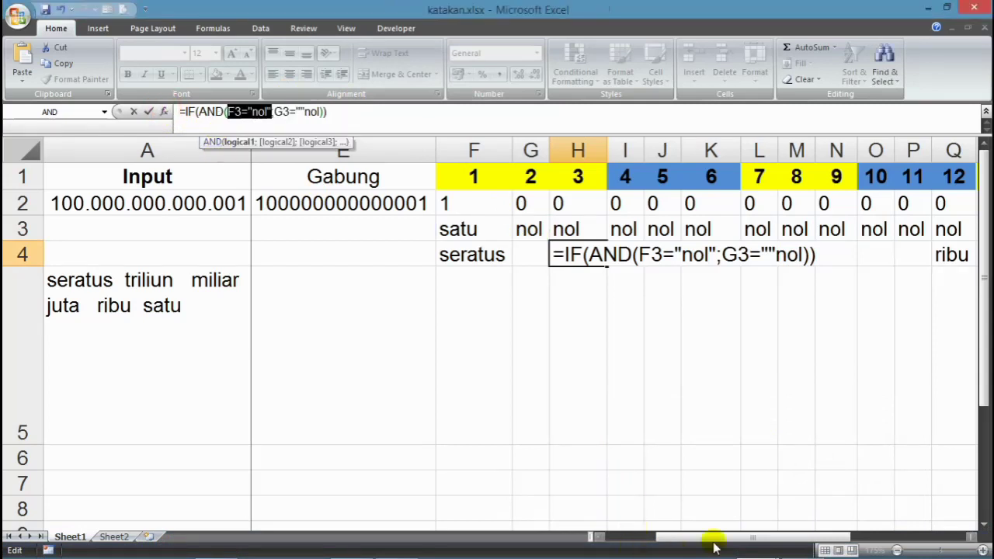
mouse_move(753, 543)
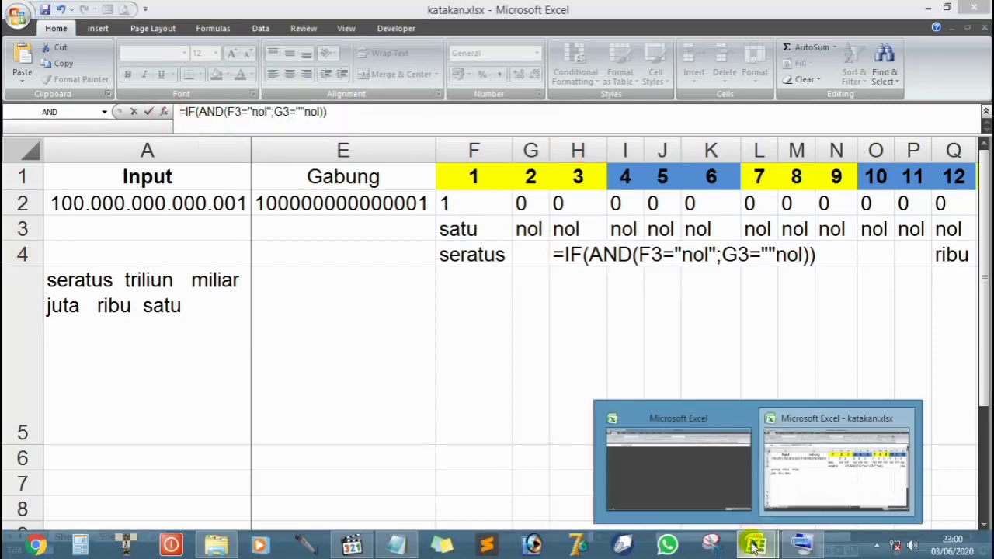
left_click(823, 456)
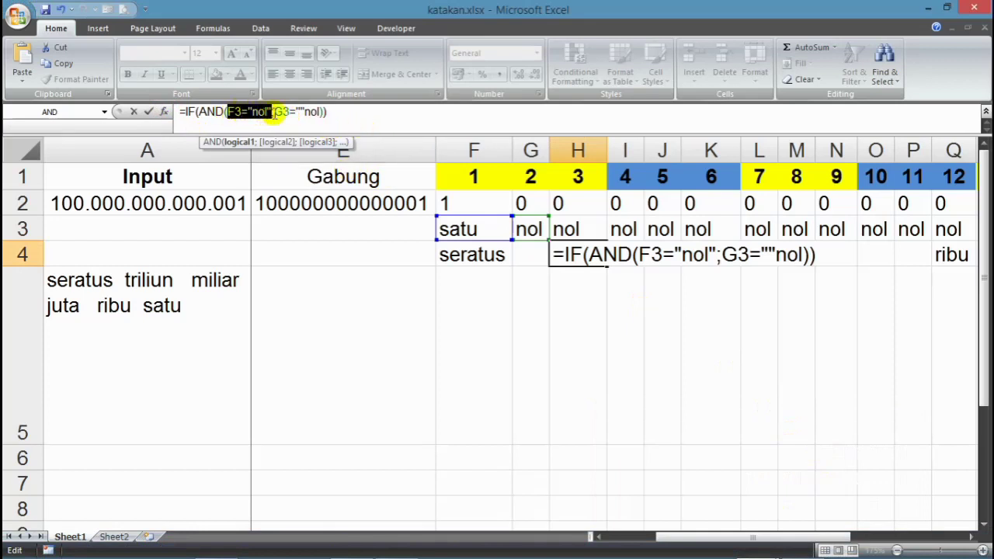
Step: Correct the second AND condition in H4 to G3="nol" by fixing its quotation marks, and dismiss the Sticky Keys prompt
left_click(304, 111)
key("BackSpace")
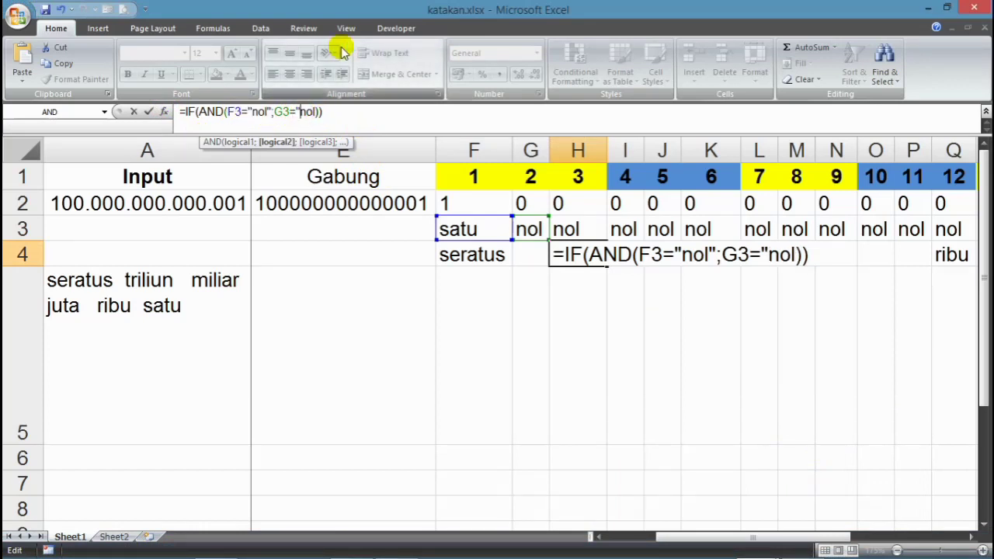
key("shift")
key("shift")
key("shift")
key("shift")
key("shift")
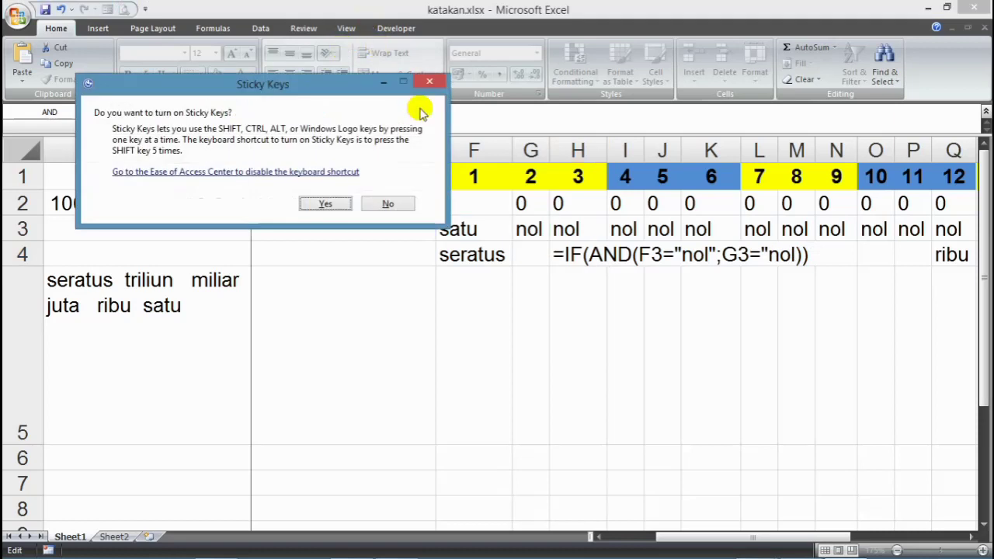
left_click(437, 84)
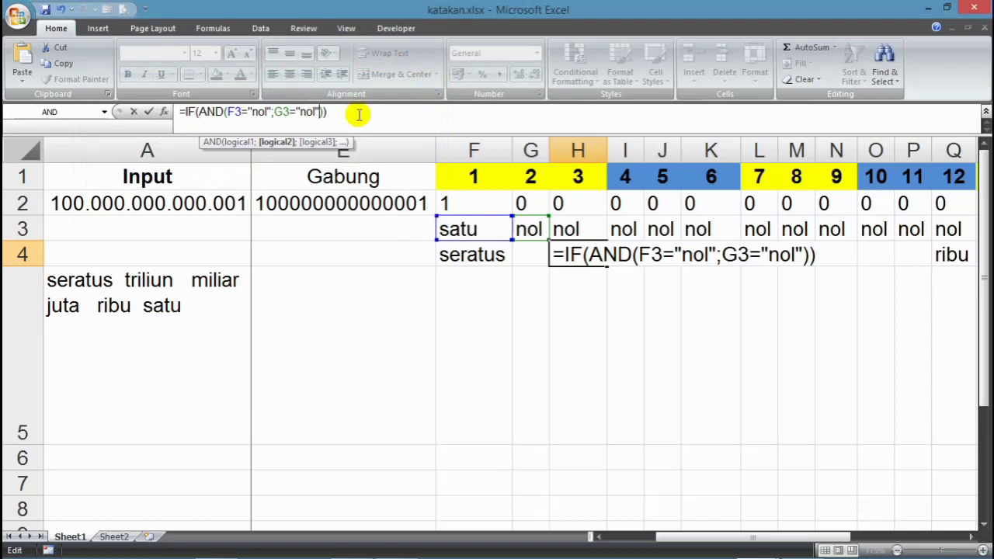
Step: Add H3="nol" as the third condition of the AND function in H4, dismissing the formula error message
type(";")
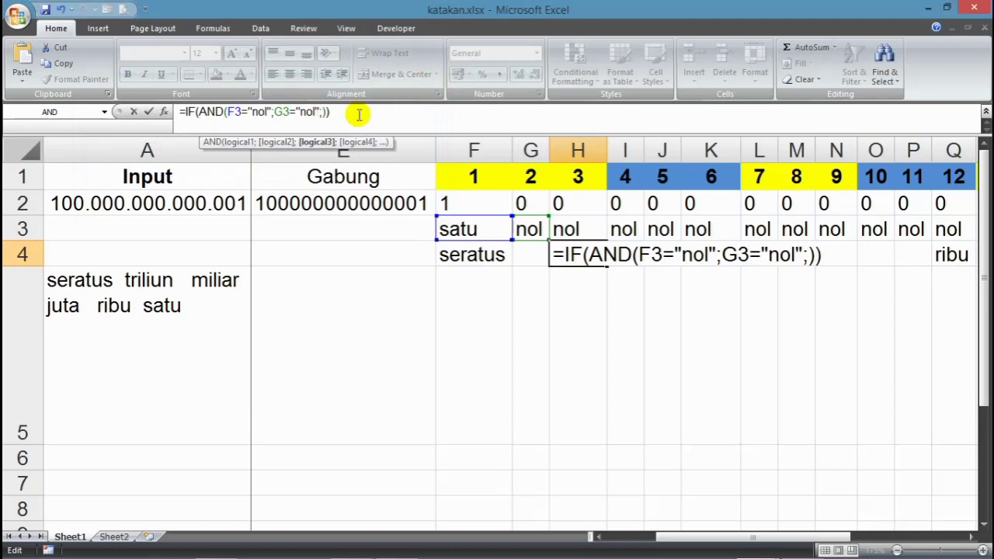
left_click(587, 227)
type("=")
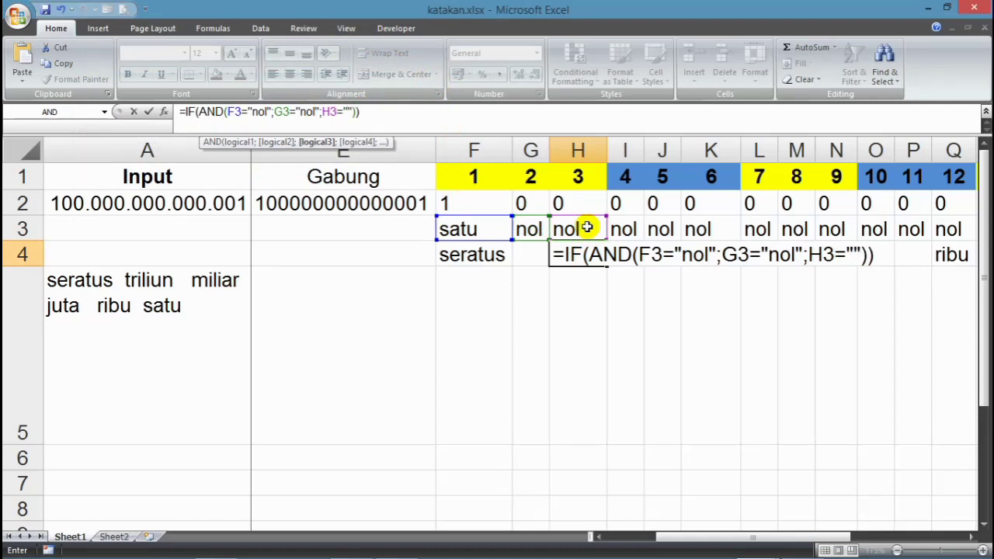
key("Return")
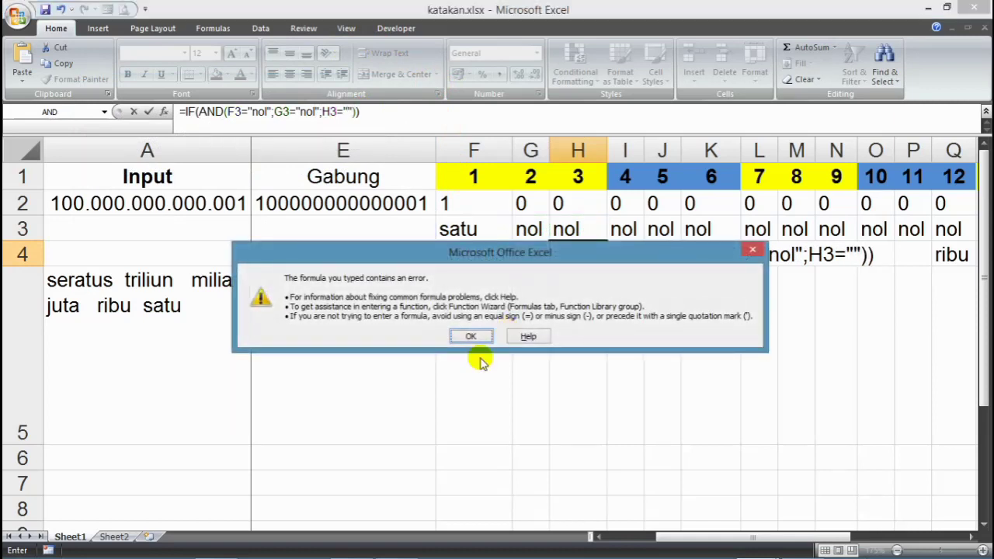
left_click(470, 336)
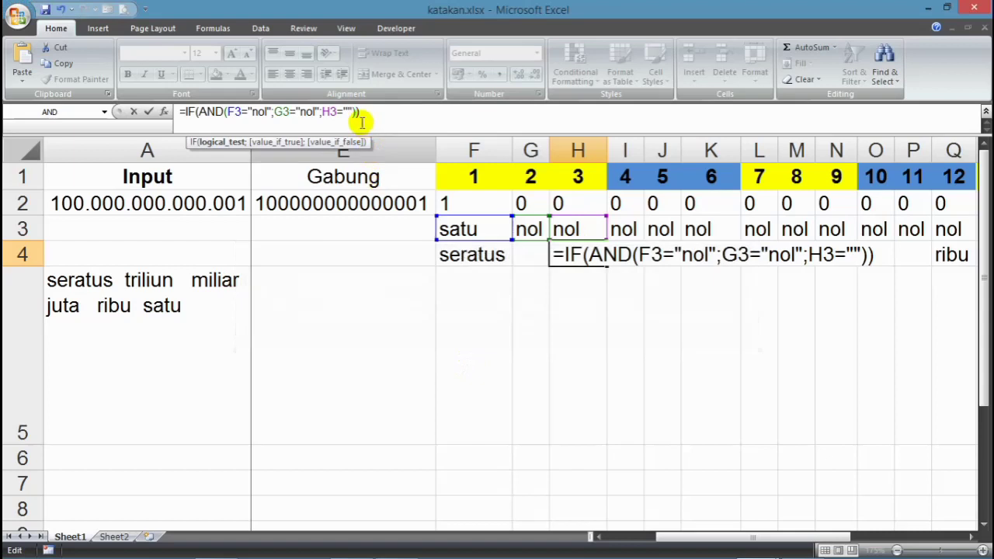
left_click(346, 111)
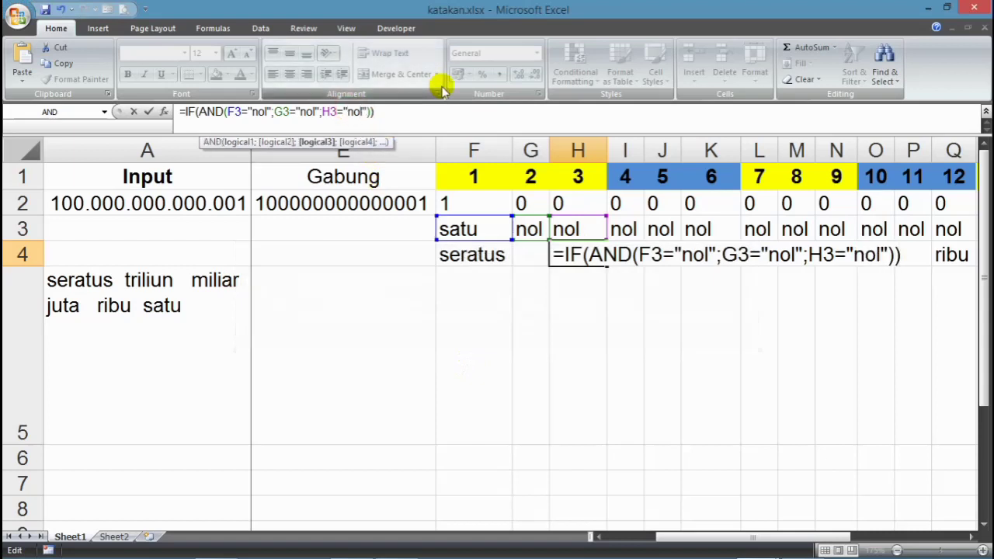
Step: Complete H4's IF function with "" as the value if true and "triliun" as the value if false
left_click(166, 112)
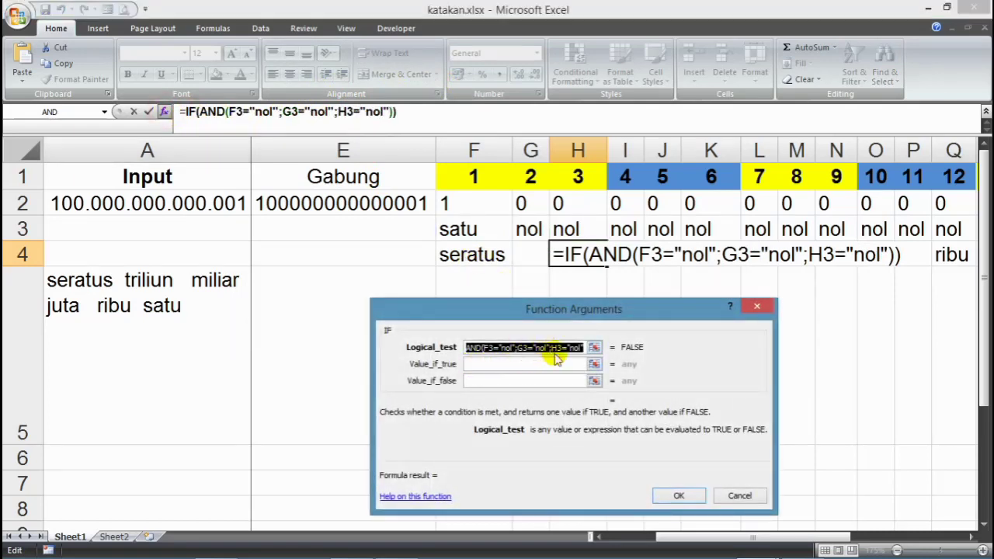
left_click(530, 367)
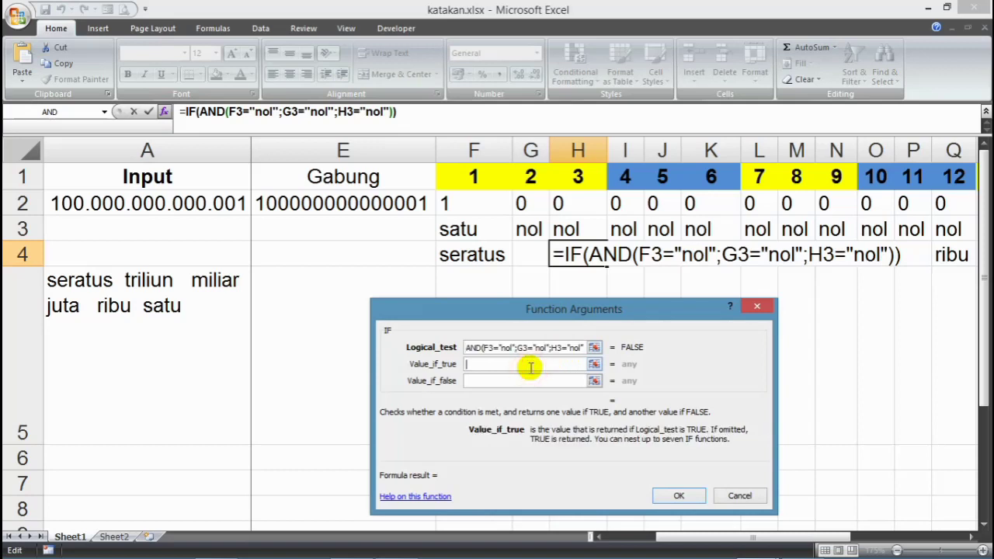
key("Tab")
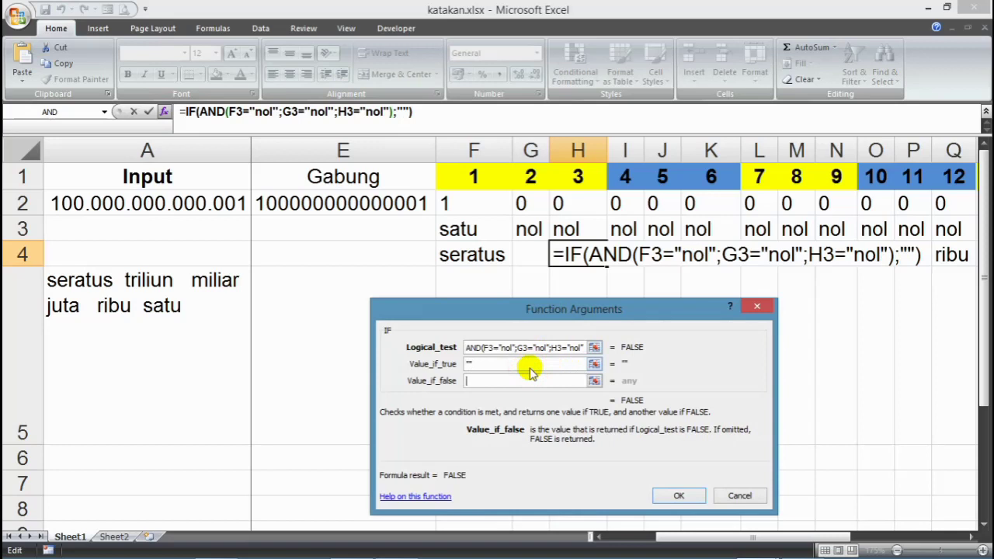
type("triliun")
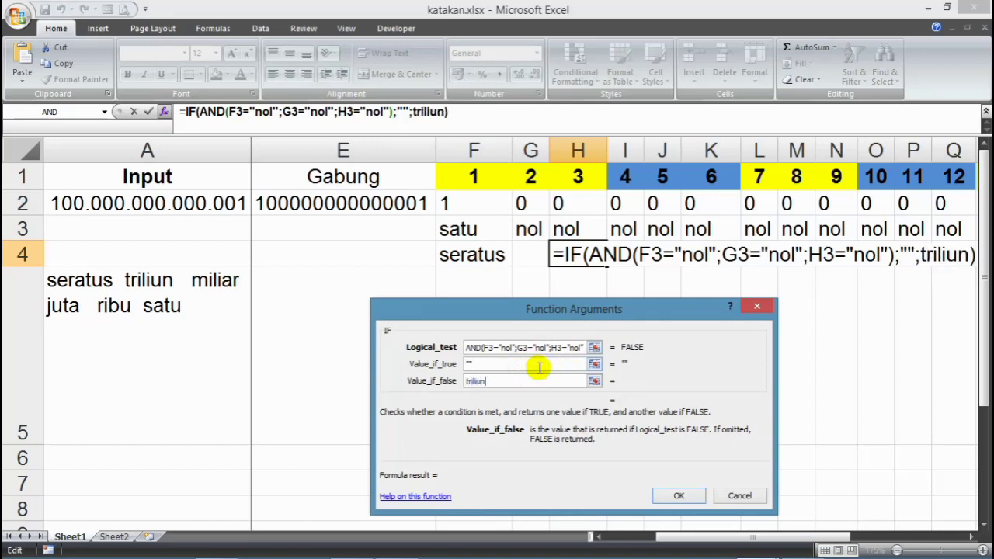
left_click(538, 368)
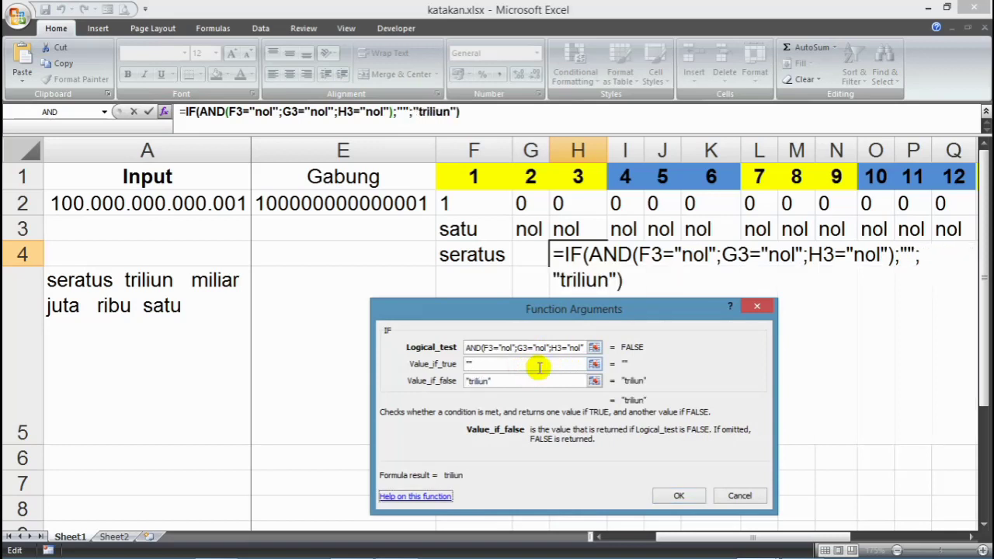
left_click(673, 497)
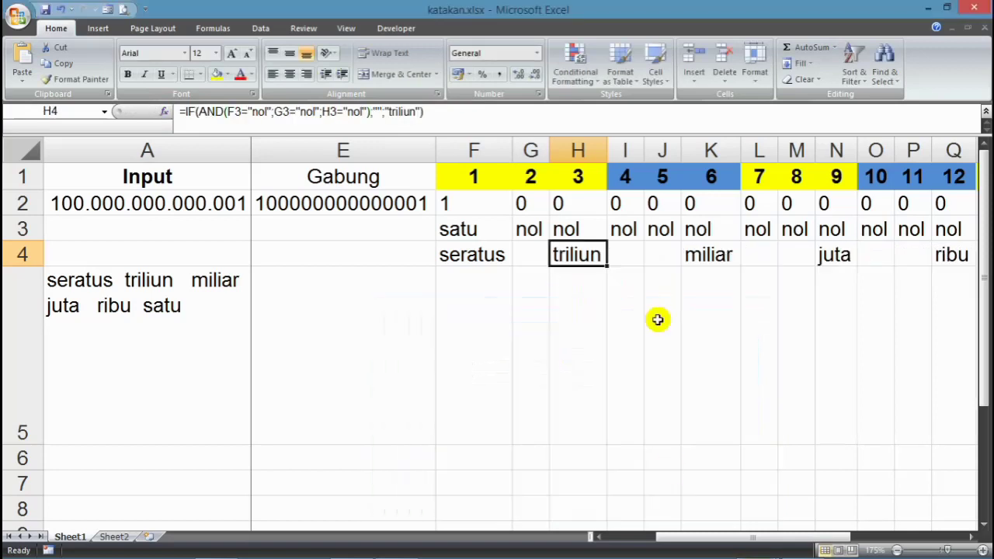
Step: Check the digit words in F3:H3 and replace the leading 1 of the number in A2 with 0
left_click(526, 227)
left_click(500, 228)
left_click(538, 229)
left_click(572, 227)
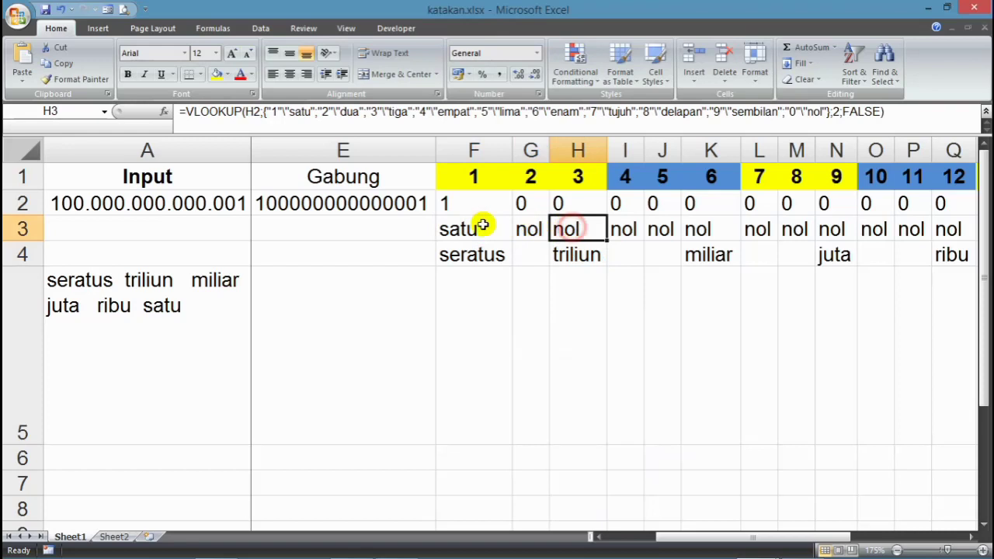
left_click(475, 223)
double_click(61, 197)
left_click_drag(83, 203, 60, 201)
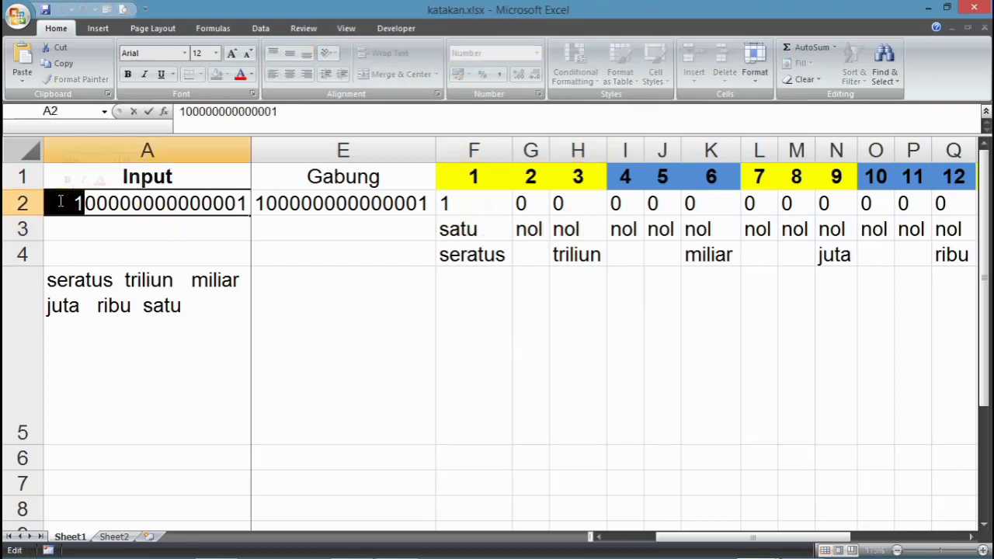
type("0")
key("Return")
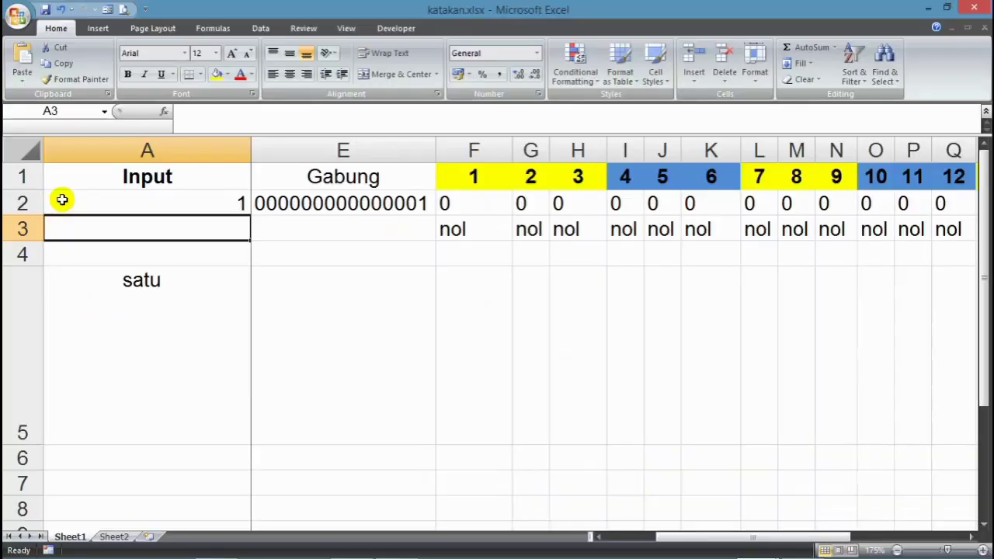
left_click_drag(499, 255, 726, 288)
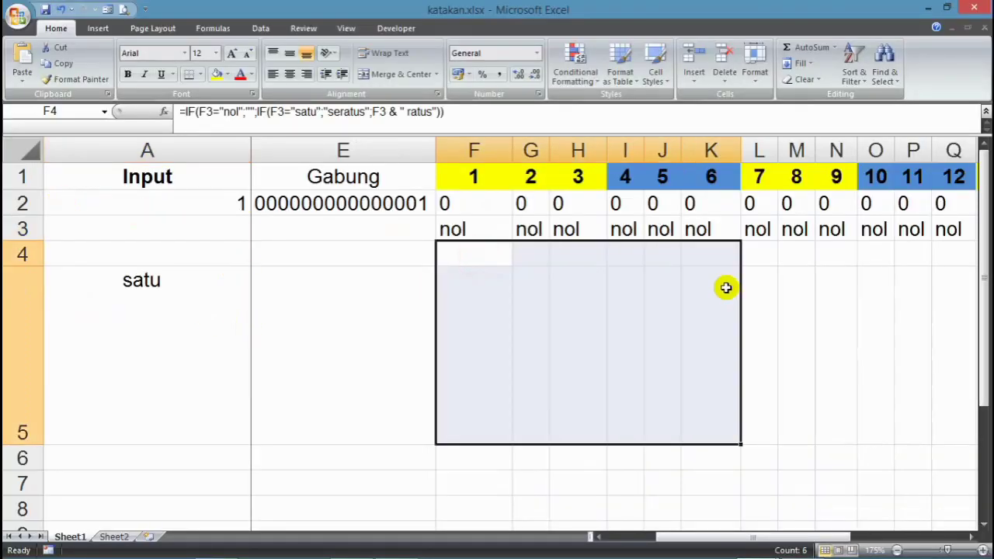
left_click_drag(739, 534, 676, 516)
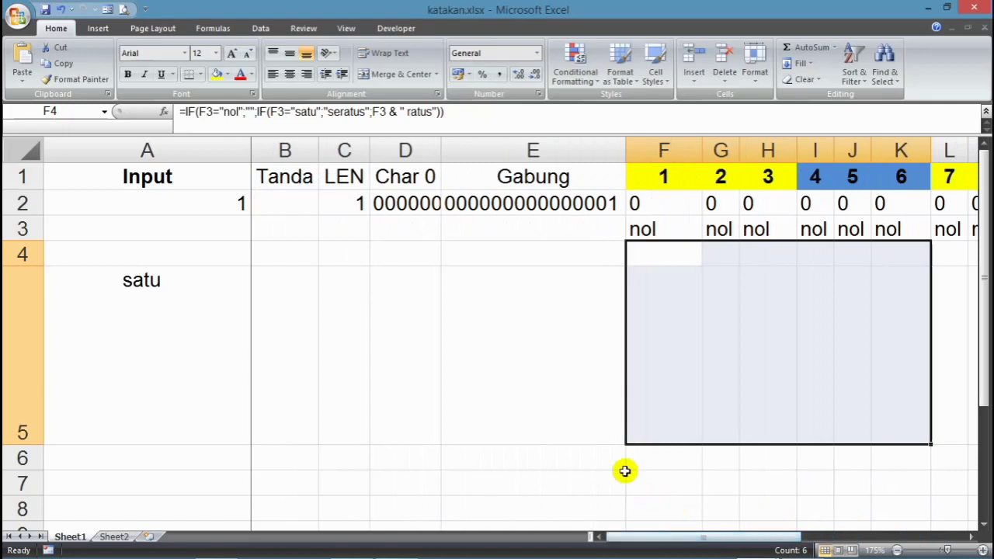
left_click(178, 295)
left_click(209, 203)
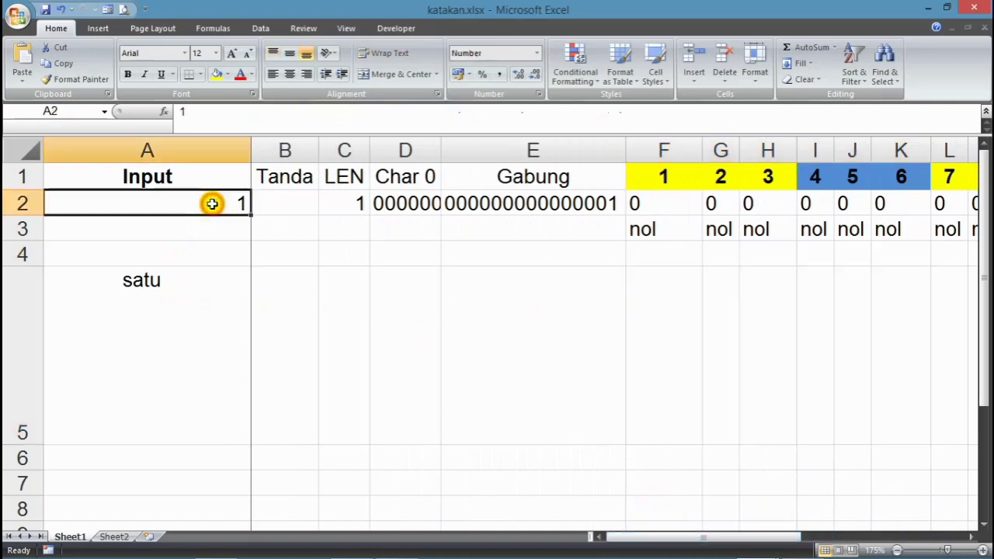
left_click(209, 111)
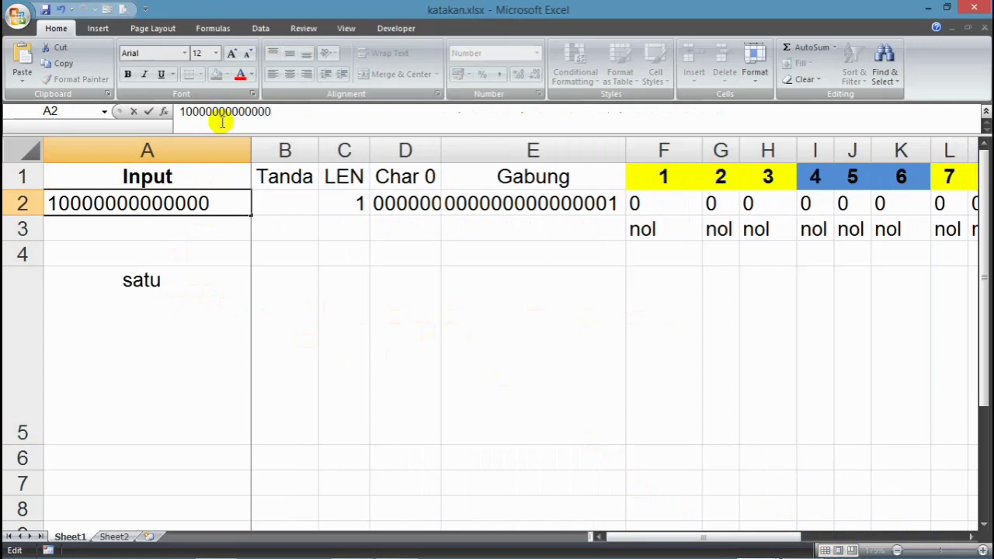
key("Return")
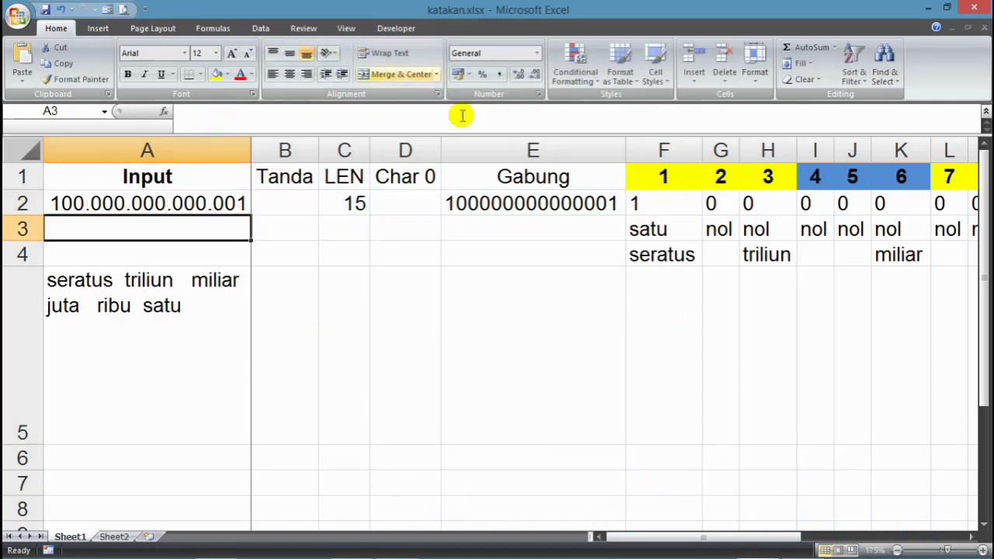
Step: Compare the formulas in H4 and K4 and check them against the digit words in F3:K3
left_click(693, 255)
left_click(754, 253)
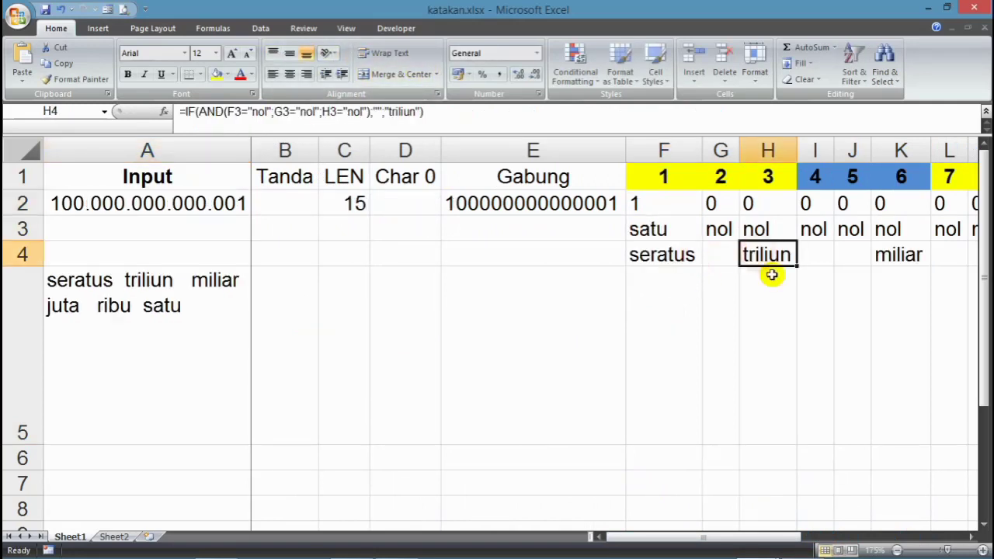
left_click_drag(788, 536, 825, 528)
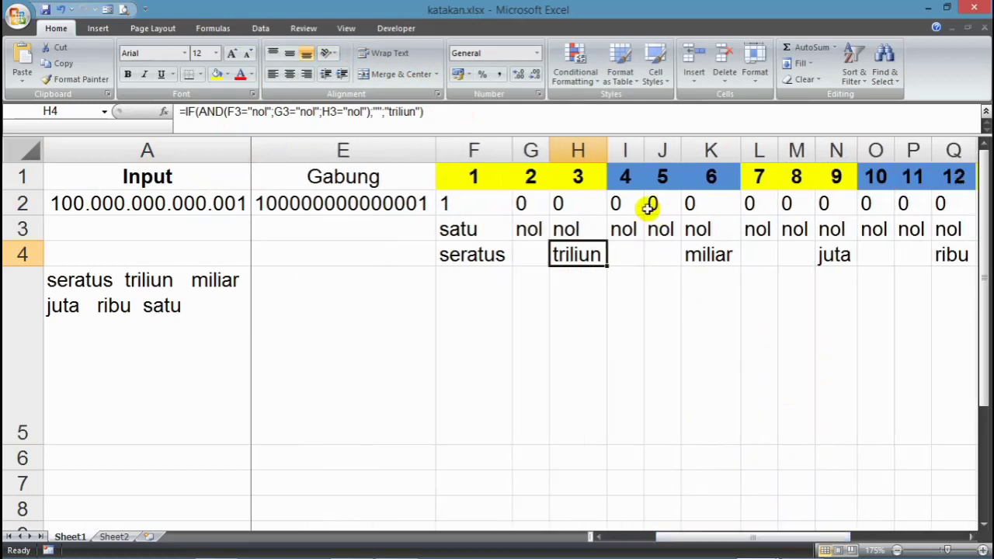
left_click_drag(634, 224, 694, 225)
left_click(578, 254)
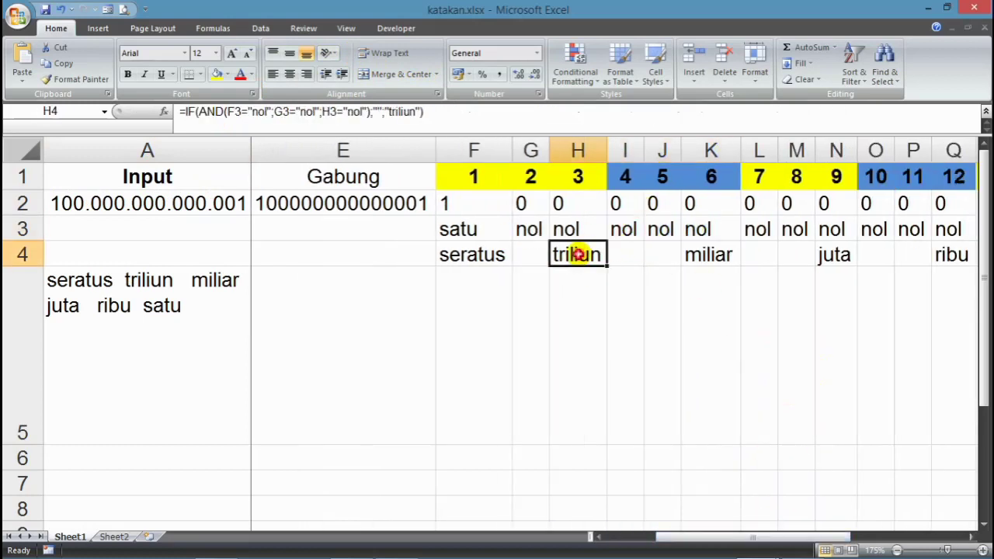
left_click(722, 256)
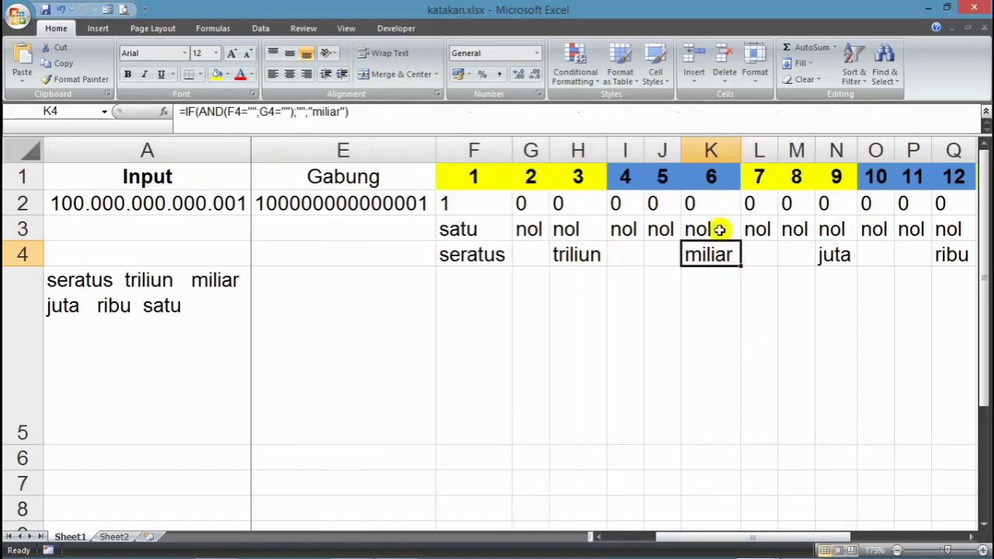
left_click(717, 226)
left_click(715, 253)
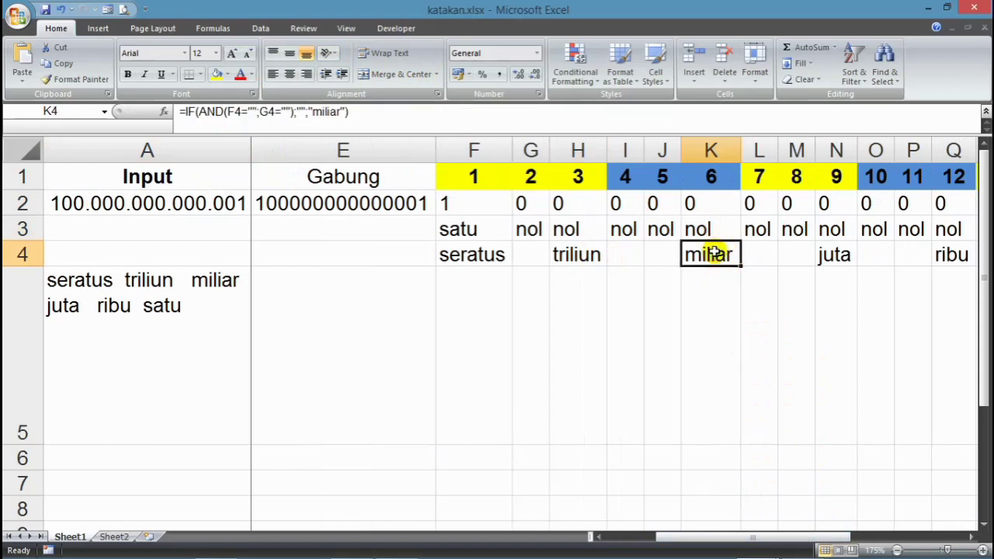
left_click_drag(632, 228, 694, 226)
left_click(705, 255)
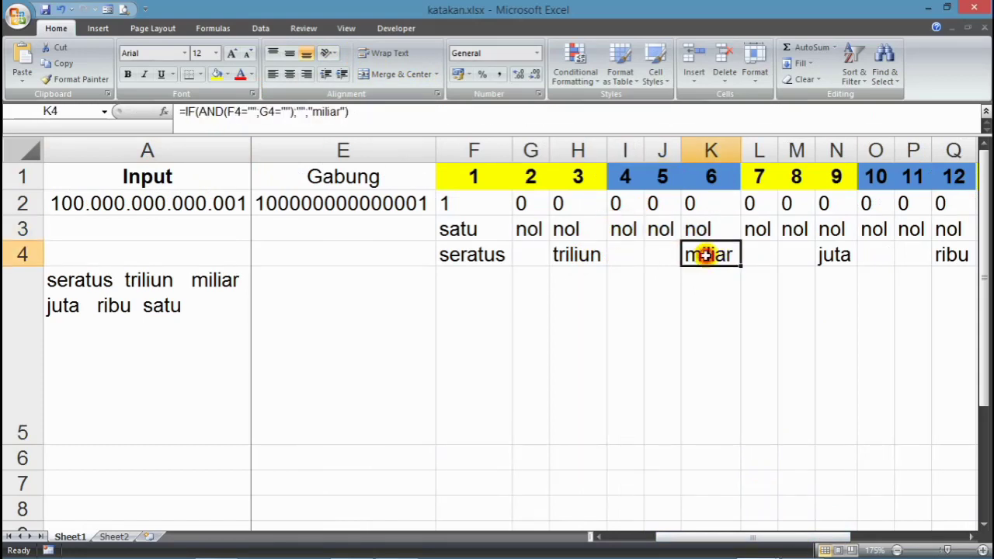
left_click(579, 227)
left_click(587, 255)
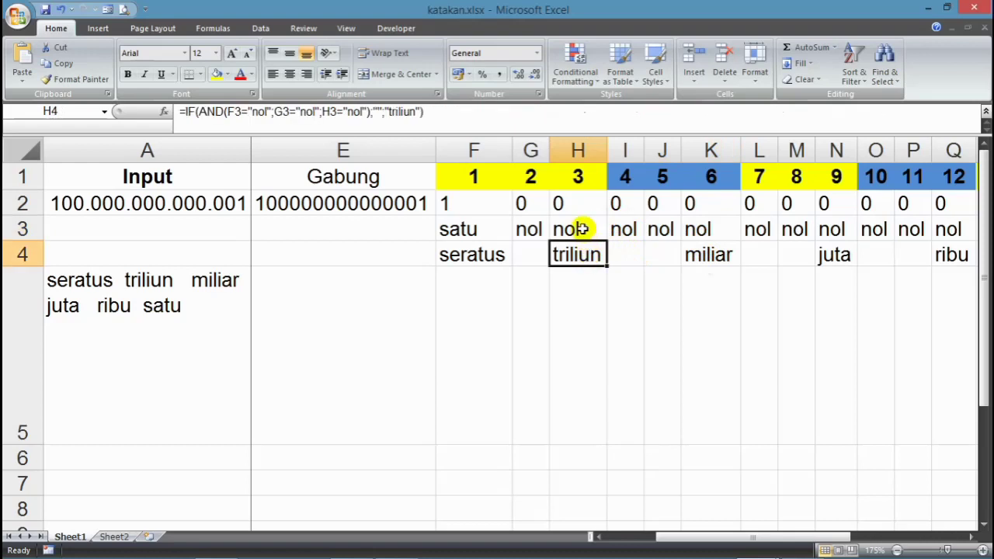
left_click(527, 249)
left_click(578, 254)
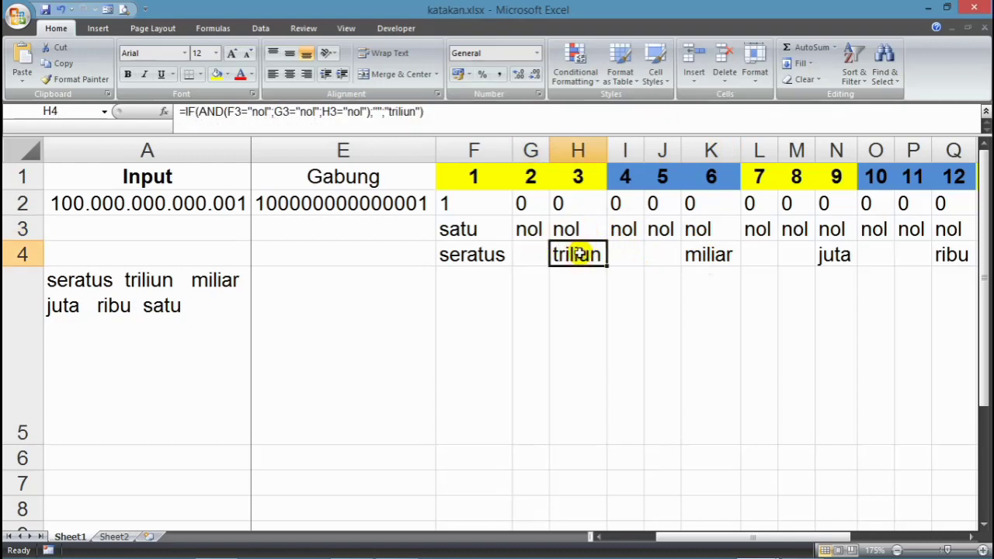
left_click(713, 253)
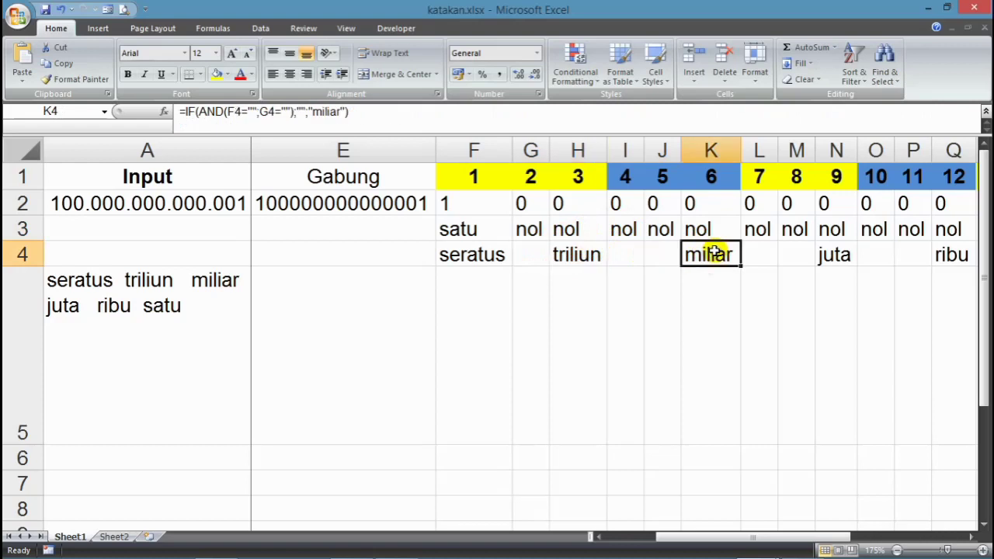
Step: Copy the formula of H4 into K4 using Paste Special
left_click(590, 249)
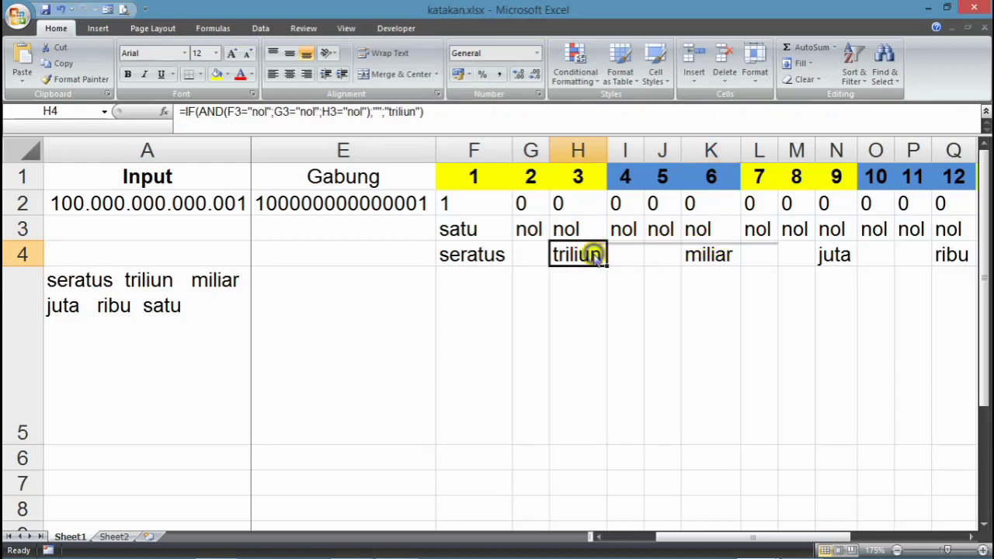
right_click(592, 254)
left_click(689, 282)
right_click(724, 255)
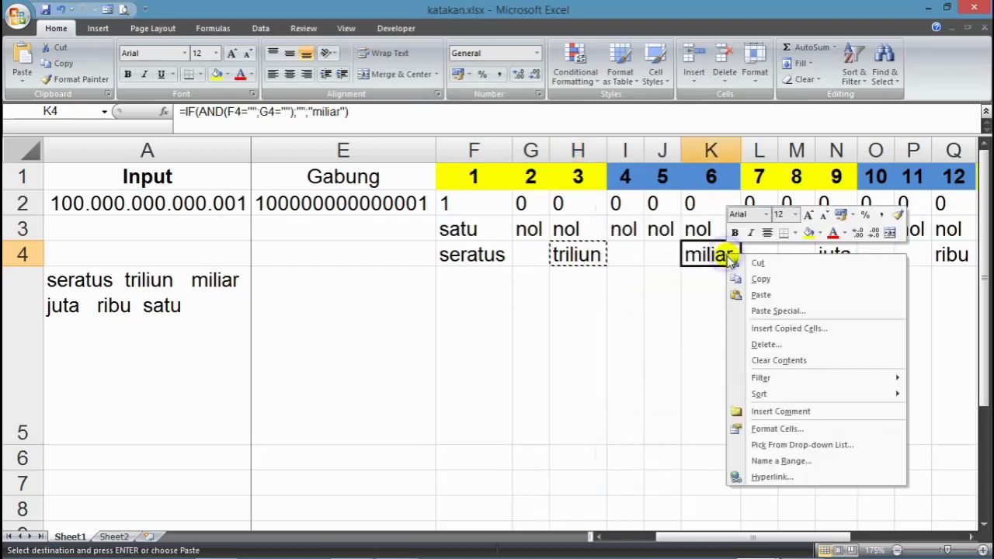
left_click(762, 304)
left_click(674, 236)
left_click(801, 401)
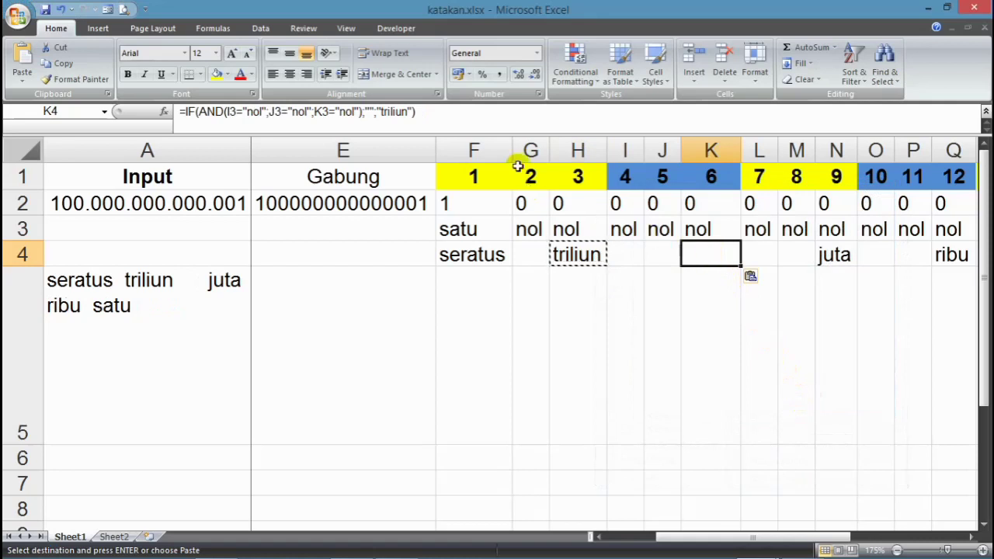
Step: Replace the value if false in K4's IF formula with "miliar"
left_click(379, 112)
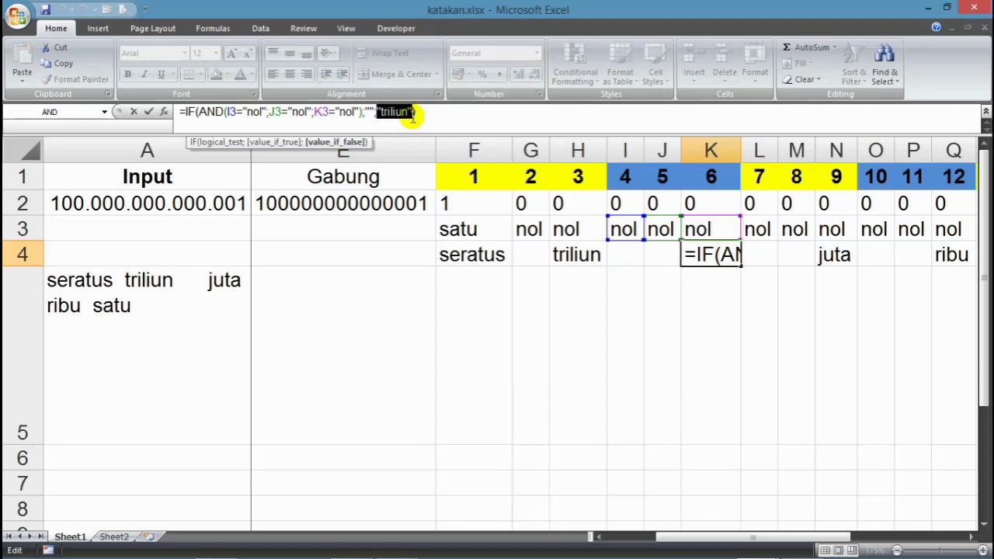
type("\"")
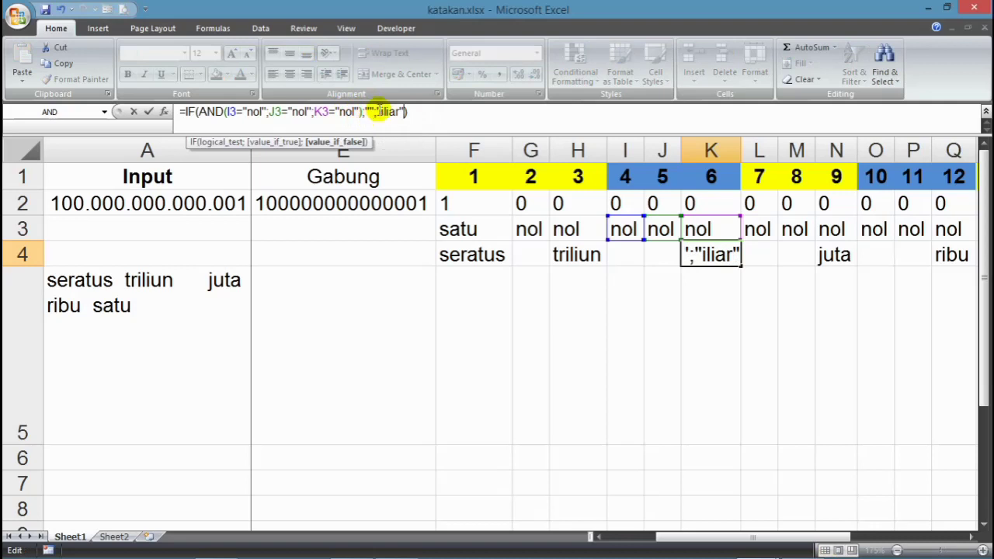
left_click(791, 544)
left_click(509, 438)
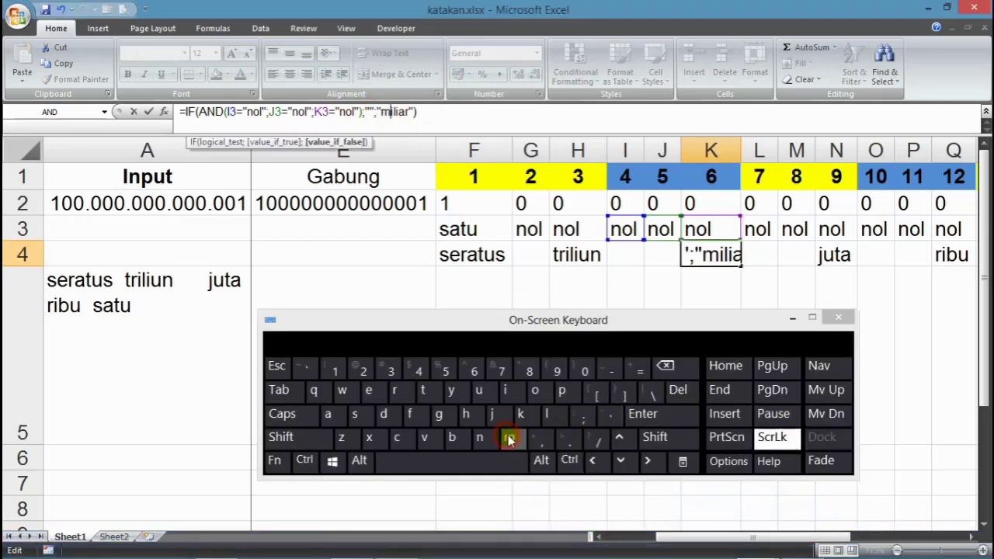
left_click(792, 318)
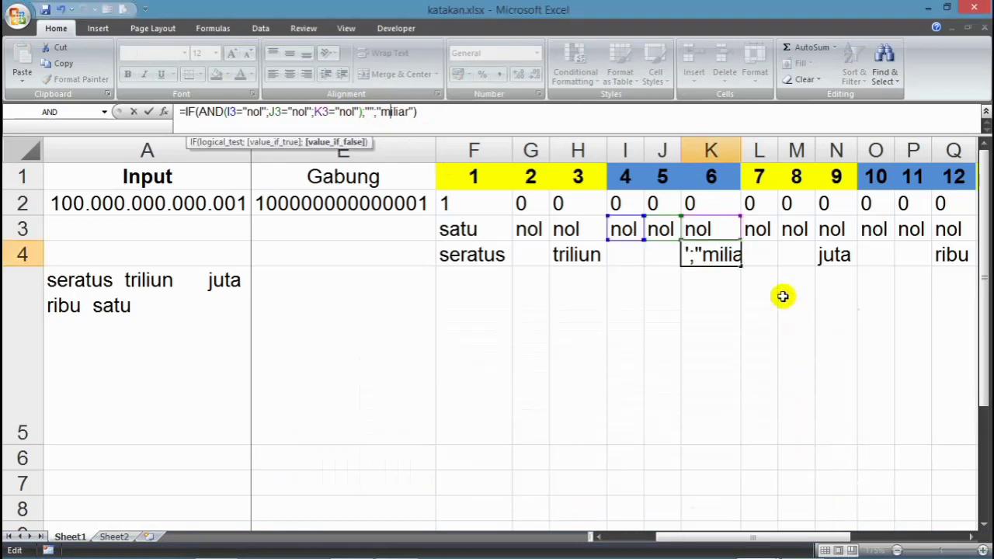
key("Return")
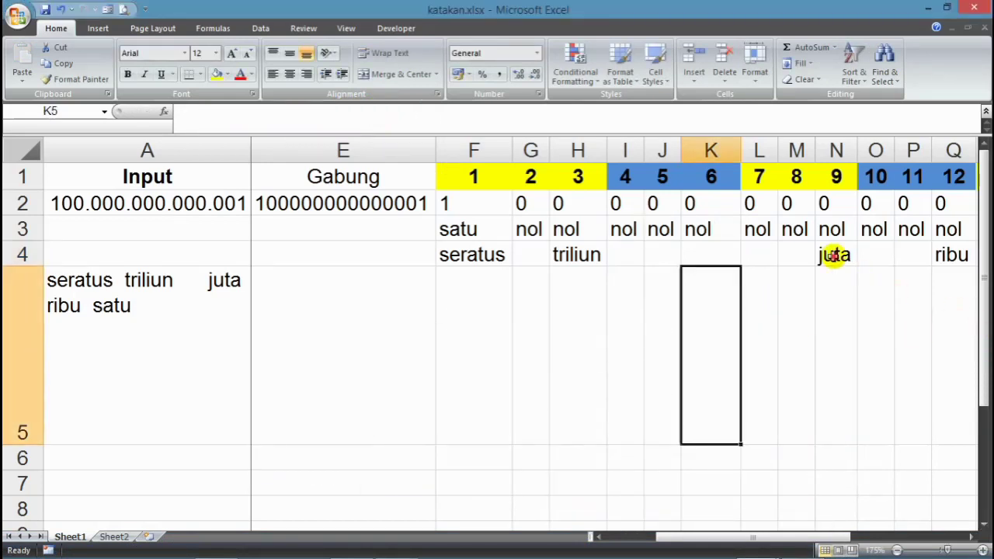
Step: Copy the formula of K4 into N4 using Paste Special
left_click(832, 254)
left_click(713, 255)
right_click(713, 255)
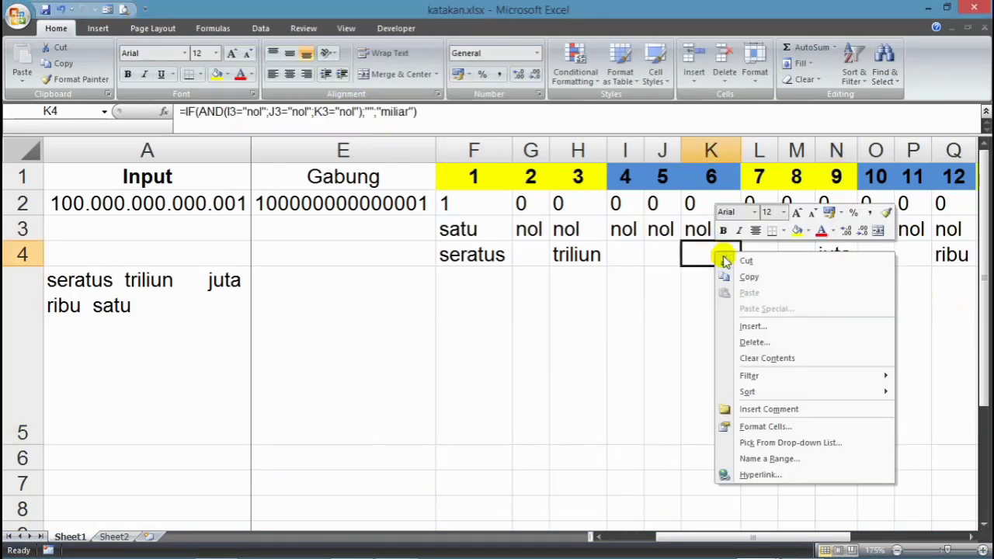
left_click(749, 278)
left_click(835, 255)
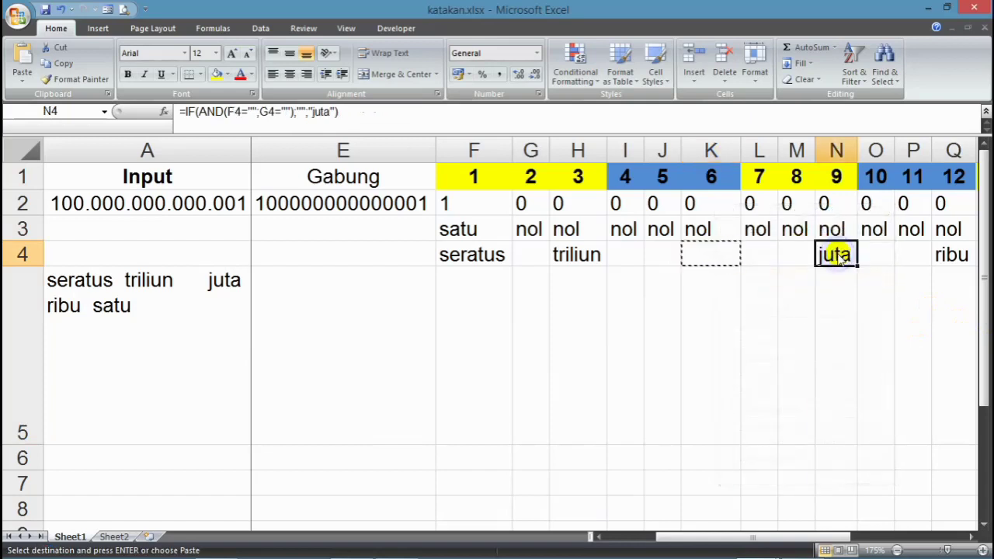
right_click(836, 255)
left_click(857, 310)
left_click(765, 243)
left_click(892, 405)
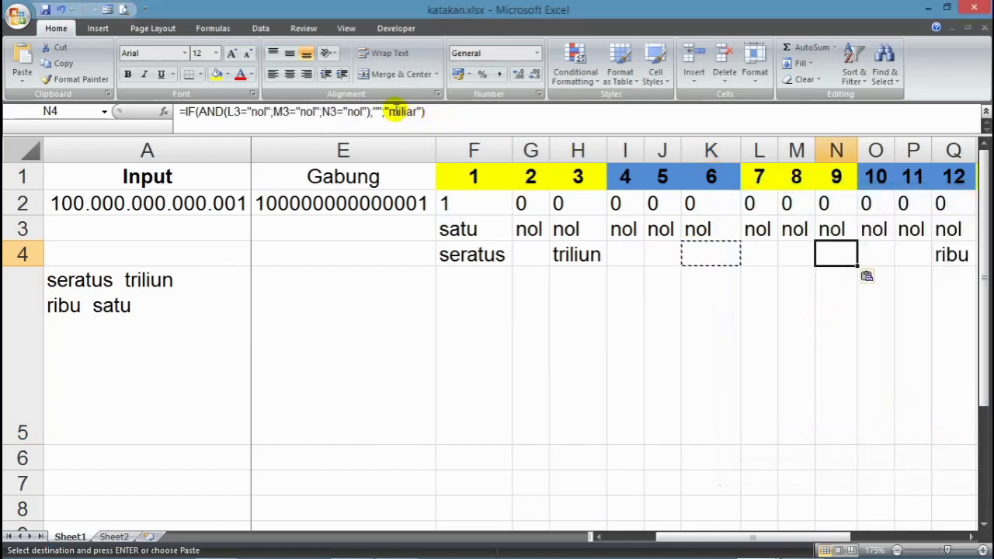
Step: Replace the value if false in N4's IF formula with "juta"
left_click(396, 111)
key("BackSpace")
key("BackSpace")
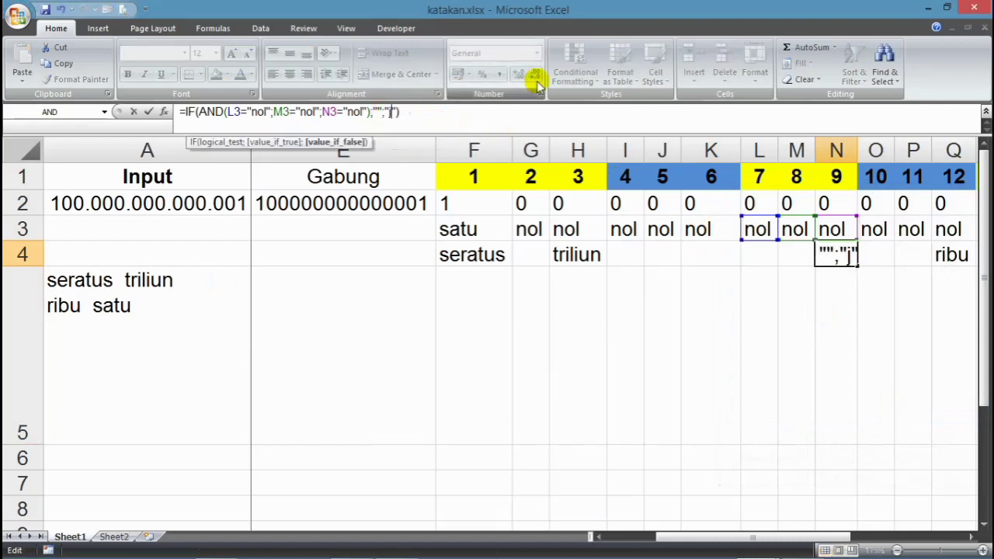
type("juta")
key("Return")
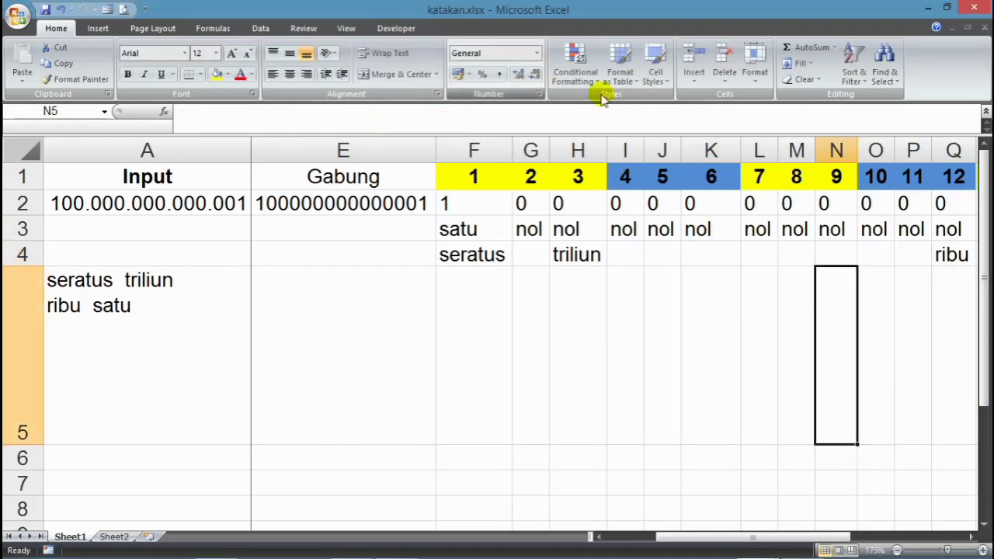
Step: Check the formula in Q4, then copy the condition AND(F3="nol";G3="nol";H3="nol") from H4's formula
left_click(971, 535)
left_click(972, 535)
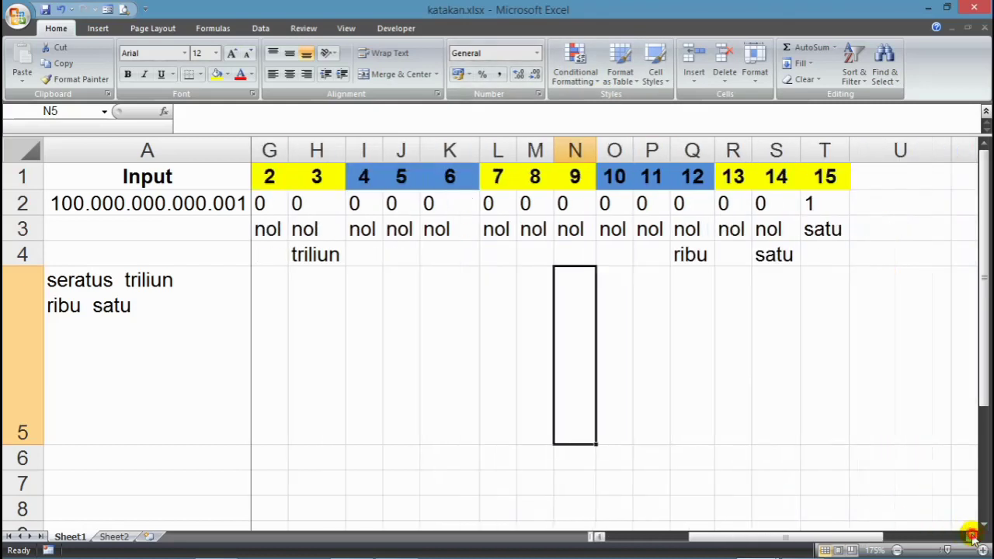
left_click(688, 255)
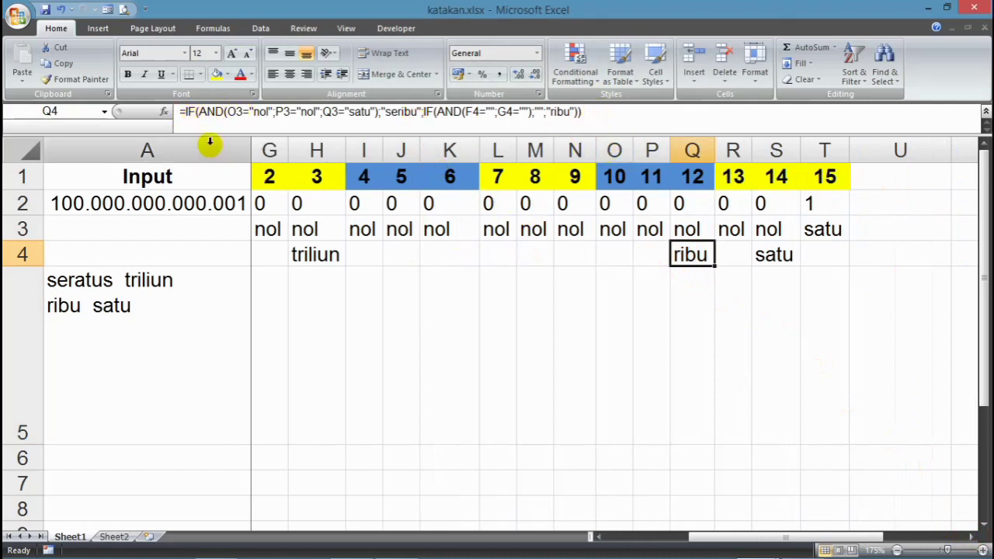
left_click(296, 252)
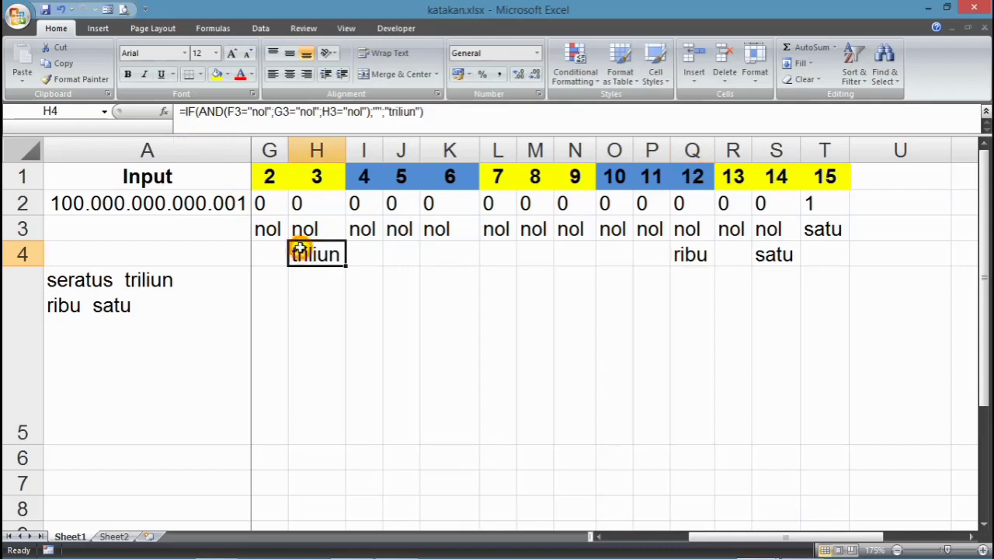
left_click_drag(199, 111, 352, 121)
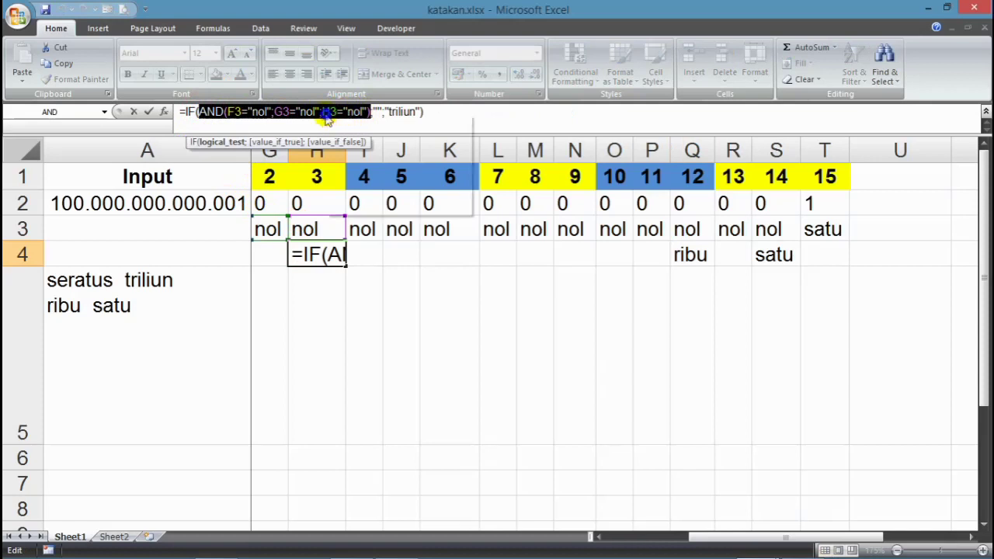
right_click(334, 116)
left_click(349, 137)
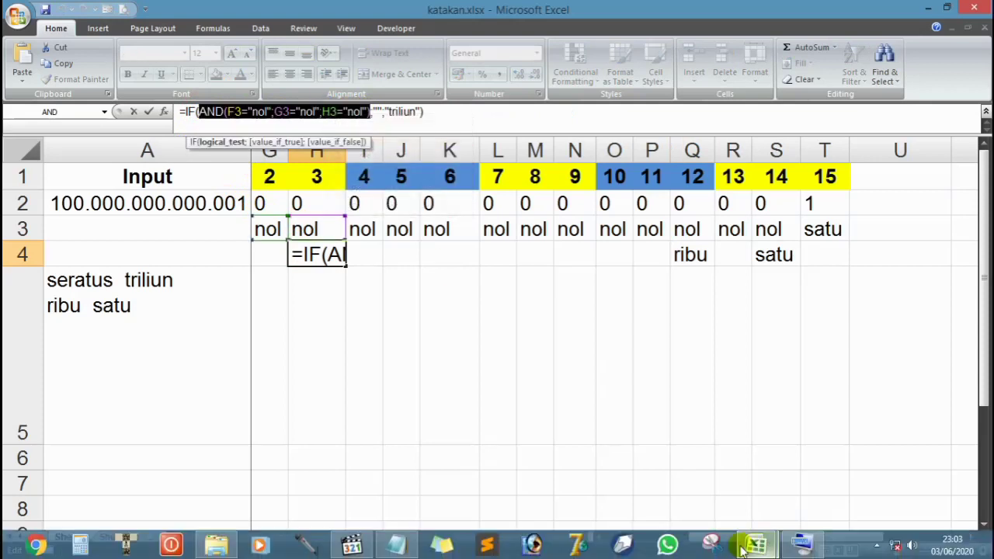
Step: Switch to Notepad, replace its text with the copied AND condition, then return to Excel and close the edit of H4
left_click(409, 544)
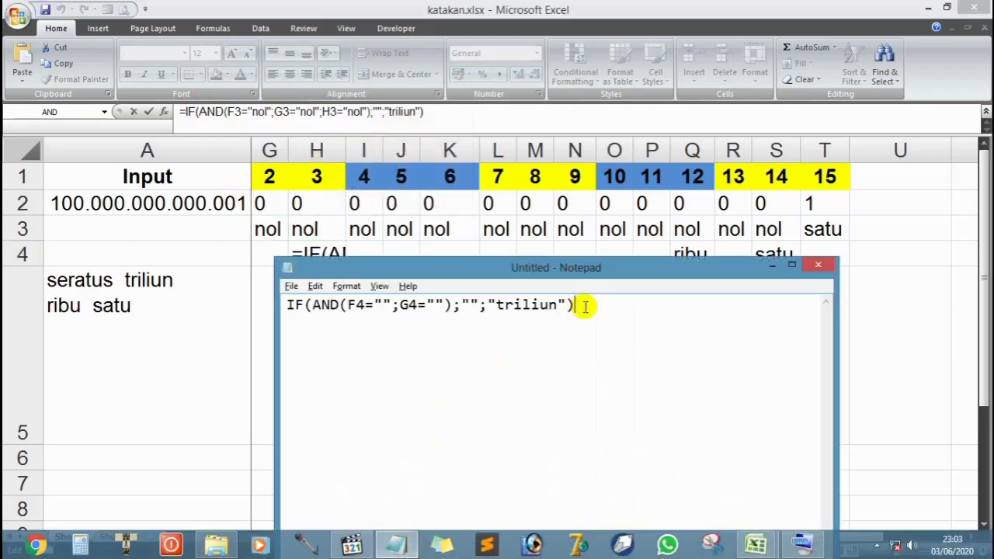
left_click_drag(597, 313, 261, 311)
right_click(401, 310)
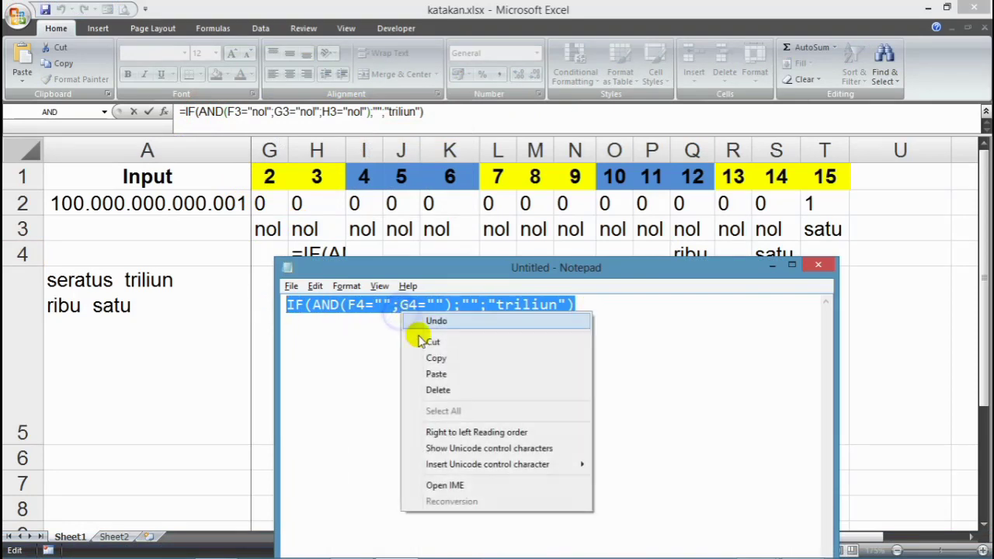
left_click(438, 372)
left_click(769, 266)
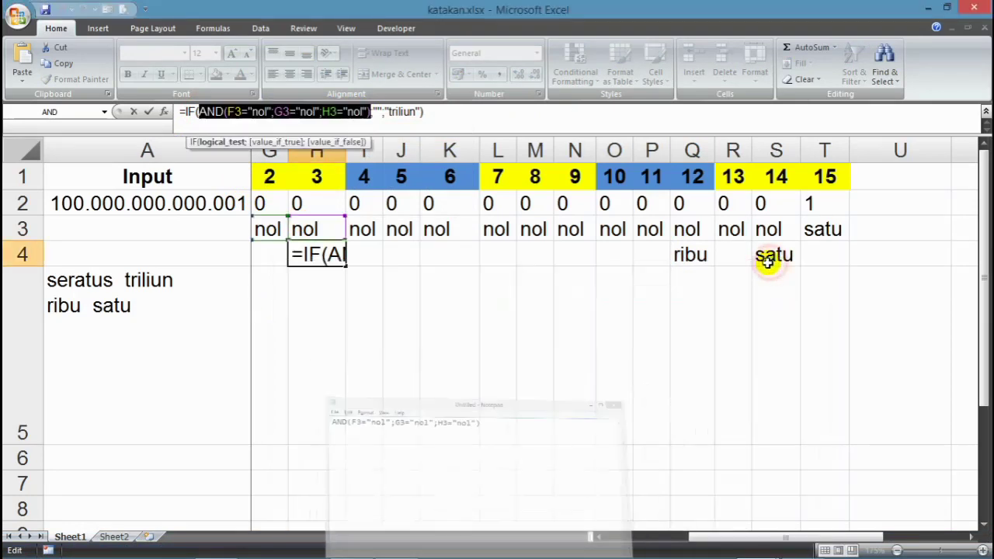
key("Return")
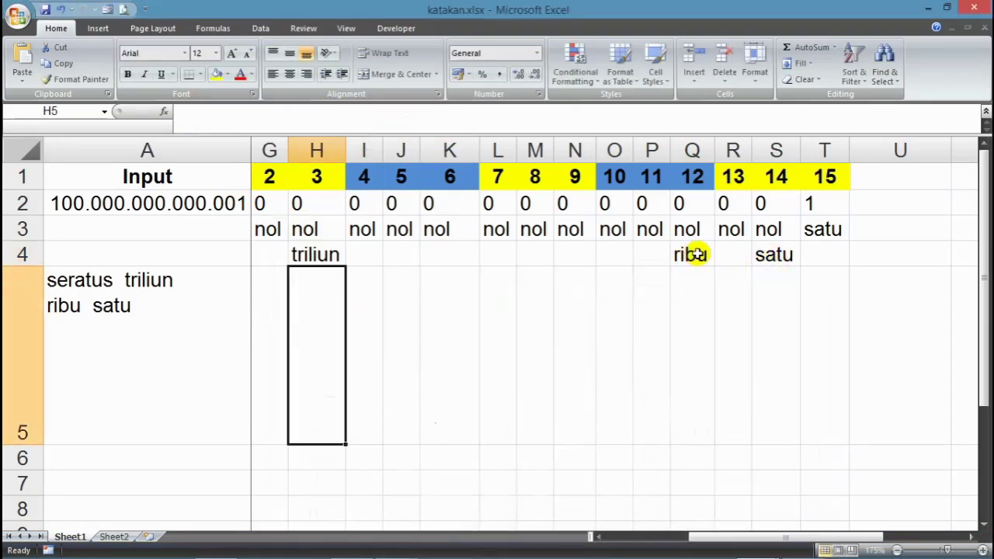
Step: Cut everything after the equals sign from the formula in Q4
left_click(689, 254)
left_click_drag(186, 113, 628, 122)
right_click(561, 115)
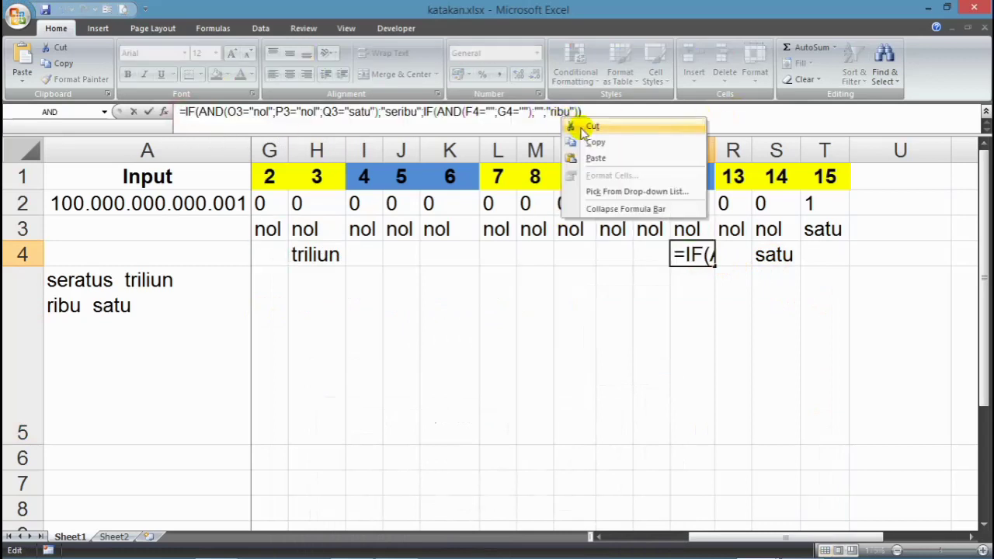
left_click(590, 128)
Step: Switch to Notepad, paste the cut IF formula below the AND condition, and return to Excel
mouse_move(663, 546)
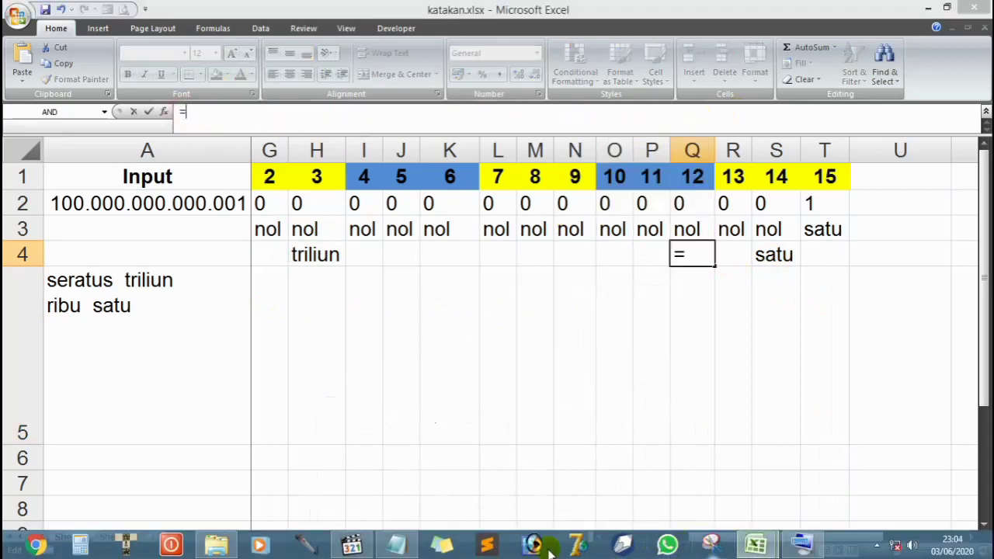
left_click(400, 546)
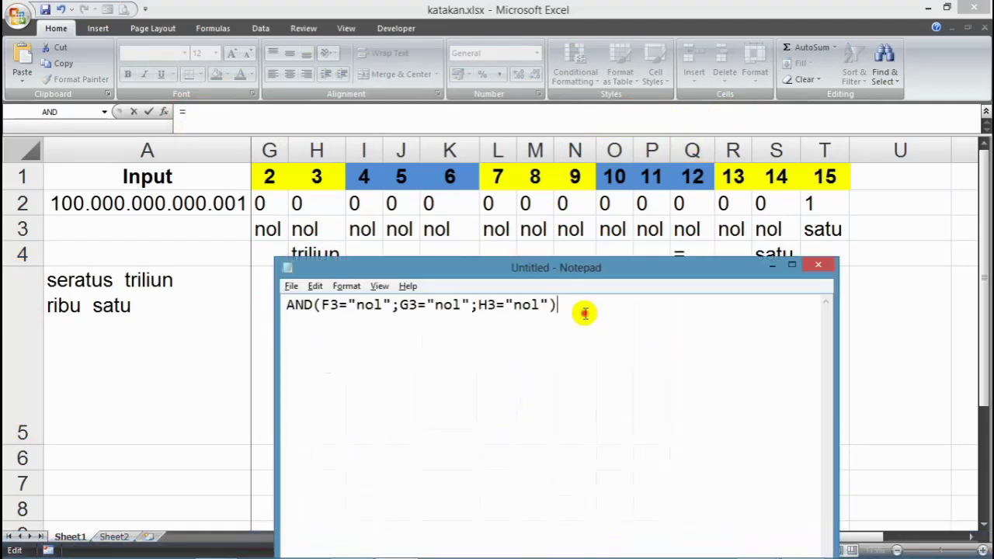
right_click(462, 387)
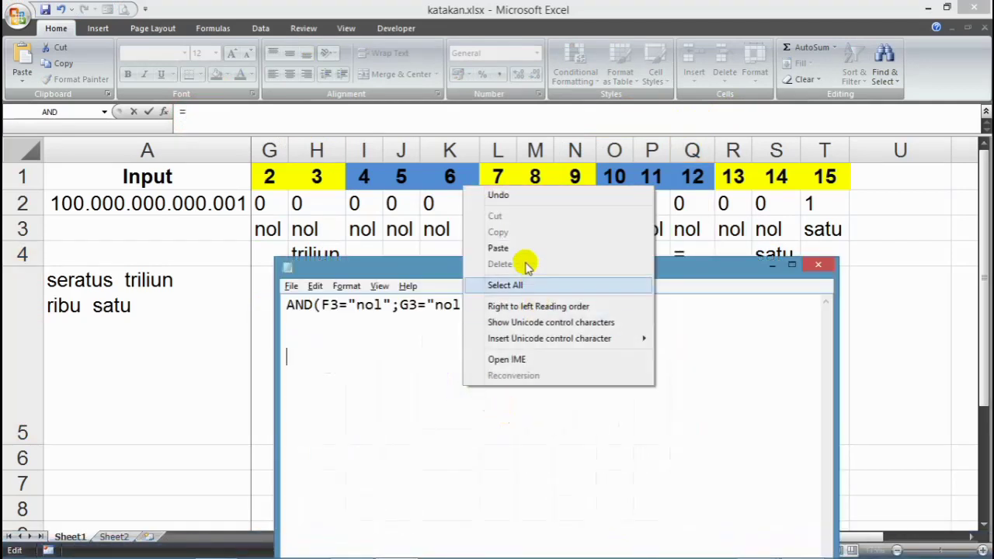
left_click(526, 251)
left_click(687, 224)
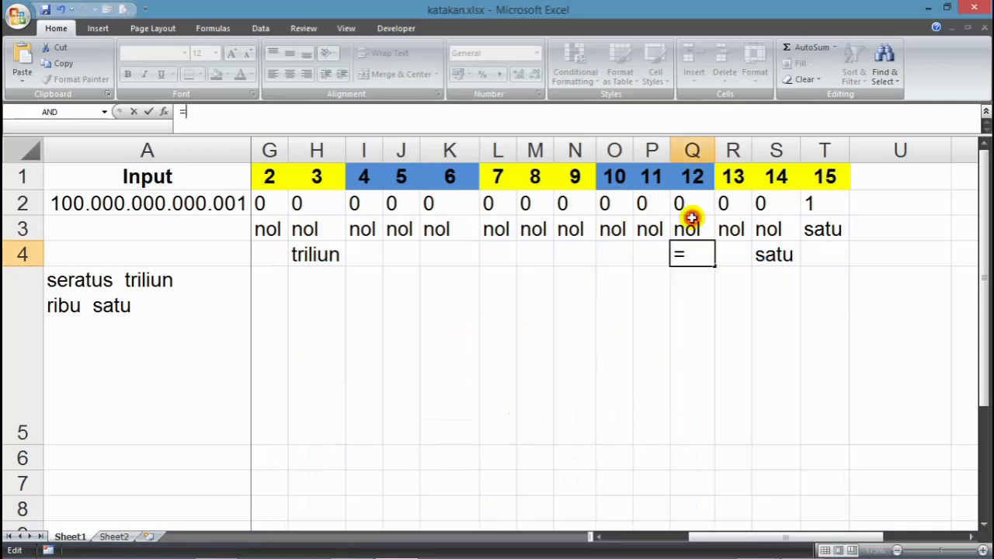
Step: Insert an IF function after the equals sign in Q4
left_click(698, 252)
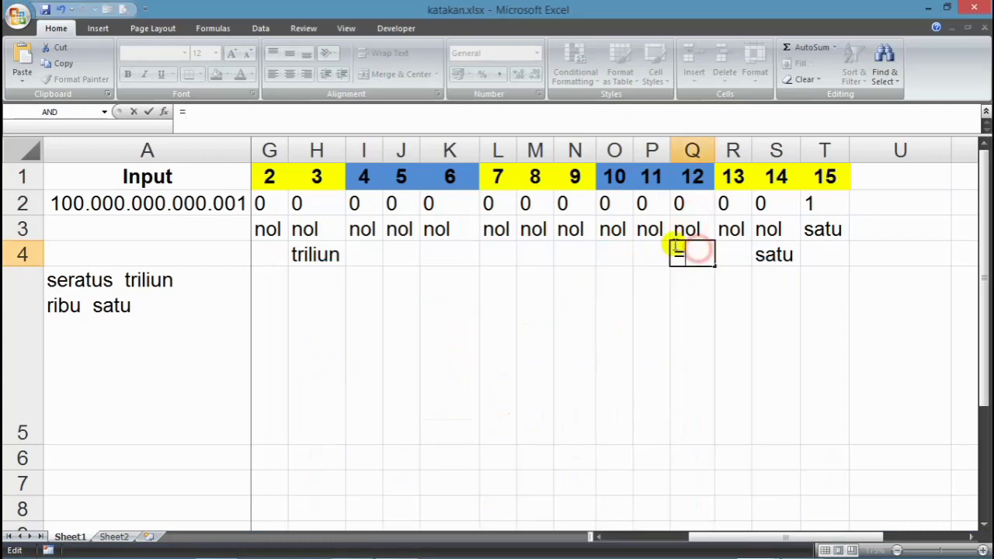
left_click(164, 112)
left_click(439, 390)
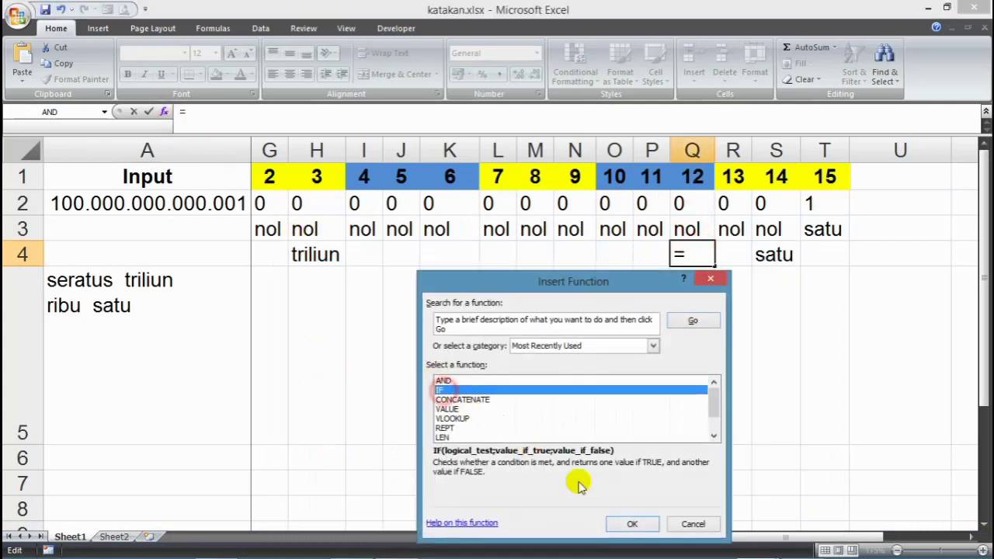
left_click(633, 520)
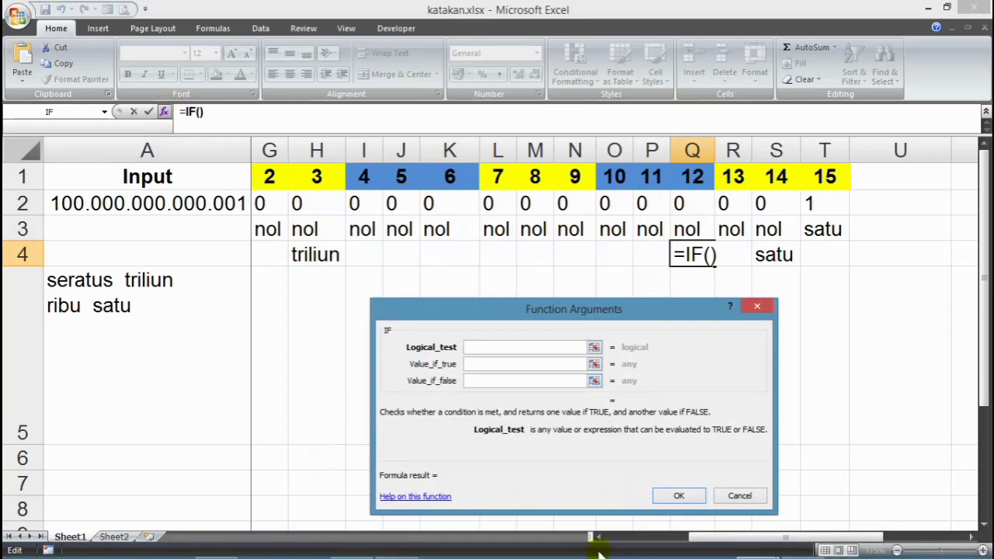
Step: Switch to Notepad and copy the condition AND(F3="nol";G3="nol";H3="nol")
mouse_move(621, 543)
left_click(440, 542)
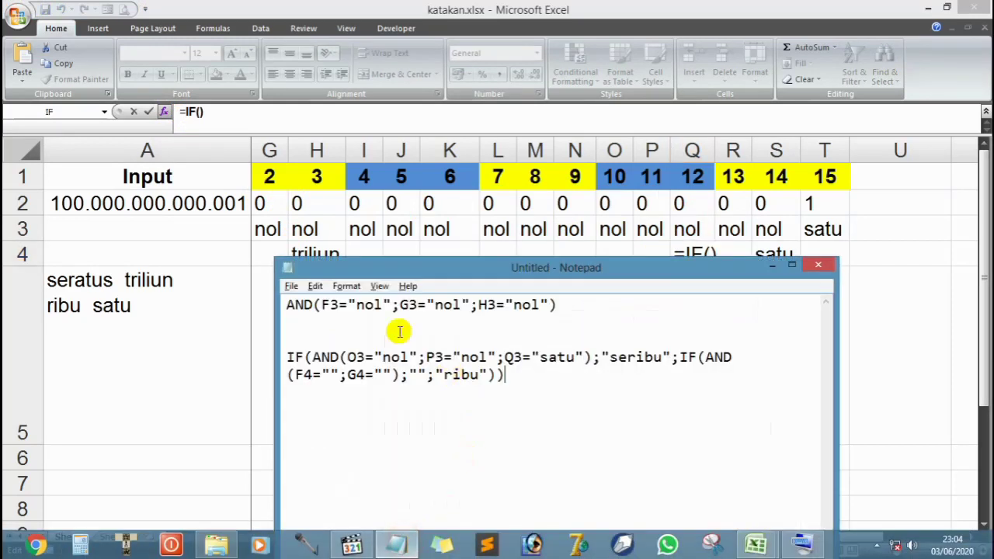
left_click(287, 305)
left_click_drag(338, 305, 628, 308)
right_click(484, 309)
left_click(534, 358)
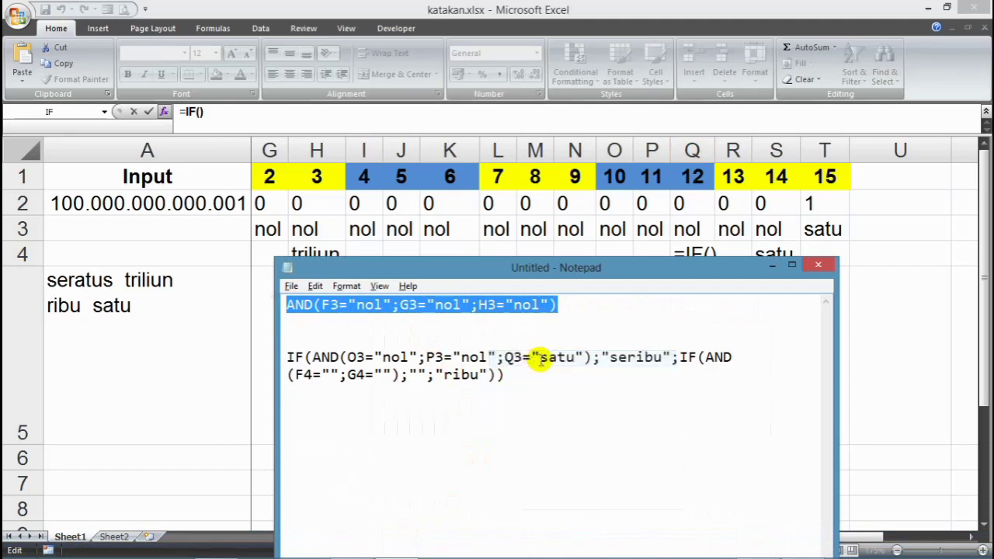
Step: Return to the katakan.xlsx workbook in Excel and paste the AND condition as the IF function's logical test
mouse_move(687, 553)
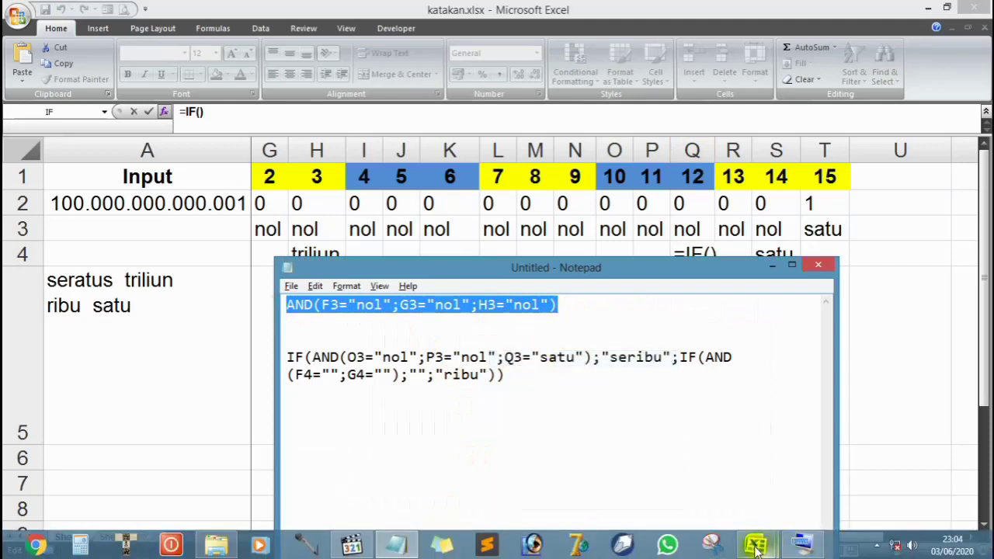
mouse_move(755, 547)
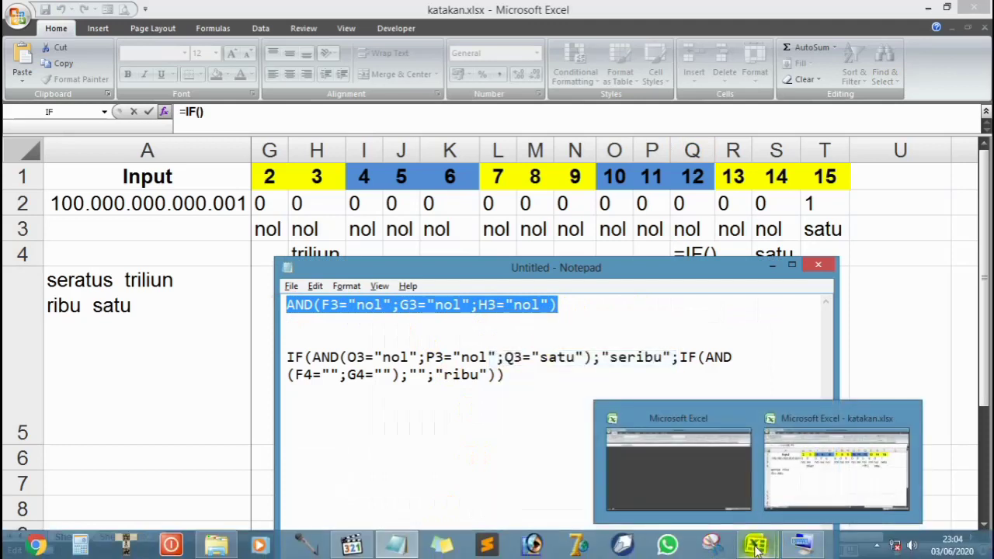
left_click(755, 549)
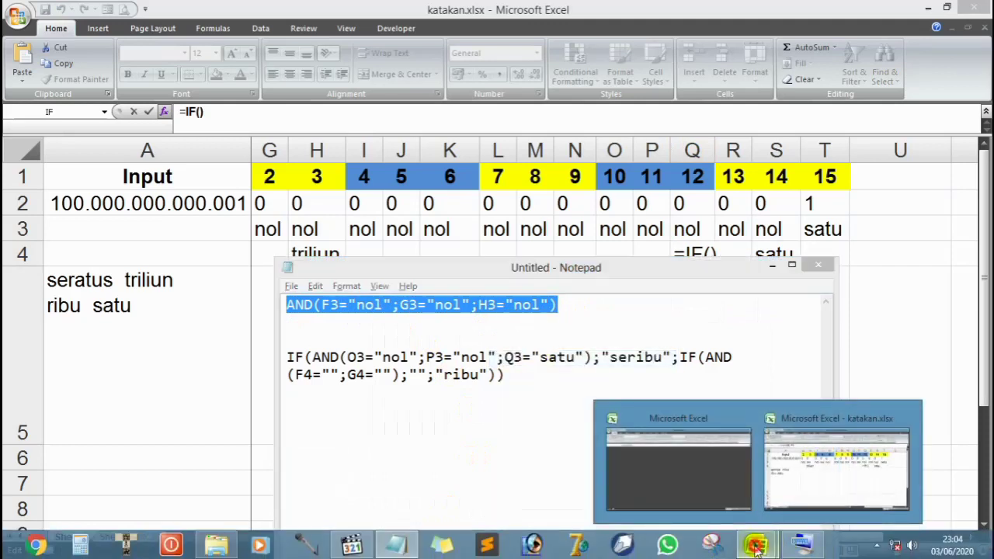
left_click(792, 422)
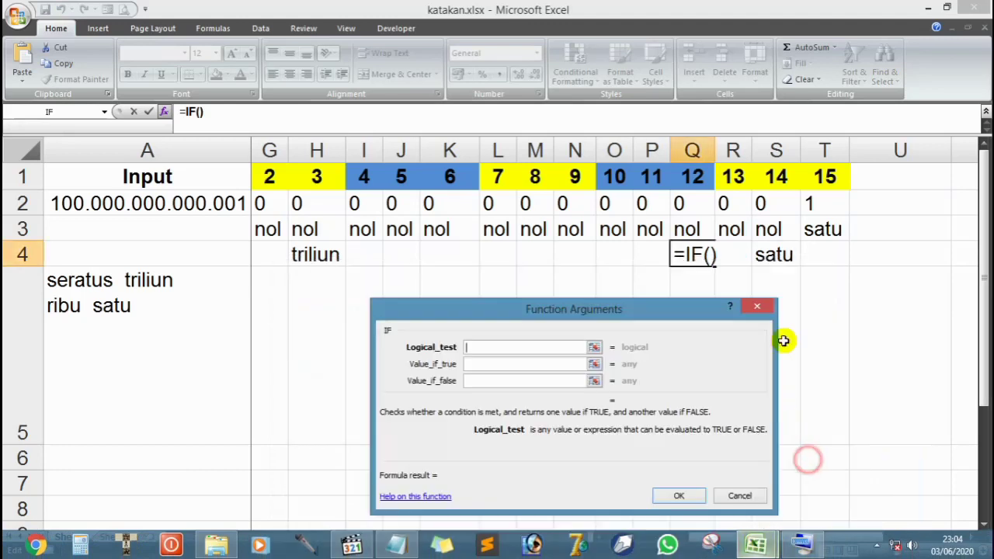
right_click(543, 349)
left_click(573, 390)
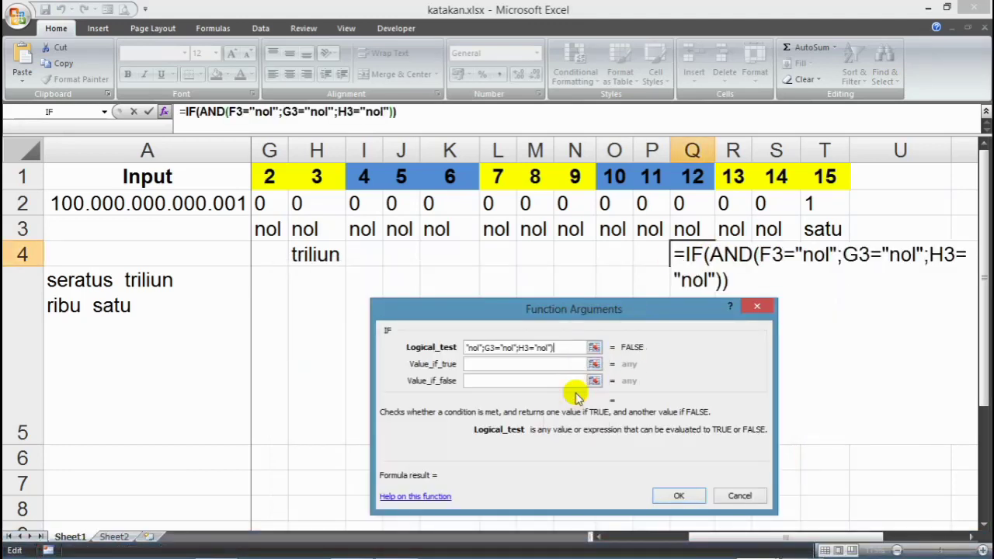
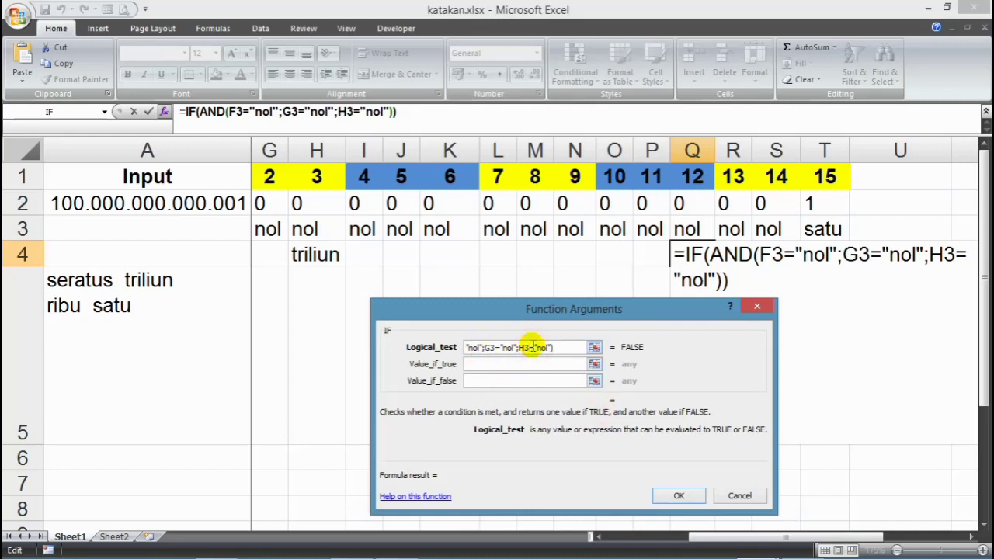
Step: Change the three cell references in the logical test to O3, P3 and Q3
key("Left")
key("Left")
key("Left")
key("Left")
key("Left")
key("Left")
key("Left")
key("Left")
key("Left")
key("End")
key("Home")
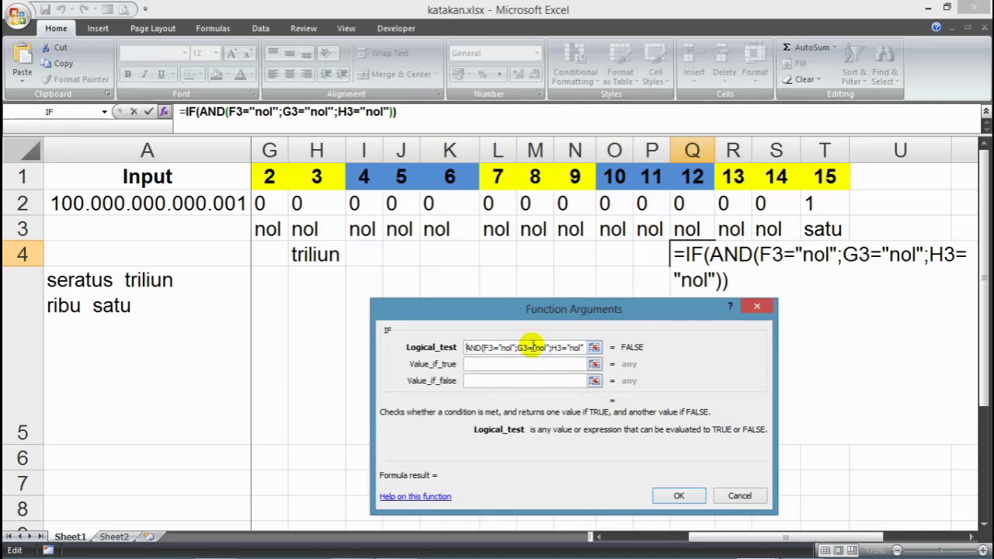
key("End")
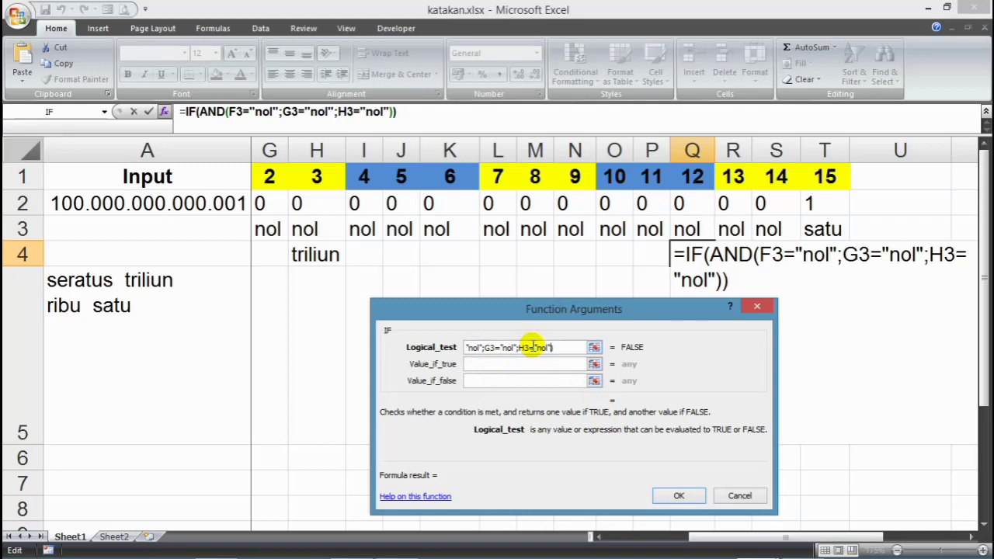
key("Home")
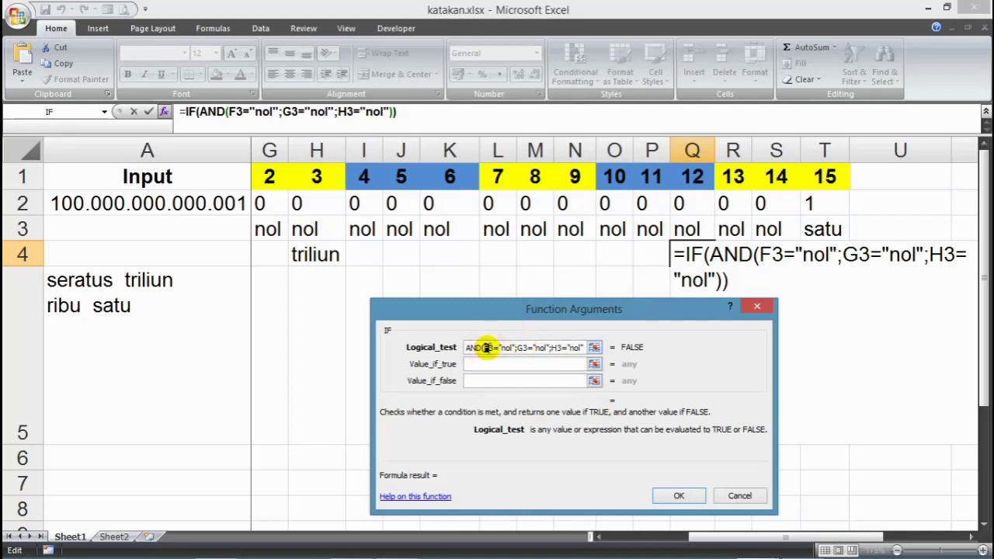
type("o")
key("BackSpace")
type("O")
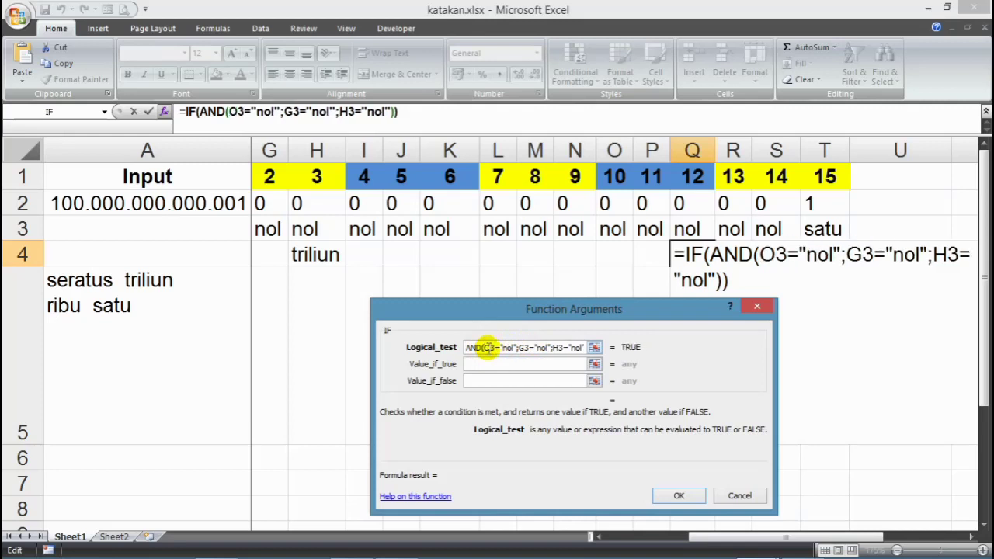
left_click_drag(525, 348, 521, 348)
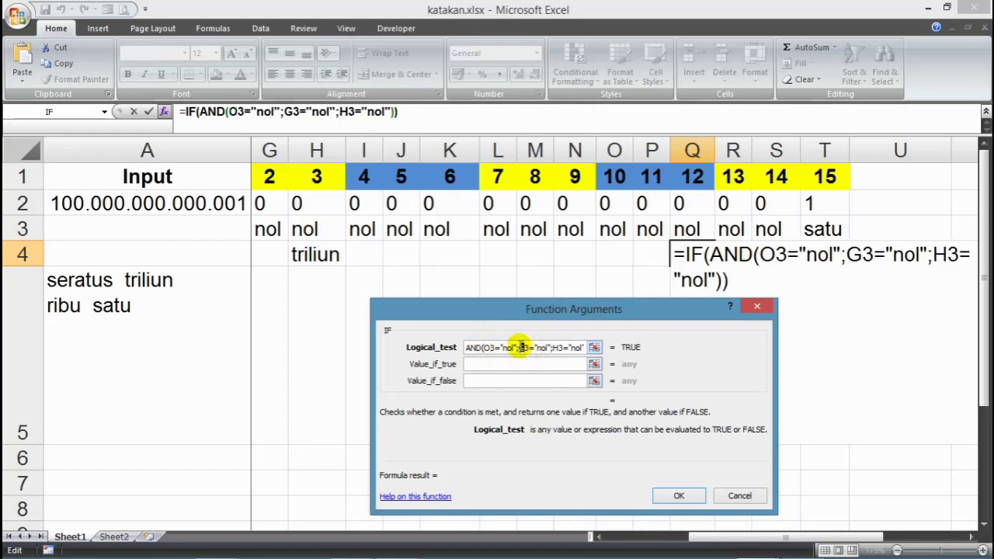
type("P")
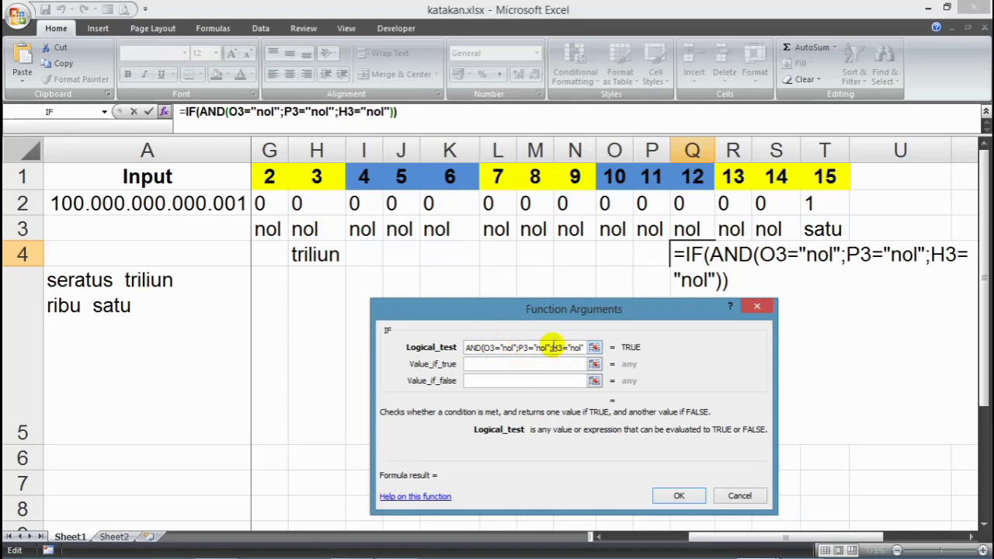
left_click_drag(558, 347, 553, 348)
type("Q")
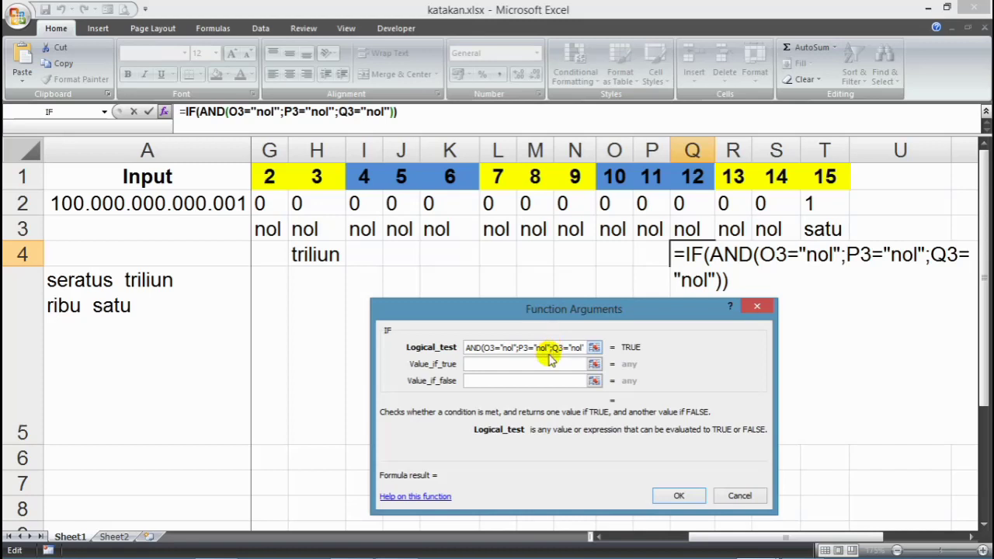
Step: Set the value if true to "", then switch to Notepad and copy the stored IF formula containing "seribu" and "ribu"
left_click(546, 363)
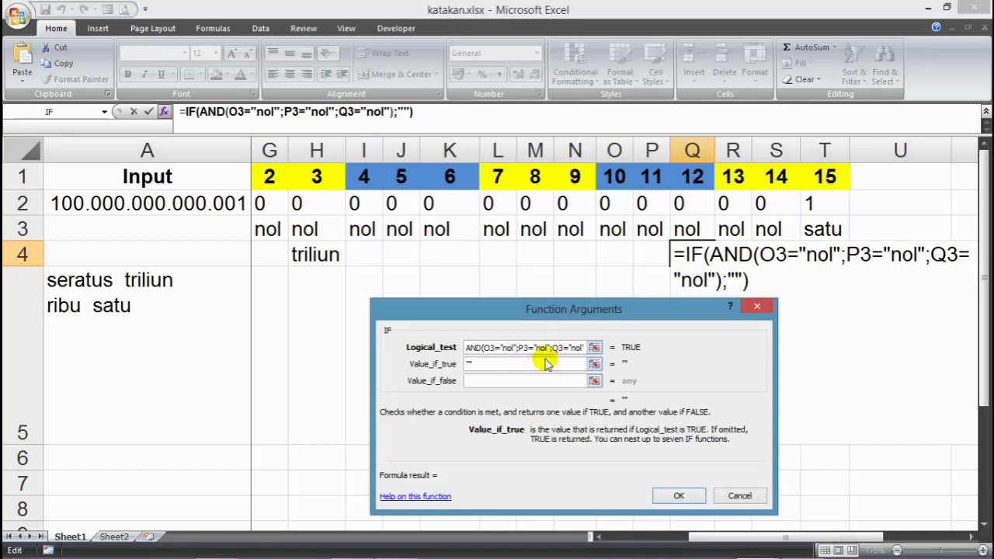
key("alt+Tab")
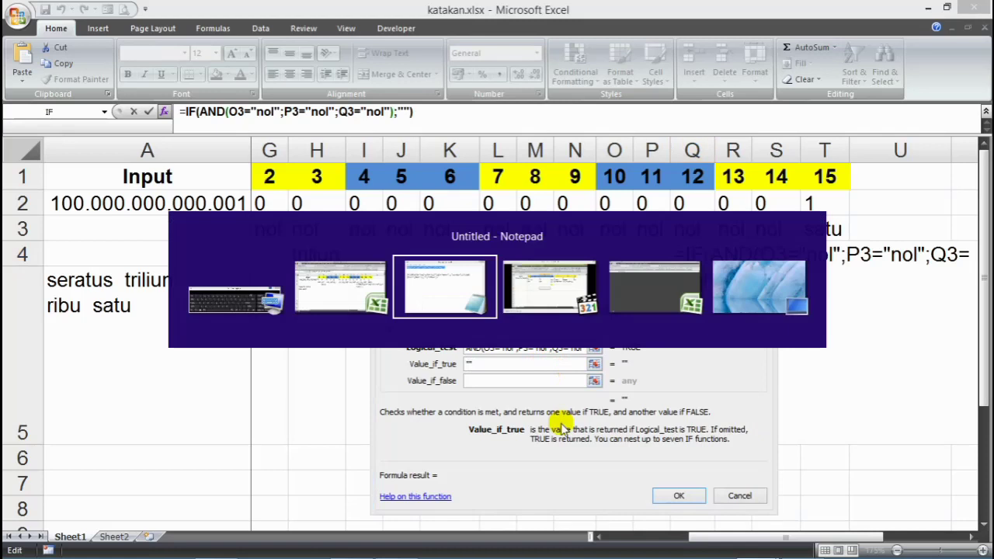
left_click_drag(505, 376, 268, 354)
key("ctrl+c")
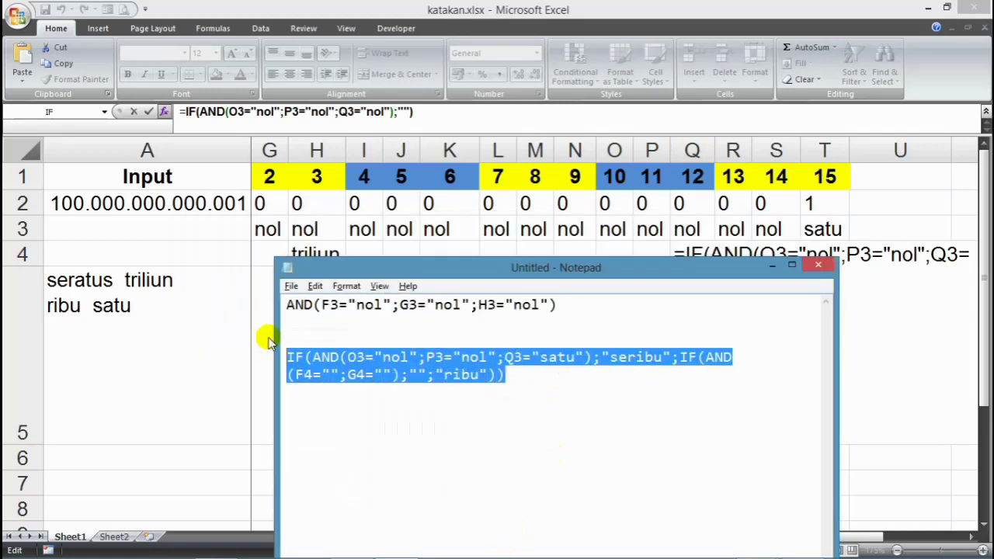
Step: Return to Excel, paste the copied IF formula as the value if false, and apply the formula to Q4
key("alt+Tab")
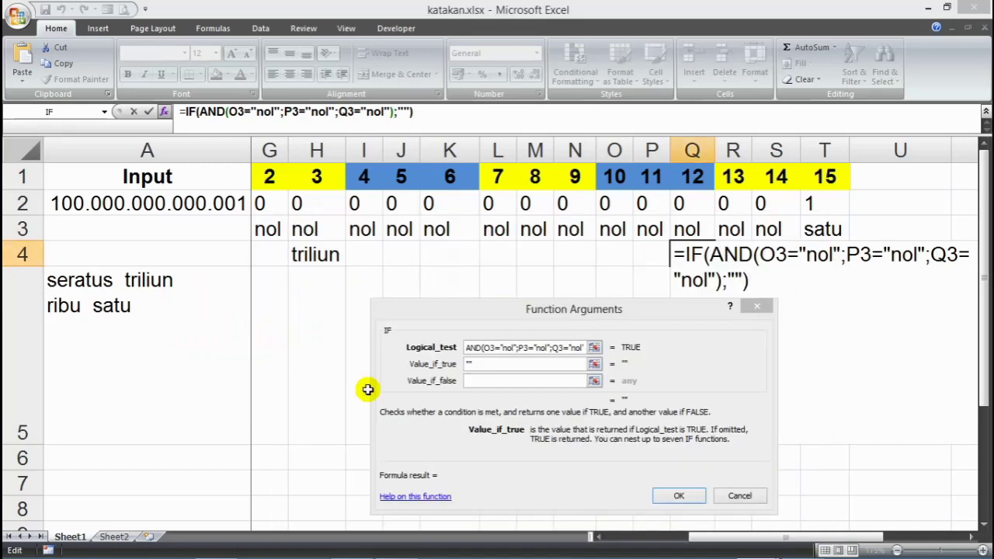
left_click(496, 380)
right_click(496, 380)
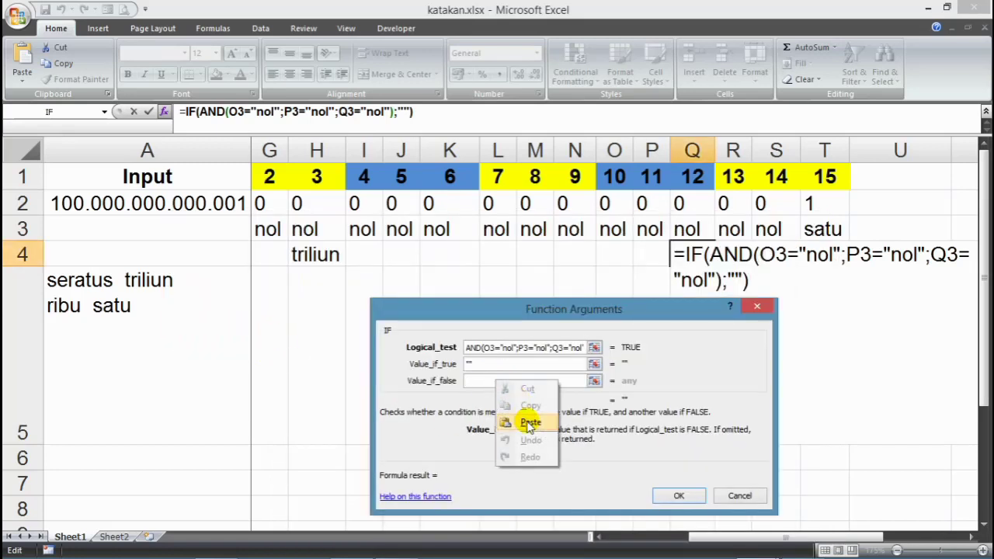
left_click(528, 415)
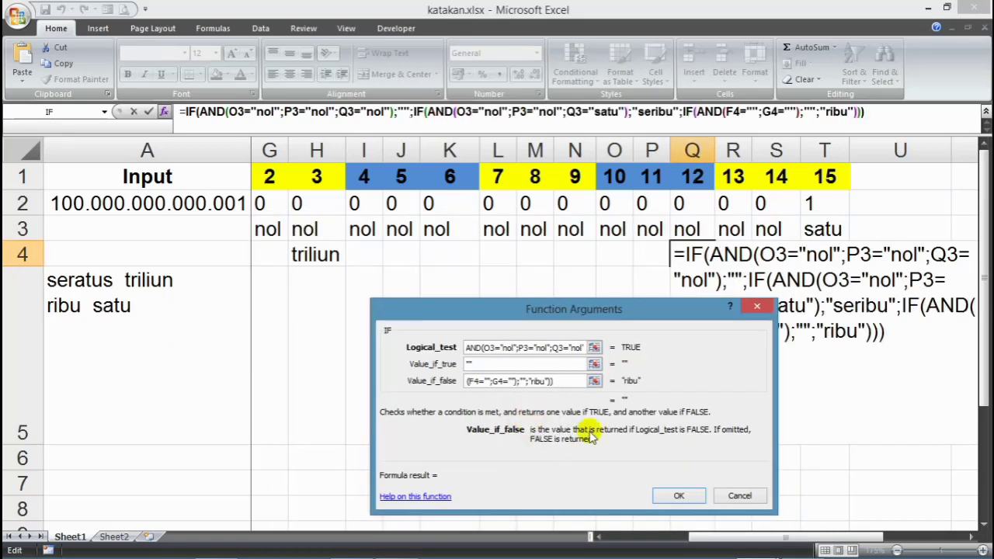
left_click(686, 494)
Step: Check the digit words in O3:Q3, R3 and T3, their row 4 cells, and the joined text in A5
left_click_drag(687, 228, 612, 225)
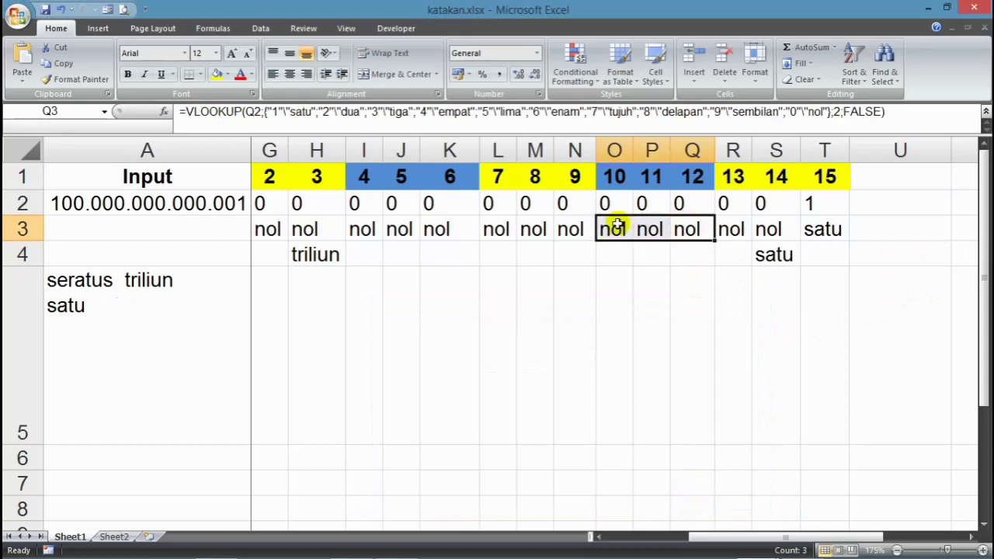
left_click(694, 263)
left_click(739, 229)
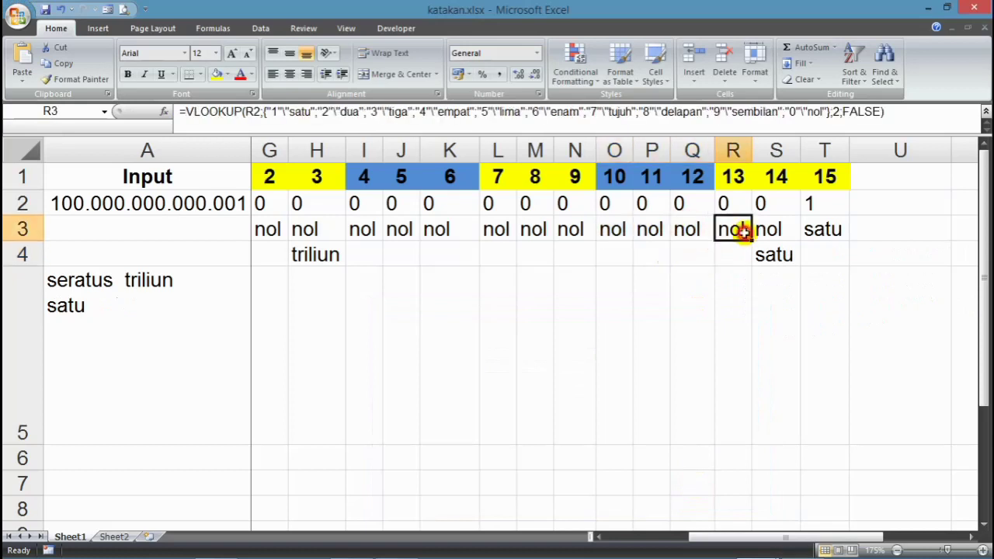
left_click(770, 252)
left_click(819, 227)
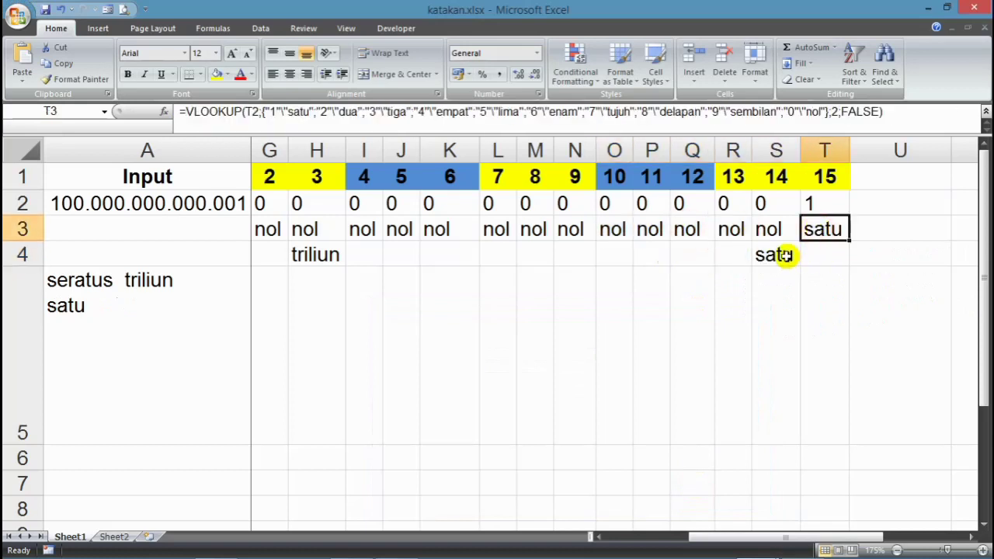
left_click(820, 254)
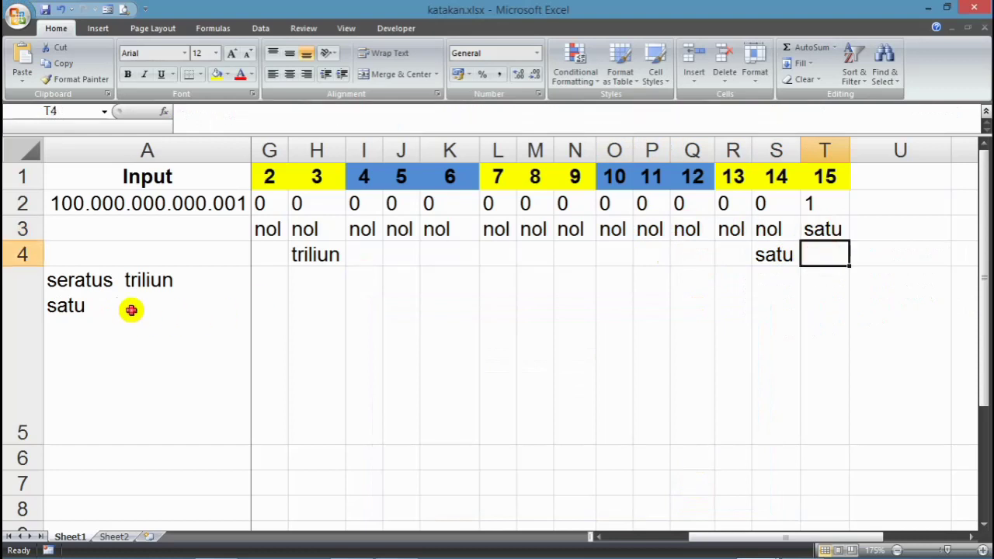
left_click(132, 313)
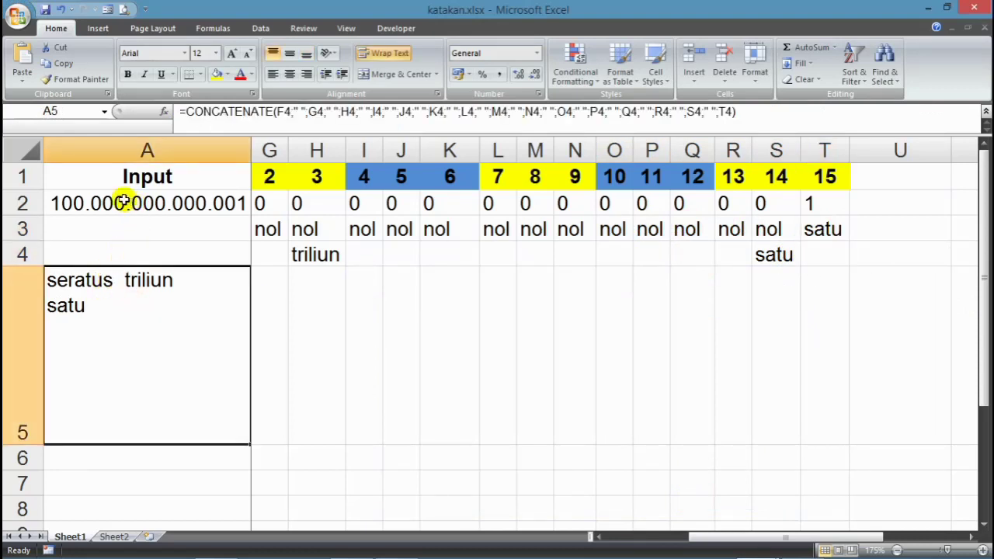
left_click(92, 200)
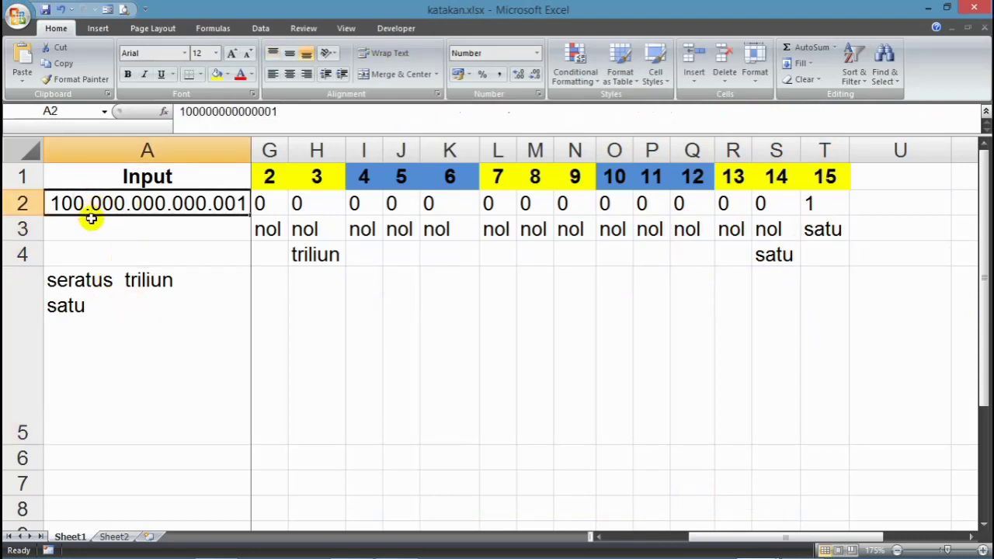
double_click(87, 201)
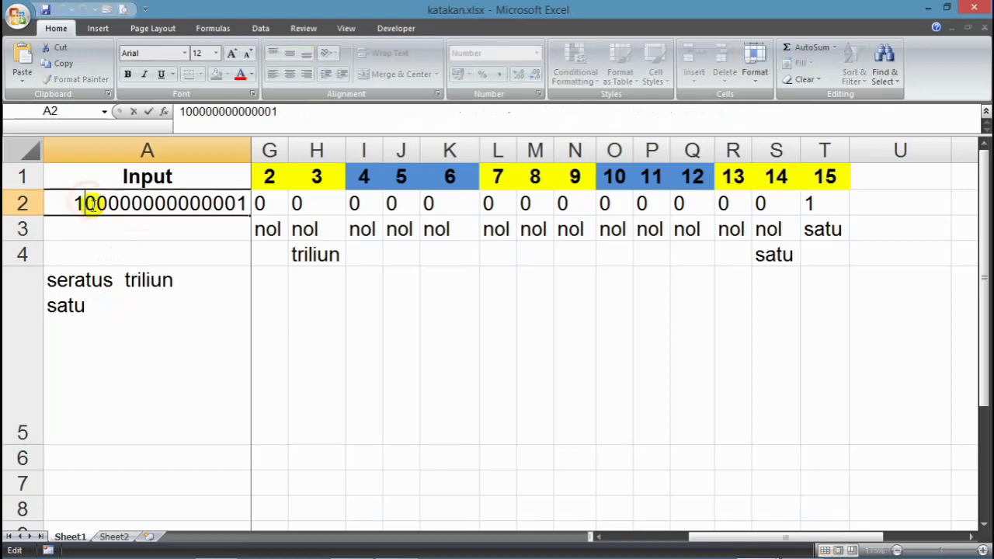
left_click_drag(105, 204, 70, 203)
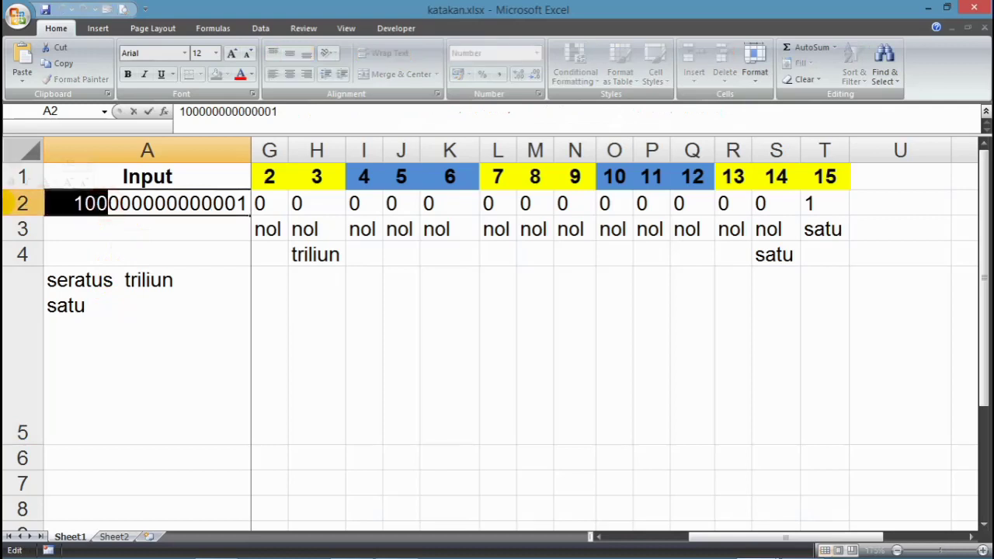
key("Delete")
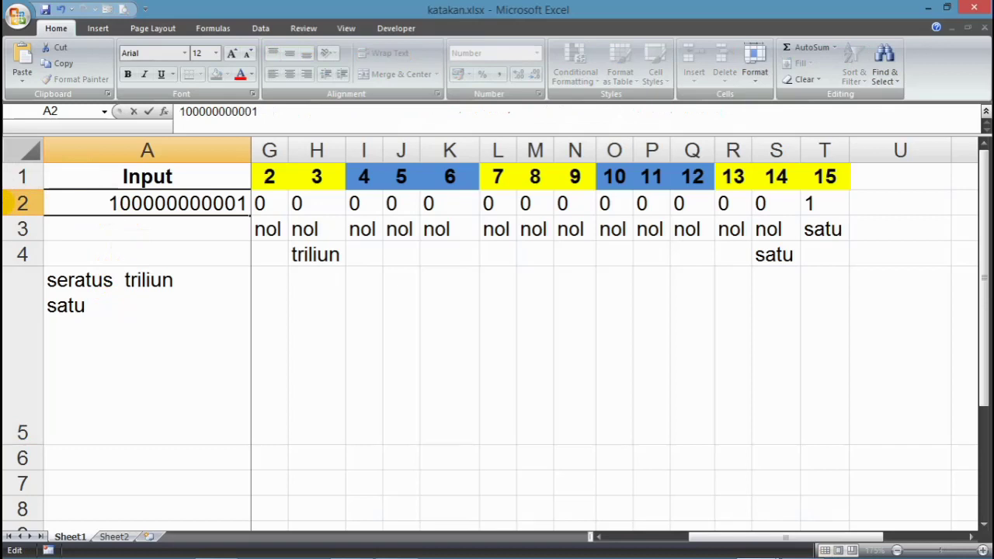
type("1")
key("Return")
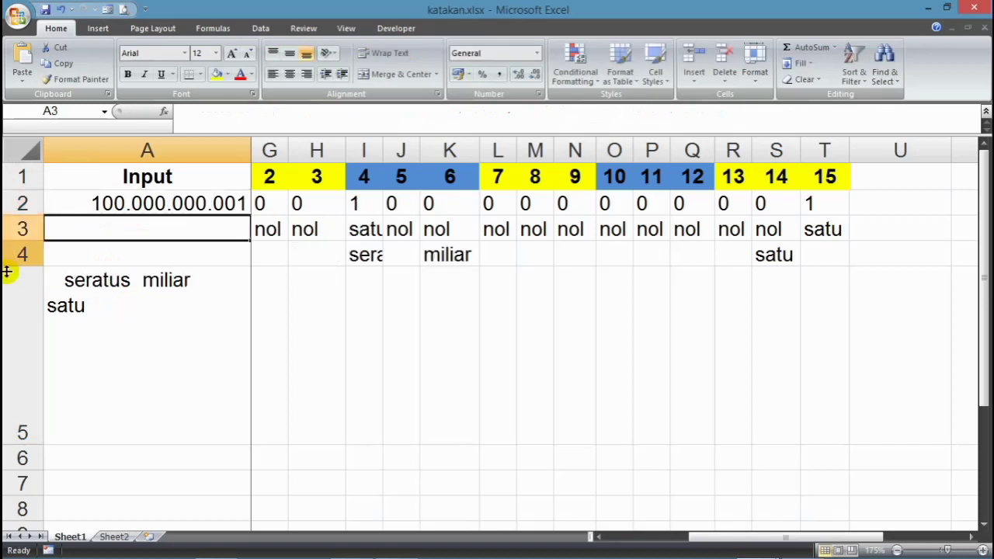
Step: Autofit the widths of all columns in the sheet to their contents
left_click(67, 281)
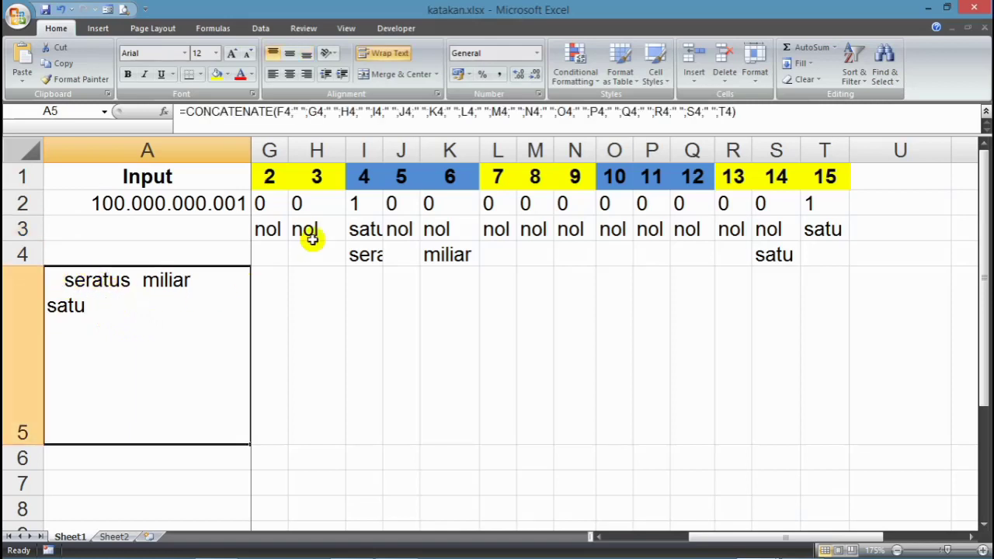
left_click(25, 151)
left_click(251, 150)
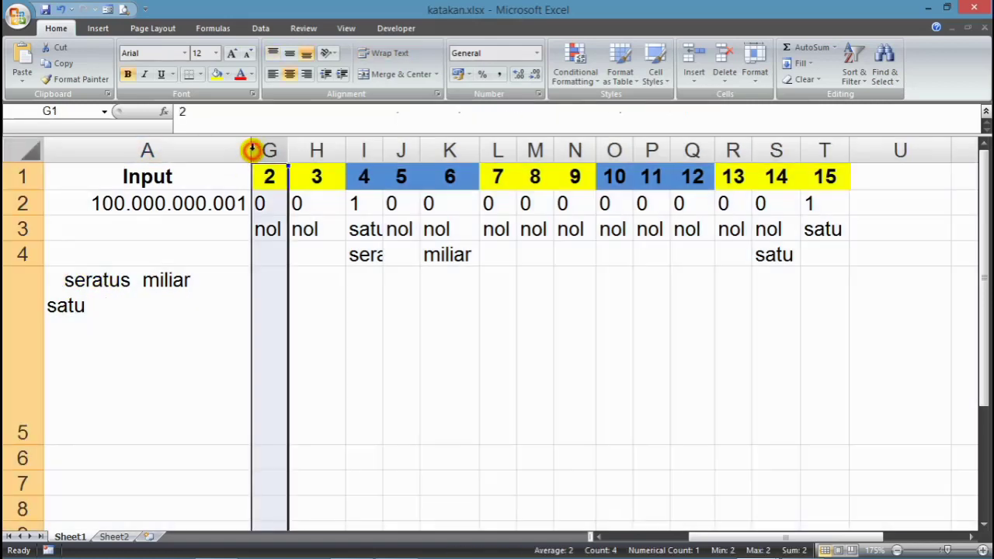
left_click(31, 153)
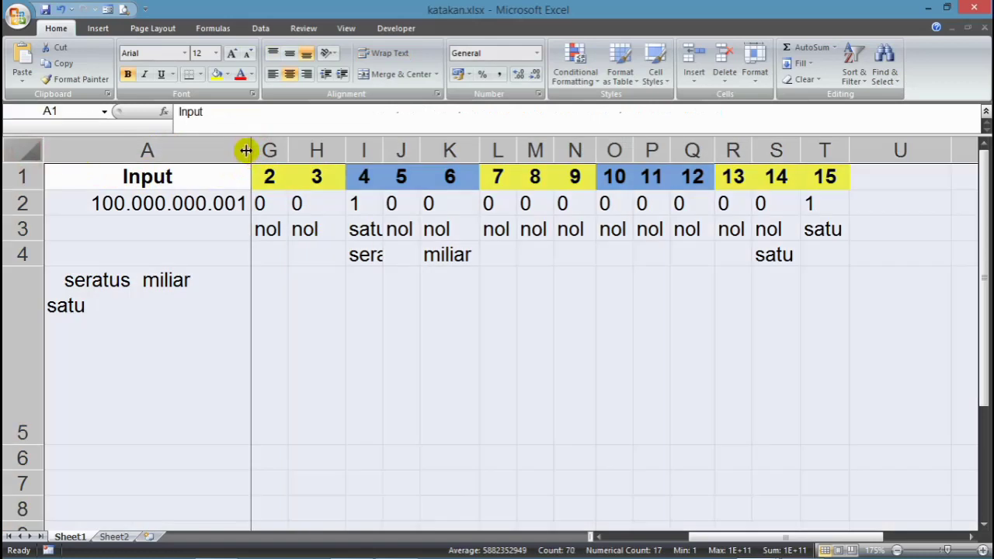
double_click(250, 150)
Step: Copy the joined text cell A5 and open a blank document in Microsoft Word
left_click(173, 295)
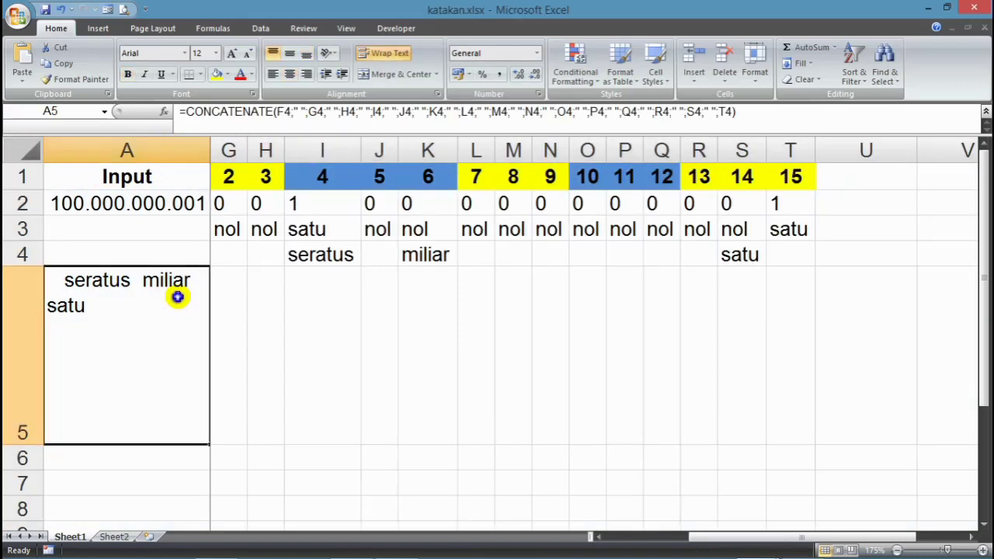
right_click(177, 298)
left_click(230, 329)
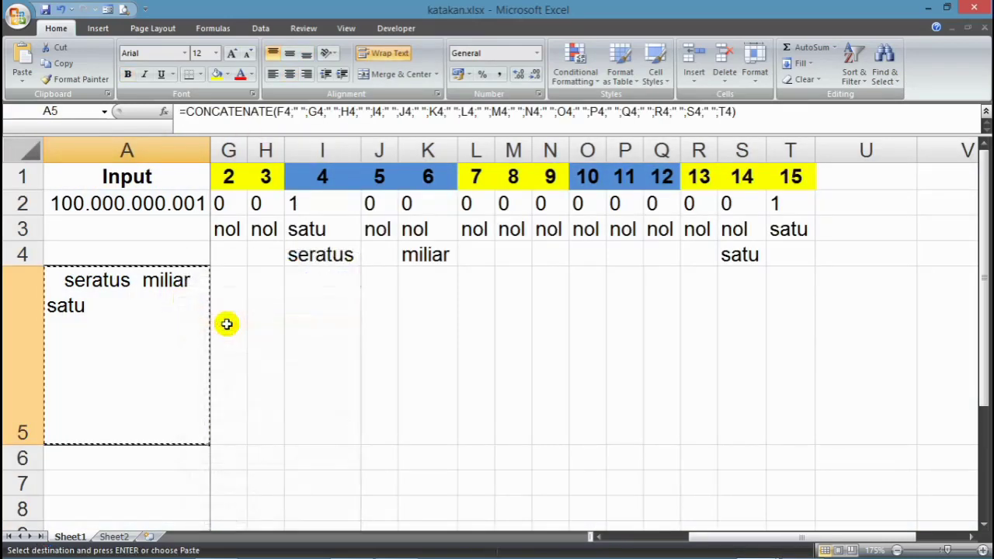
left_click(9, 551)
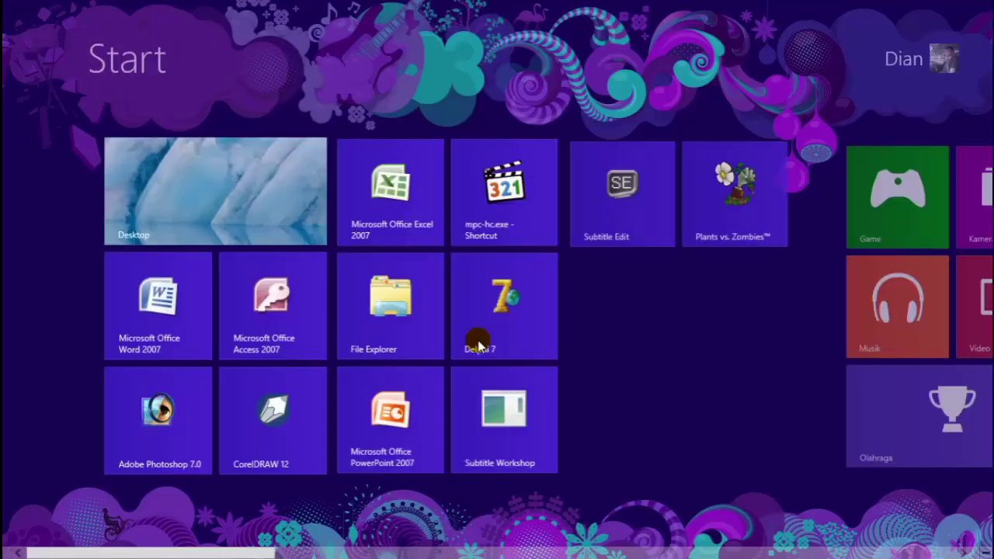
left_click(147, 309)
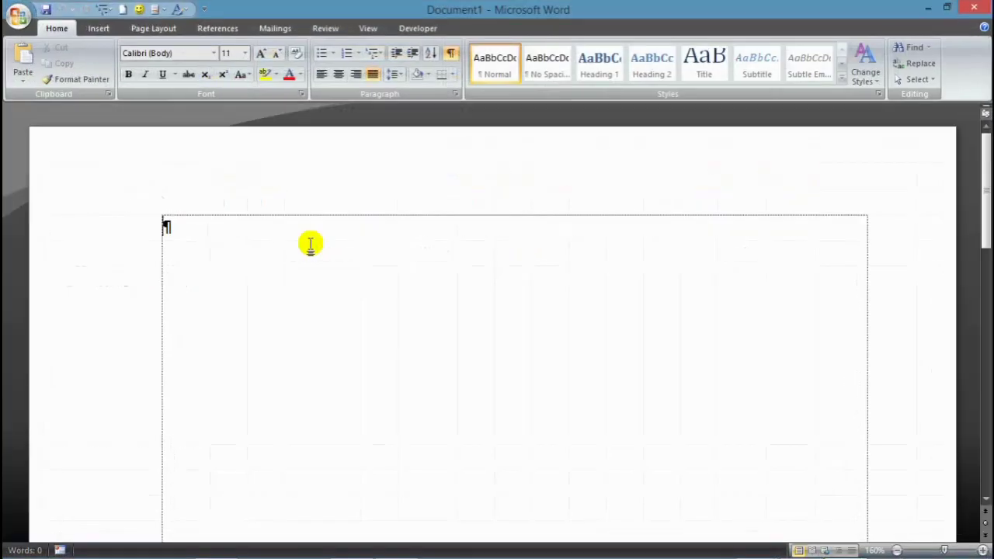
Step: Hide the formatting marks and paste the copied A5 text into the blank Word document
right_click(310, 245)
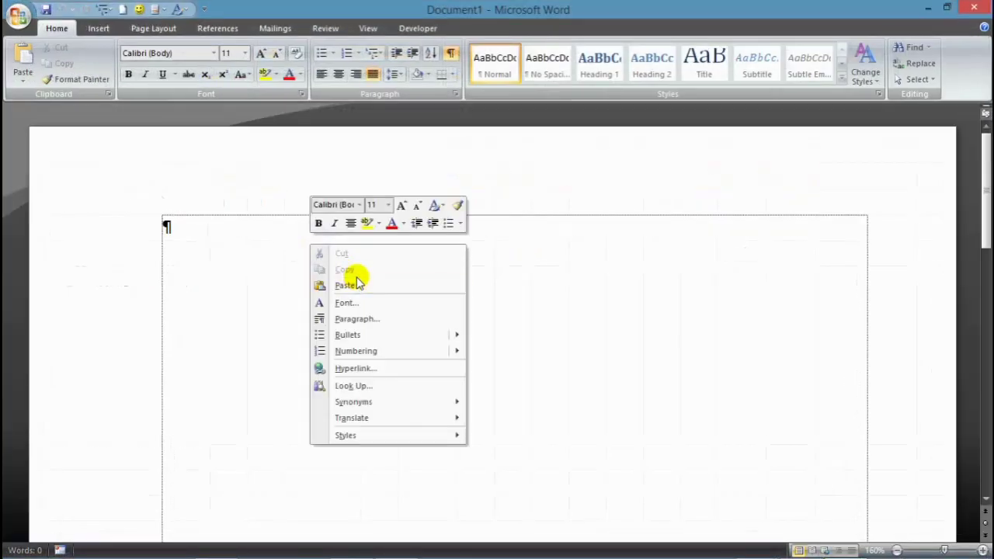
left_click(445, 53)
left_click(447, 52)
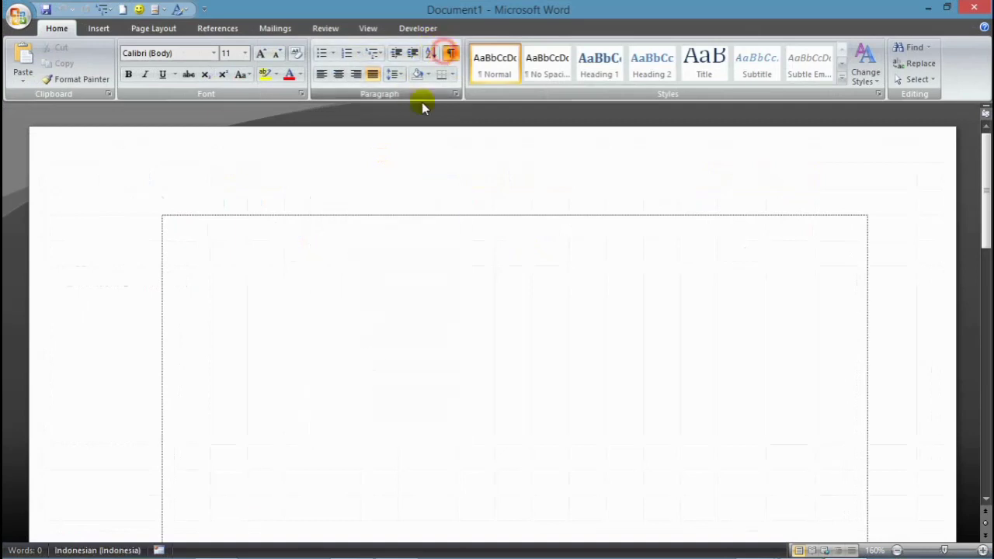
right_click(346, 219)
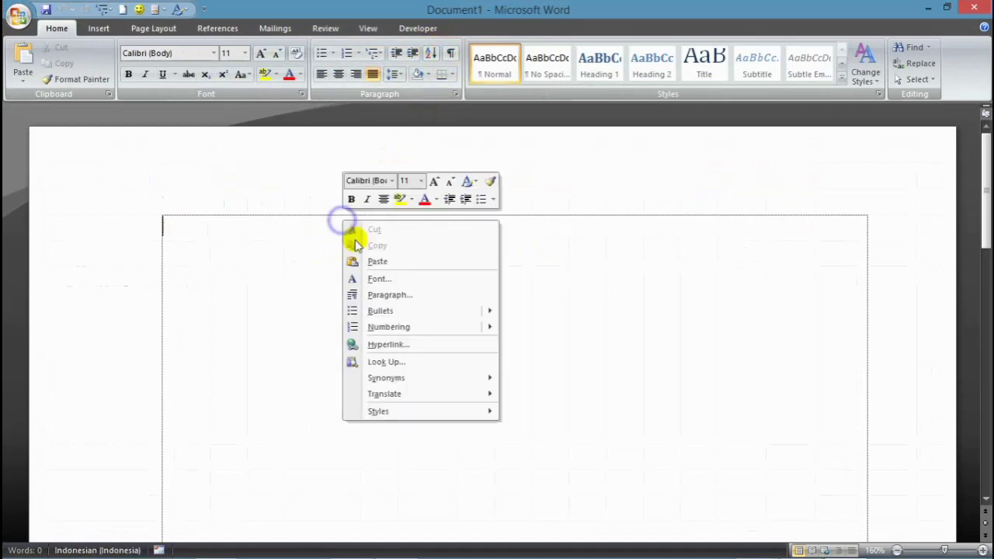
left_click(384, 261)
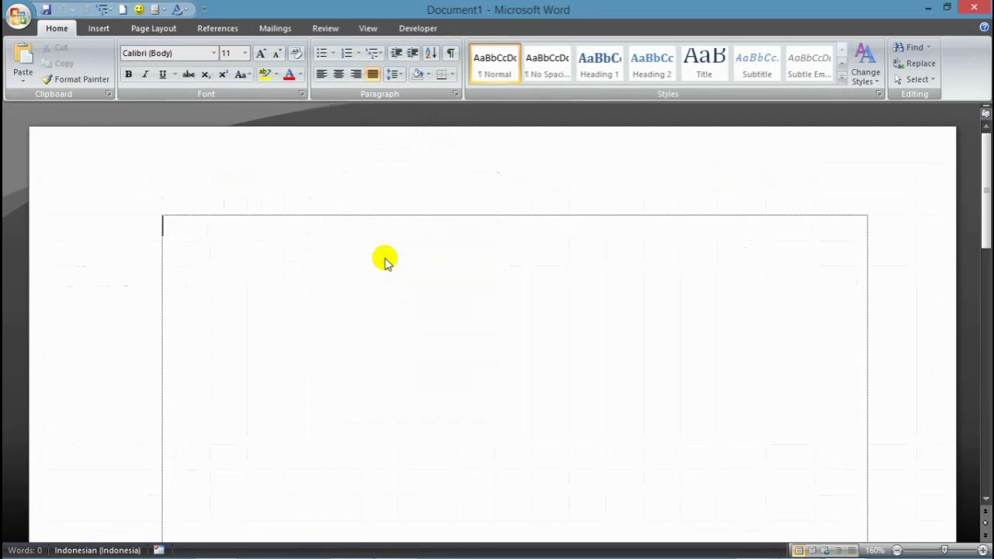
Step: Show the formatting marks and examine the spaces before "seratus" and between "miliar" and "satu"
left_click(450, 56)
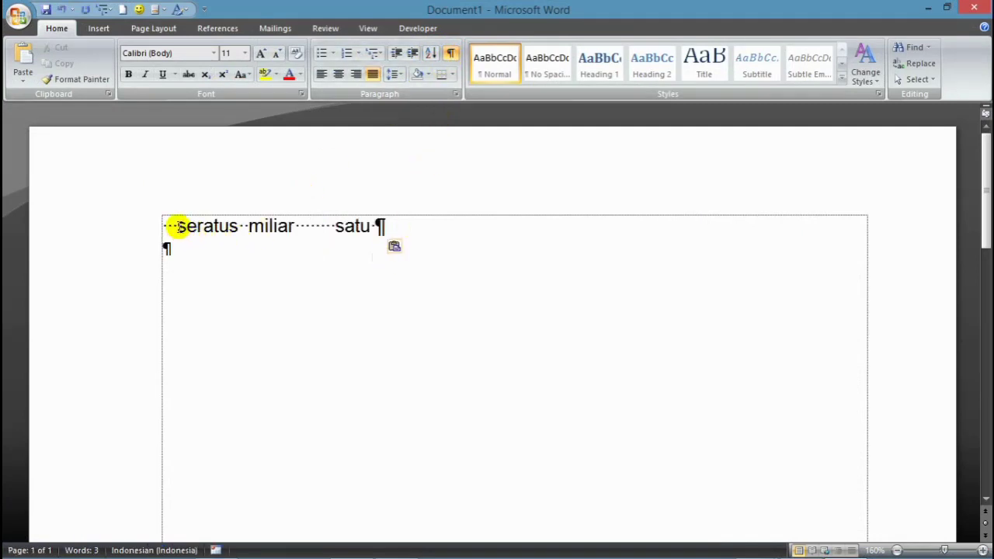
left_click_drag(178, 226, 172, 226)
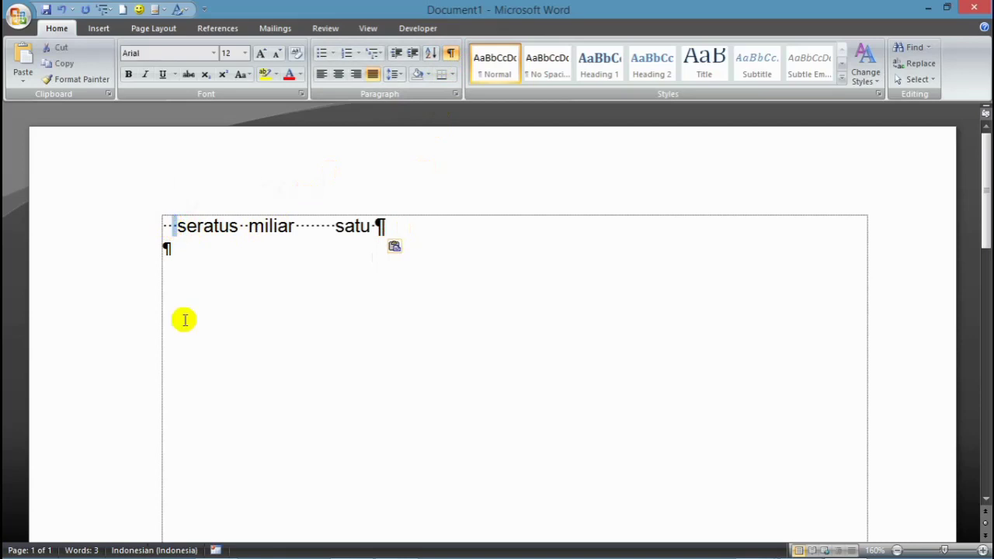
left_click_drag(178, 226, 161, 225)
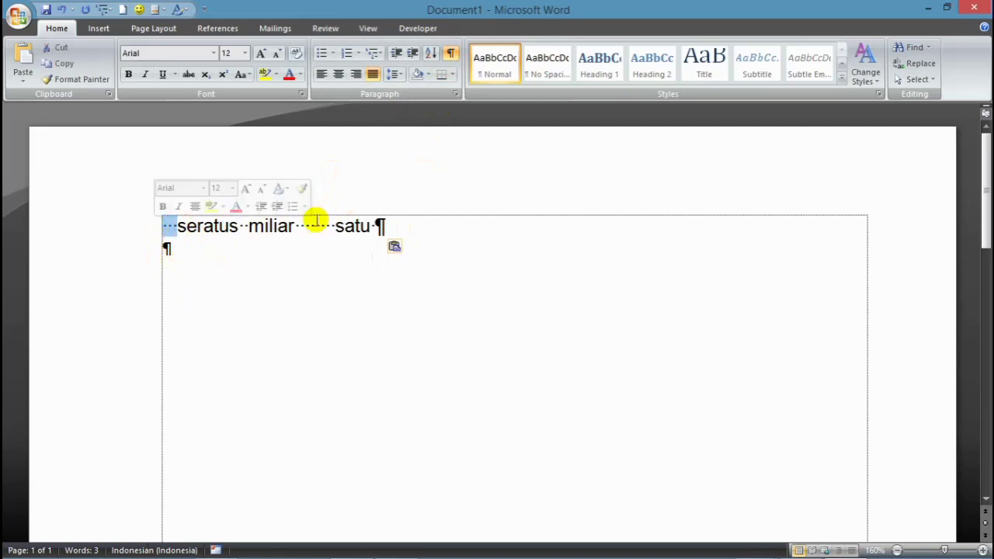
left_click_drag(295, 226, 334, 225)
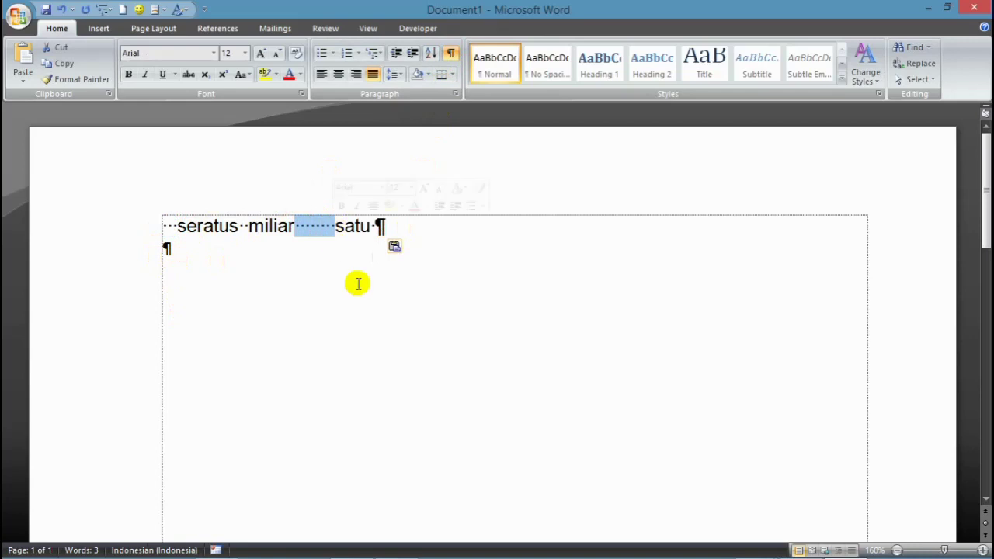
Step: Close the Word document without saving, return to Excel and clear the copy selection on A5
left_click(384, 318)
left_click(973, 7)
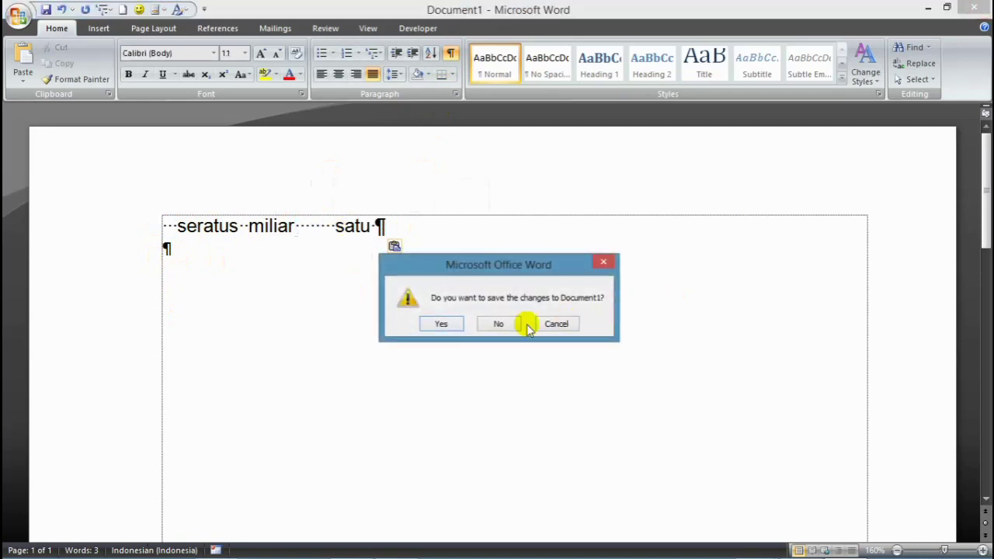
left_click(497, 322)
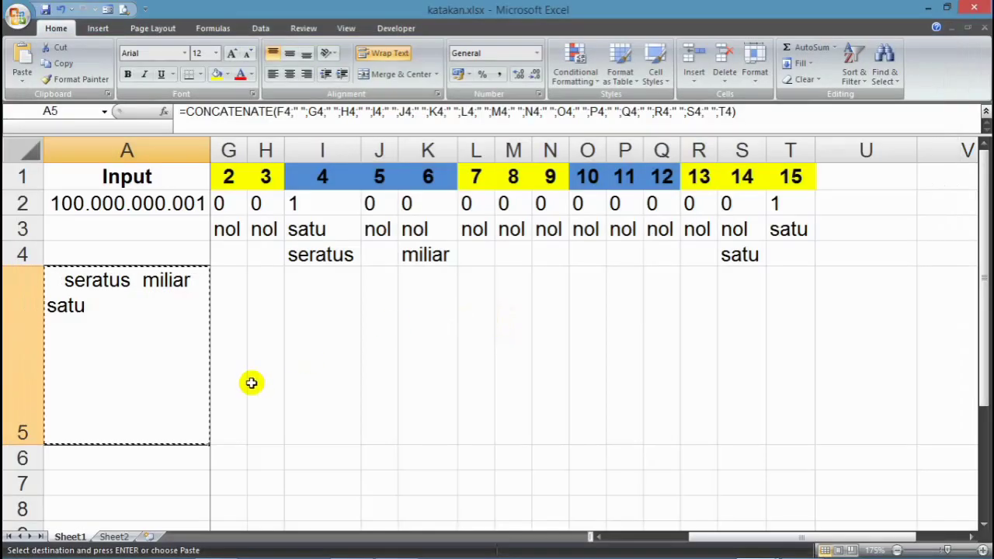
key("Escape")
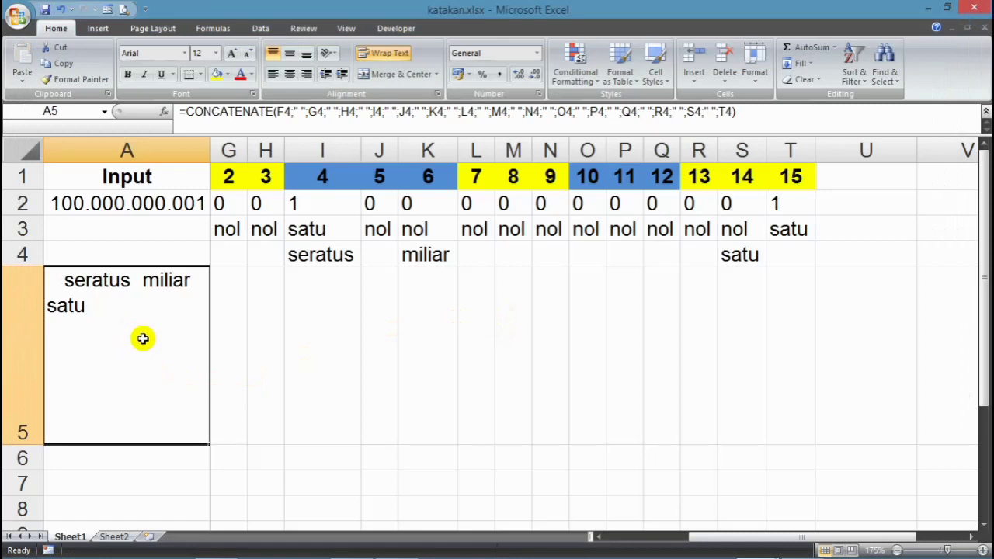
Step: Edit the A5 formula and insert the uppercase letters TRI directly before CONCATENATE
left_click(185, 111)
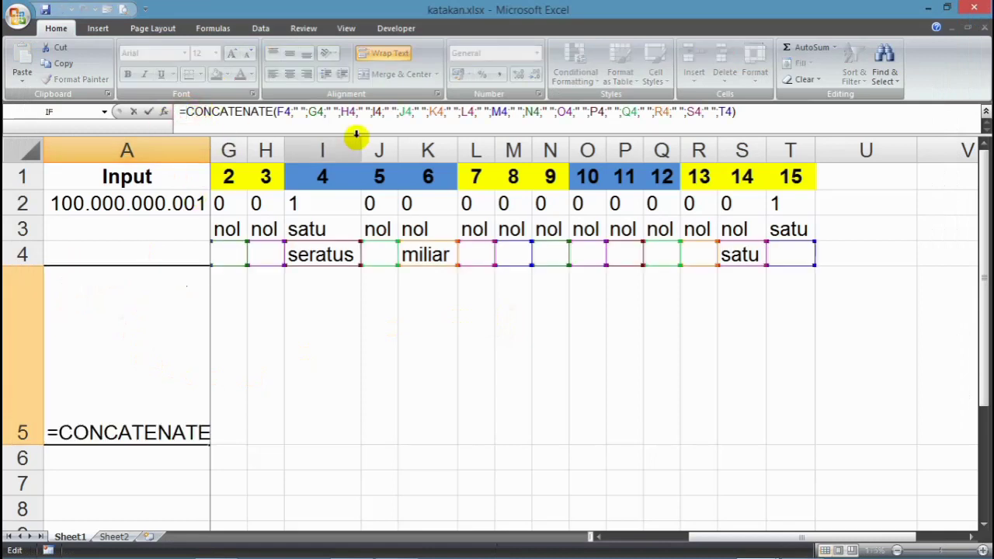
type("tri")
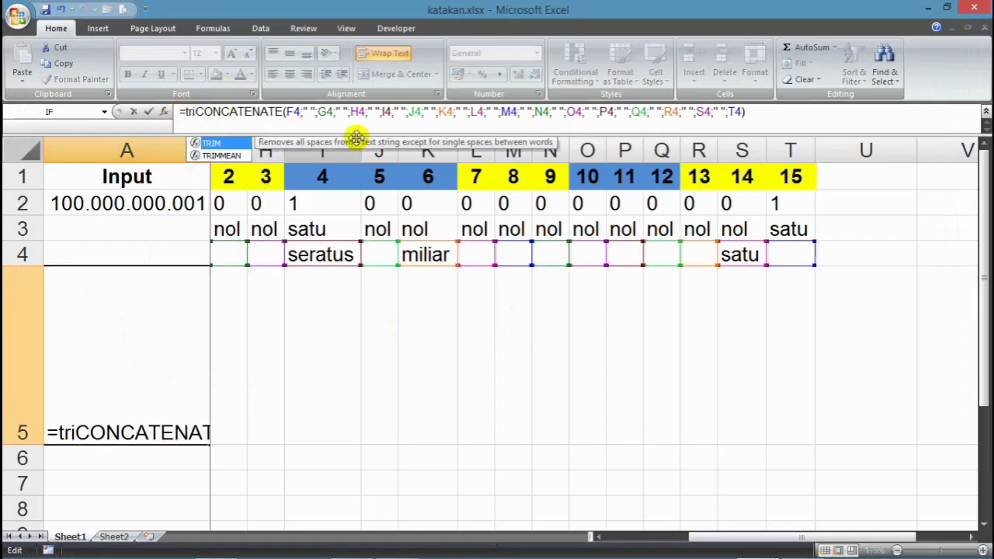
key("BackSpace")
key("BackSpace")
key("BackSpace")
type("TRI")
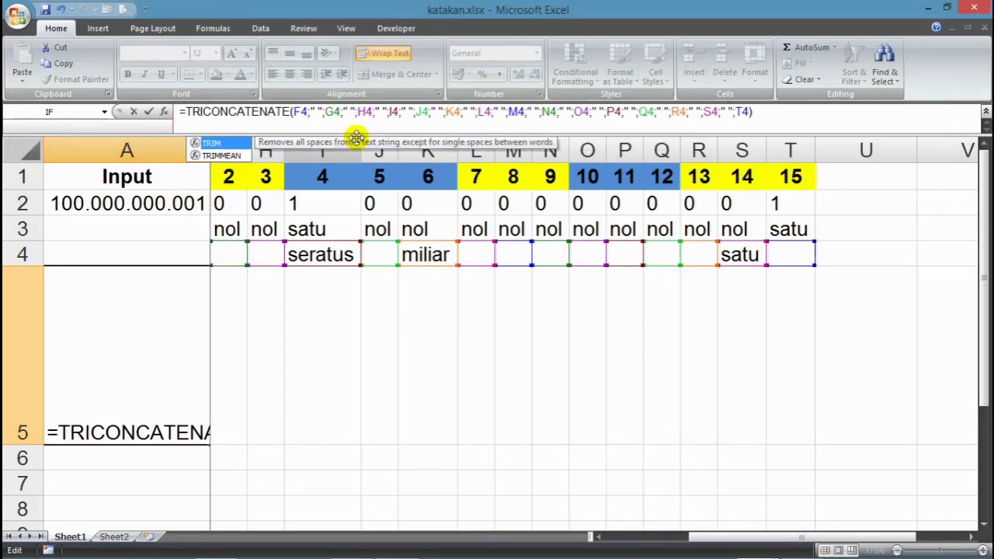
Step: Bring up the On-Screen Keyboard and complete the function name before CONCATENATE as TRIM with an uppercase M
mouse_move(698, 549)
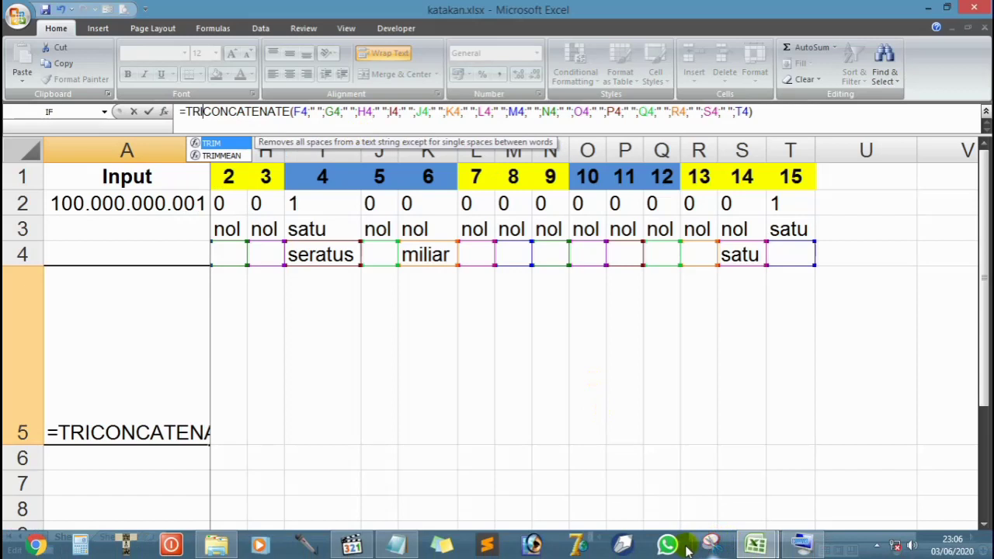
mouse_move(802, 545)
left_click(792, 505)
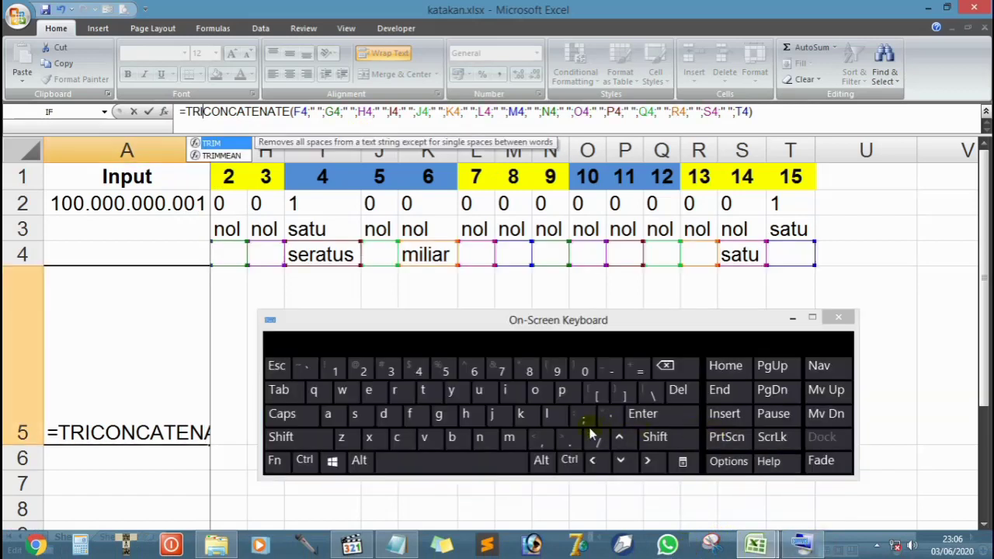
left_click(509, 439)
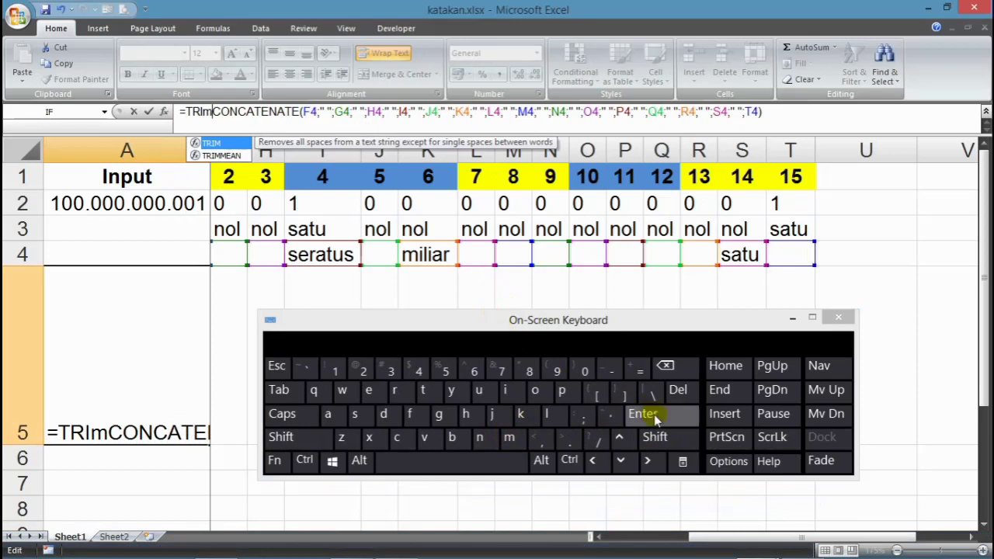
left_click(666, 368)
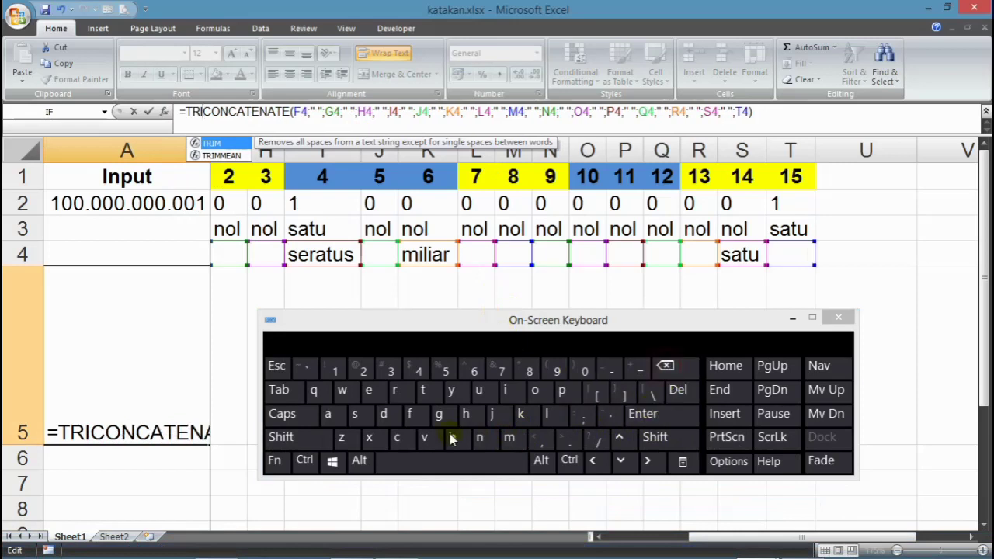
left_click(321, 437)
left_click(509, 439)
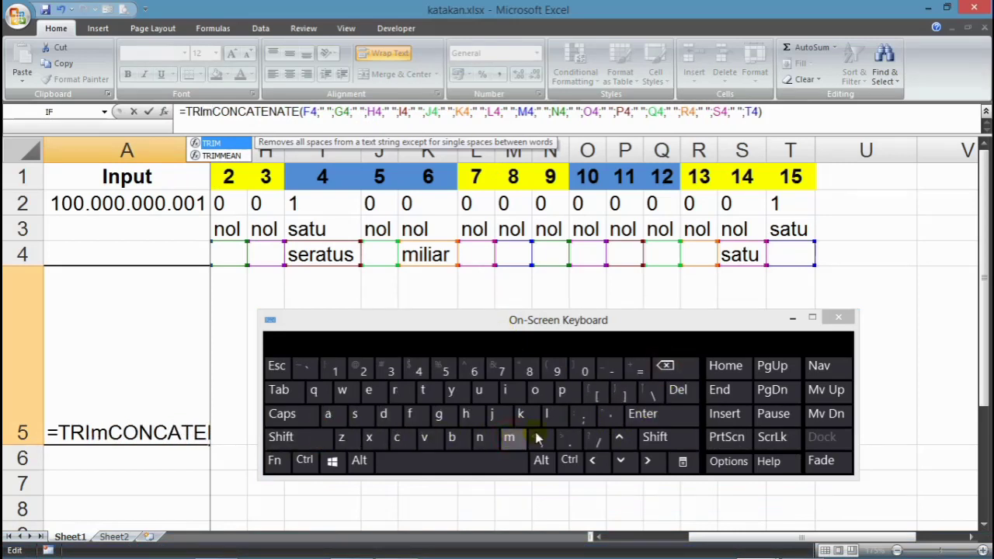
left_click(674, 368)
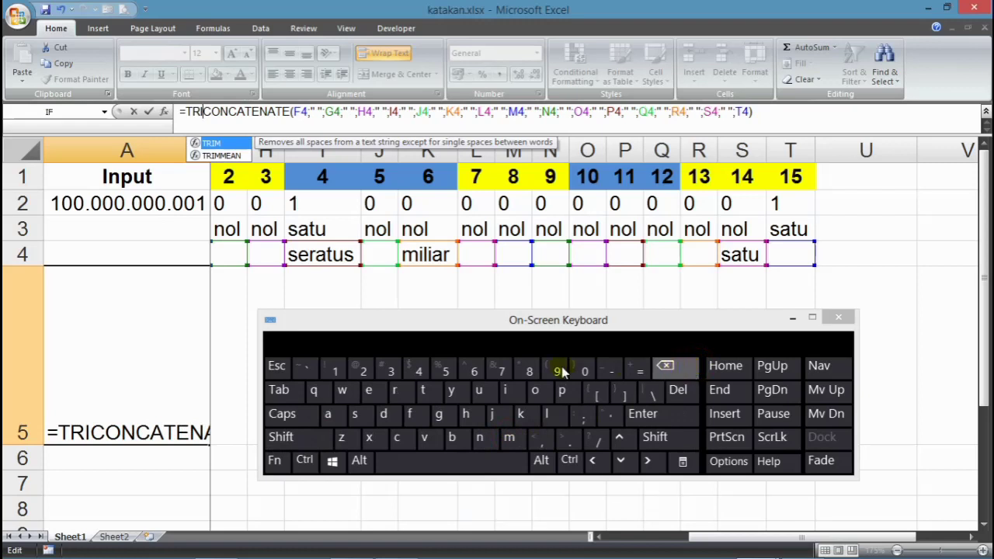
left_click(510, 439)
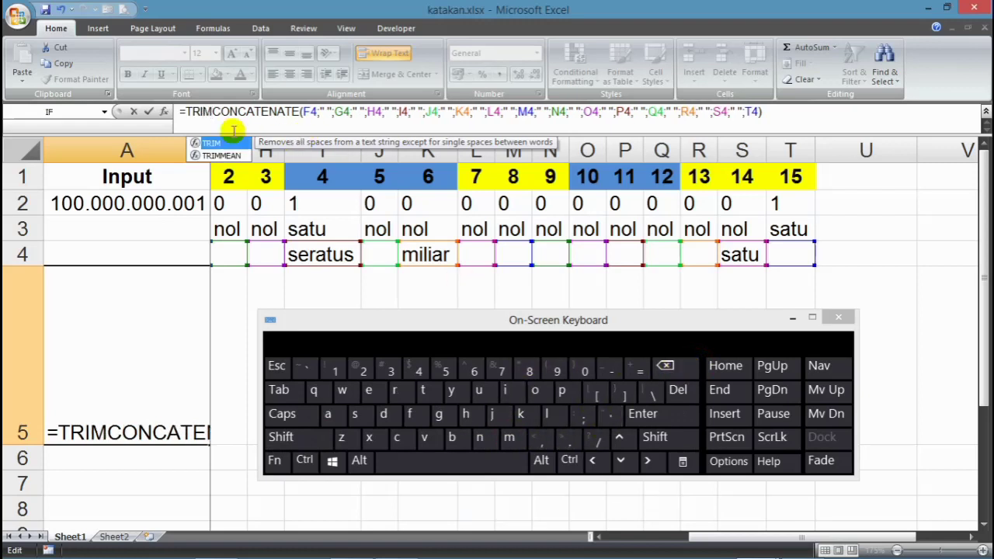
Step: Enclose the entire CONCATENATE expression in the parentheses of TRIM and apply the formula to A5
left_click(212, 111)
type("(")
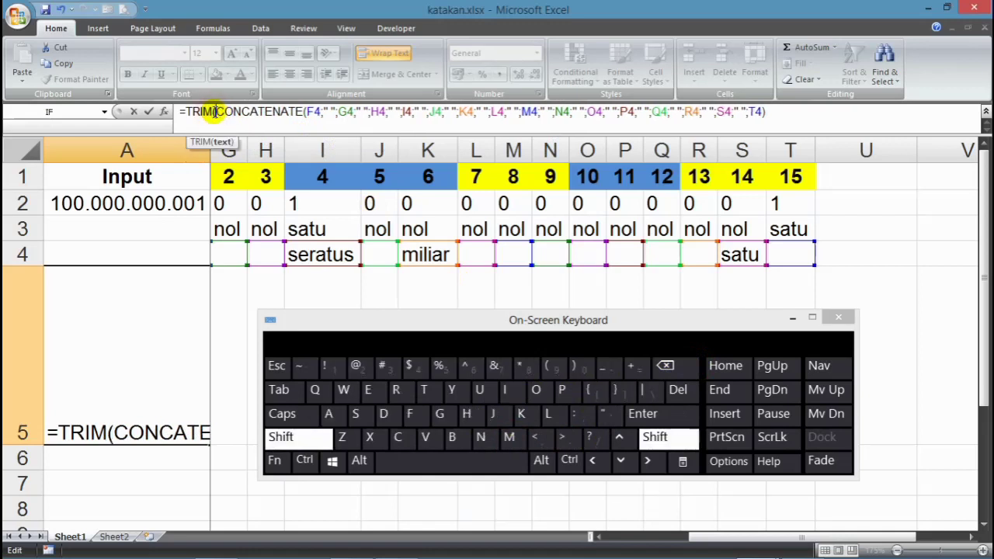
left_click(771, 111)
type(")")
key("Return")
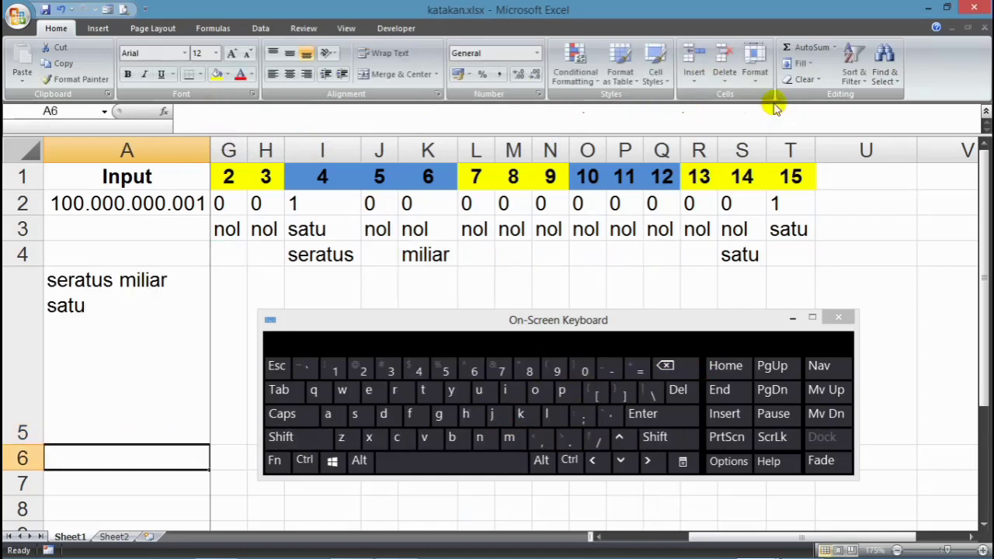
Step: Put the On-Screen Keyboard away and enter -1 as the test input in A2
left_click(793, 317)
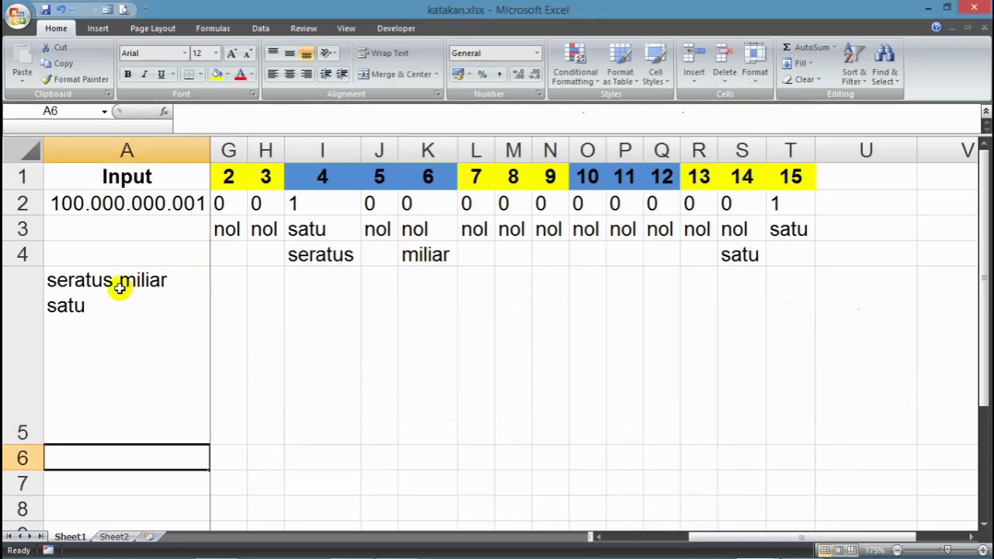
left_click(119, 288)
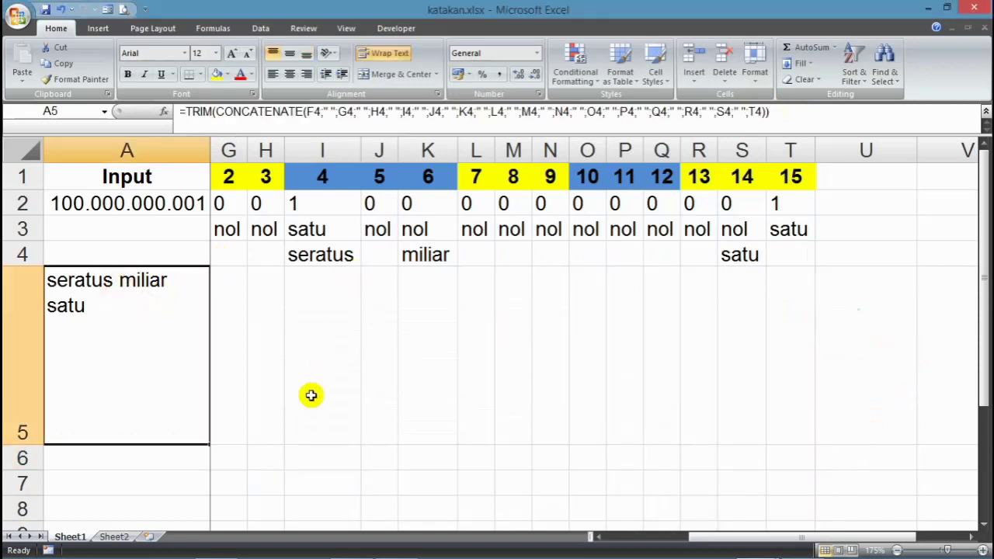
left_click(179, 203)
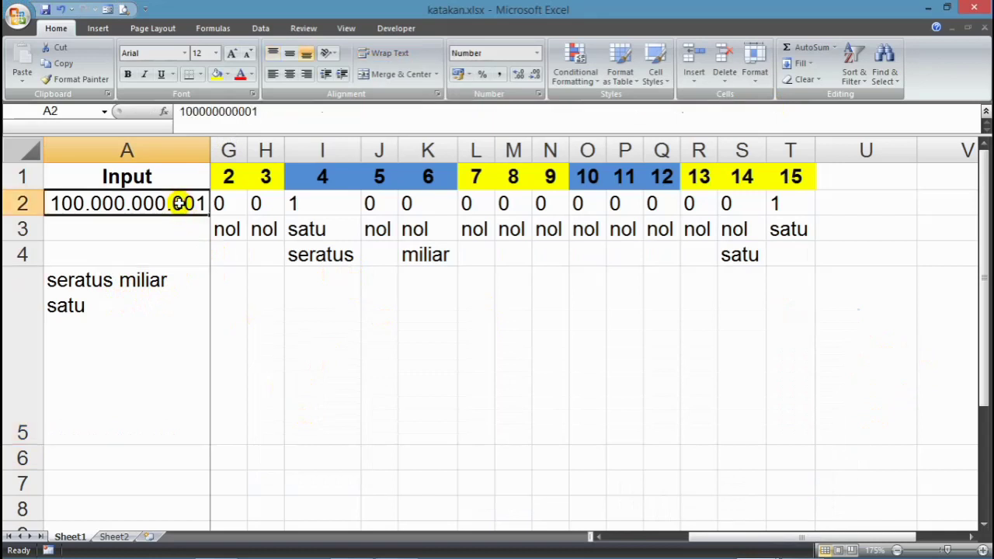
type("-1")
key("Return")
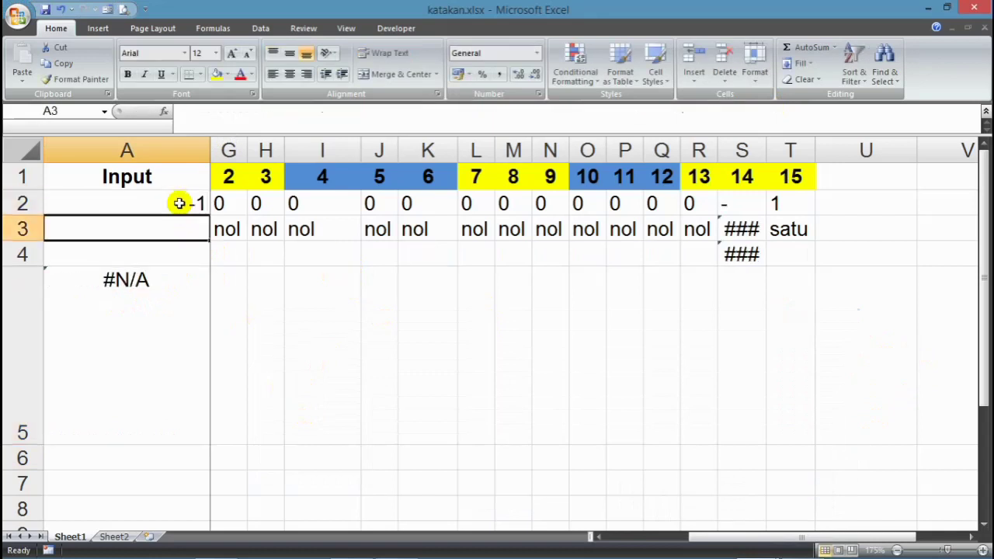
Step: Wrap the A2 reference in the C2 length formula with ABS so it reads =LEN(ABS(A2))
left_click_drag(730, 536, 331, 358)
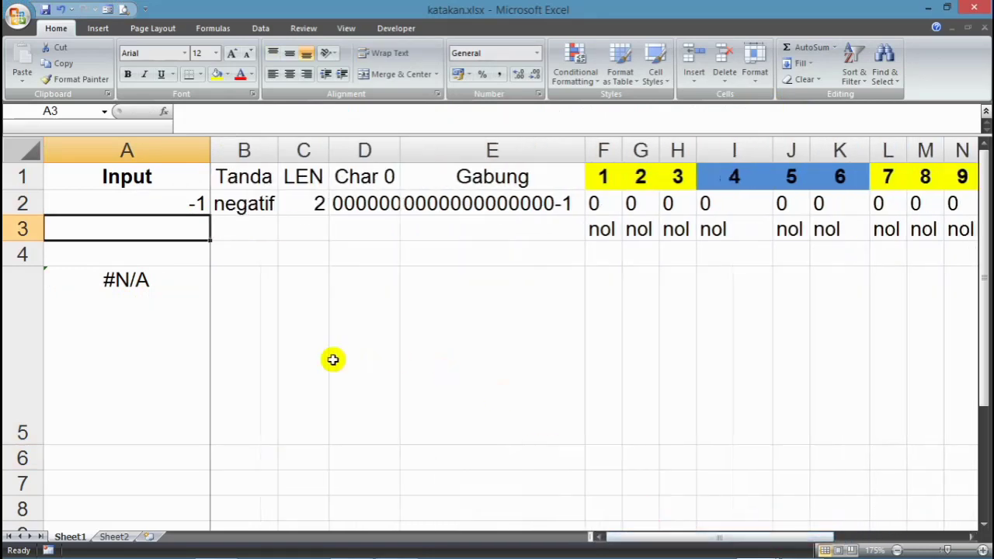
left_click(188, 200)
left_click(230, 205)
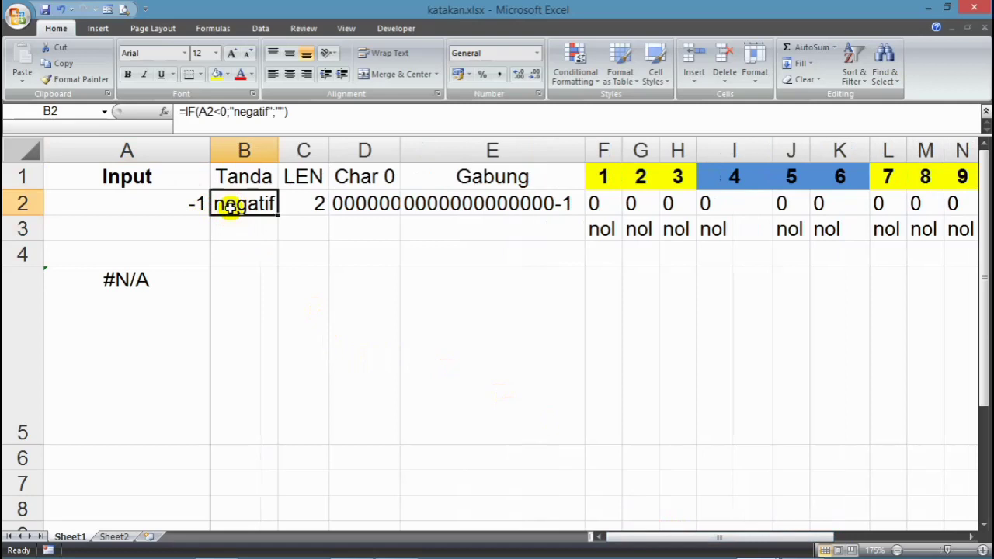
left_click(291, 199)
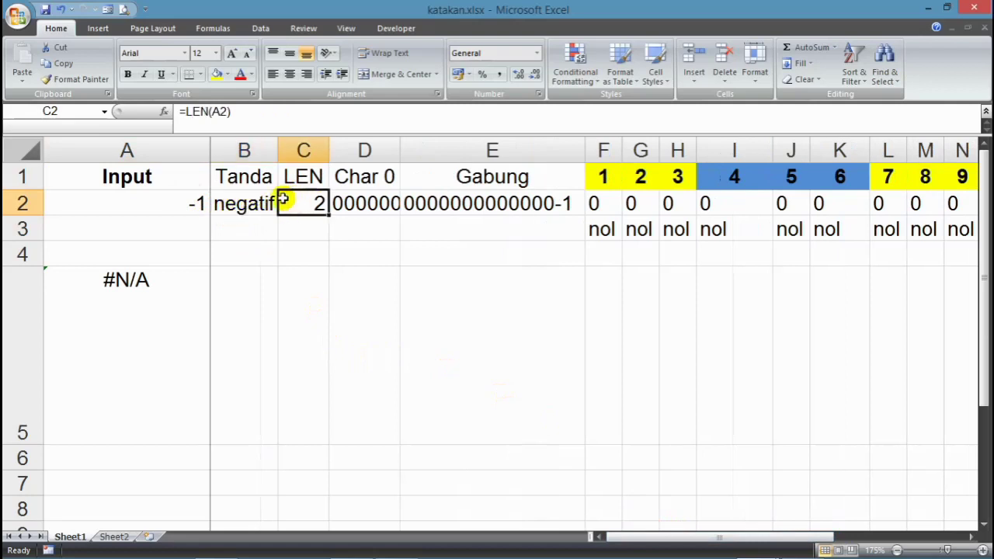
left_click(193, 199)
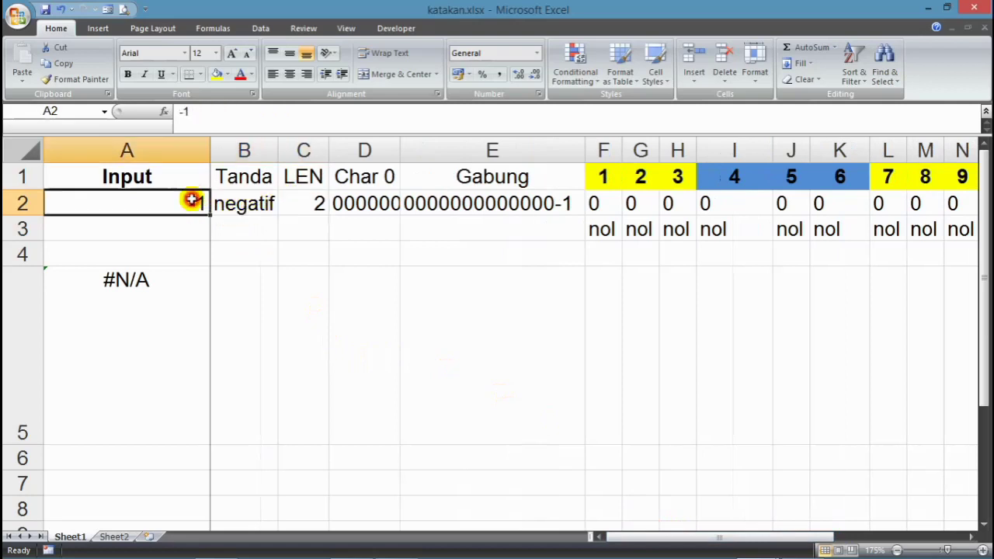
left_click(290, 210)
left_click(211, 111)
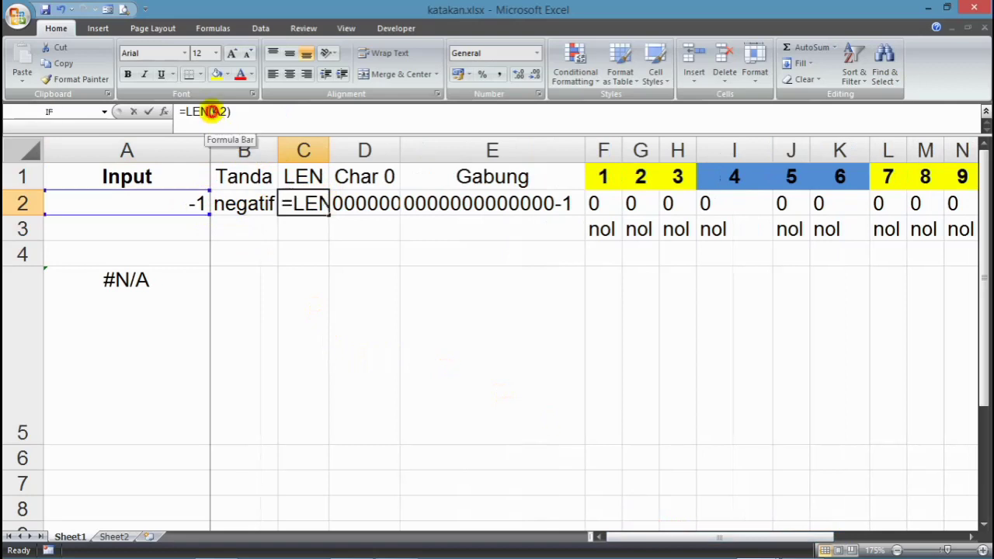
type("ab")
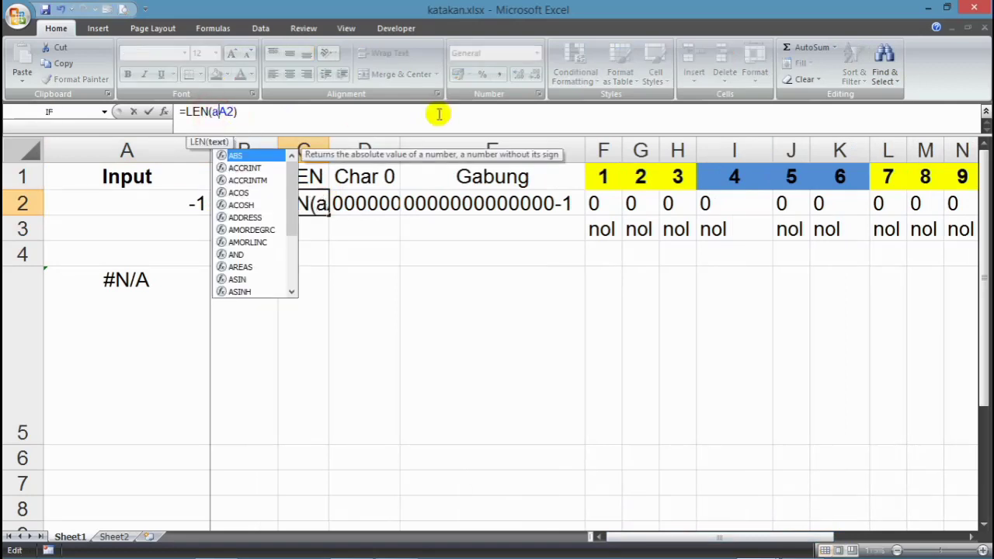
key("BackSpace")
key("BackSpace")
key("BackSpace")
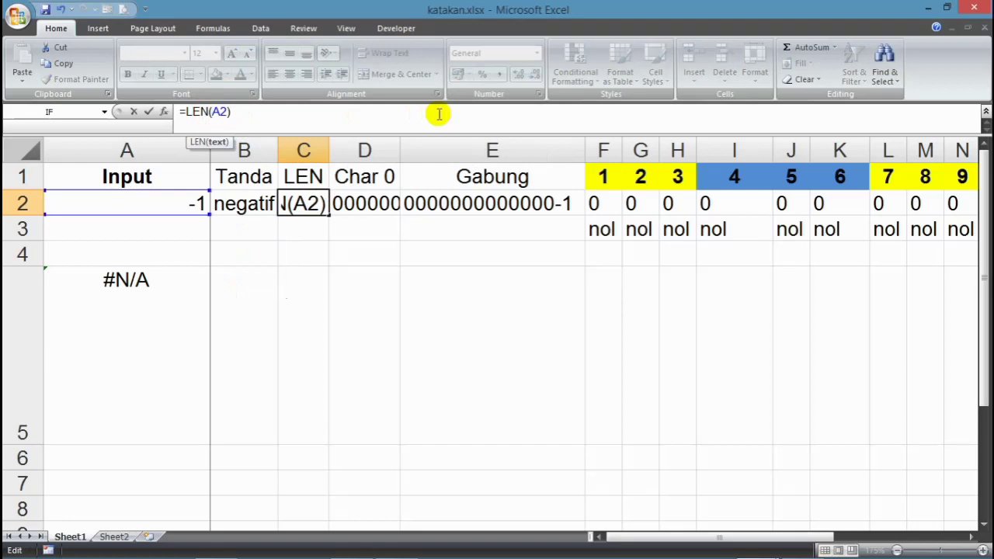
type("aBS")
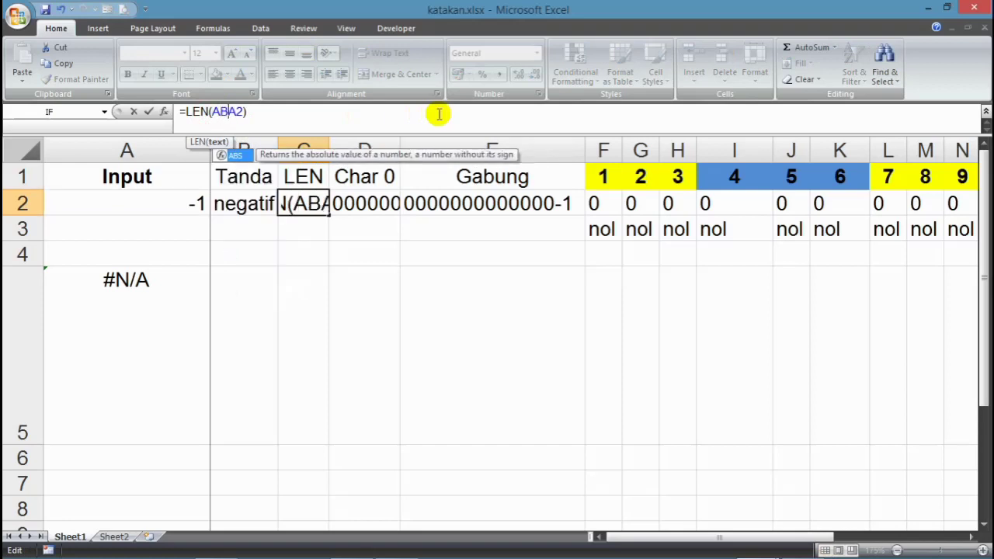
type("(")
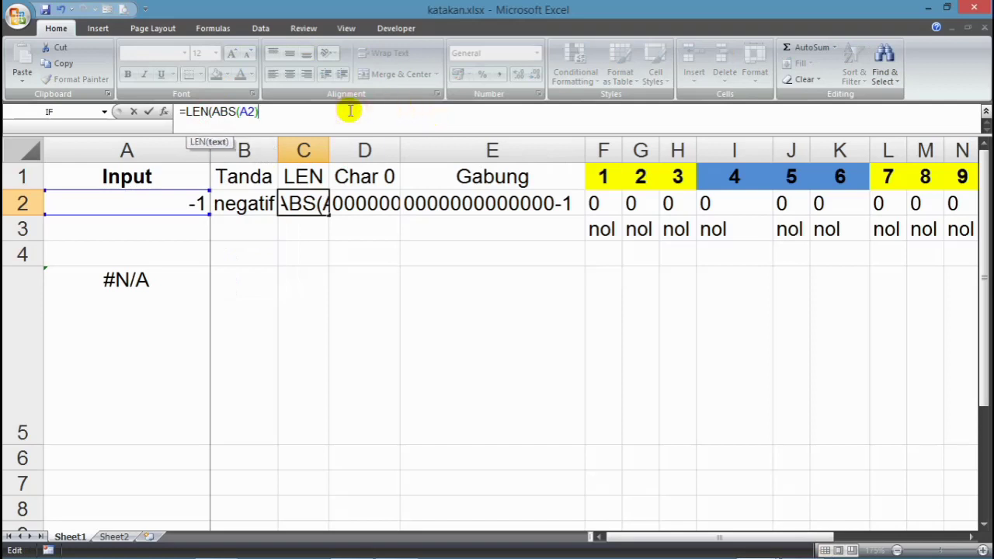
key("End")
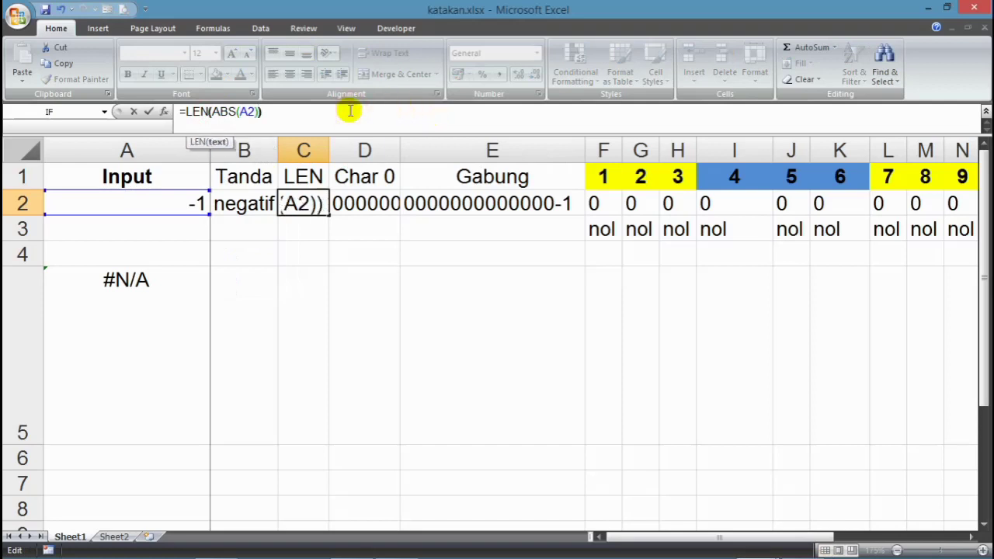
type(")")
key("Return")
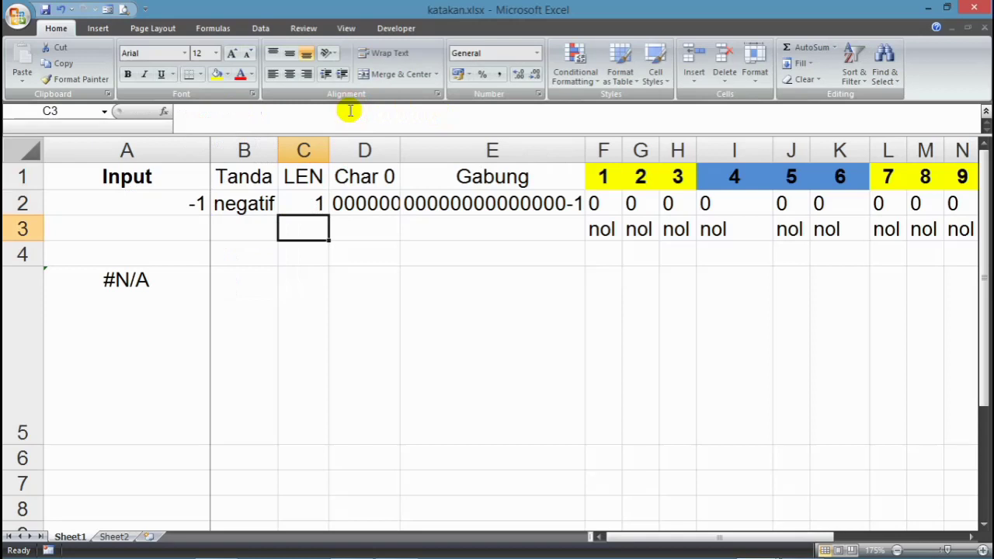
Step: Change the Gabung formula in E2 to =D2&ABS(A2)
left_click(569, 203)
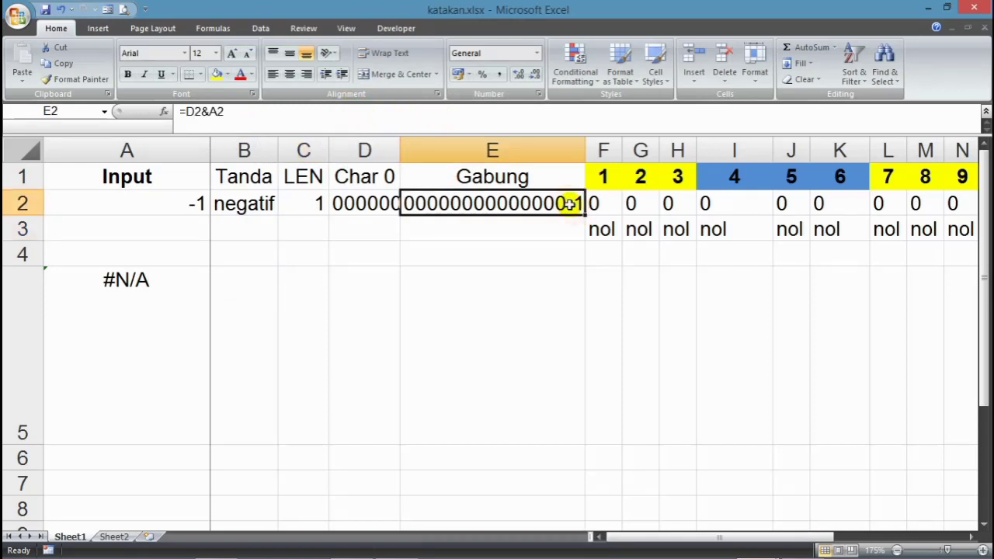
double_click(534, 206)
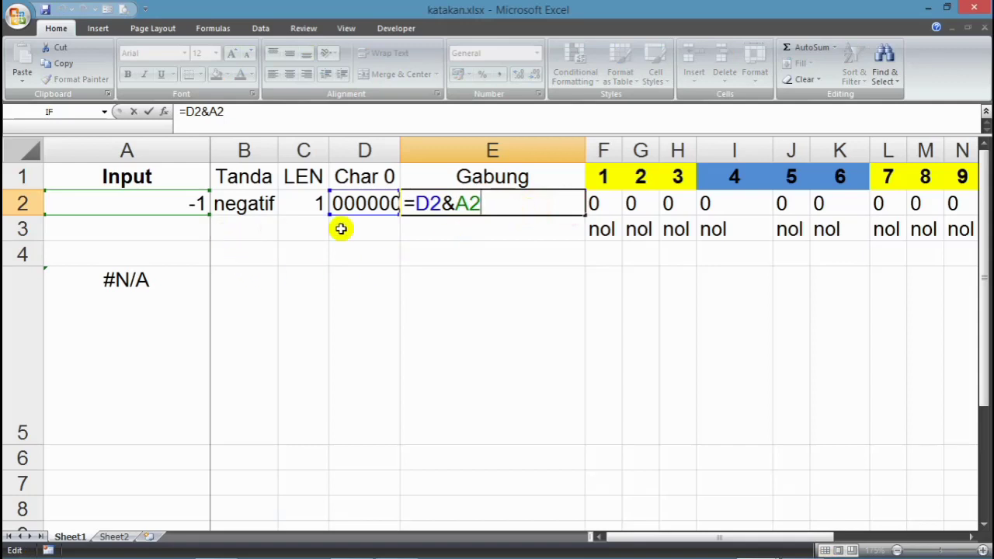
left_click(457, 202)
type("ABS")
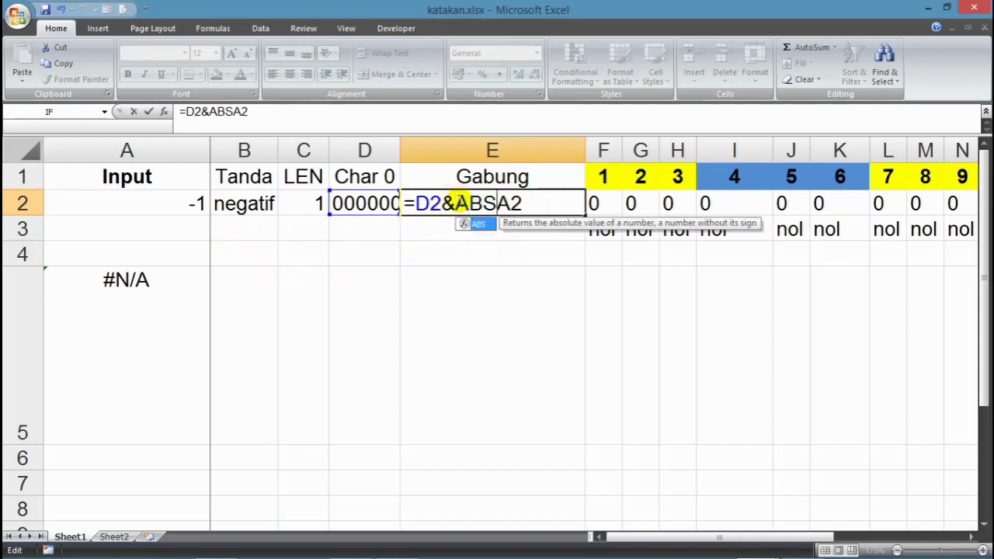
type("(")
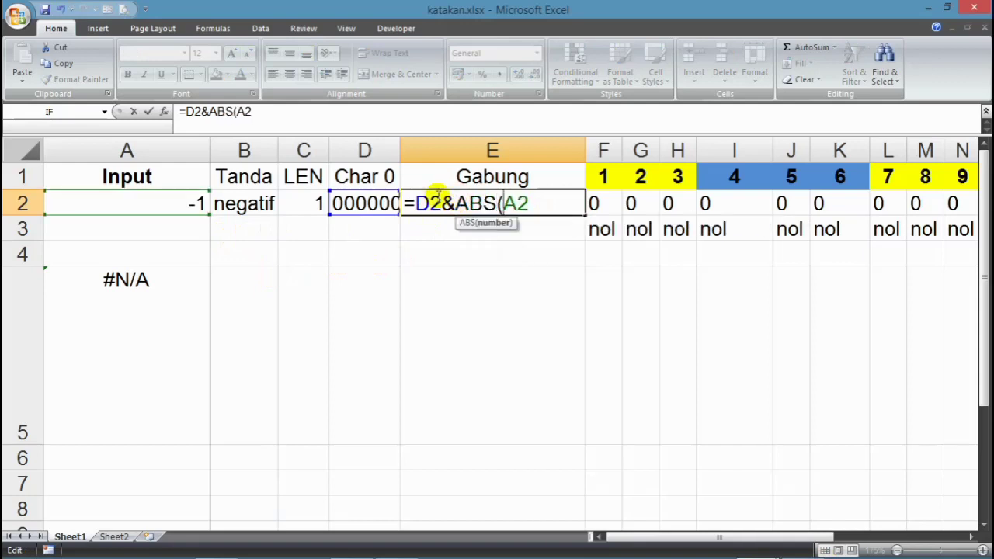
left_click(554, 205)
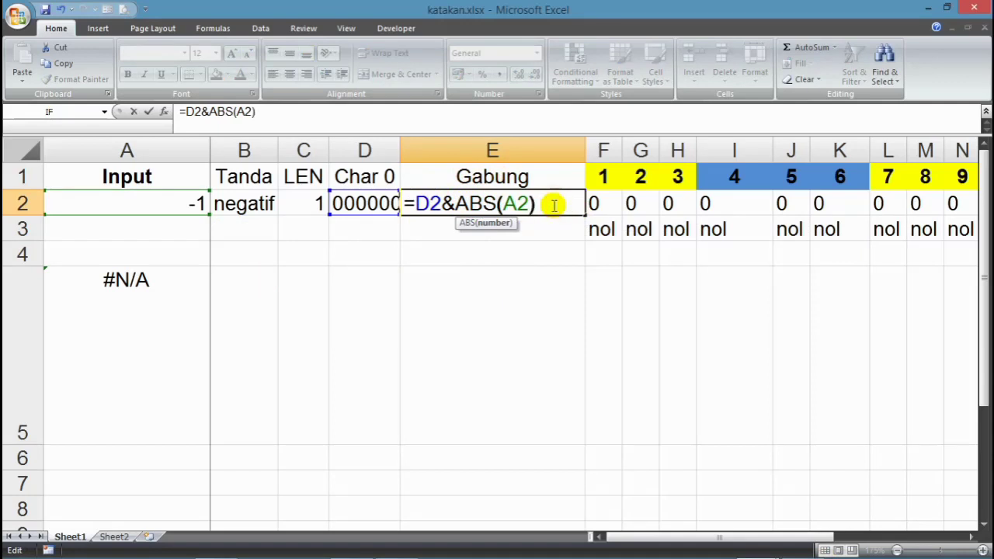
key("Return")
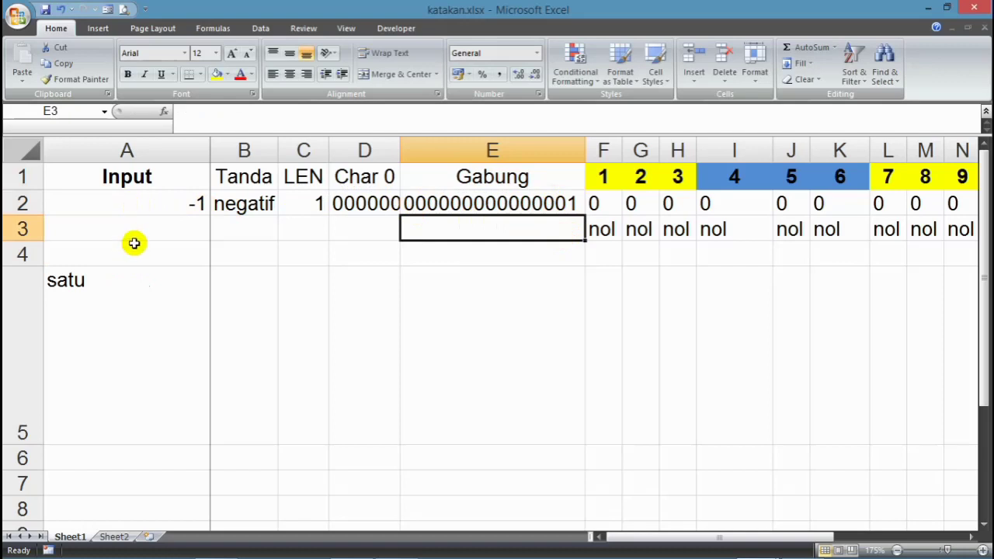
Step: Add the sign cell B2 and a " " separator as the first CONCATENATE arguments in A5, before F4
left_click(109, 301)
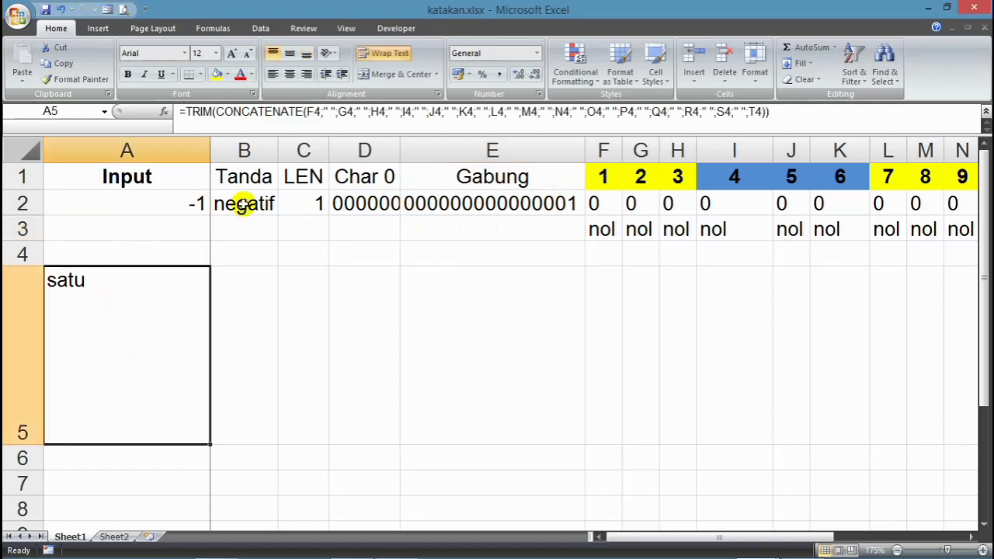
left_click(244, 204)
left_click(157, 284)
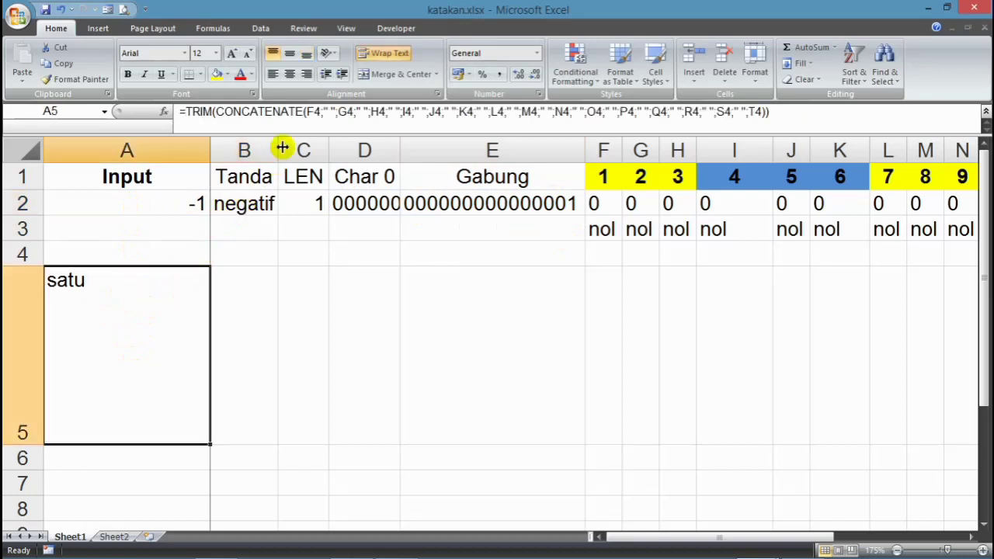
left_click(308, 111)
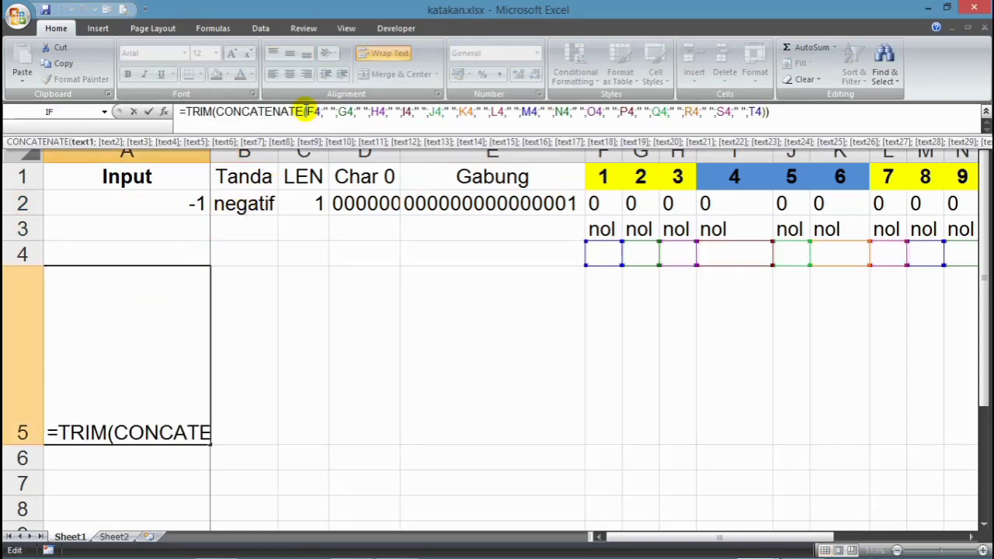
left_click(246, 206)
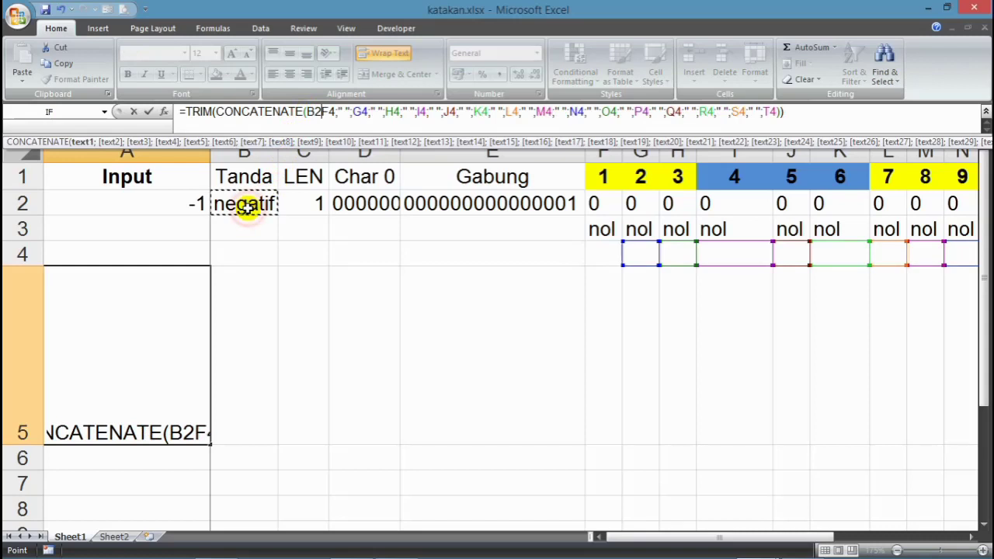
type(";")
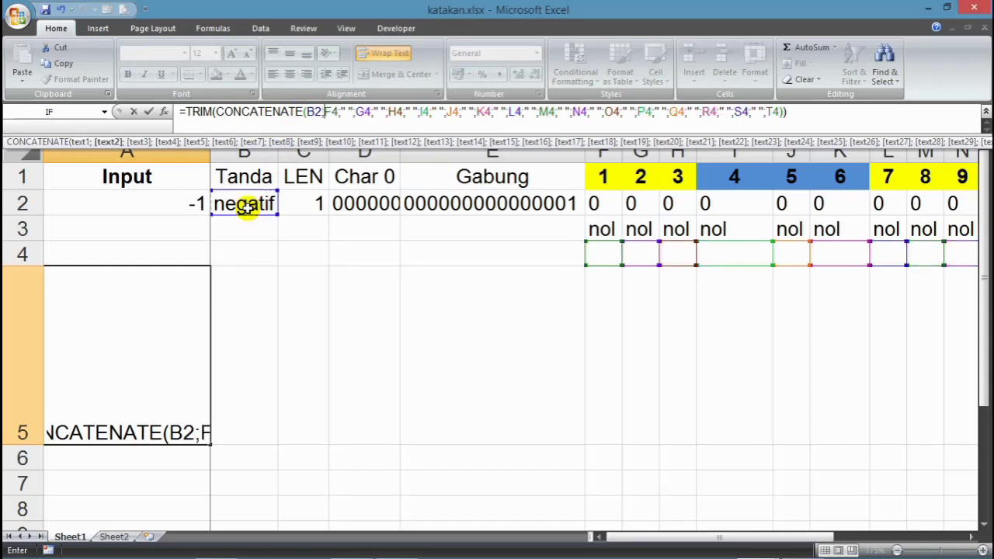
type("\"")
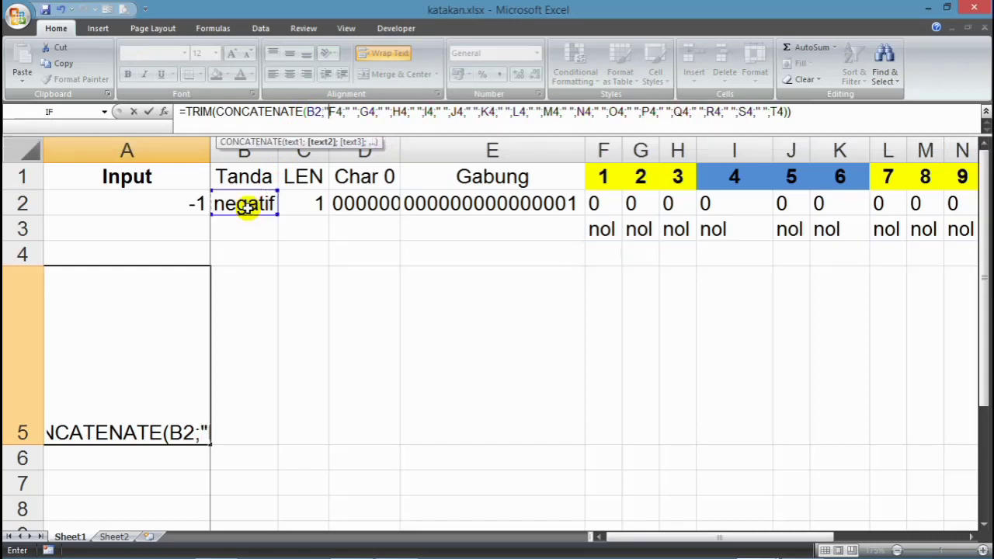
type(" \"")
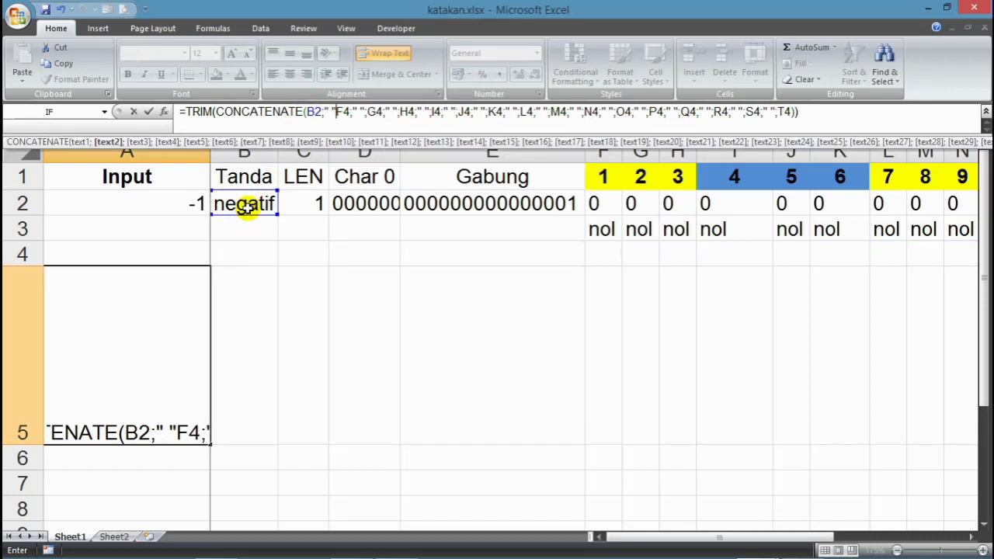
type(";")
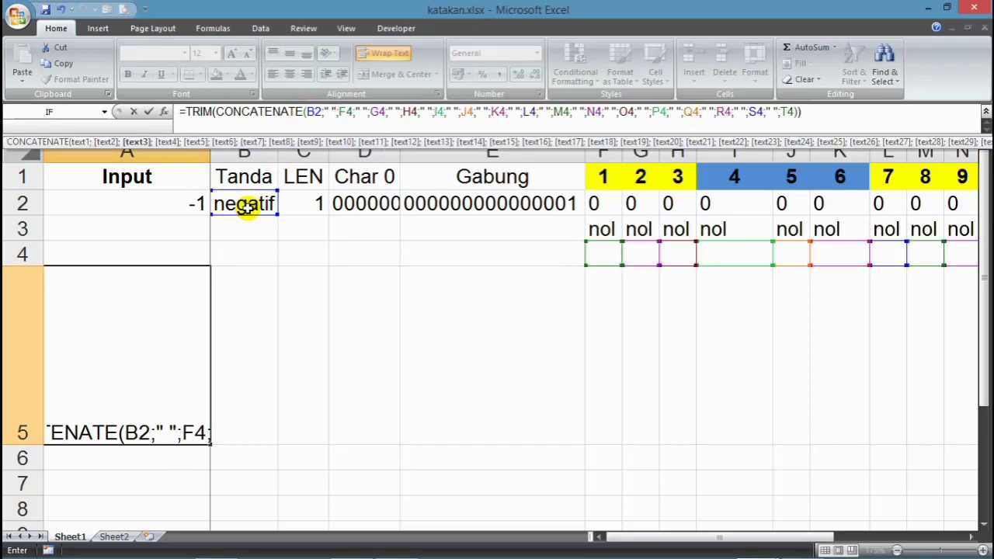
key("Return")
left_click(133, 317)
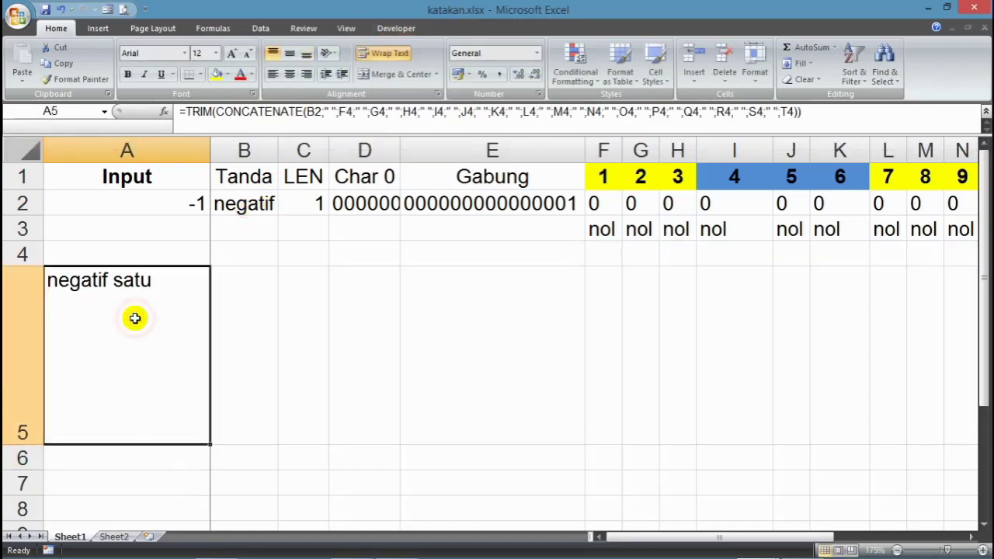
Step: Enter -1000 in A2 and check the wording in A5 against the digit columns
left_click(184, 204)
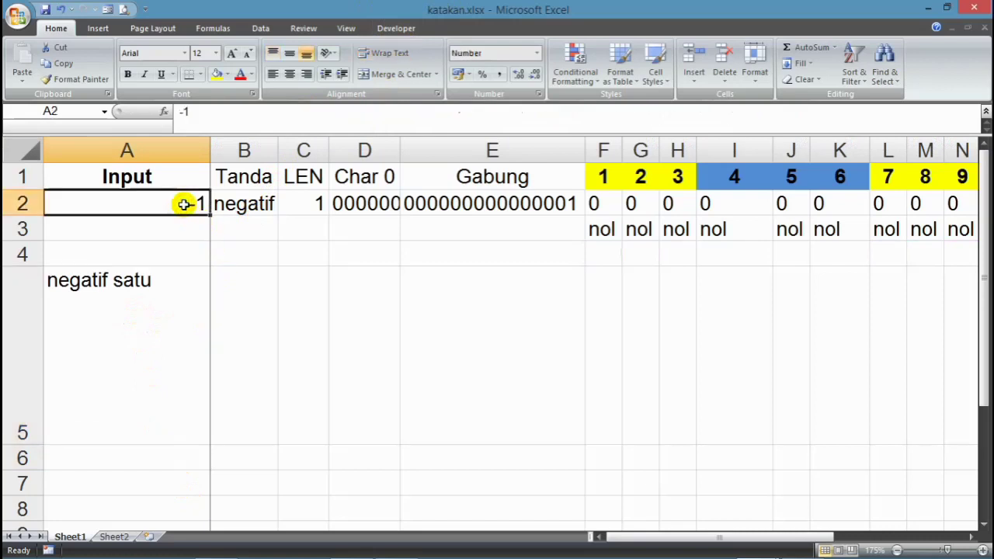
type("-")
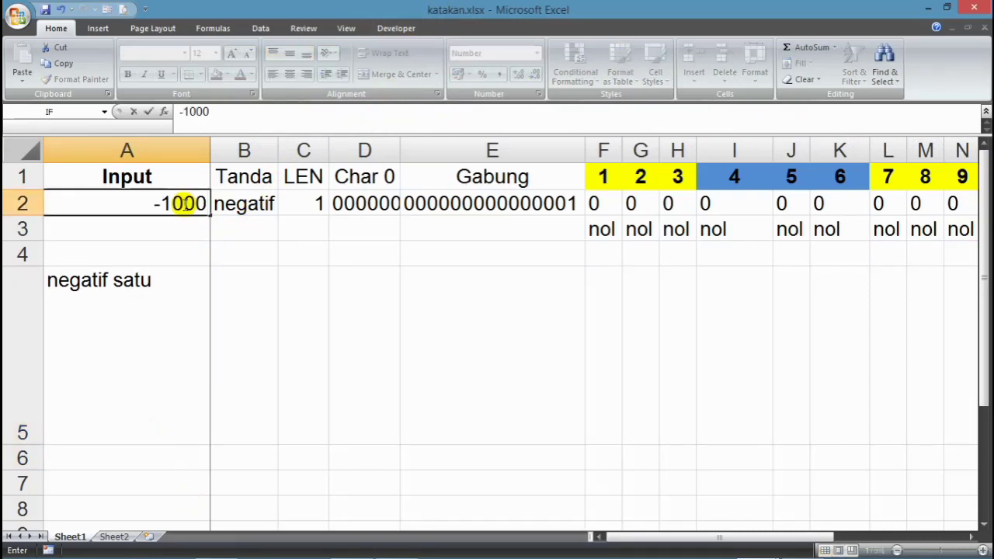
key("Return")
left_click(97, 313)
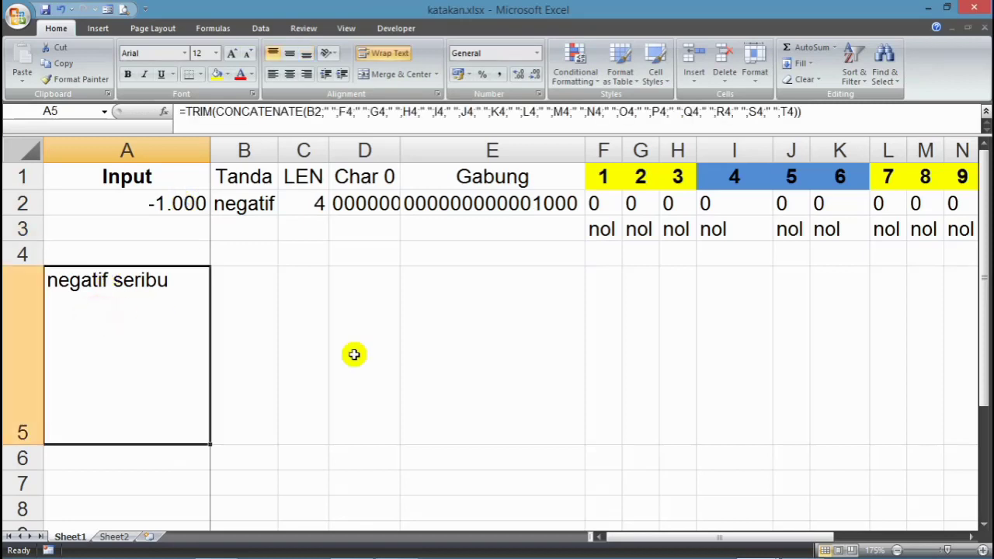
left_click_drag(657, 539, 683, 521)
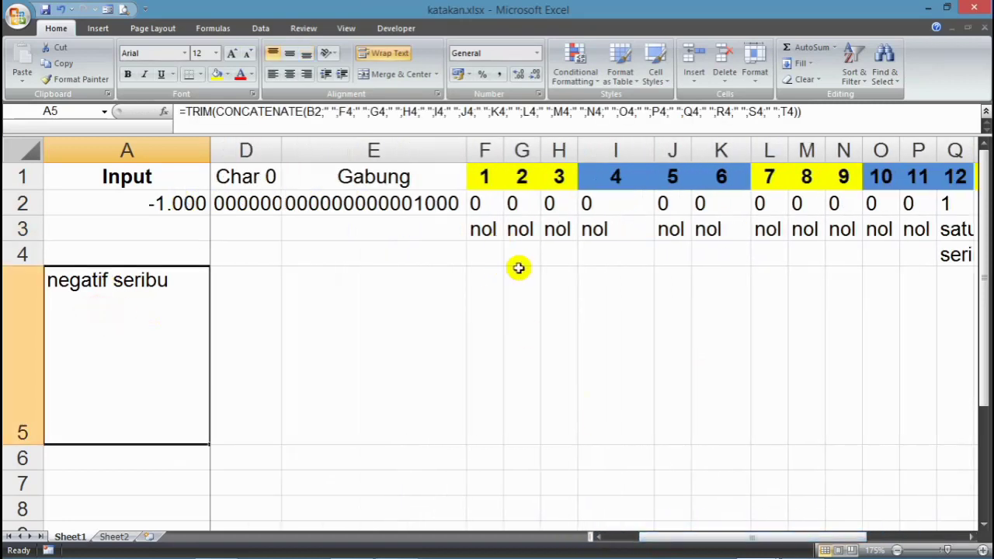
left_click_drag(737, 540, 760, 536)
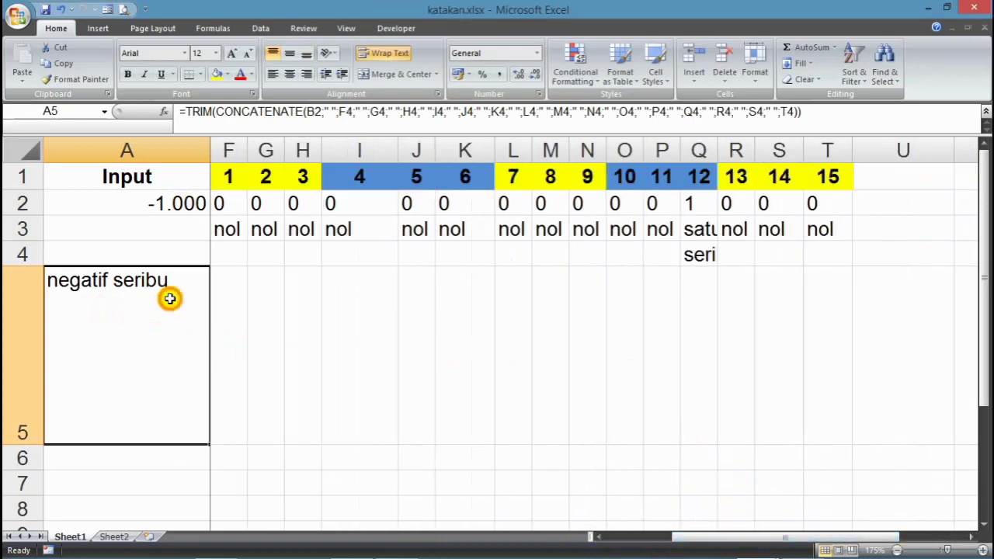
type("2345")
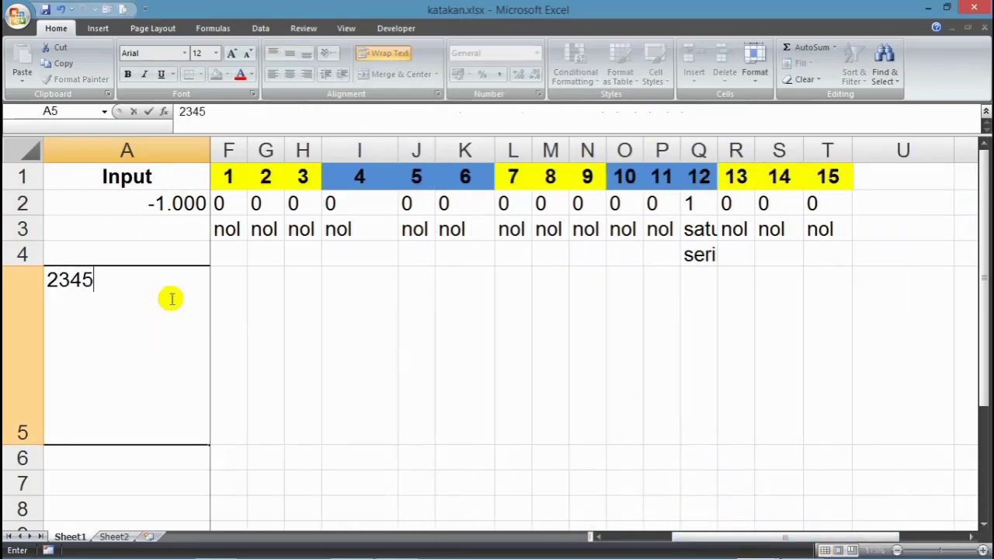
type("000")
key("Return")
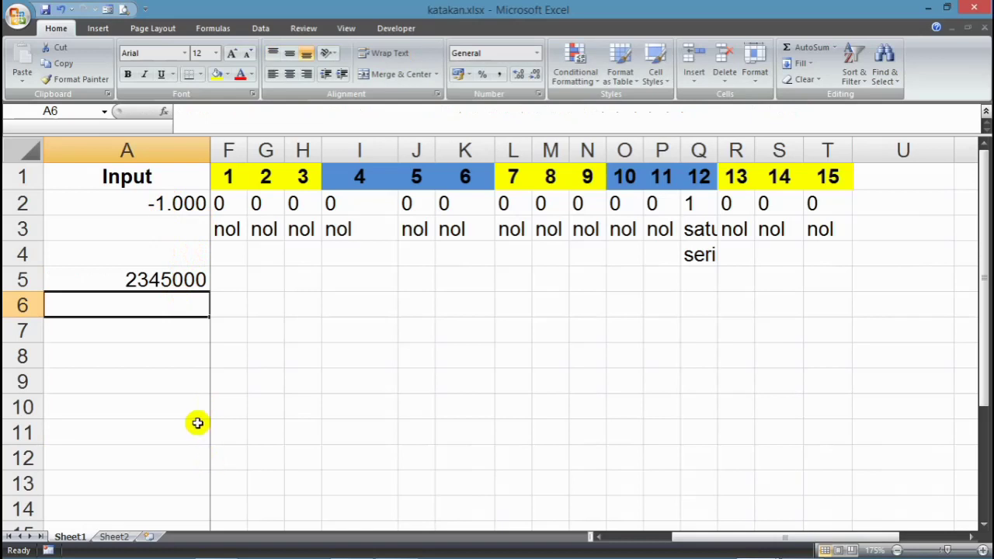
key("ctrl+z")
Step: Enter 3456678 in A2 and autofit the height of row 5 to show the full wording in A5
left_click(147, 197)
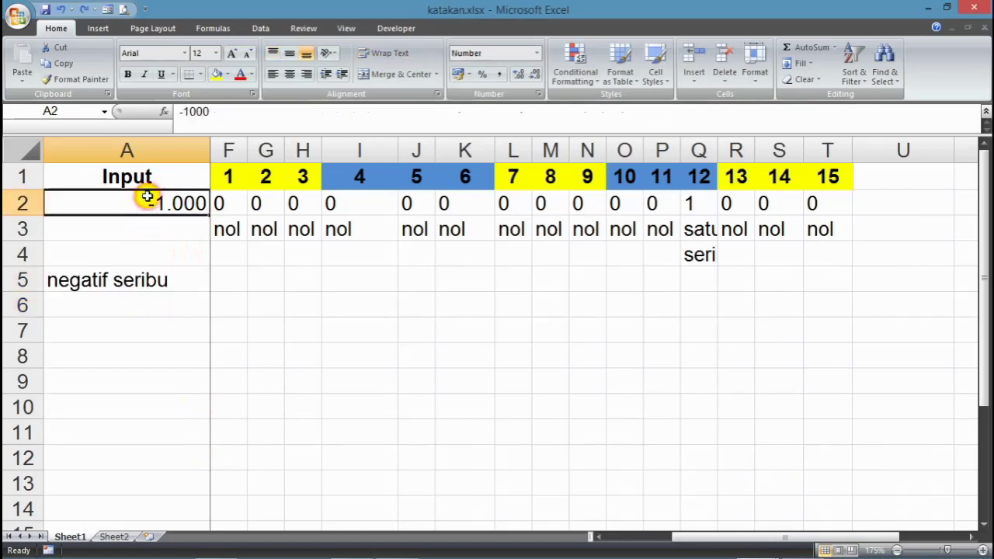
type("3.")
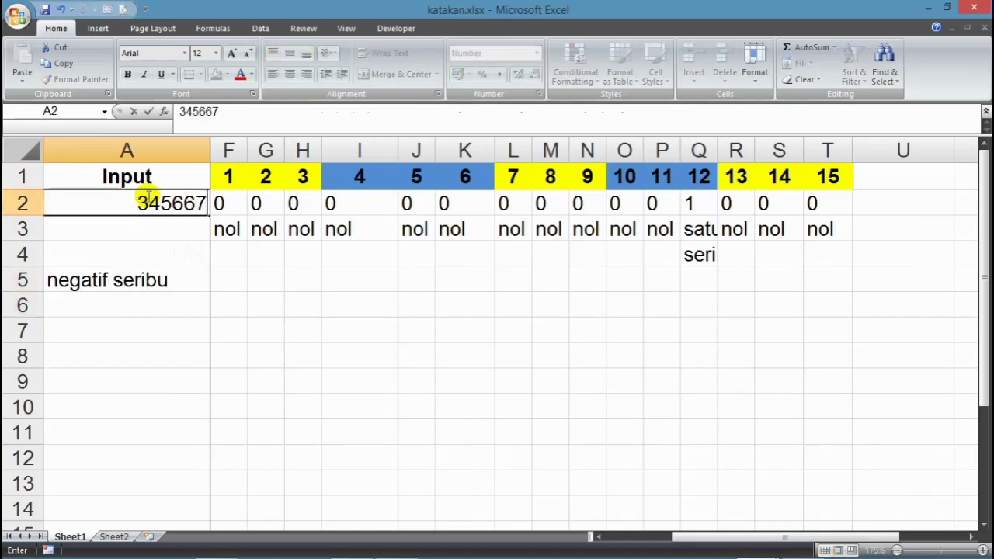
type("456.678")
key("Return")
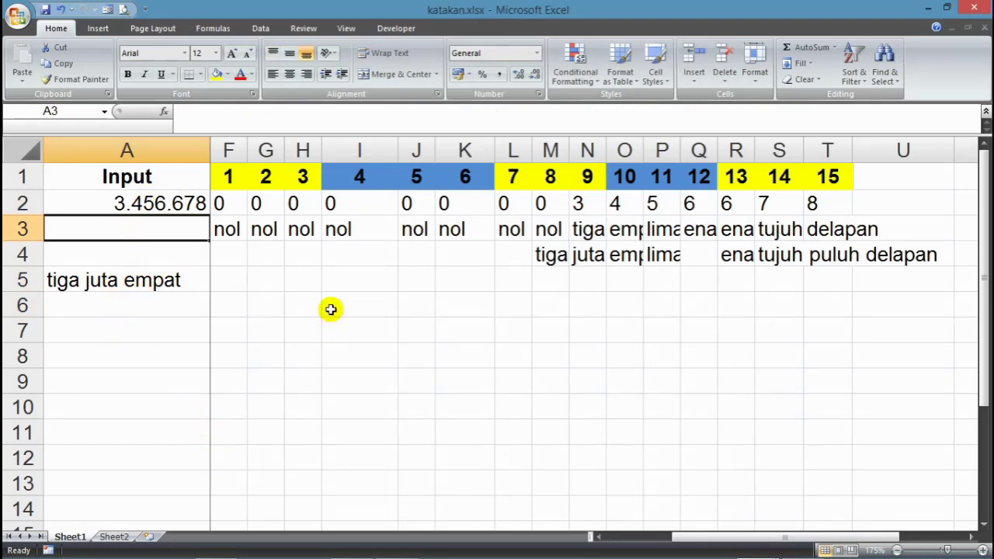
left_click(188, 285)
double_click(35, 291)
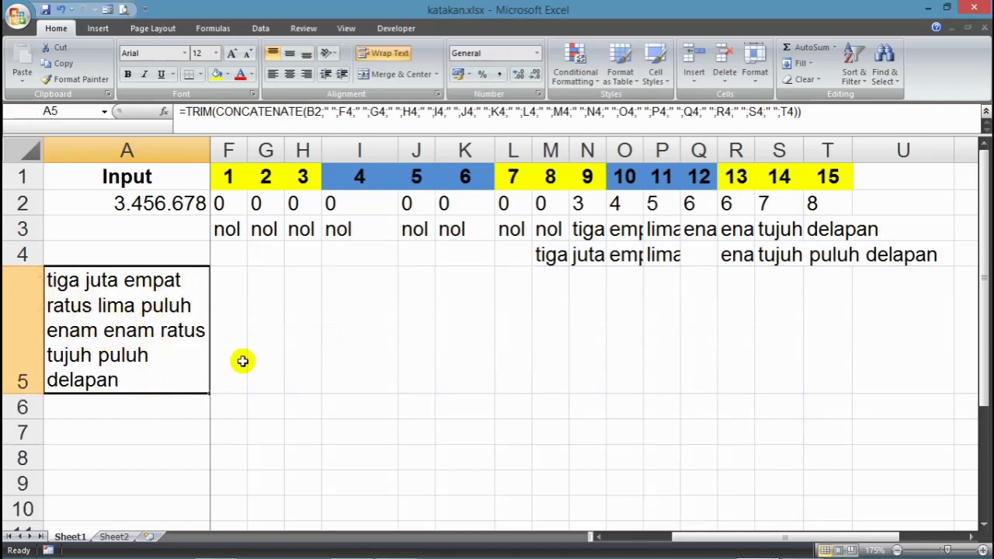
Step: Look over the helper columns from Tanda through digit 15 for the number in A2
left_click(450, 362)
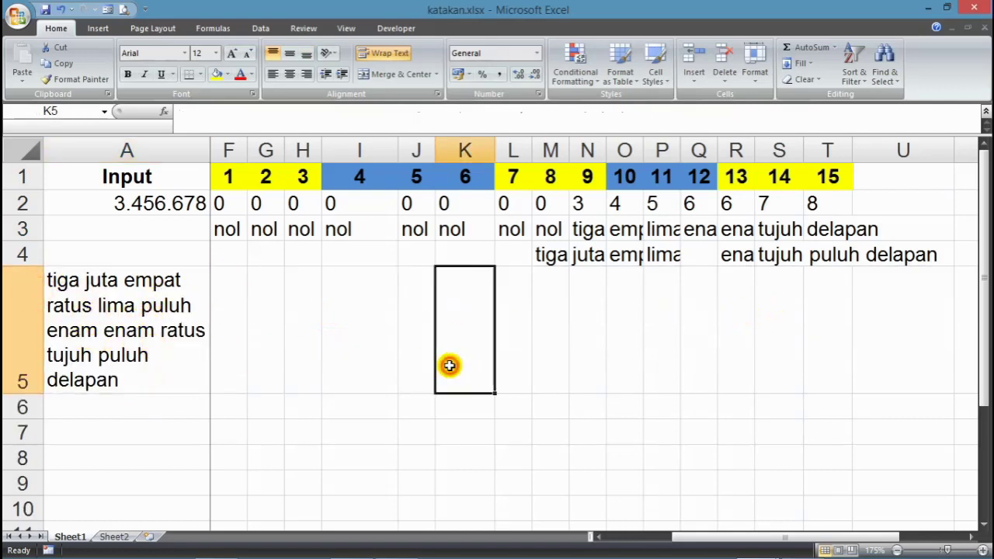
left_click_drag(741, 534, 632, 540)
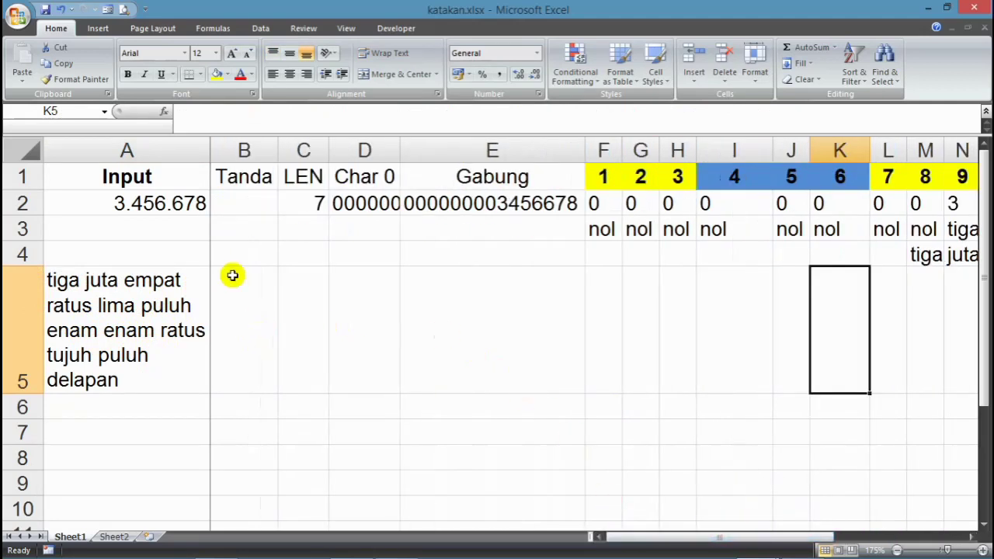
left_click_drag(252, 172, 713, 342)
left_click(483, 434)
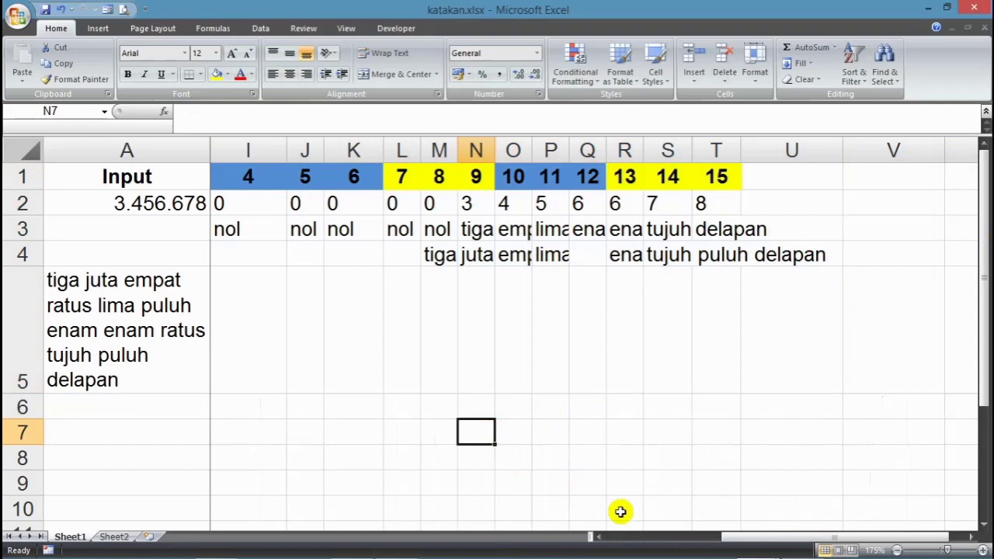
left_click_drag(733, 537, 621, 536)
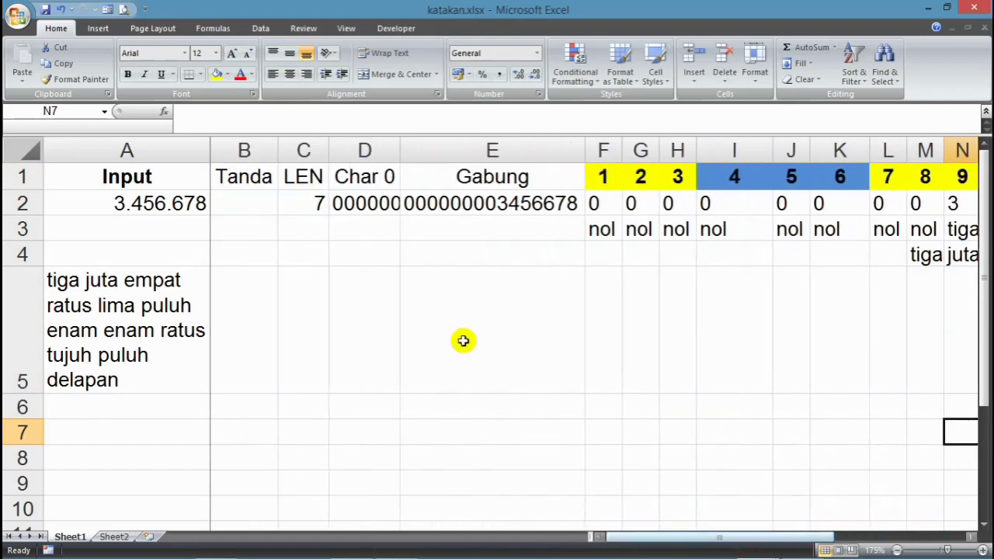
left_click(461, 340)
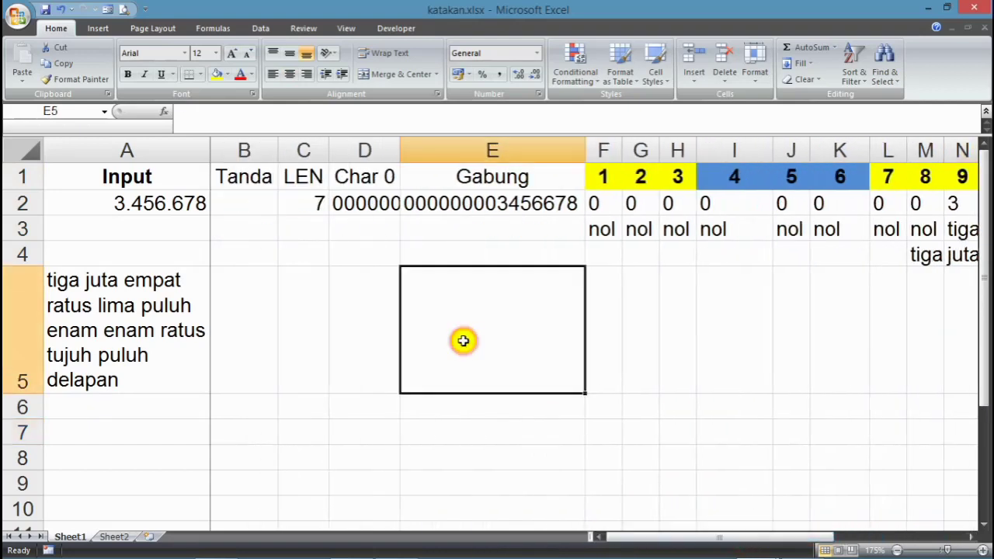
Step: Try a custom function in B5 by entering =Katakan(A2)
left_click(398, 28)
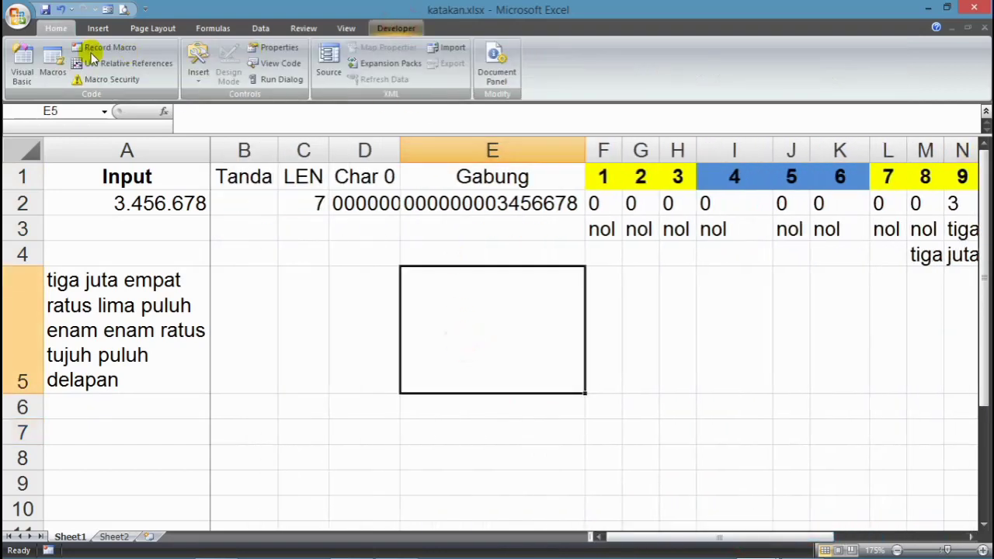
left_click(303, 296)
left_click(237, 299)
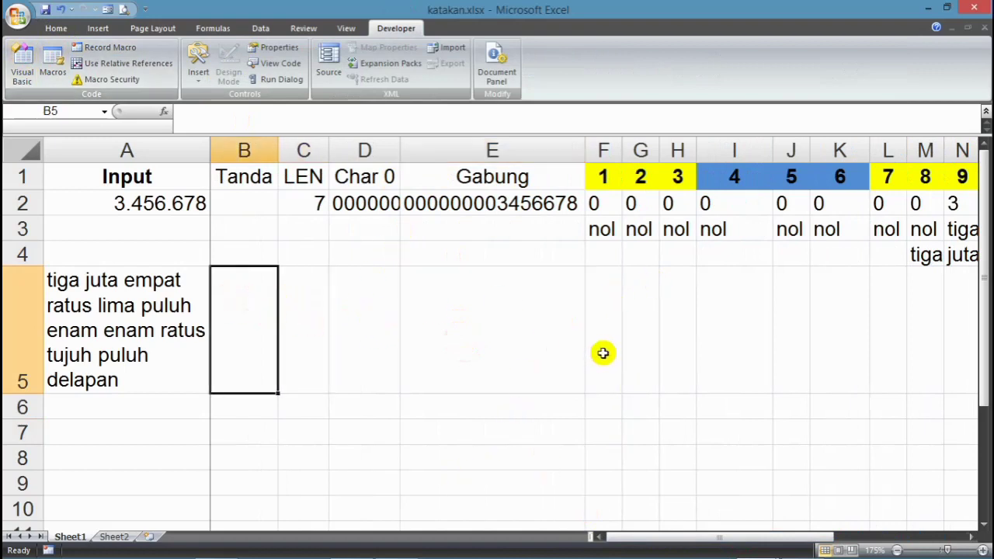
type("=Katakan(")
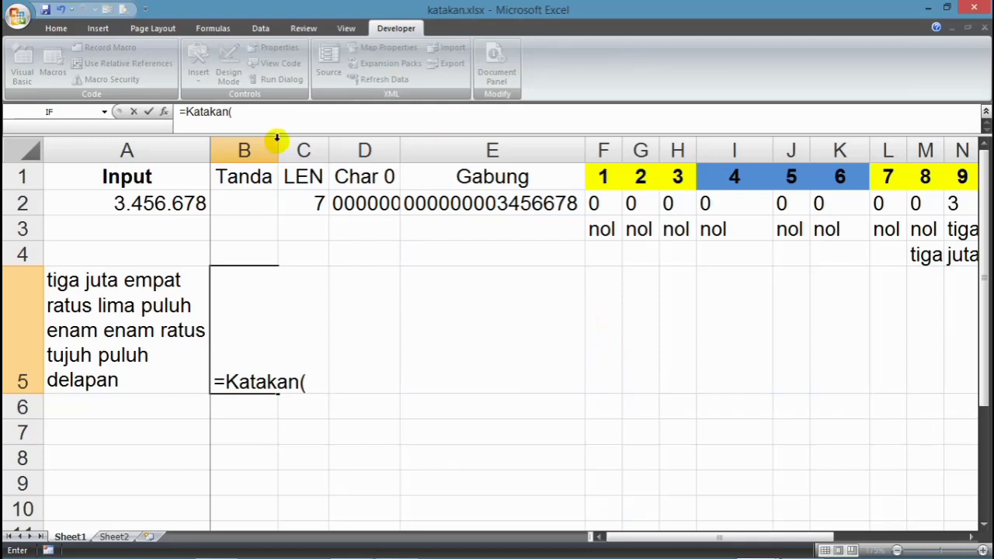
left_click(183, 204)
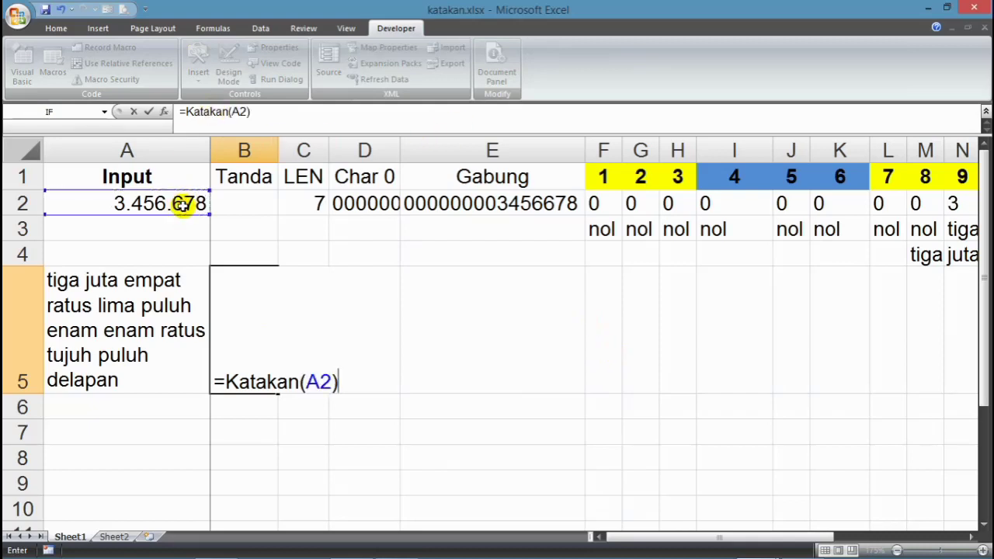
type(")")
key("Return")
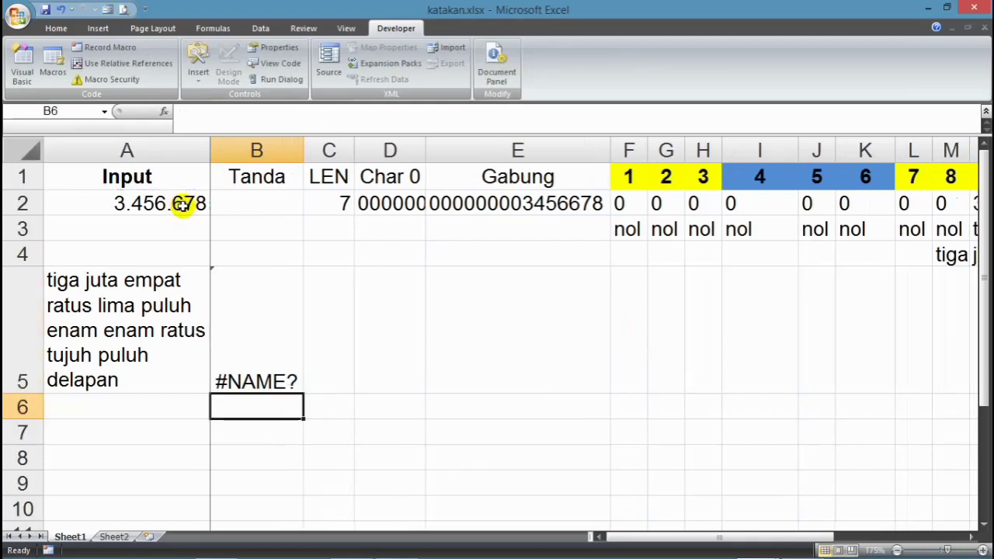
Step: Clear the Katakan formula from B5
left_click(261, 376)
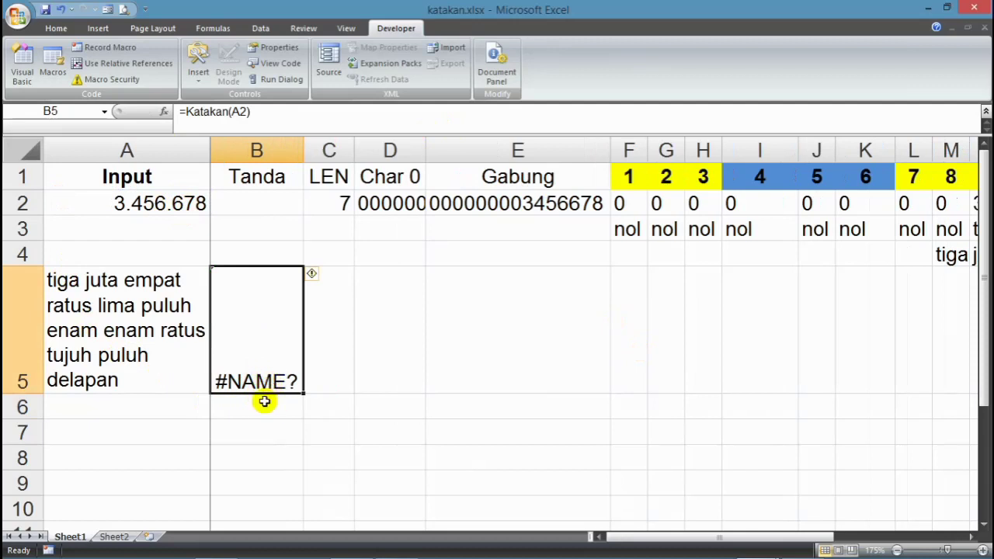
triple_click(277, 113)
key("Delete")
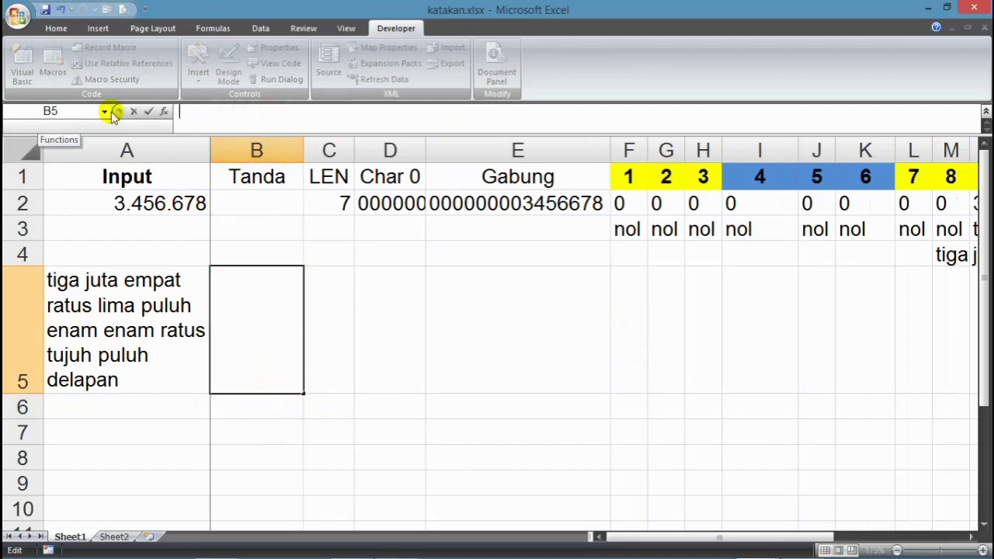
left_click(419, 308)
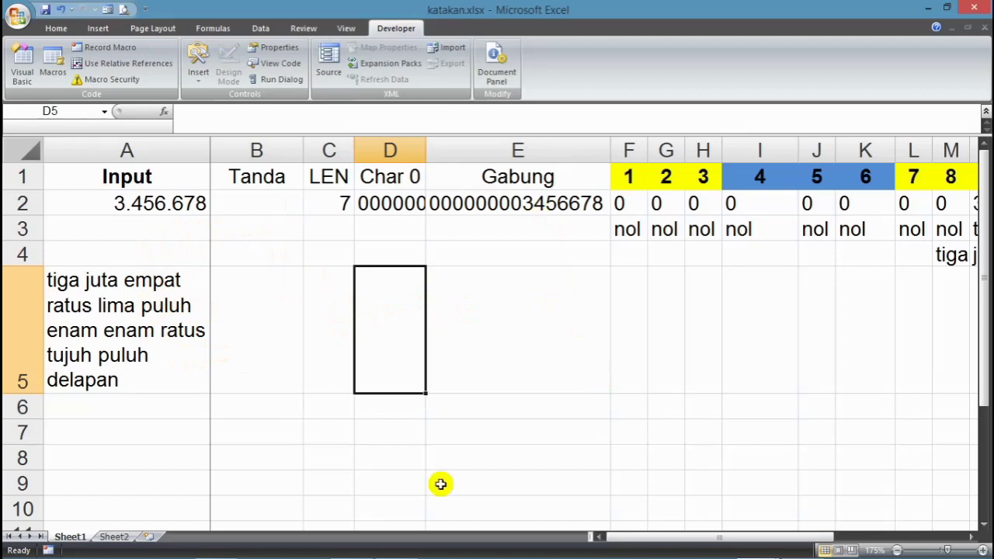
Step: Select the whole sheet and autofit all column widths to their contents
left_click_drag(650, 534, 42, 157)
left_click(29, 150)
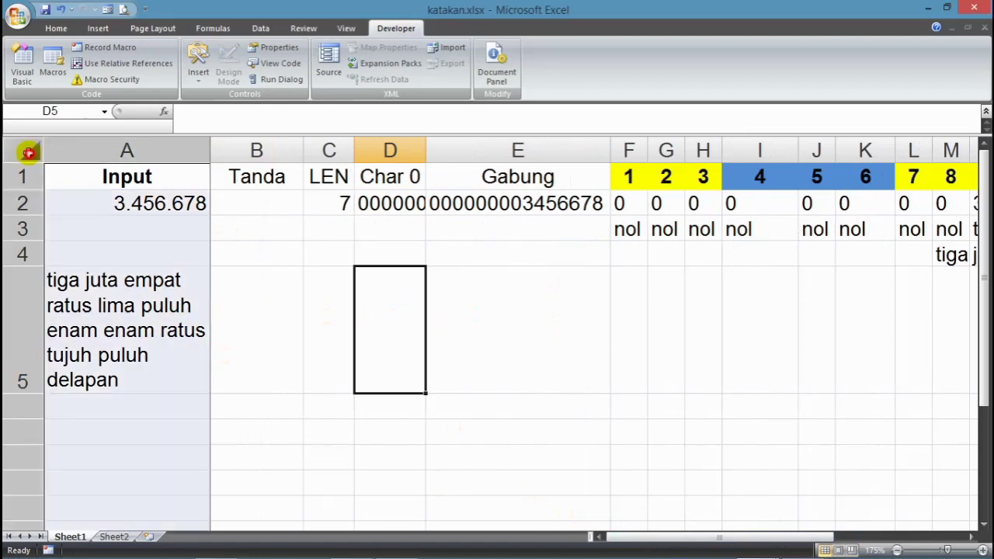
double_click(301, 148)
left_click(495, 322)
left_click_drag(687, 537, 632, 535)
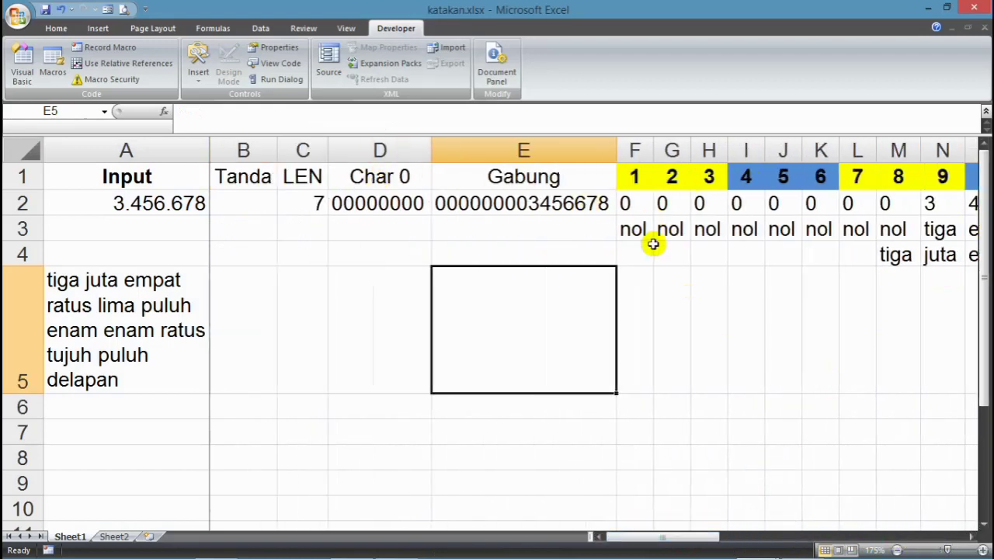
left_click_drag(687, 541, 788, 538)
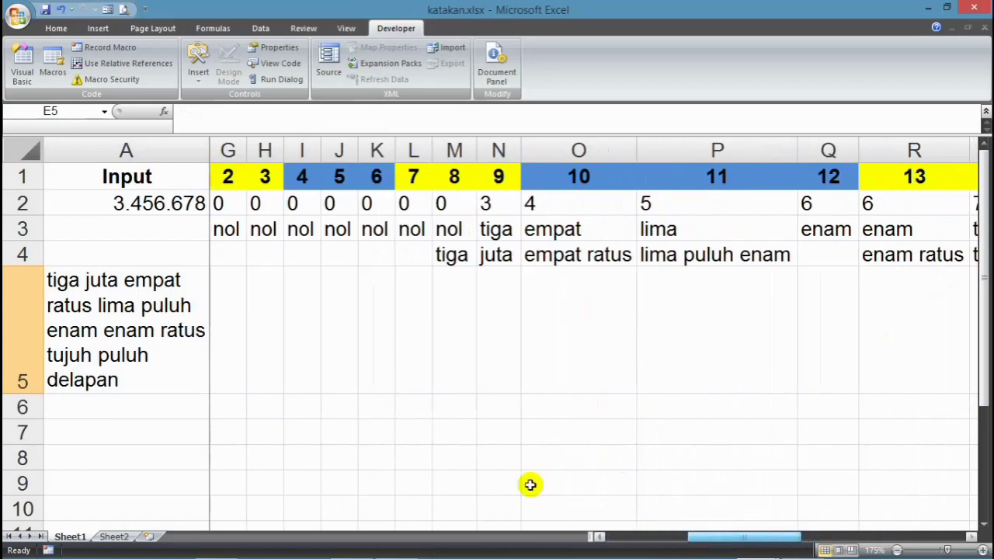
Step: Compare the number in A2 with the wording and its TRIM(CONCATENATE) formula in A5
left_click(135, 202)
left_click(104, 324)
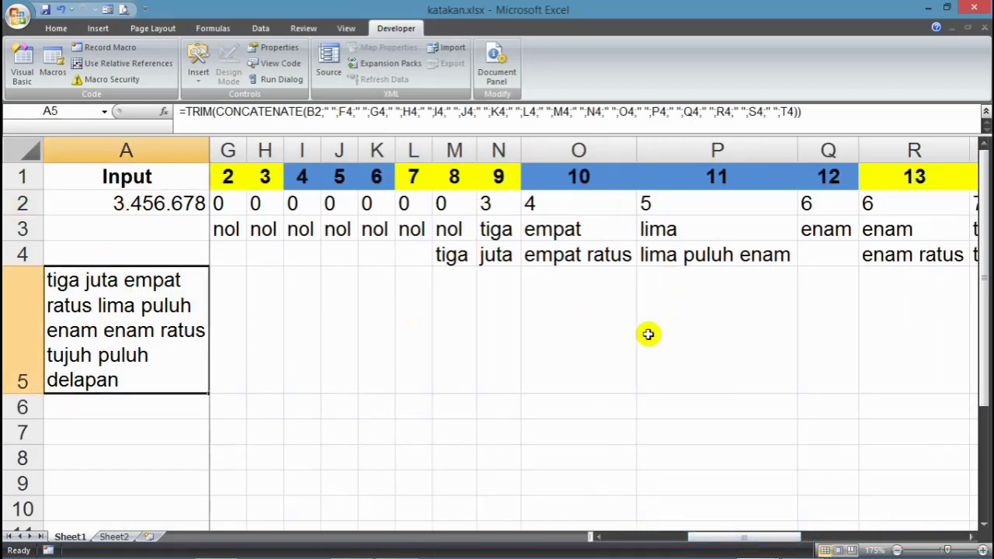
left_click_drag(775, 538, 635, 532)
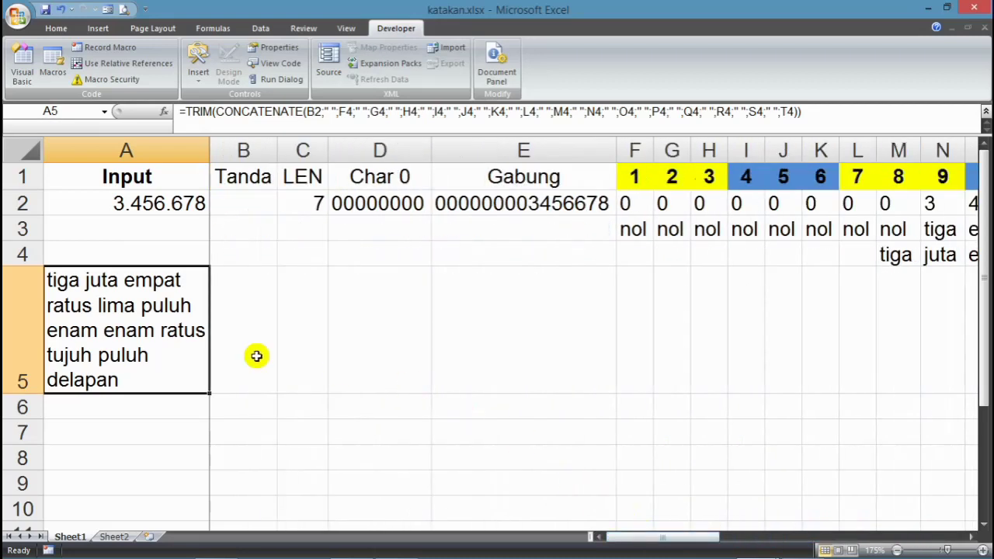
left_click(145, 205)
left_click(133, 315)
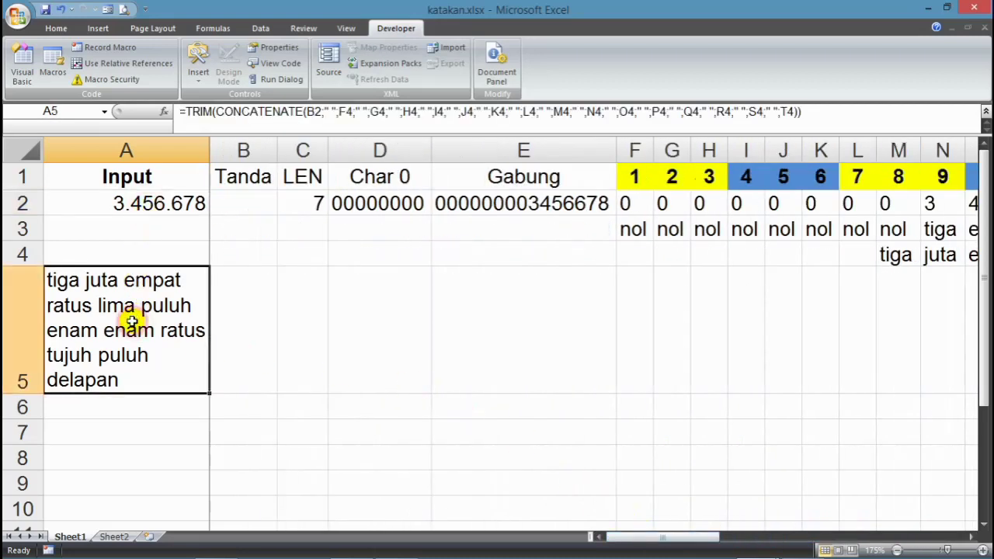
left_click(156, 199)
left_click(157, 320)
left_click(163, 203)
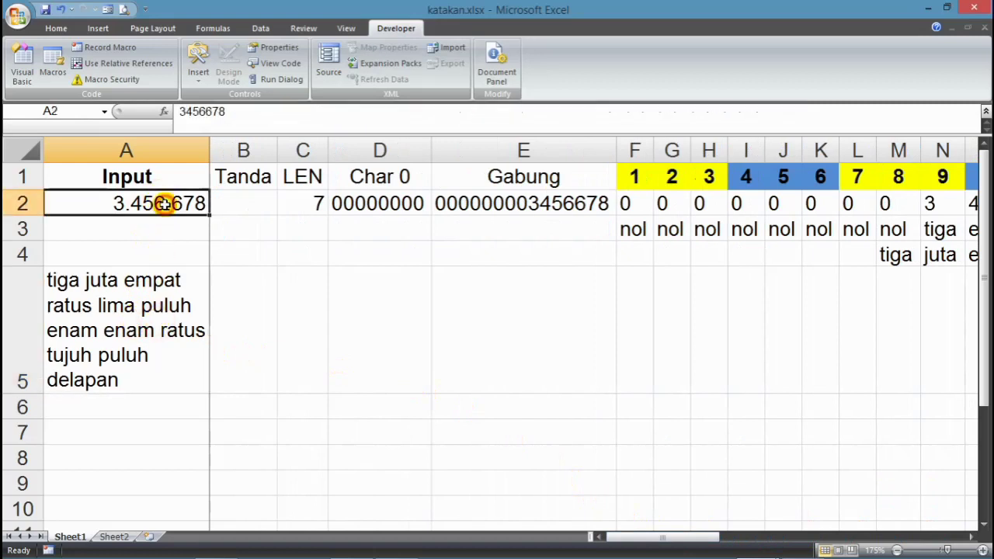
left_click(156, 337)
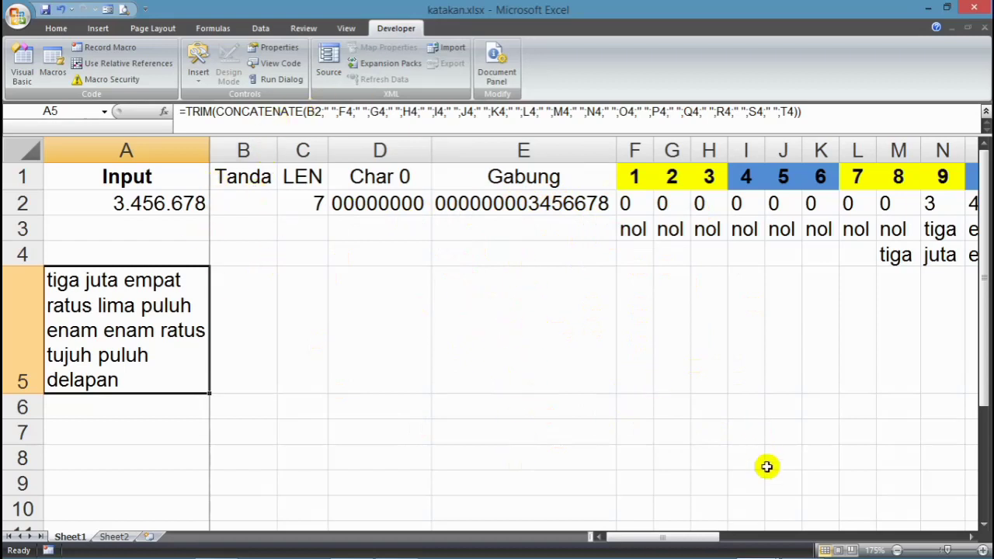
Step: Examine the Tanda, LEN, Char 0 and Gabung formulas in row 2 and the digit cells from G2 to K2
left_click(251, 201)
left_click(305, 201)
left_click(377, 204)
left_click(493, 203)
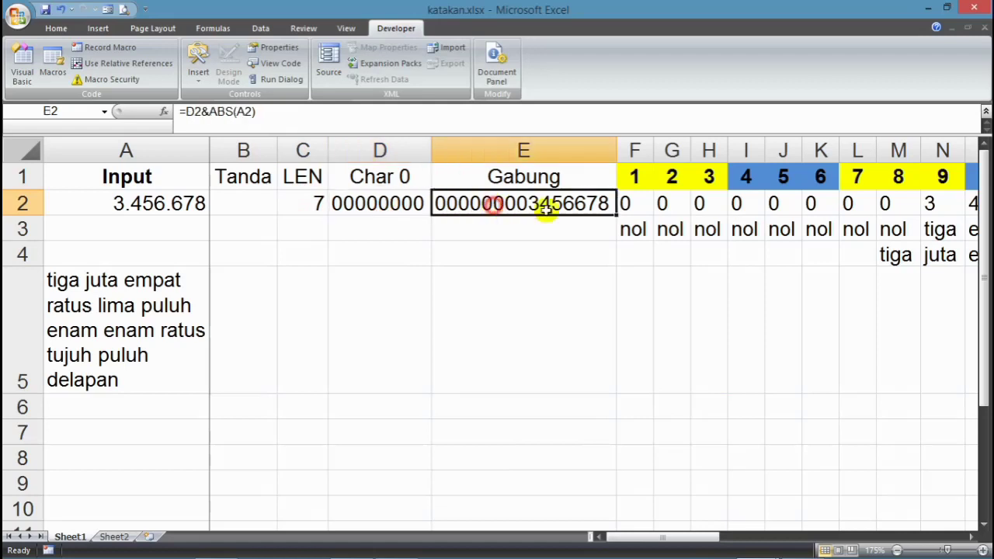
left_click(660, 206)
left_click(708, 207)
left_click(746, 207)
left_click(780, 208)
left_click(815, 208)
left_click(828, 274)
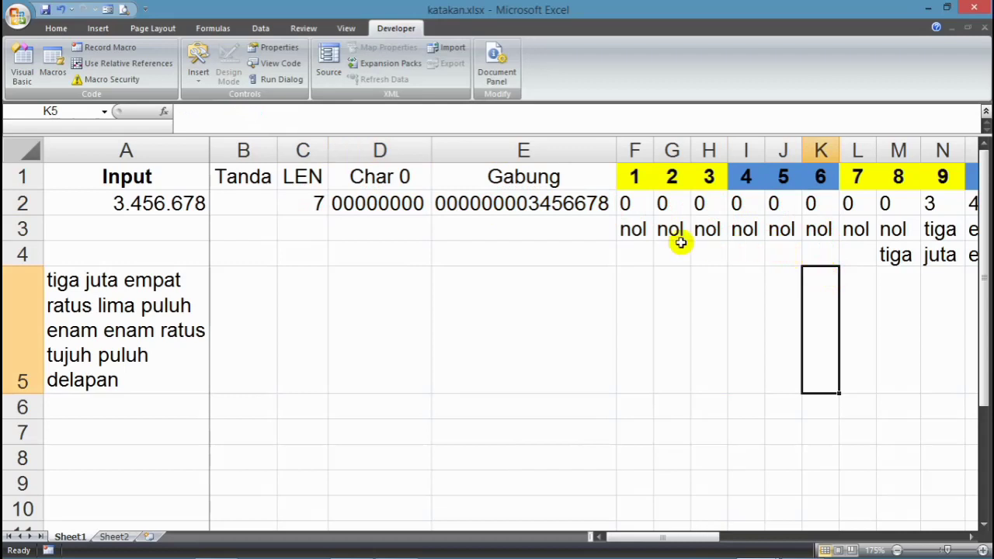
Step: Examine the VLOOKUP digit-word formulas in row 3 and the IF place-value formulas in row 4
left_click(643, 230)
left_click(669, 230)
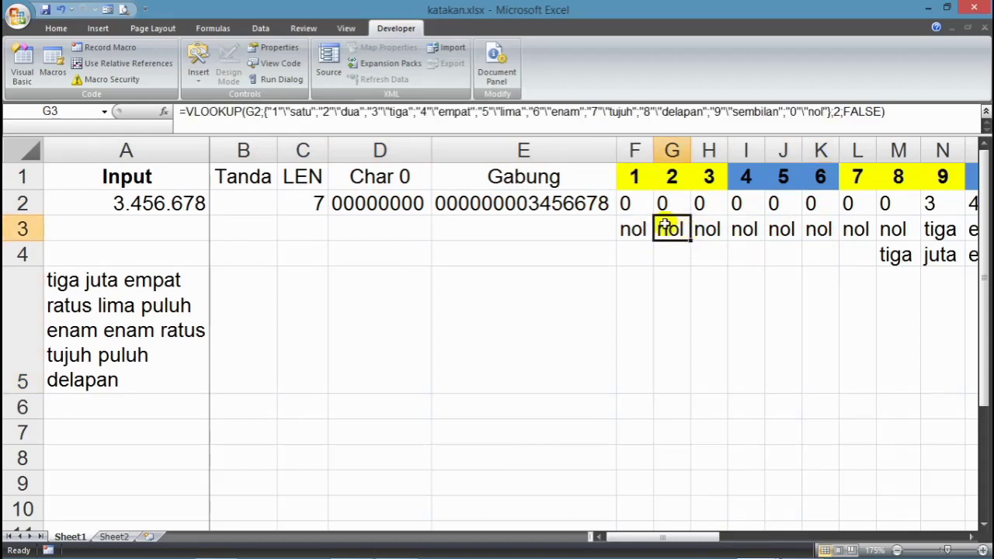
left_click(730, 225)
left_click(747, 257)
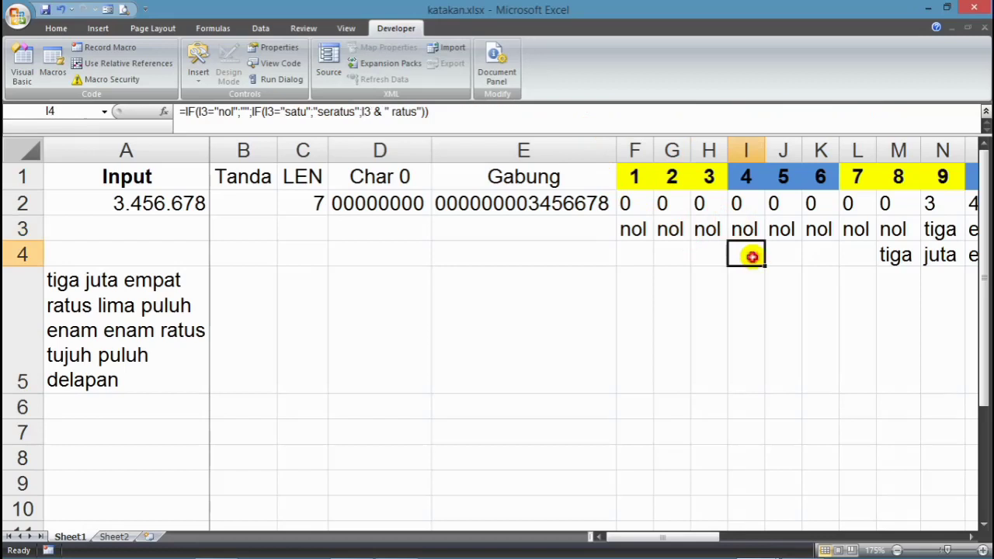
left_click(701, 256)
left_click(672, 256)
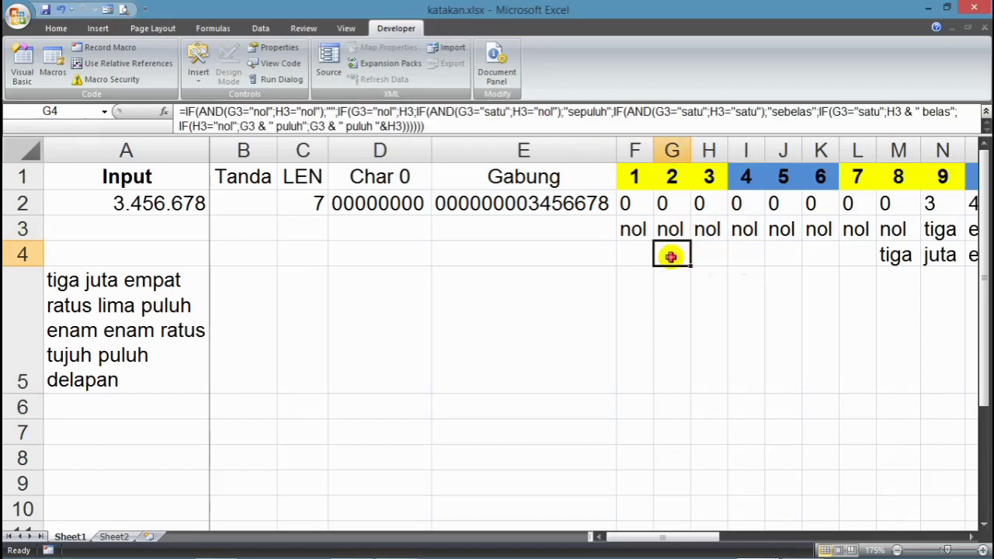
left_click(631, 255)
left_click(671, 313)
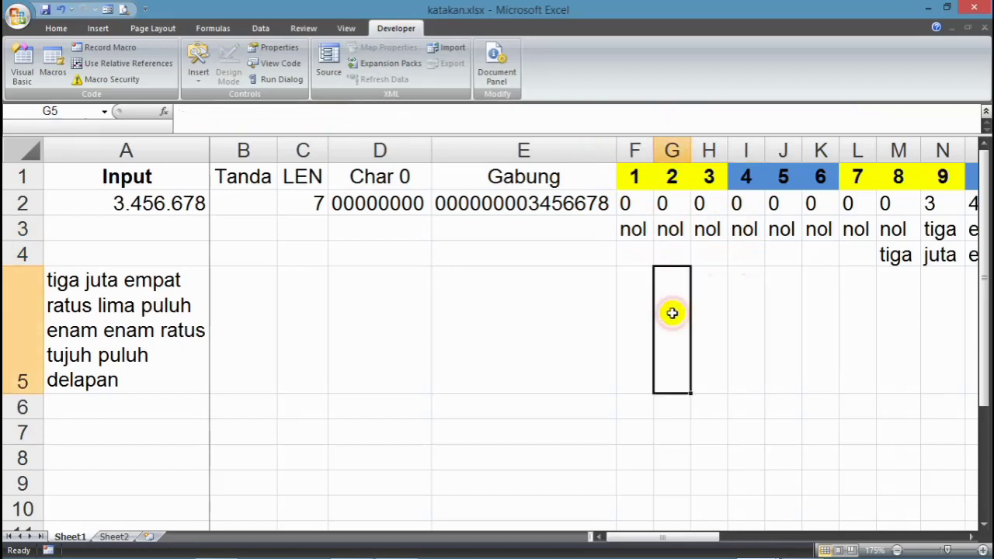
left_click(510, 302)
left_click(371, 302)
left_click(302, 302)
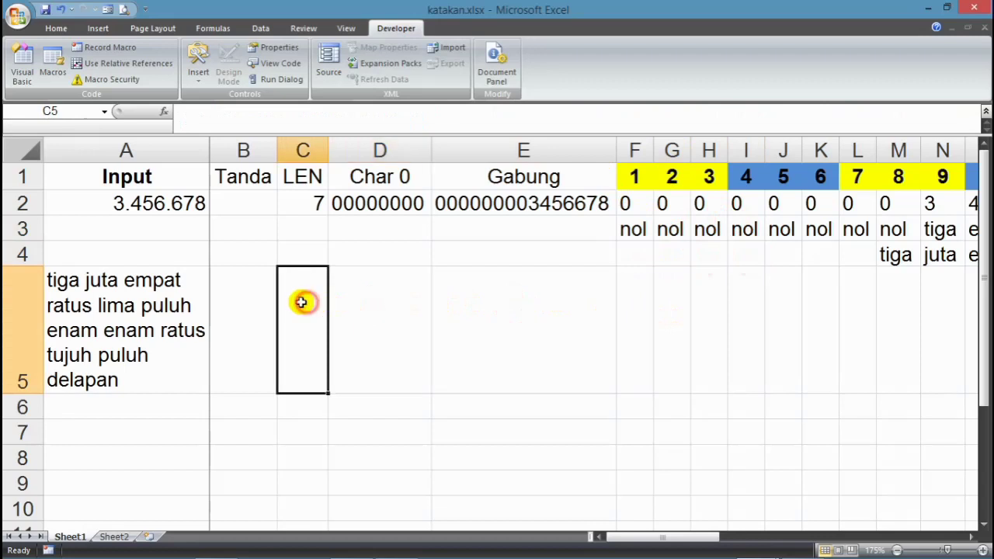
left_click(246, 300)
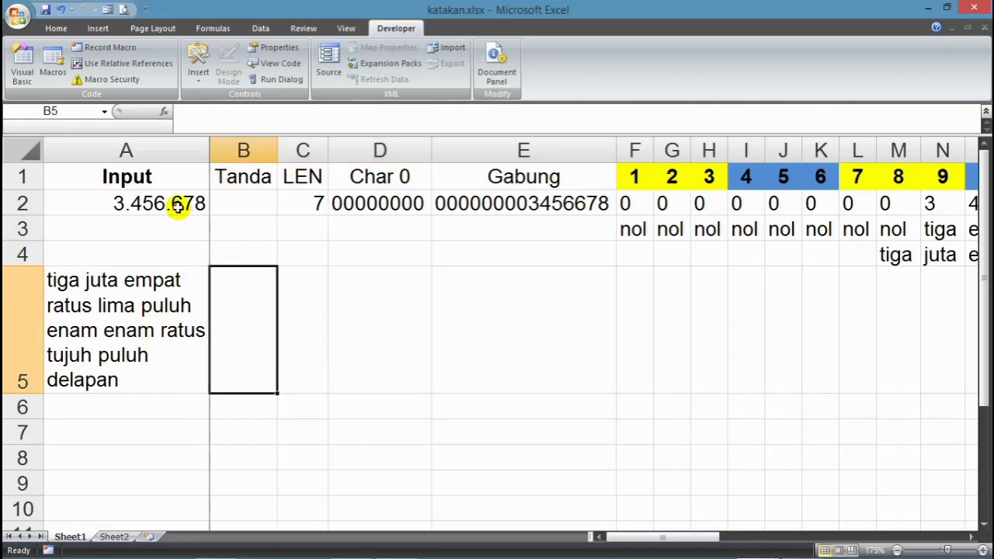
left_click(399, 316)
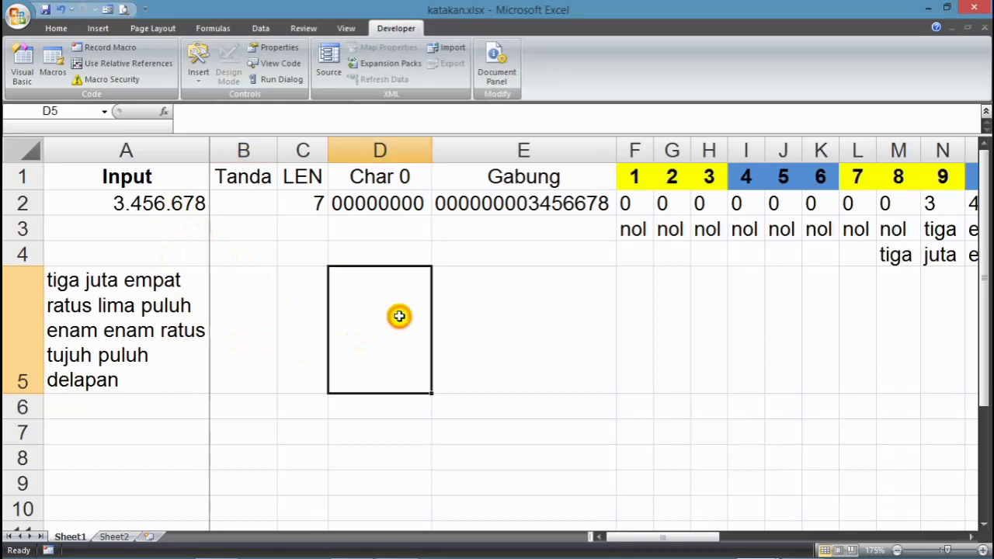